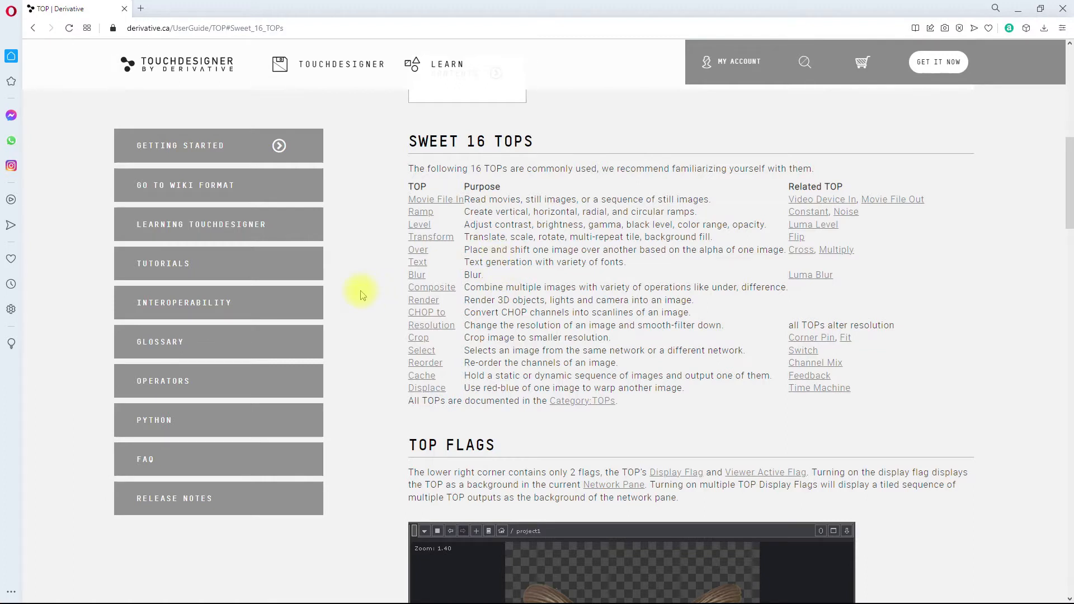
Step: Switch to TouchDesigner, maximize its window, and open the Operator Snippets from the help resources
key(super)
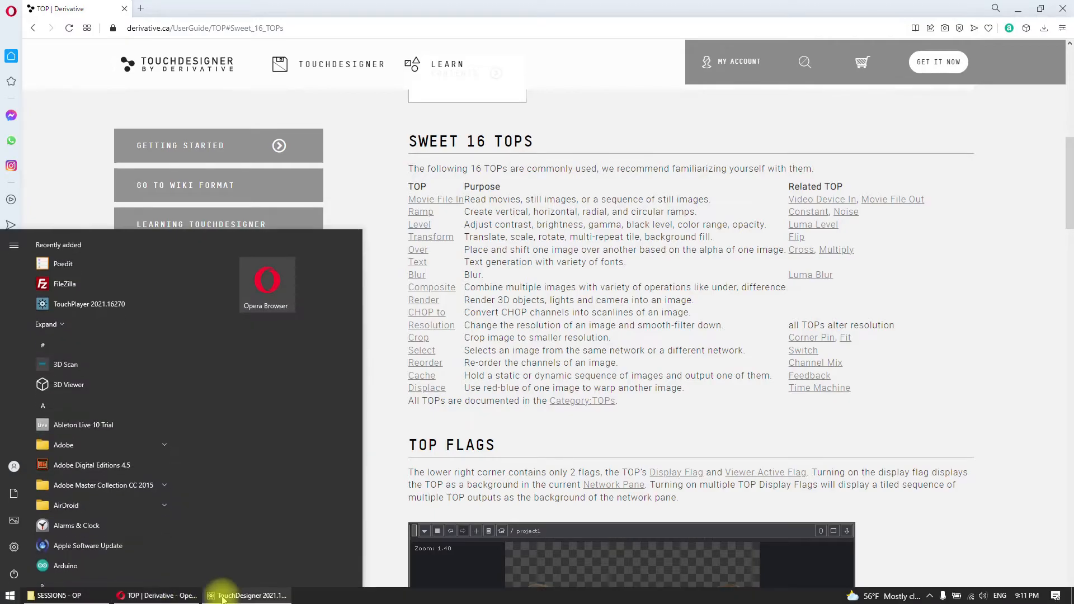
click(224, 594)
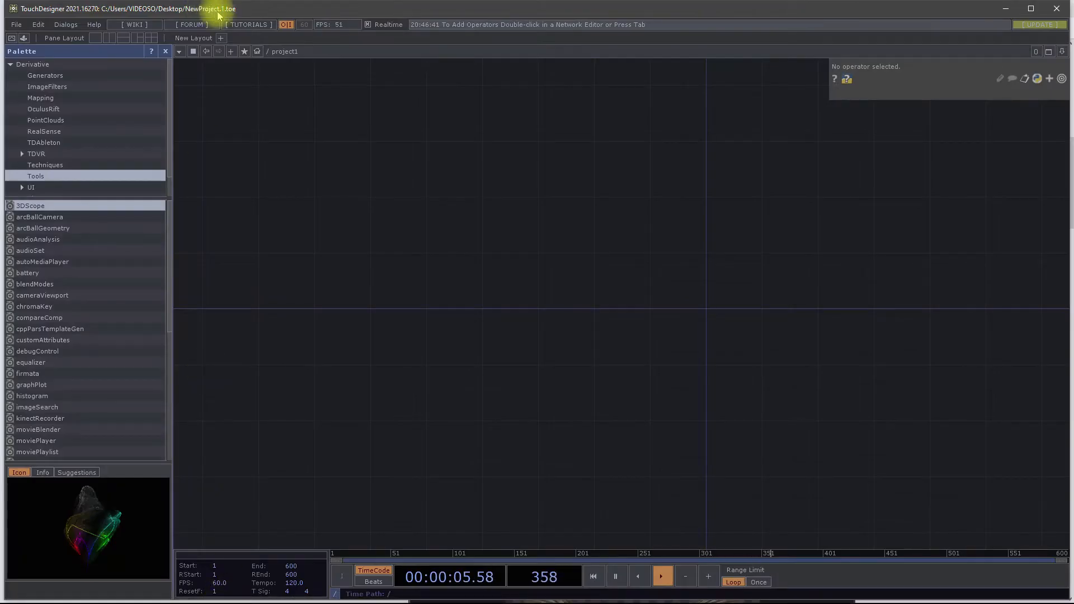
click(1031, 9)
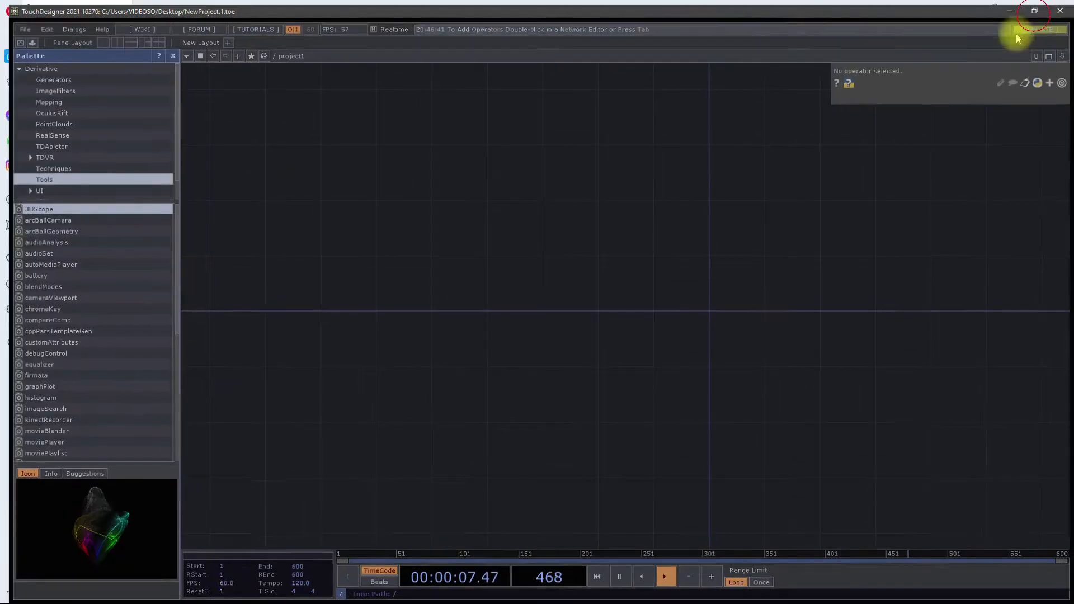
click(89, 20)
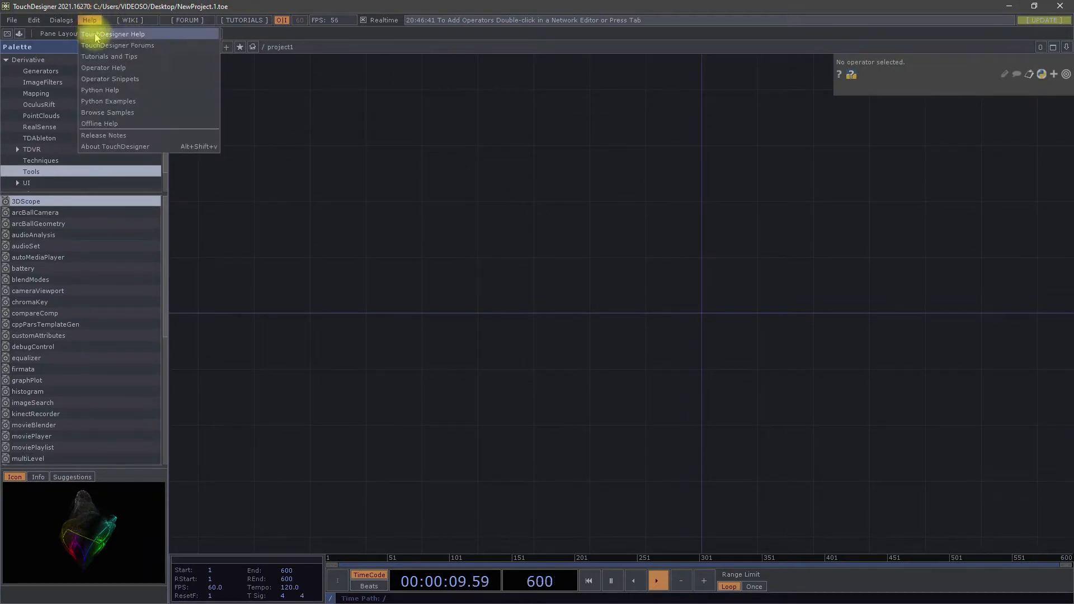
click(106, 75)
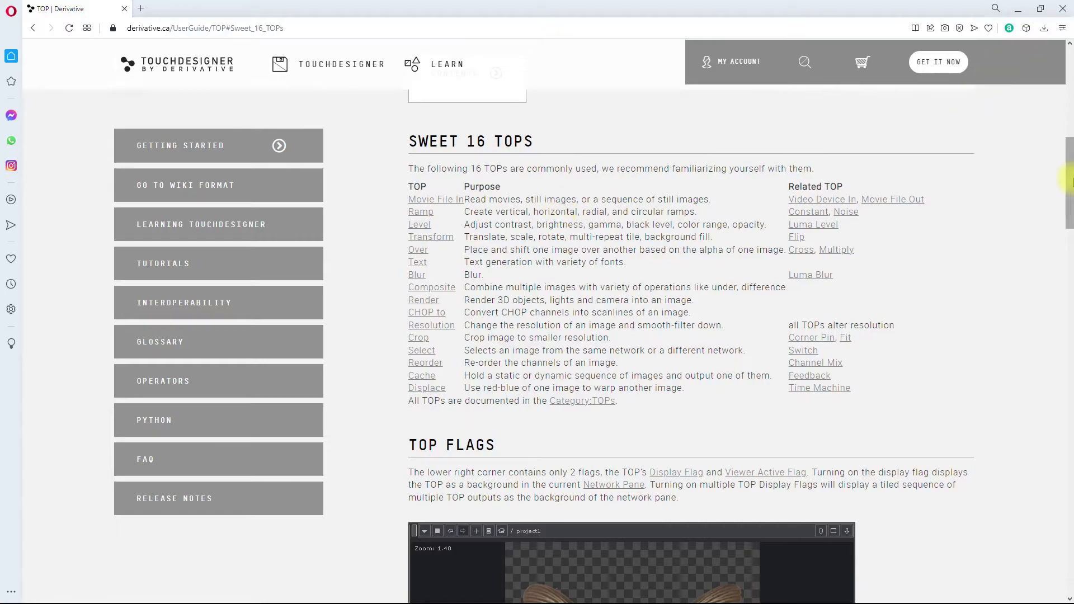
Step: Minimize the browser and load the Movie File In TOP's loop stop cue example in the Snippets window
click(1019, 9)
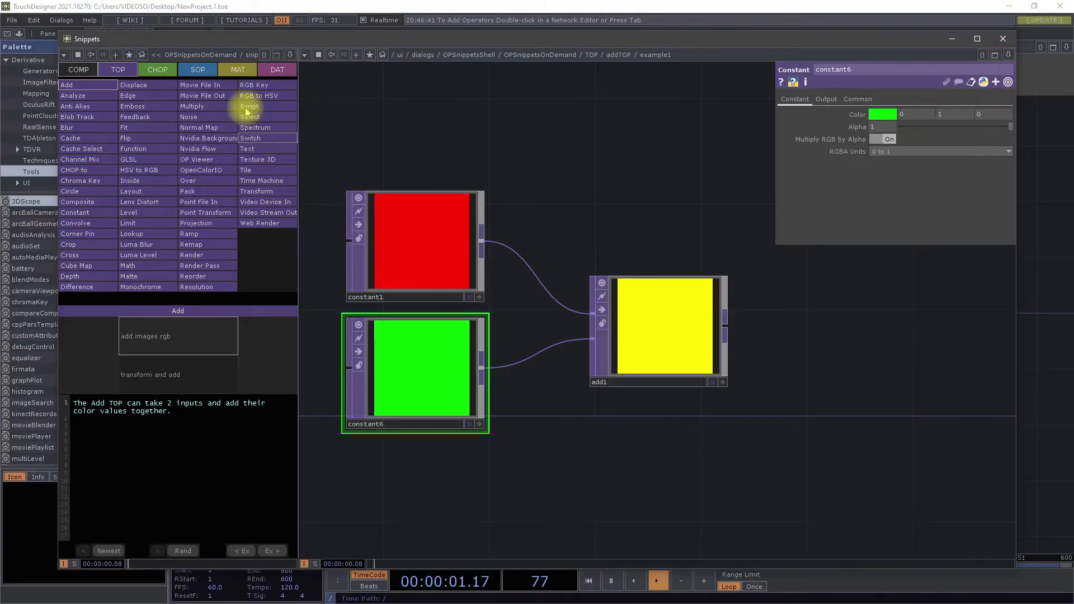
click(200, 85)
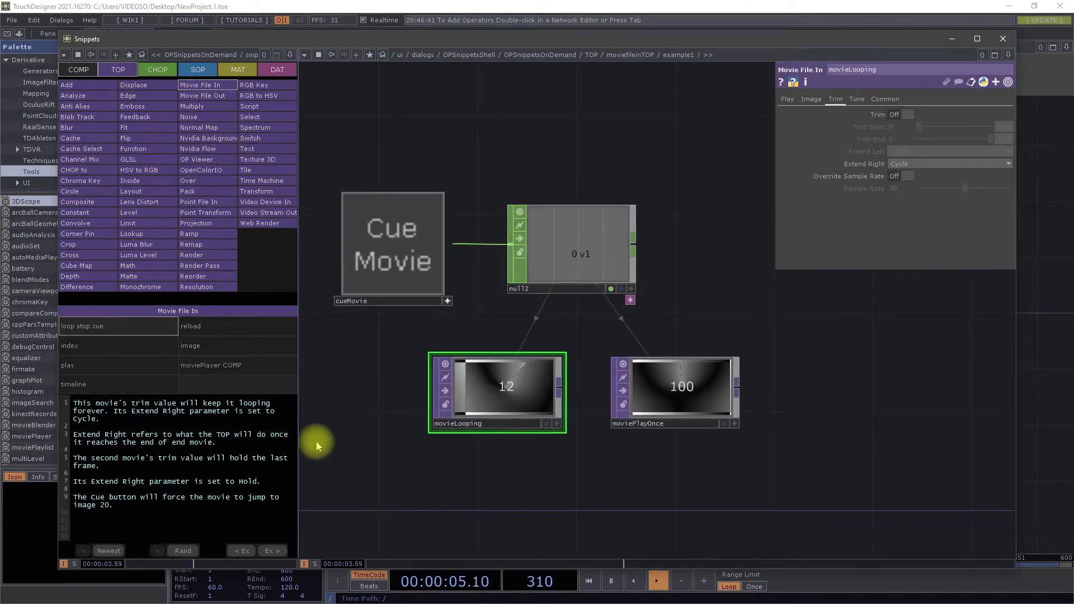
drag(511, 152, 563, 135)
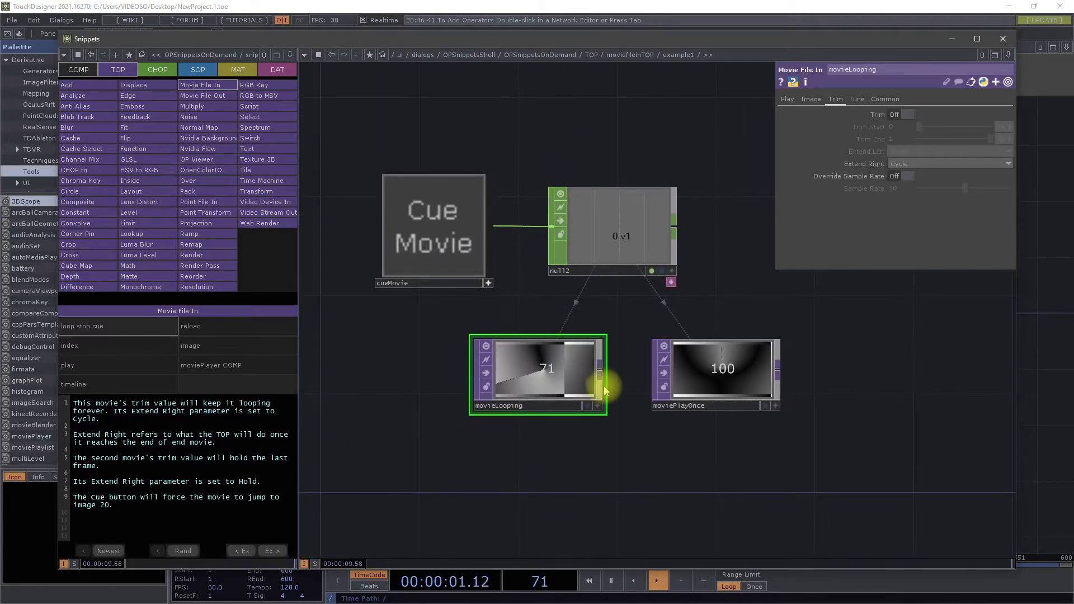
Step: Add a Movie File In TOP below the movieLooping node in the example network
double_click(598, 472)
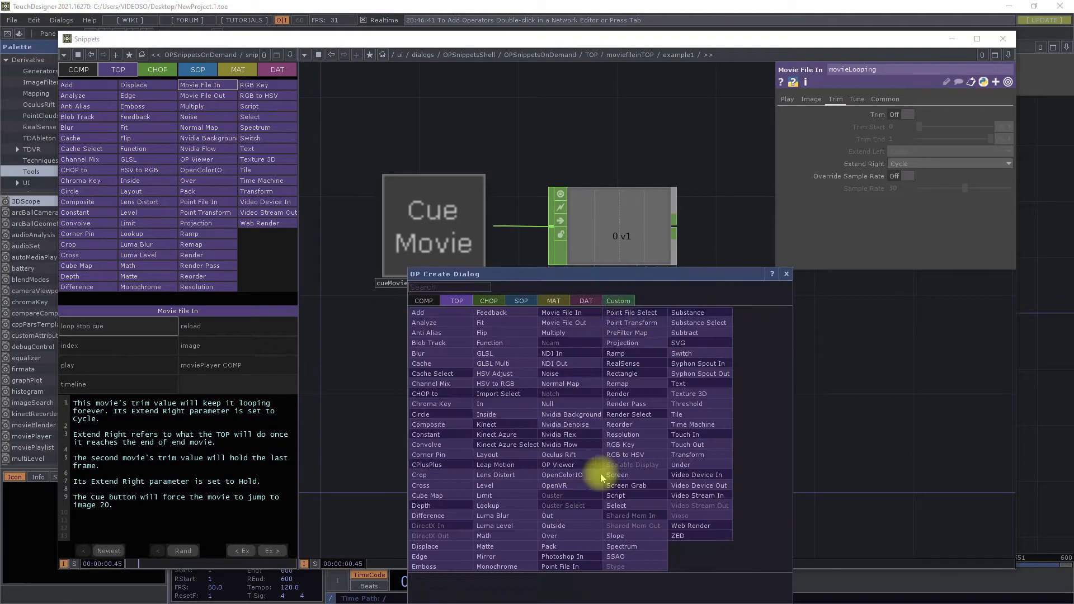
click(566, 316)
click(558, 485)
click(367, 180)
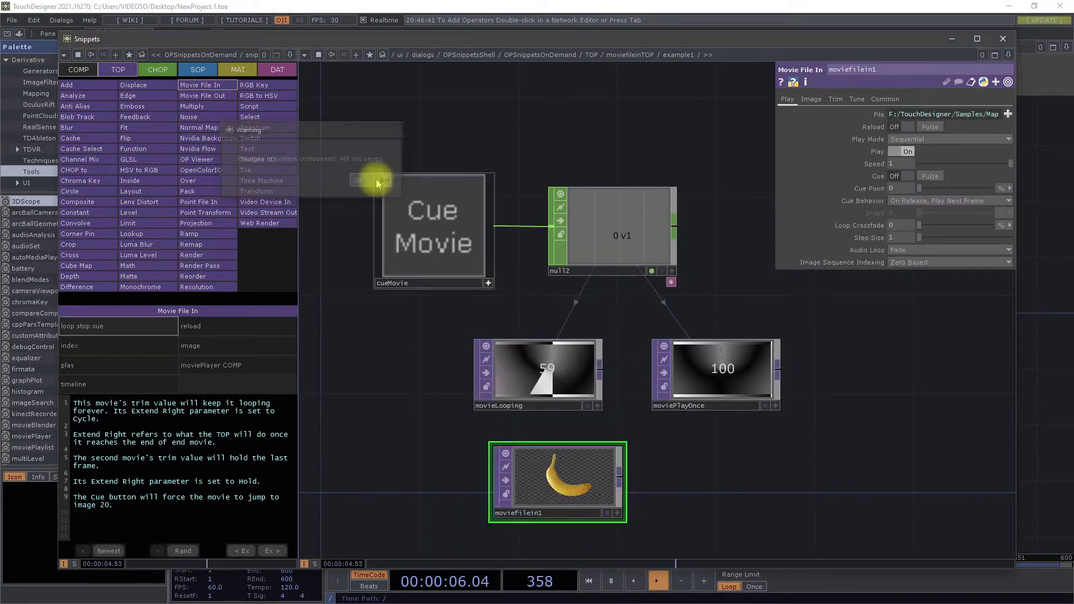
Step: Browse the sample files for the added Movie File In node, cancel without choosing one, and delete the node
click(1009, 115)
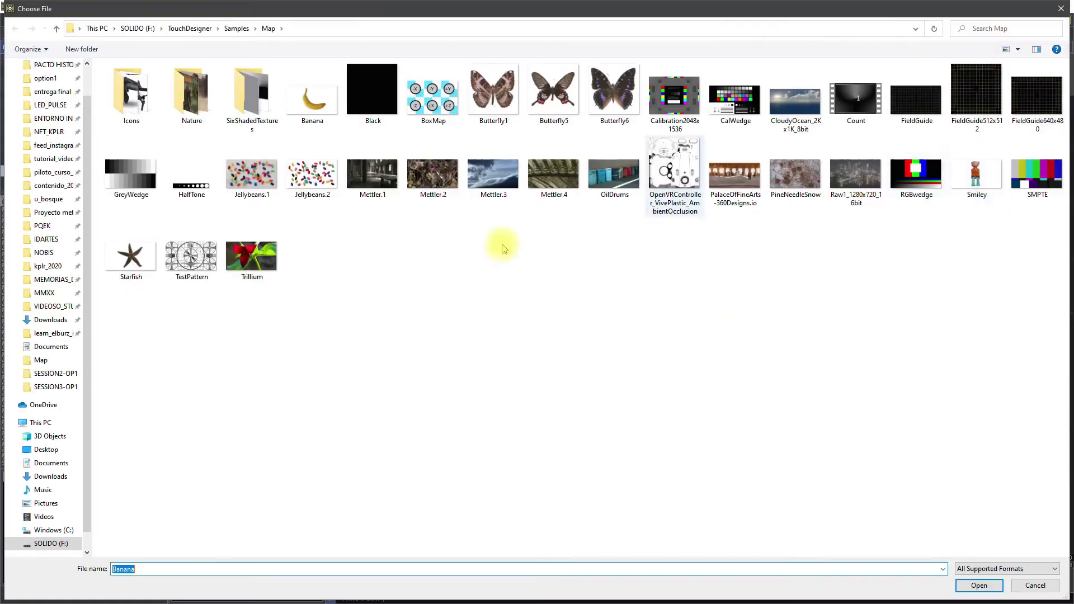
click(1062, 9)
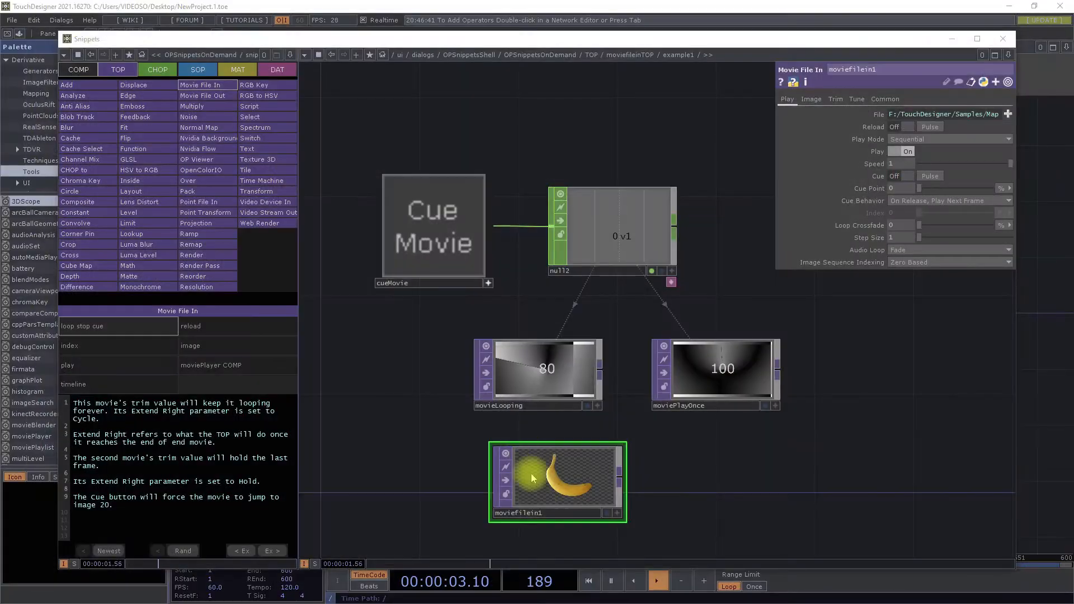
key(Delete)
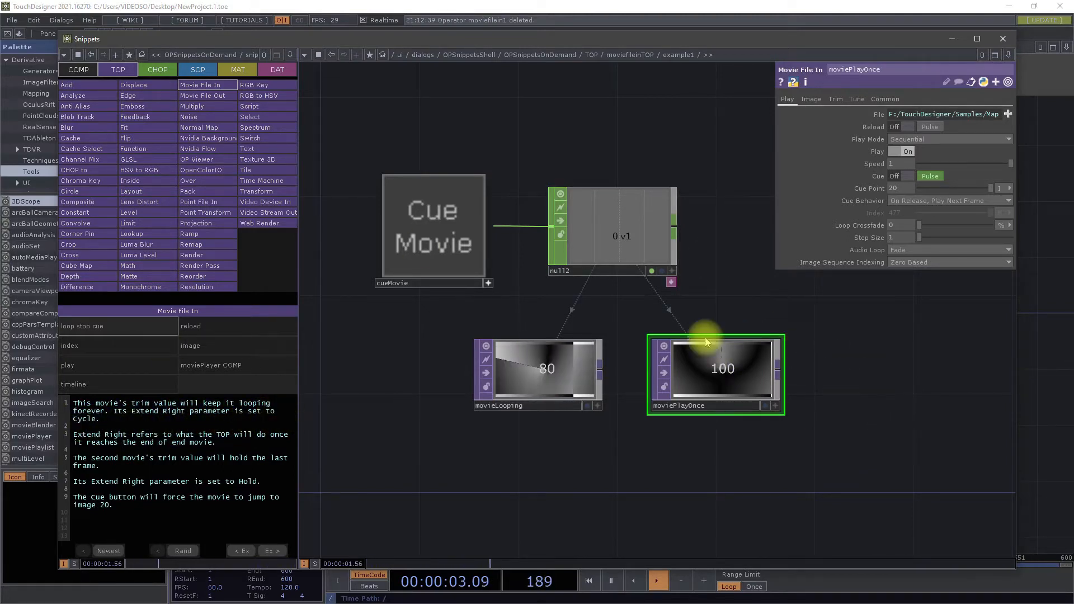
Step: Trigger the Cue Movie button to restart the movies, and inspect the movieLooping and moviePlayOnce nodes
click(438, 246)
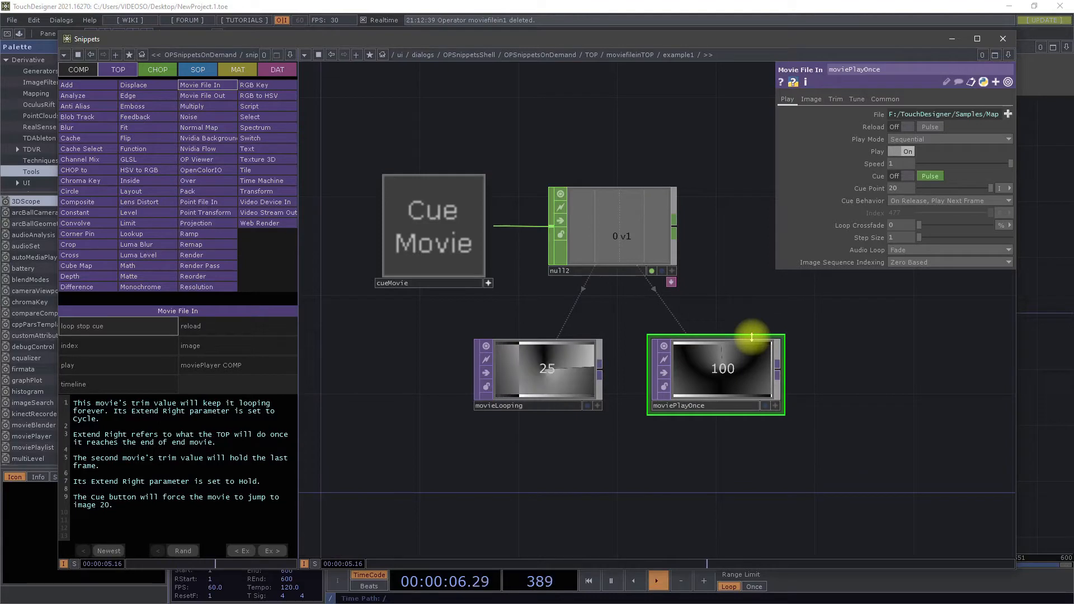
click(413, 267)
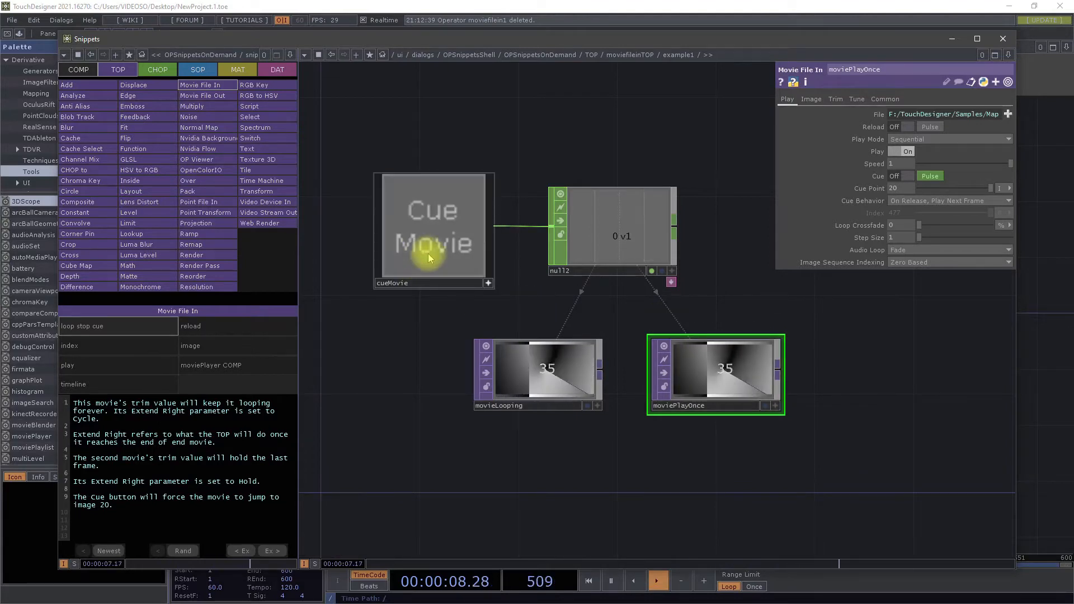
click(565, 370)
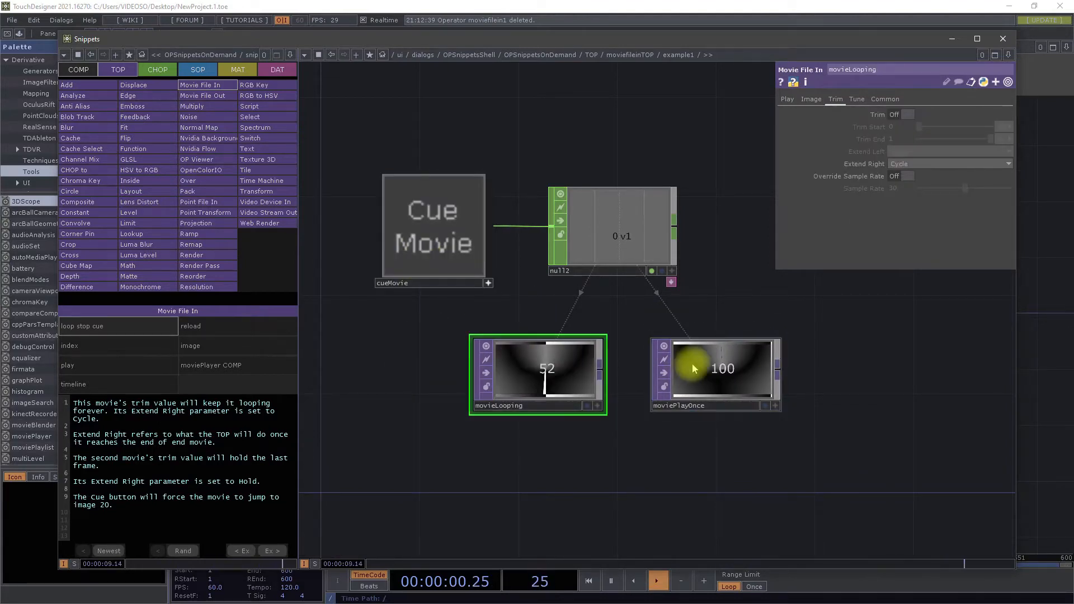
click(711, 370)
Step: Compare the Play parameters of movieLooping and moviePlayOnce, and view moviePlayOnce's Trim parameters
click(596, 366)
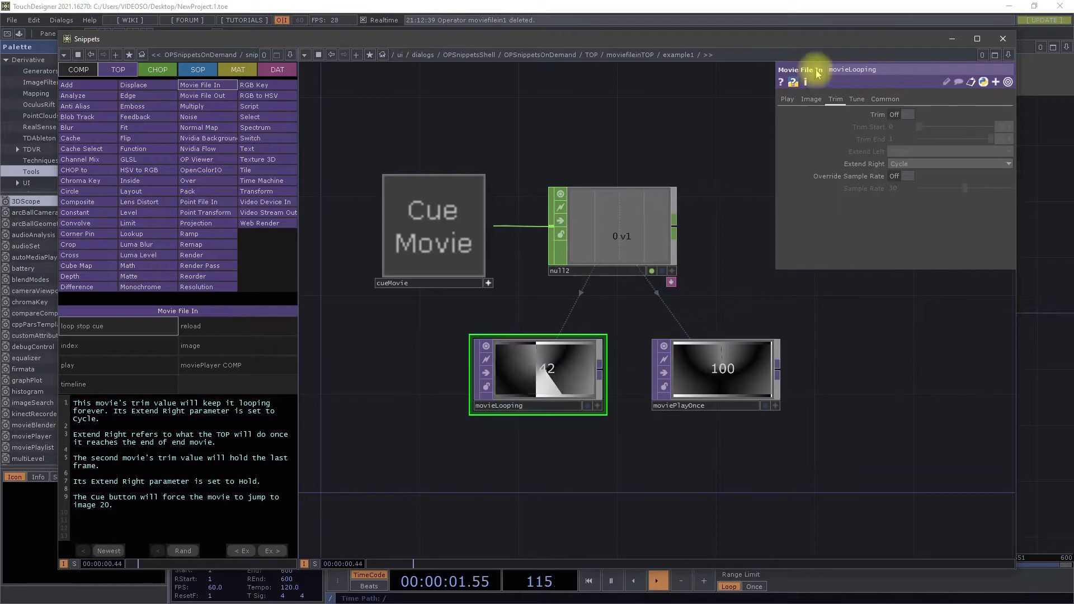
click(787, 99)
click(683, 370)
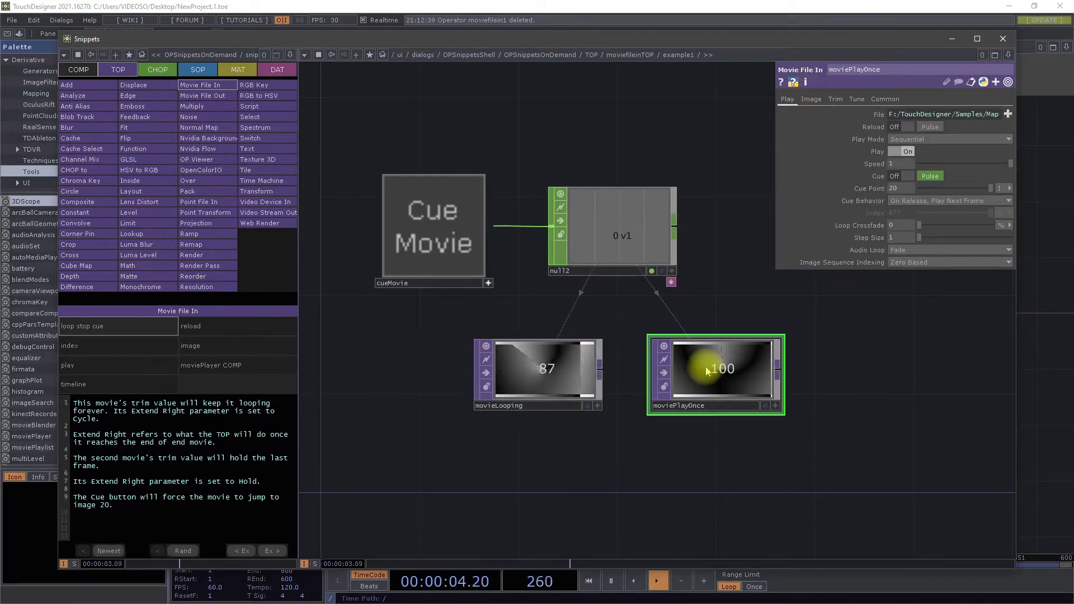
click(836, 100)
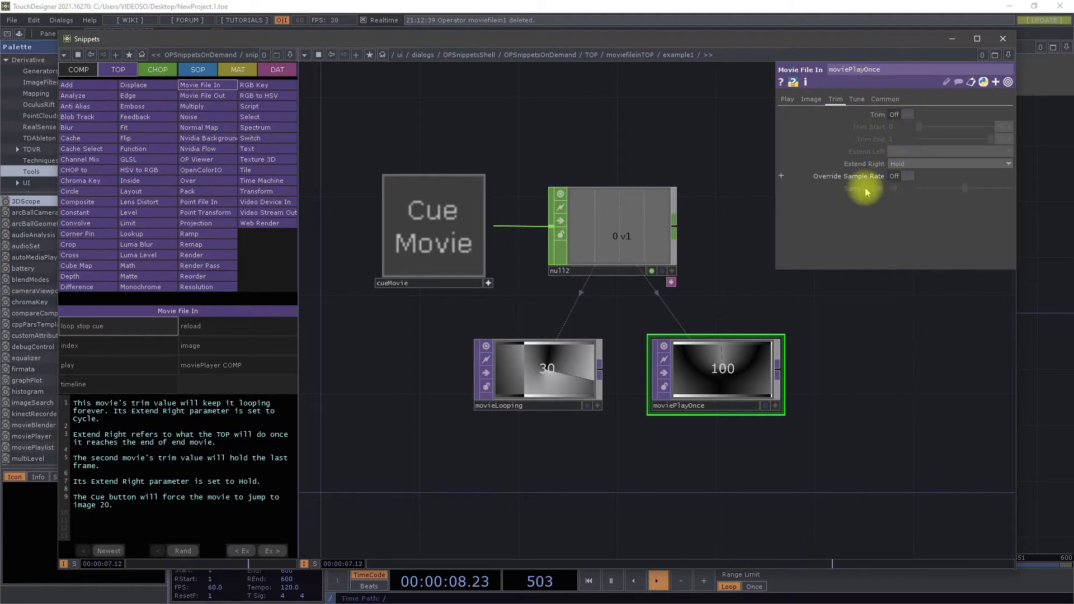
Step: Examine movieLooping's Tune and Trim parameters, including the available Extend Right options, without changing them
click(592, 393)
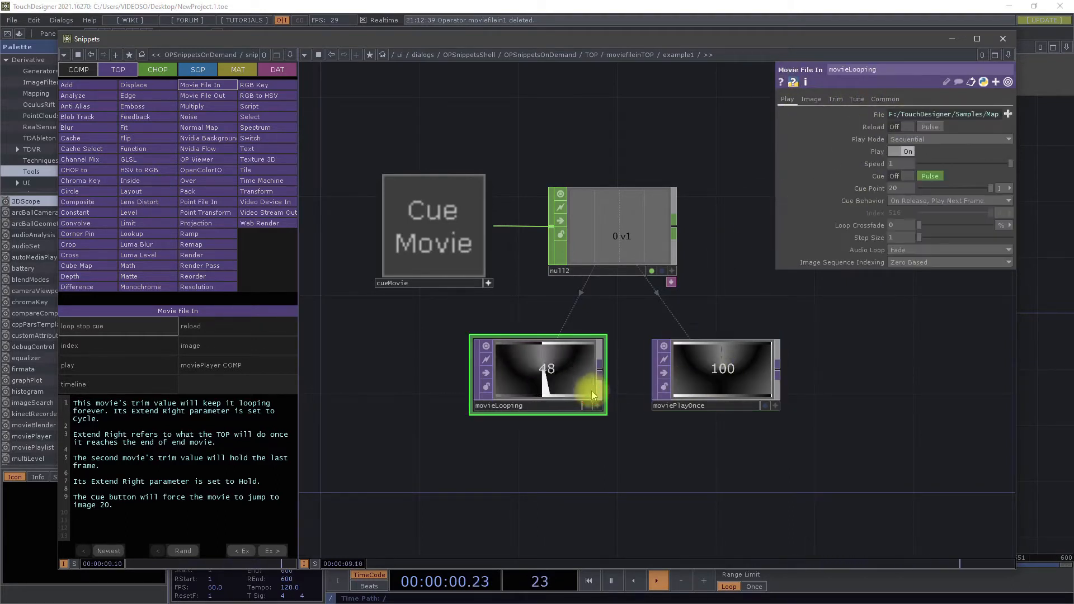
click(687, 378)
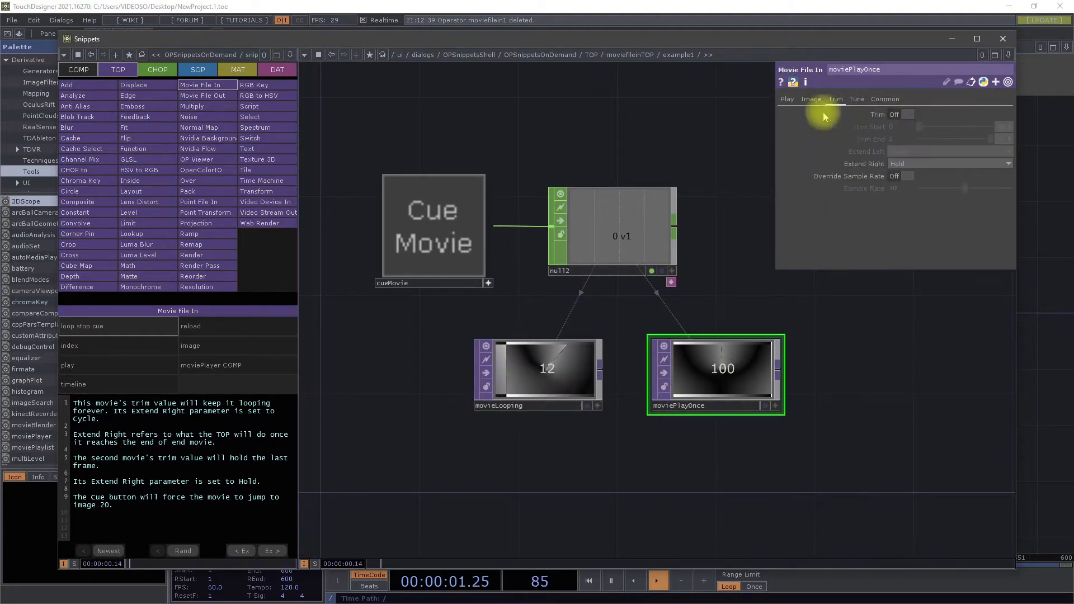
click(551, 376)
click(857, 99)
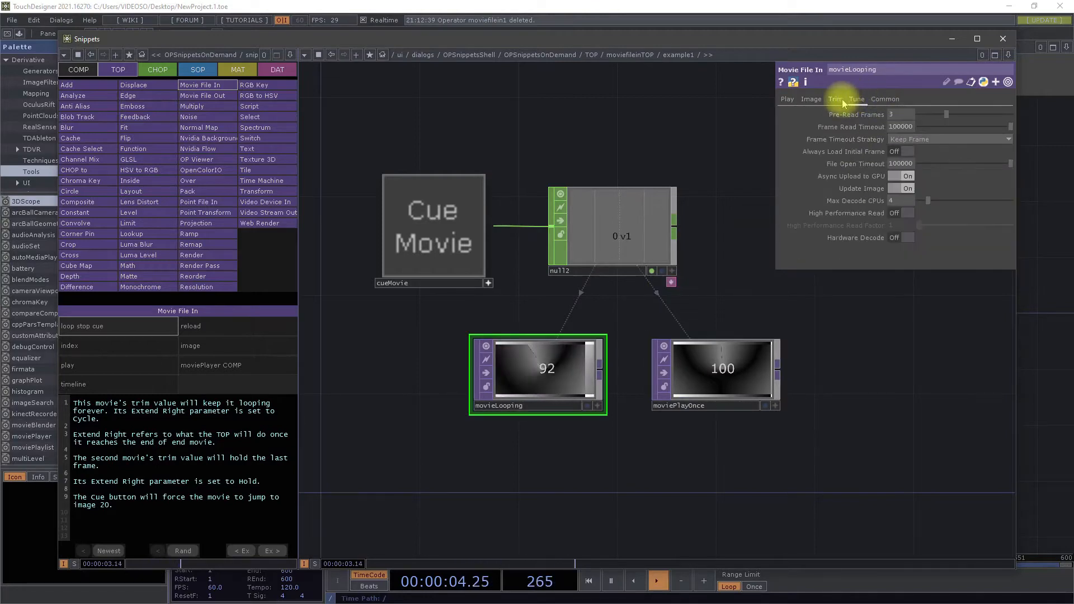
click(836, 99)
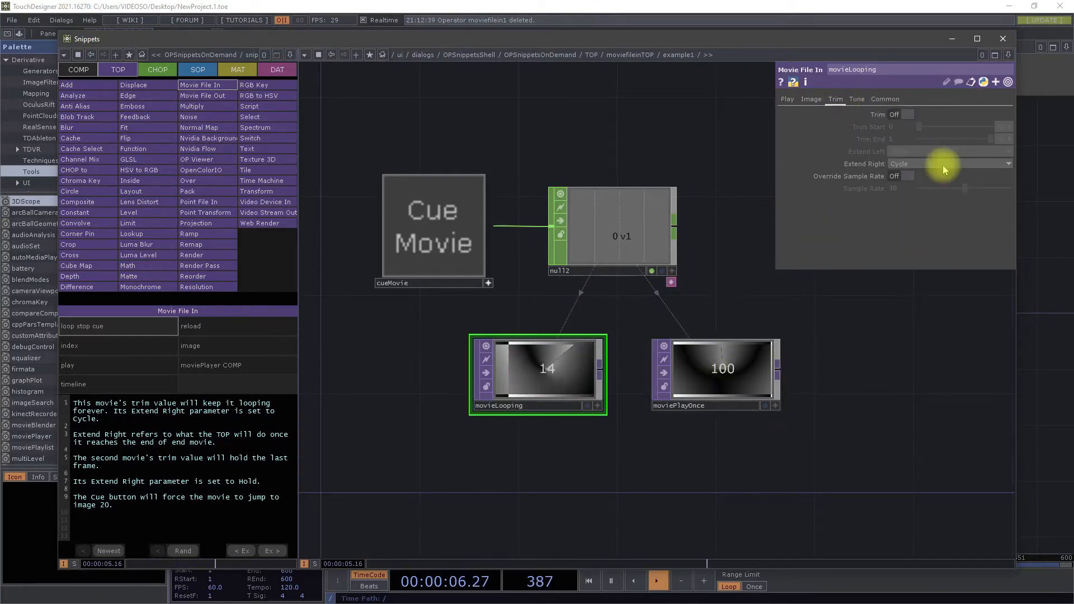
click(870, 167)
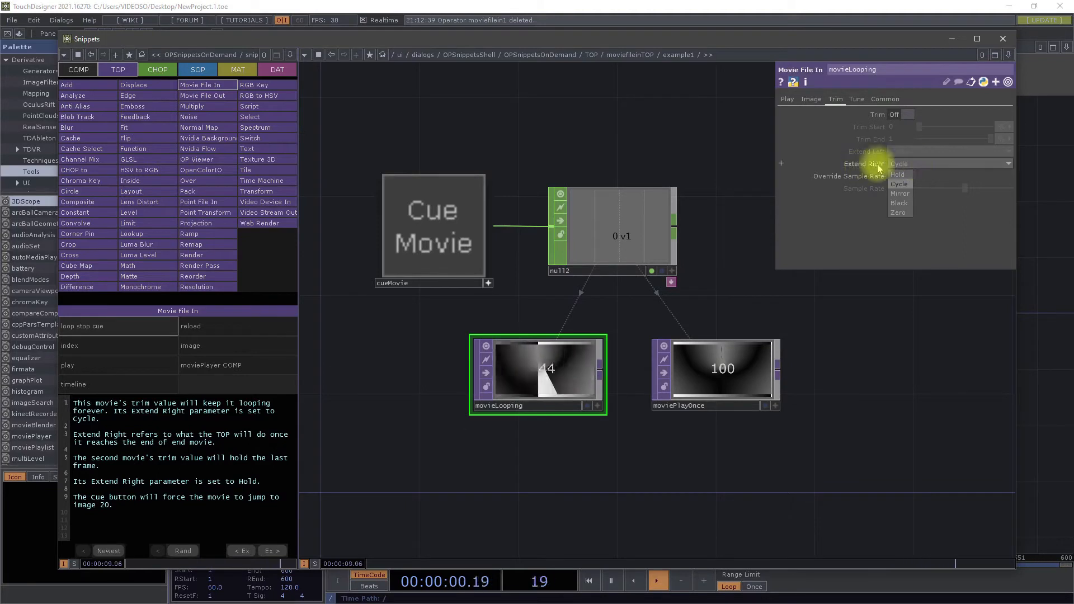
click(596, 473)
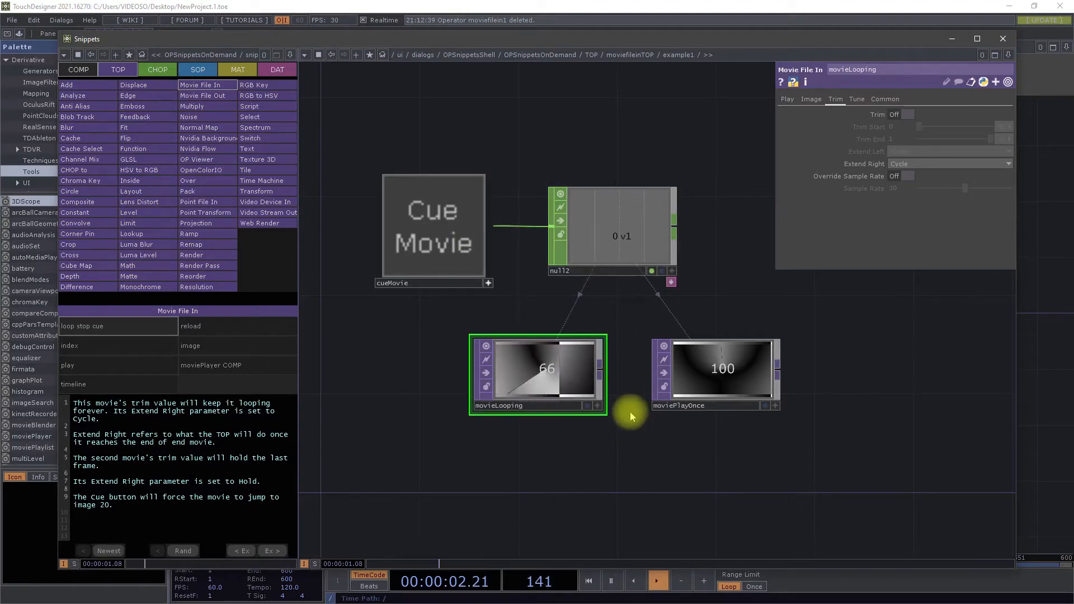
Step: Trigger Cue Movie again with moviePlayOnce selected, and view its Extend Right options without changing the setting
click(698, 379)
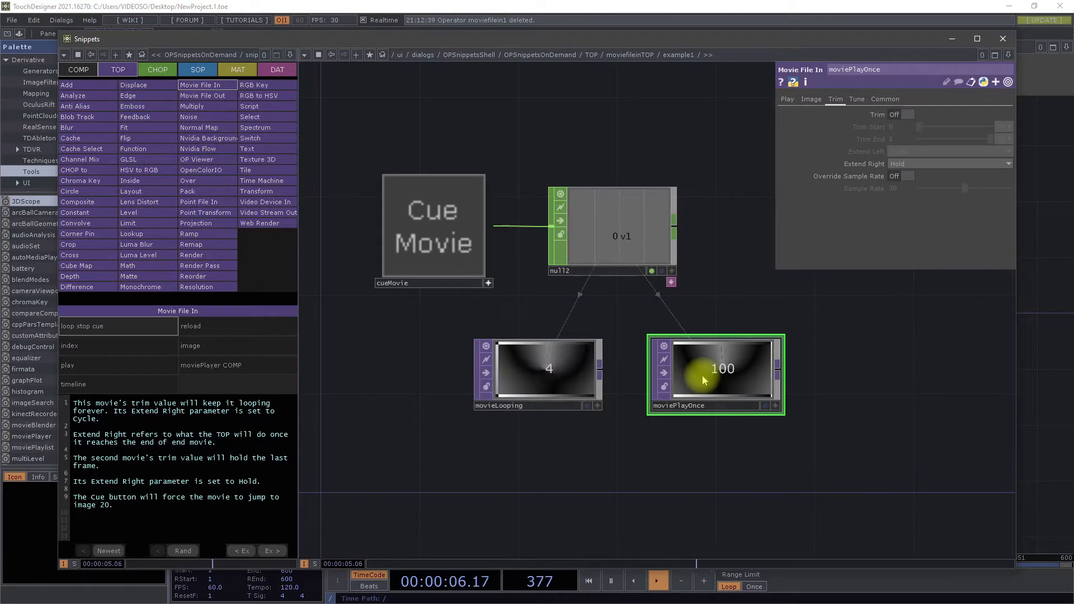
click(472, 240)
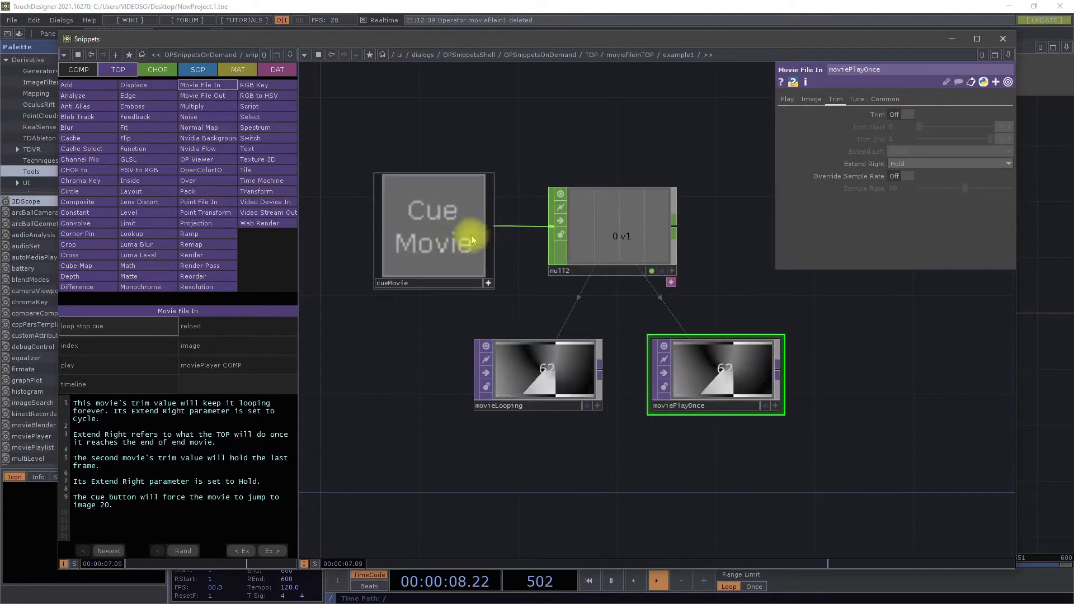
click(915, 163)
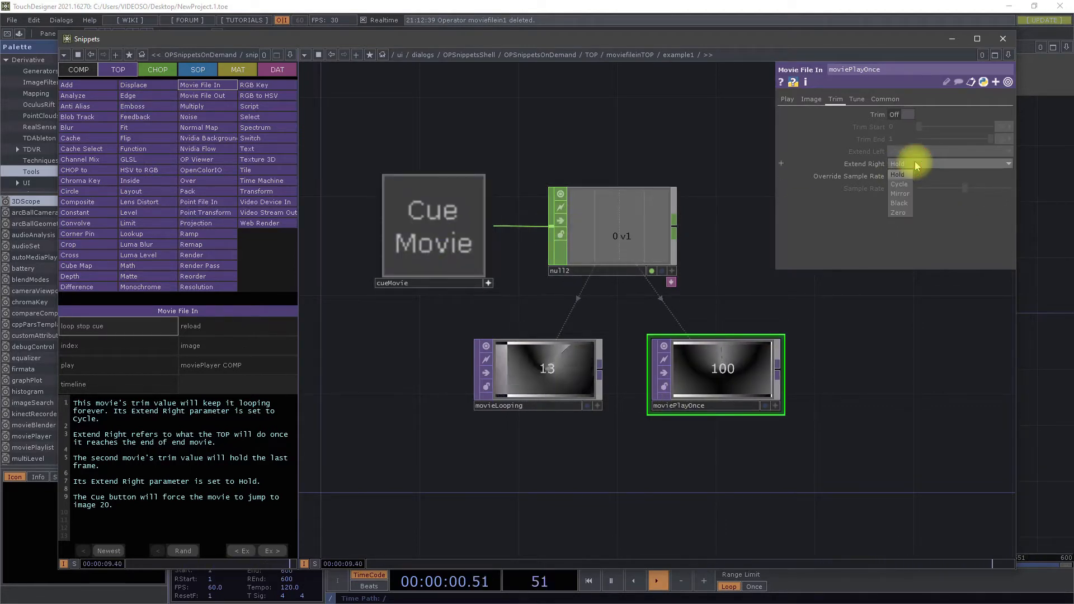
click(890, 353)
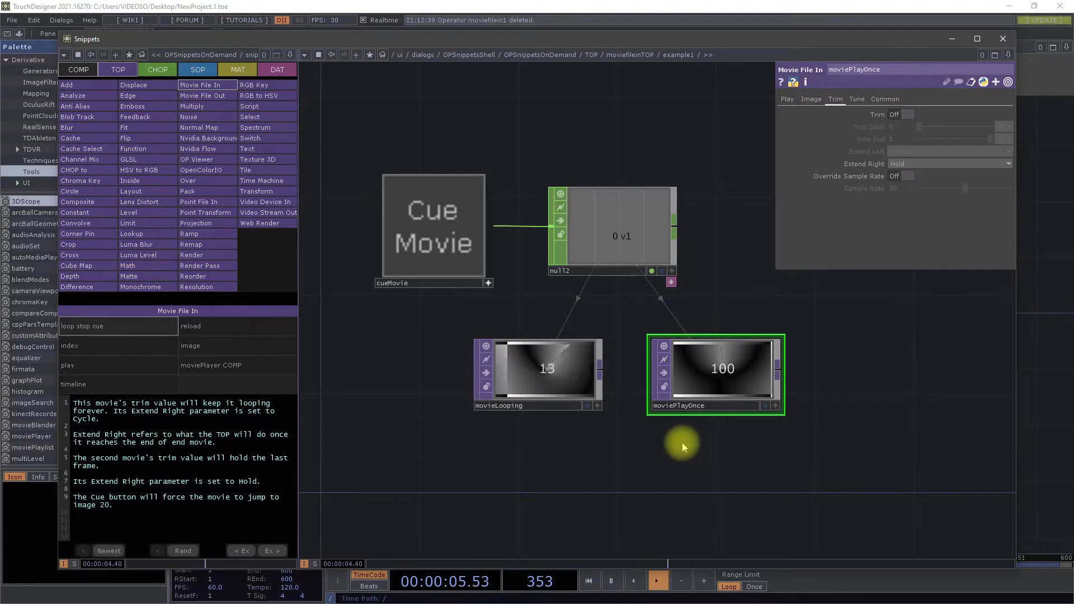
Step: Open the Movie File In index example and scrub the movie back and forth with slider_Movie_Index
click(141, 345)
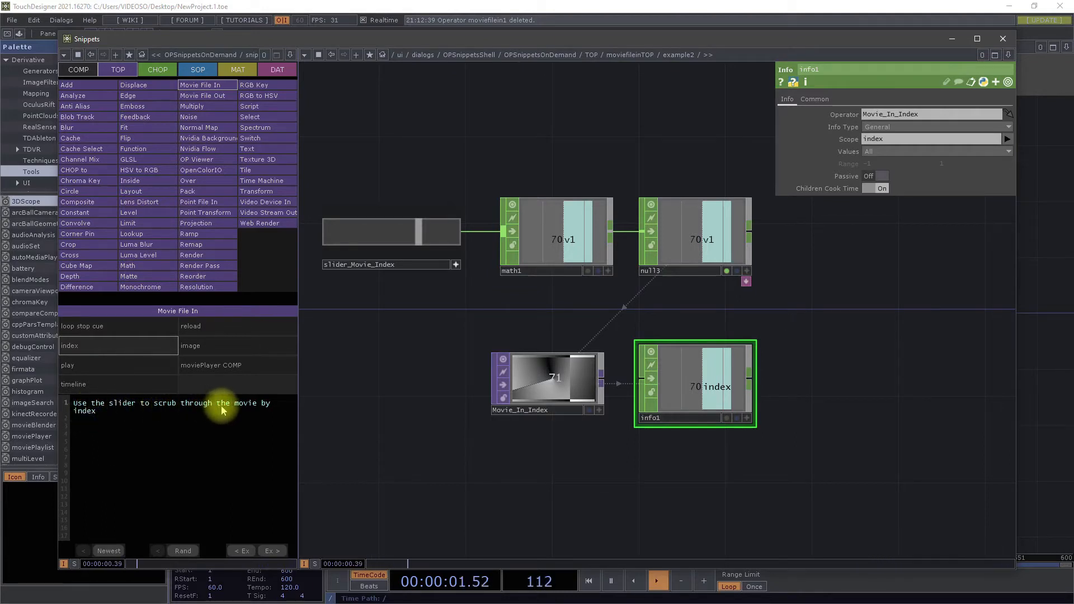
drag(407, 235, 479, 244)
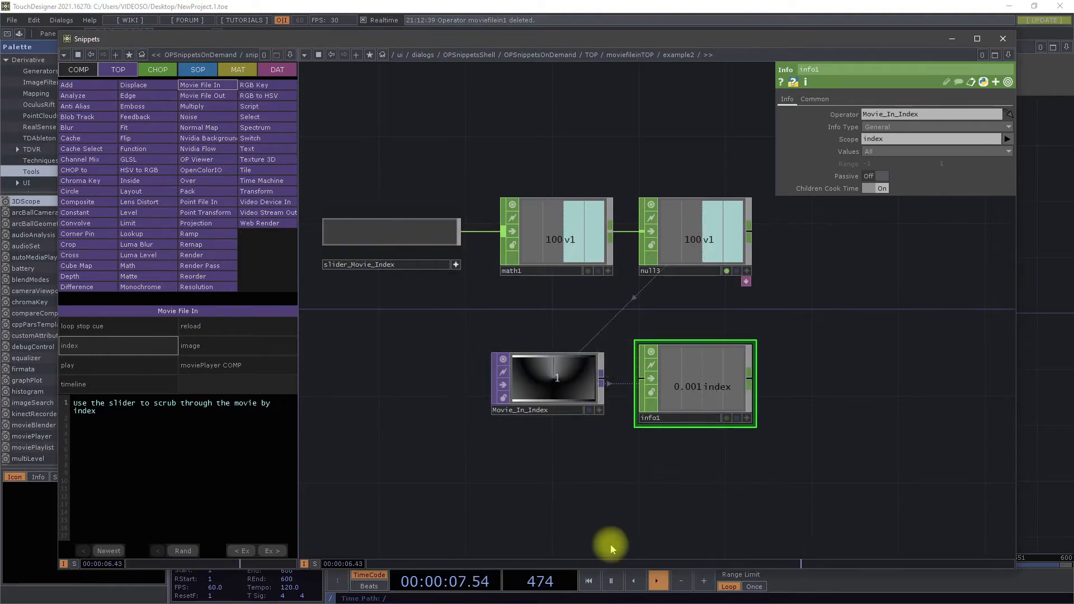
drag(455, 241, 348, 240)
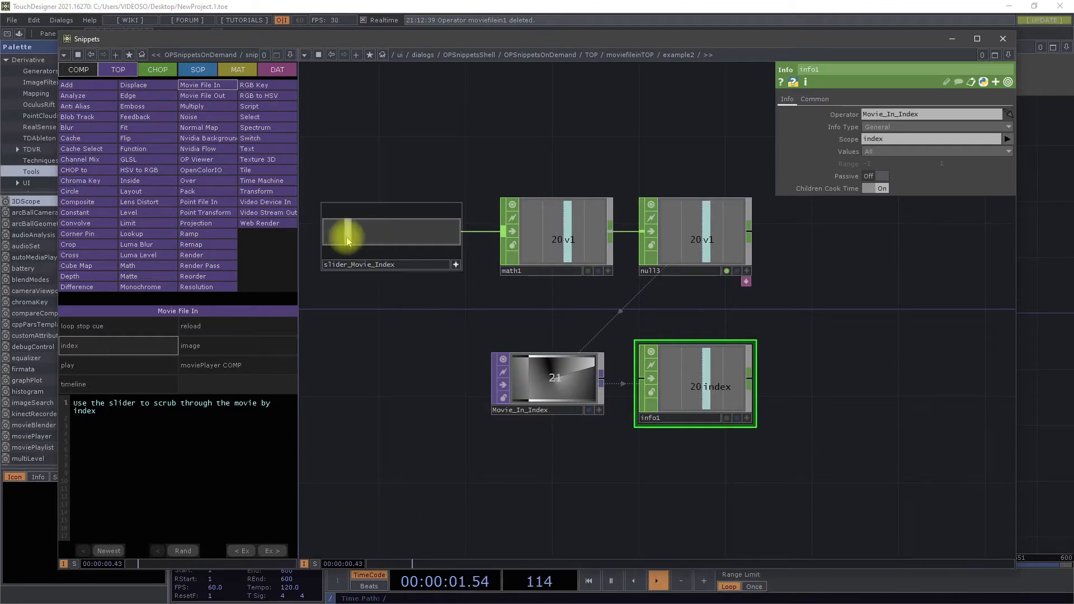
drag(347, 241, 437, 262)
drag(398, 268, 337, 257)
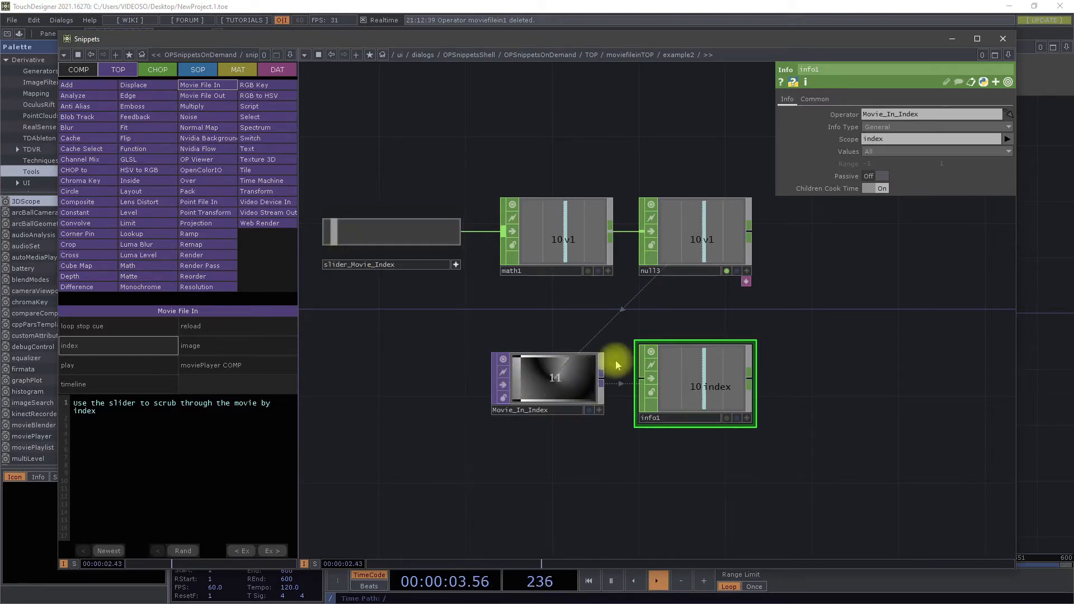
click(335, 238)
drag(358, 246, 453, 239)
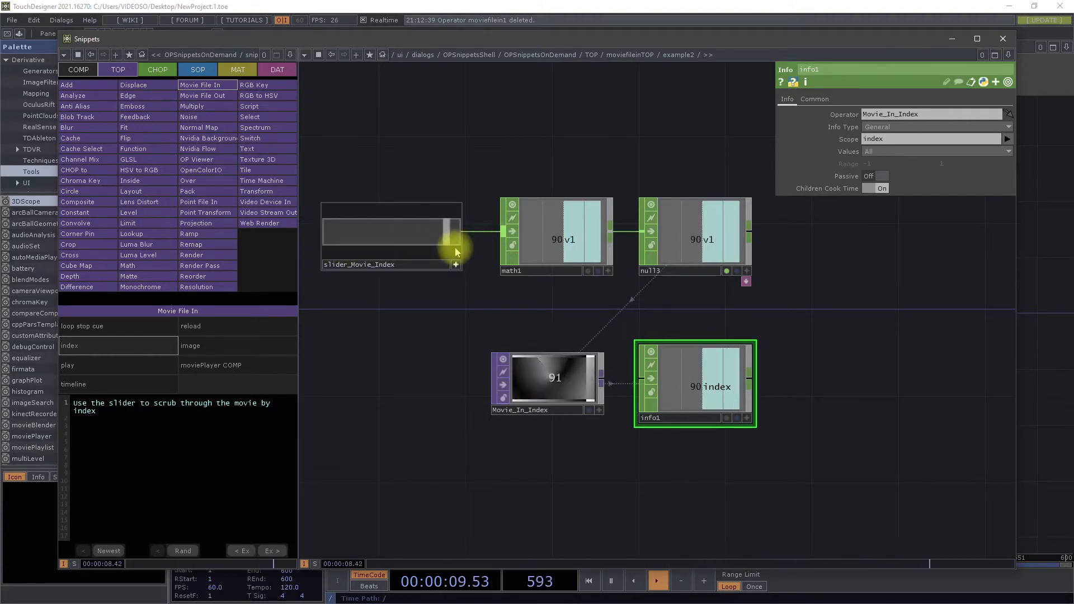
drag(408, 355, 534, 439)
scroll(534, 439, down, 3)
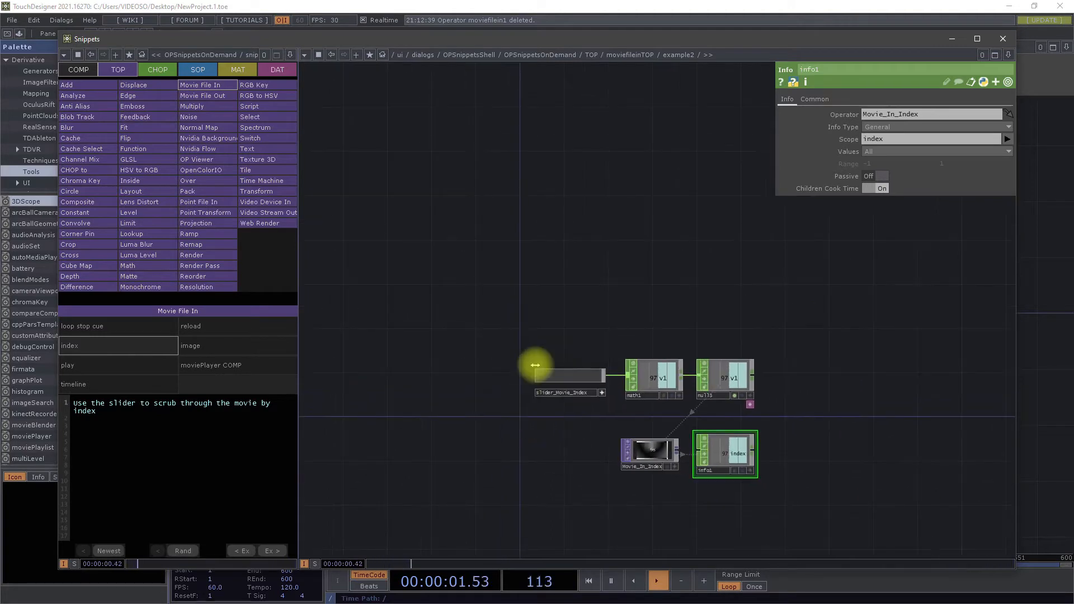
Step: Scrub the movie back to its start by moving slider_Movie_Index to its minimum
scroll(616, 422, up, 5)
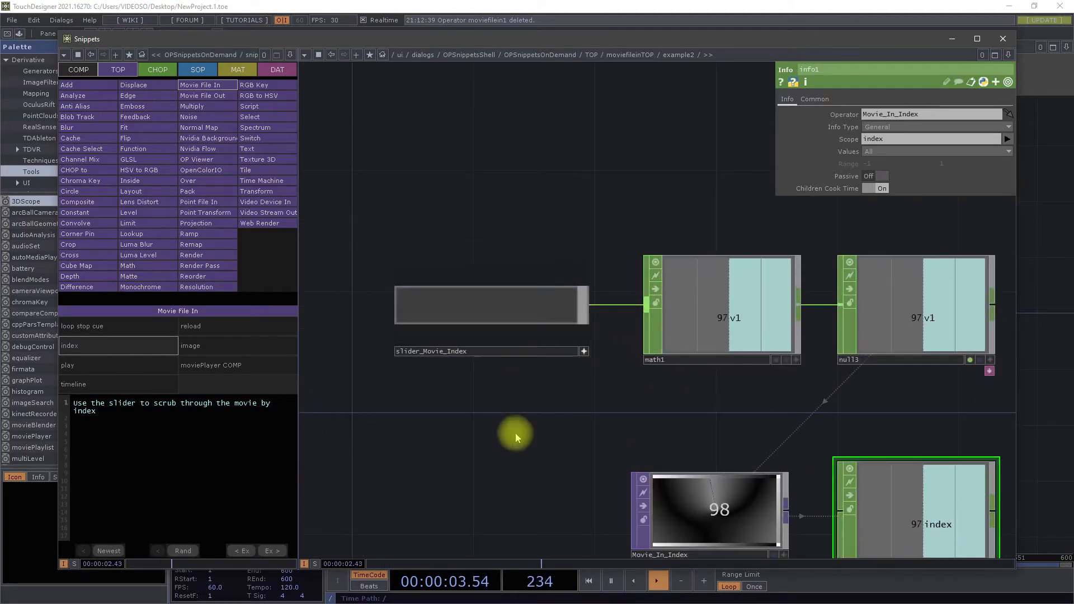
drag(532, 426, 582, 435)
drag(629, 312, 450, 313)
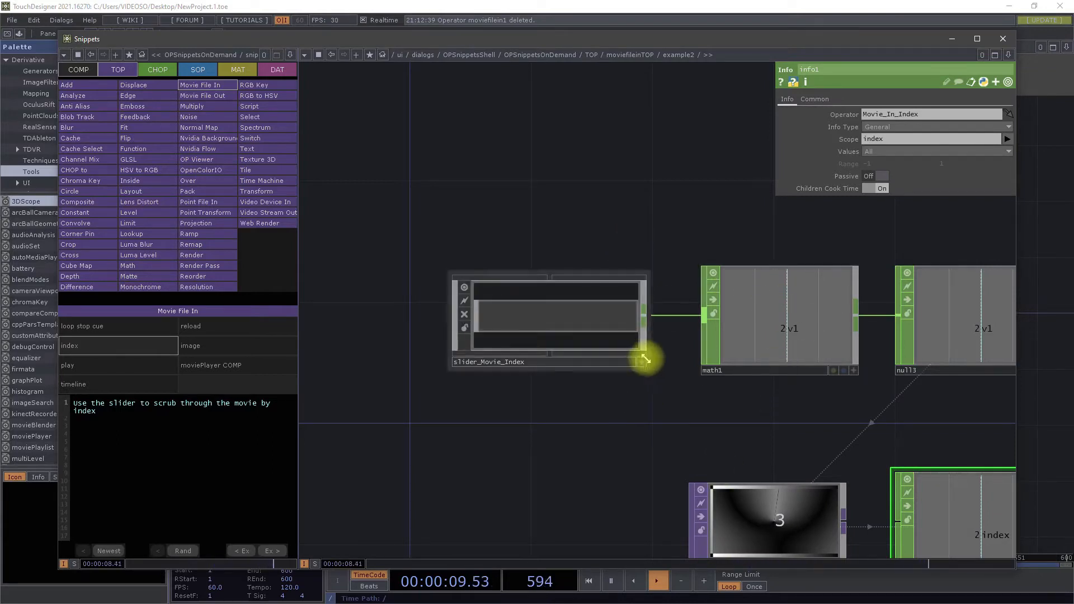
drag(462, 322, 444, 344)
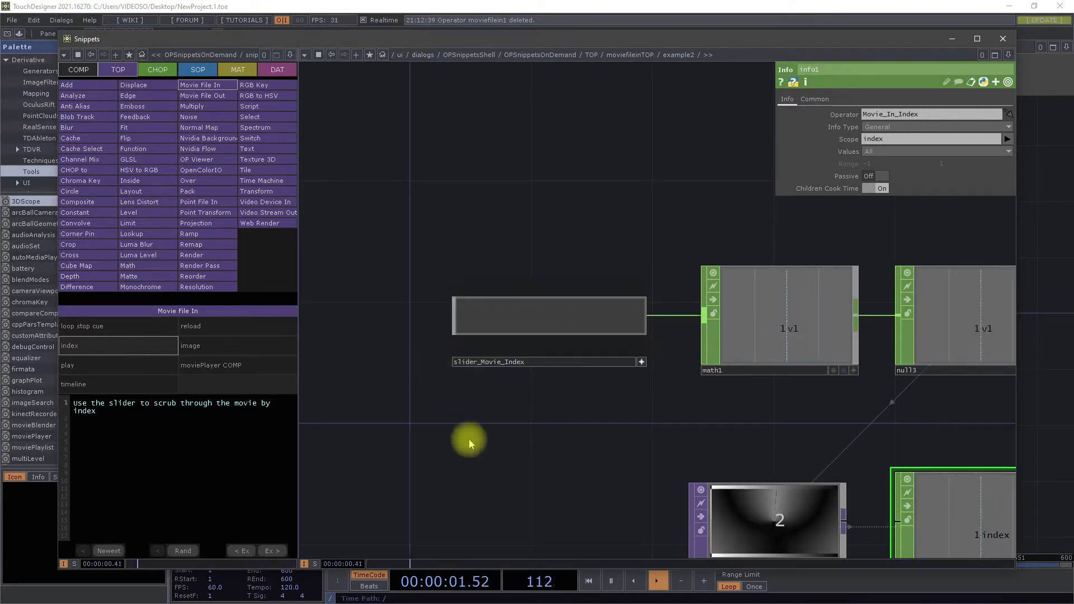
click(641, 362)
drag(545, 480, 493, 378)
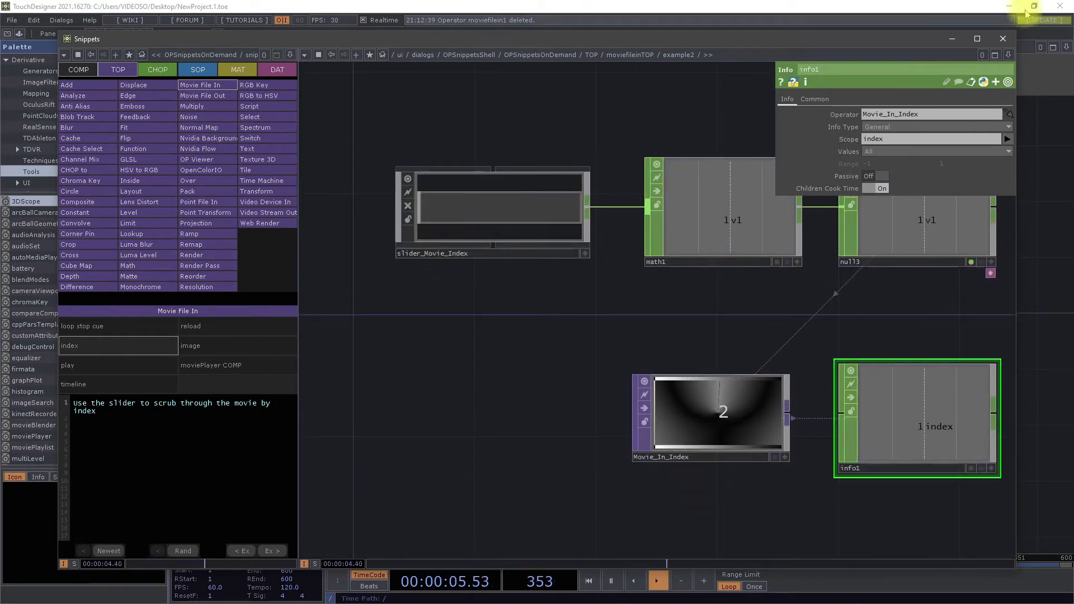
Step: Maximize the Snippets window and move slider_Movie_Index to an index of about 26
click(977, 38)
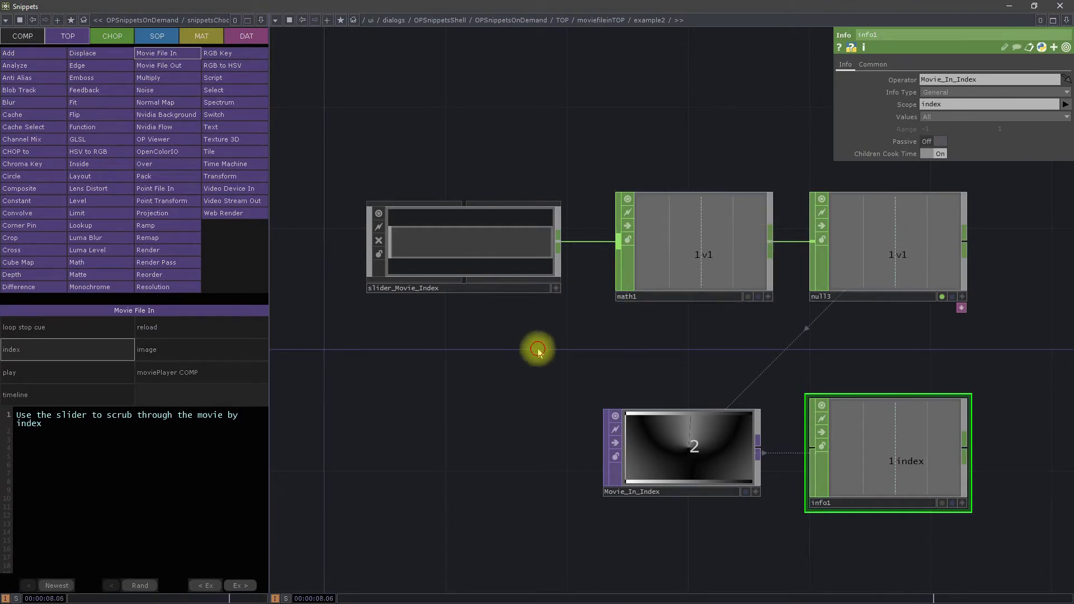
scroll(481, 355, down, 4)
scroll(522, 347, up, 4)
click(519, 299)
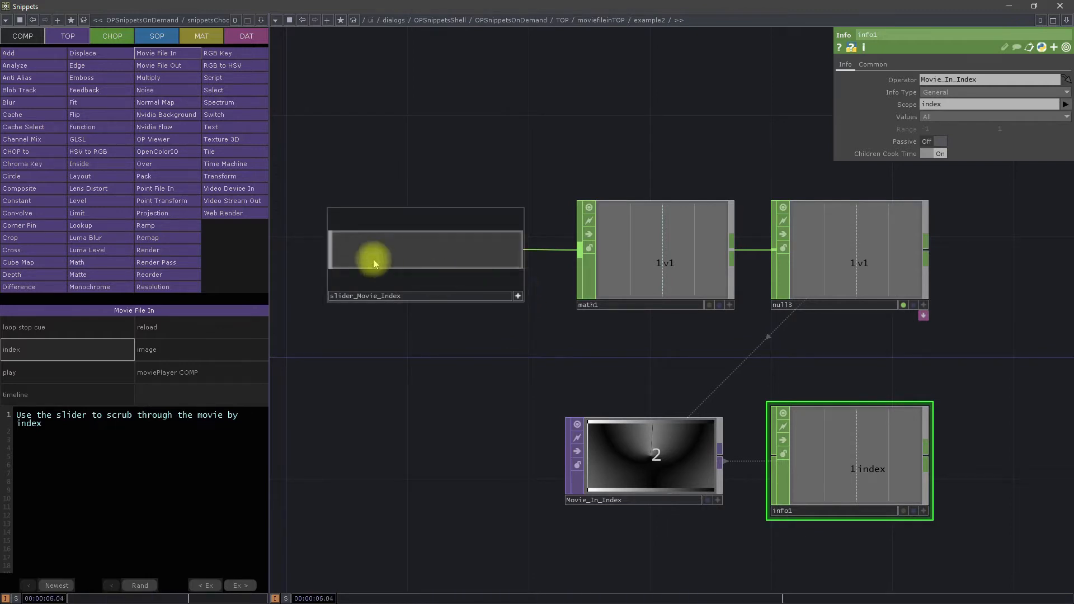
drag(338, 249, 377, 251)
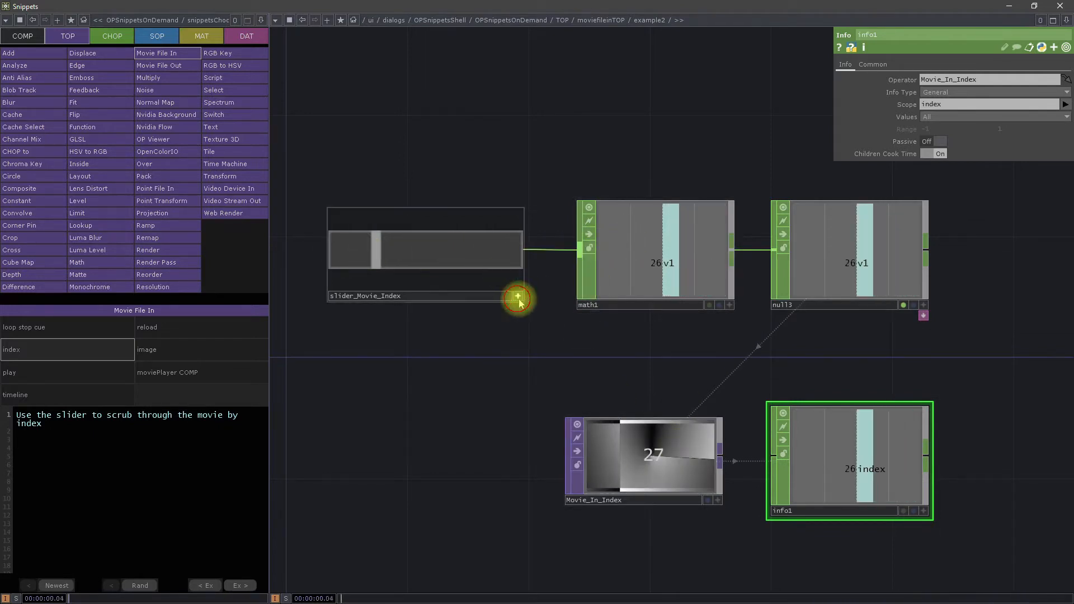
Step: Examine Movie_In_Index's Play parameters and the Play Mode options, keeping Specify Index selected
click(593, 484)
drag(961, 374, 859, 397)
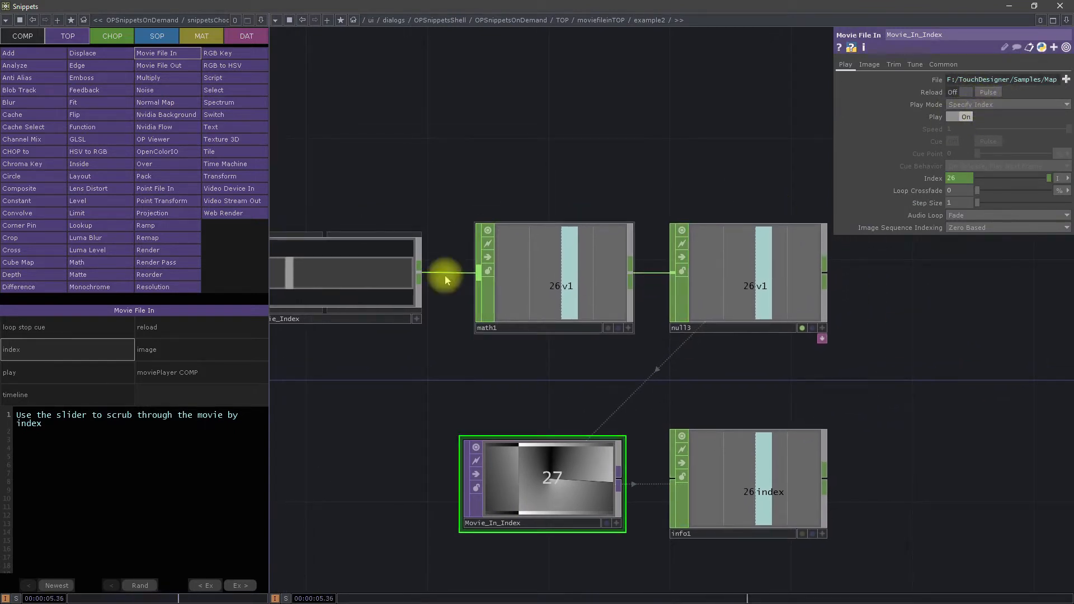
click(970, 105)
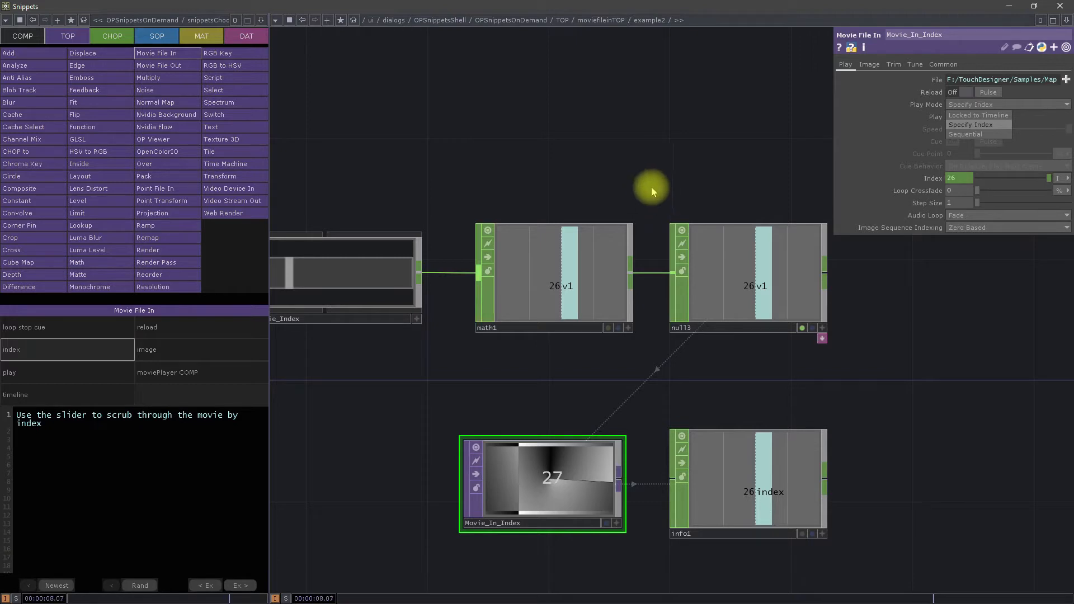
click(964, 126)
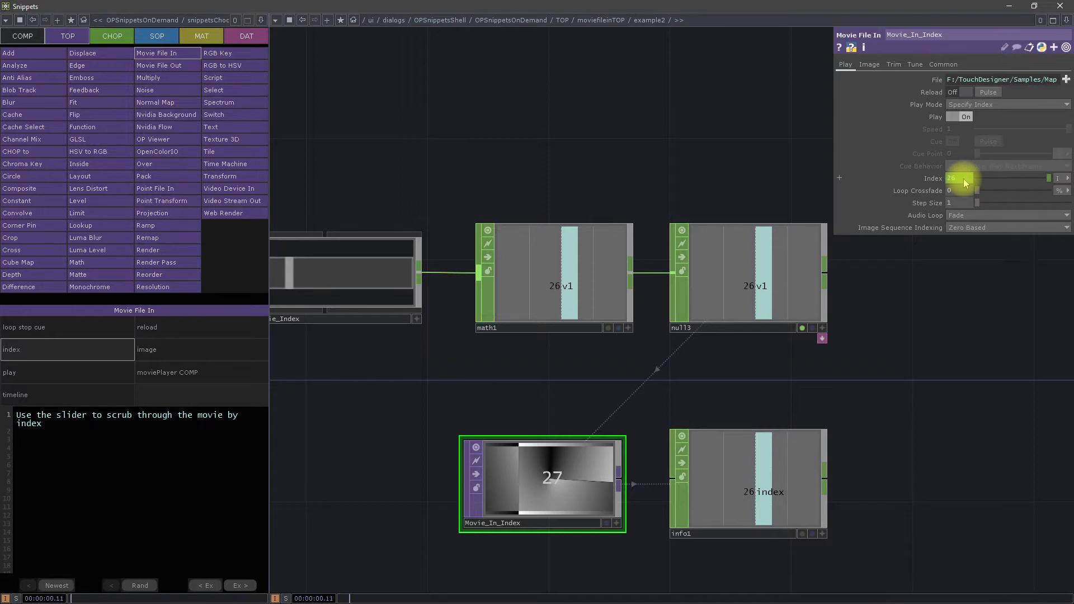
Step: Move slider_Movie_Index to its maximum so that Movie_In_Index receives index 100
key(h)
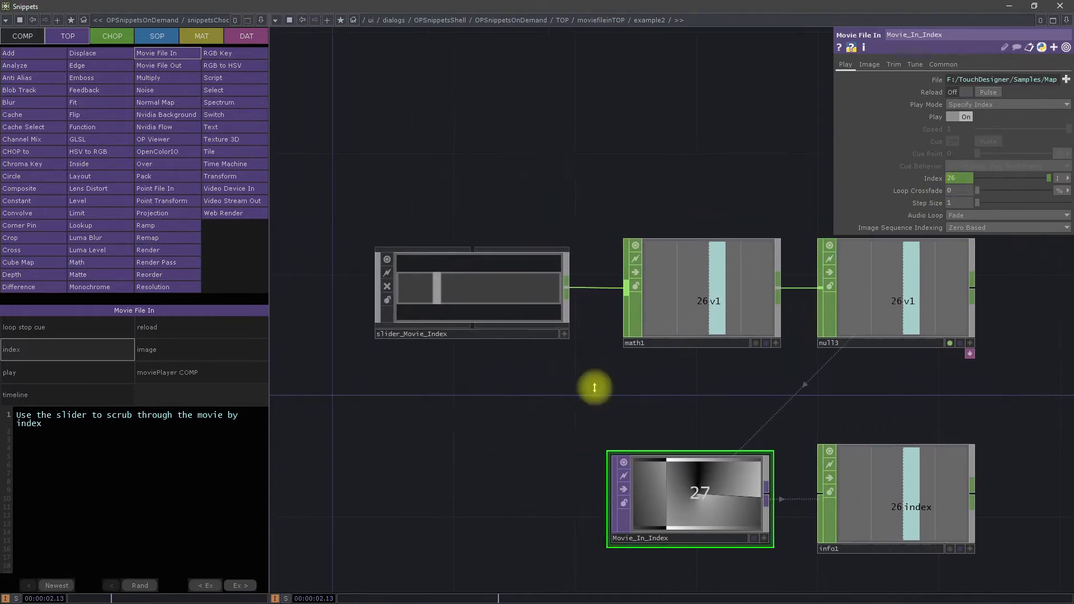
click(563, 334)
drag(422, 296, 571, 301)
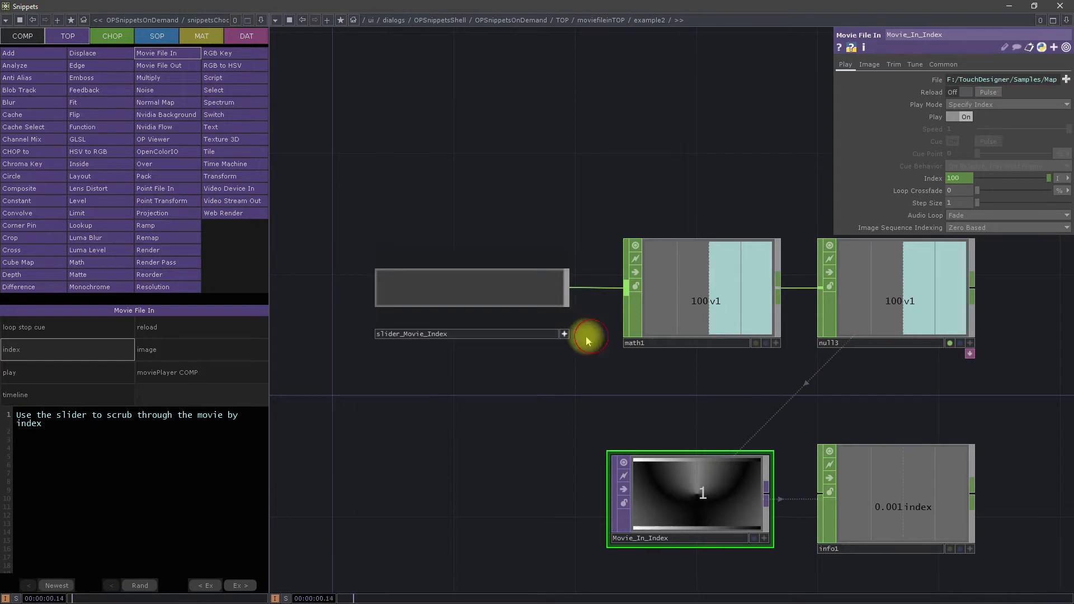
click(564, 334)
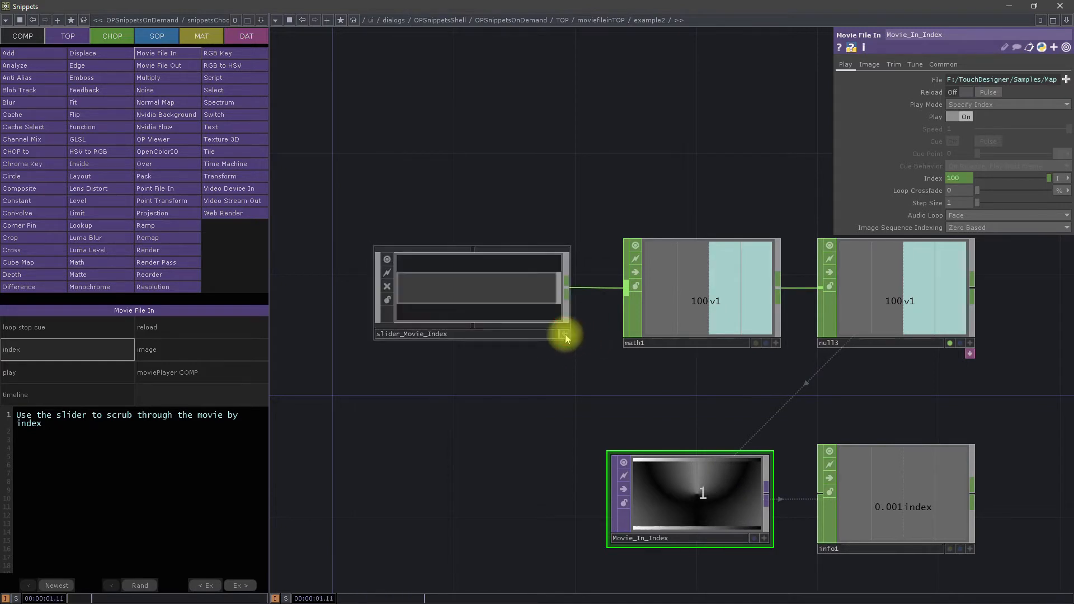
Step: Inspect math1's Range parameters, Movie_In_Index's operator info and null3's parameters
click(672, 303)
drag(707, 376, 647, 377)
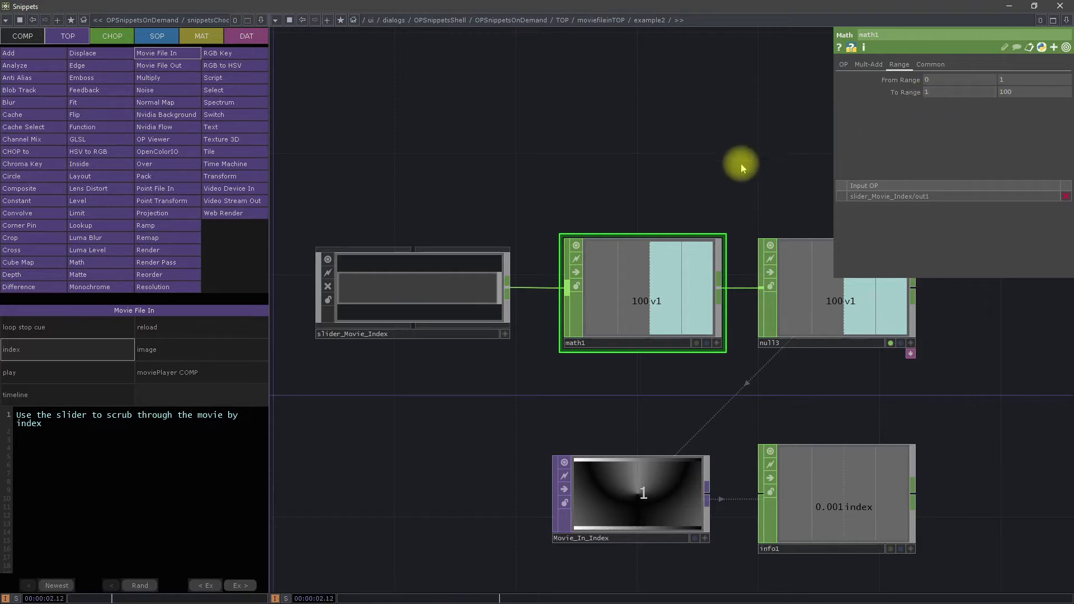
middle_click(604, 486)
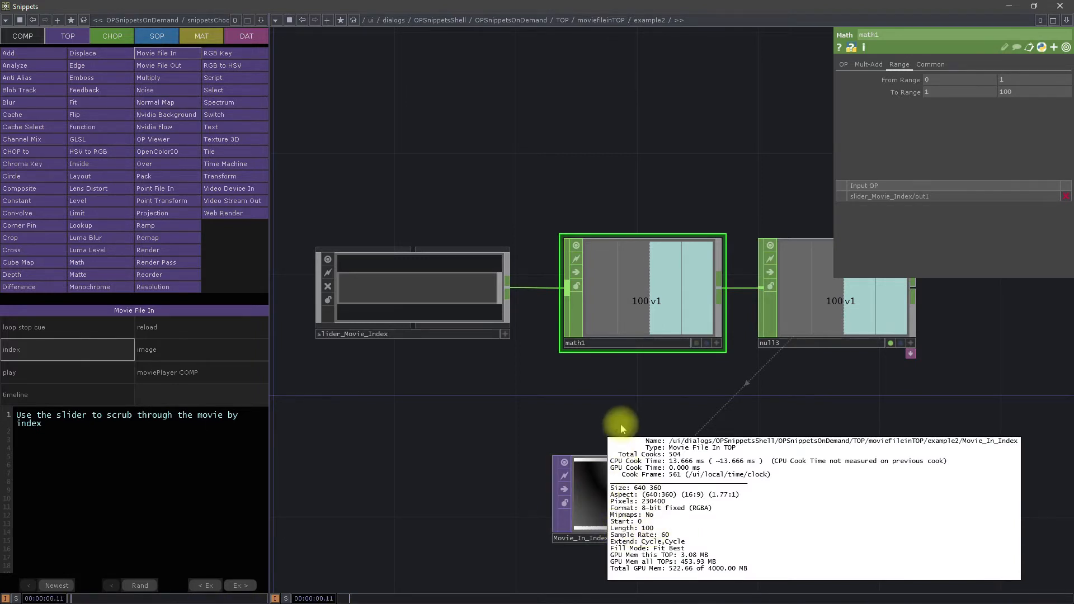
click(851, 303)
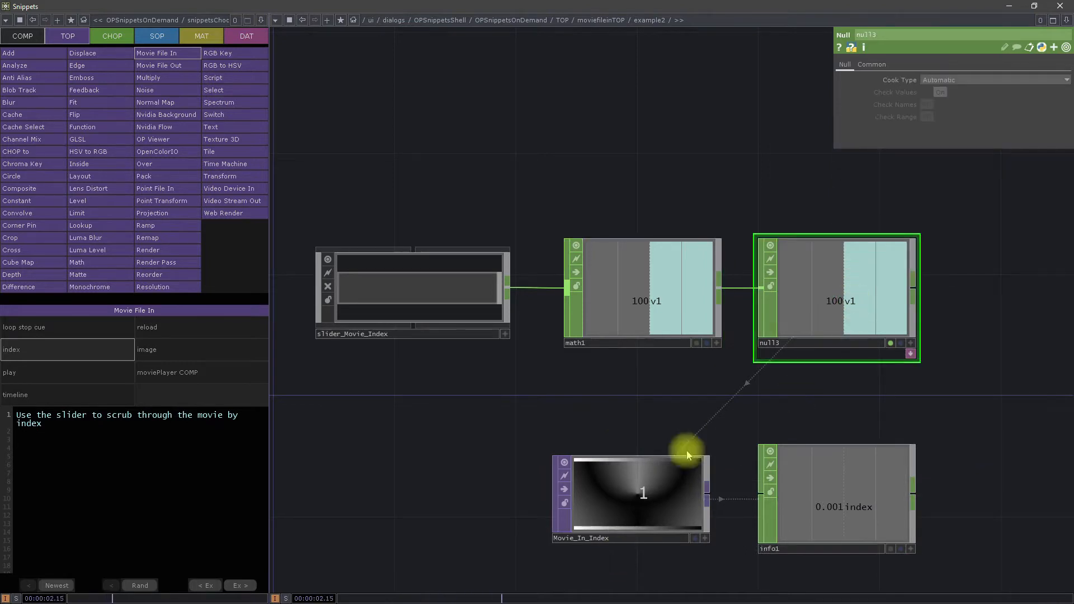
Step: Show Movie_In_Index's Play parameters and scrub slider_Movie_Index to an index of about 48
click(647, 463)
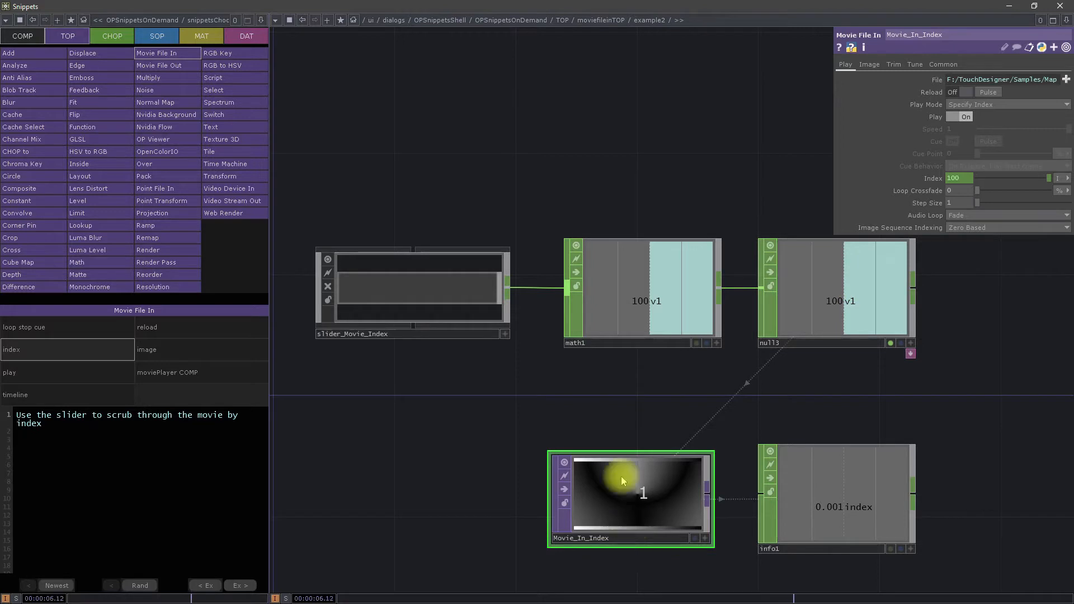
click(505, 334)
drag(506, 302, 406, 296)
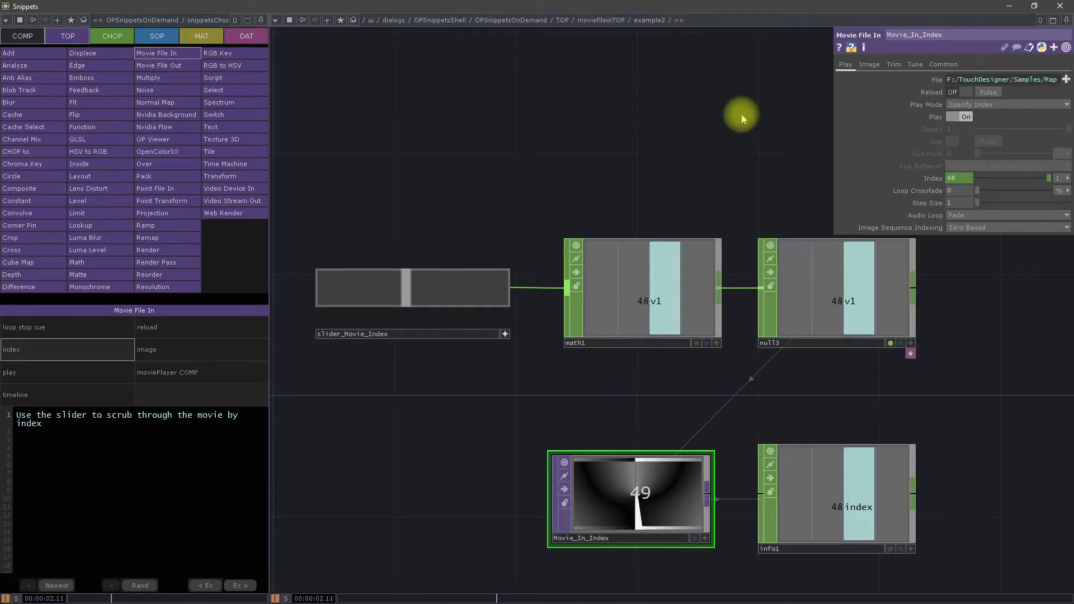
Step: Consult the Sweet 16 TOPs list in the web browser, and open the Ramp circle example in Snippets
click(180, 603)
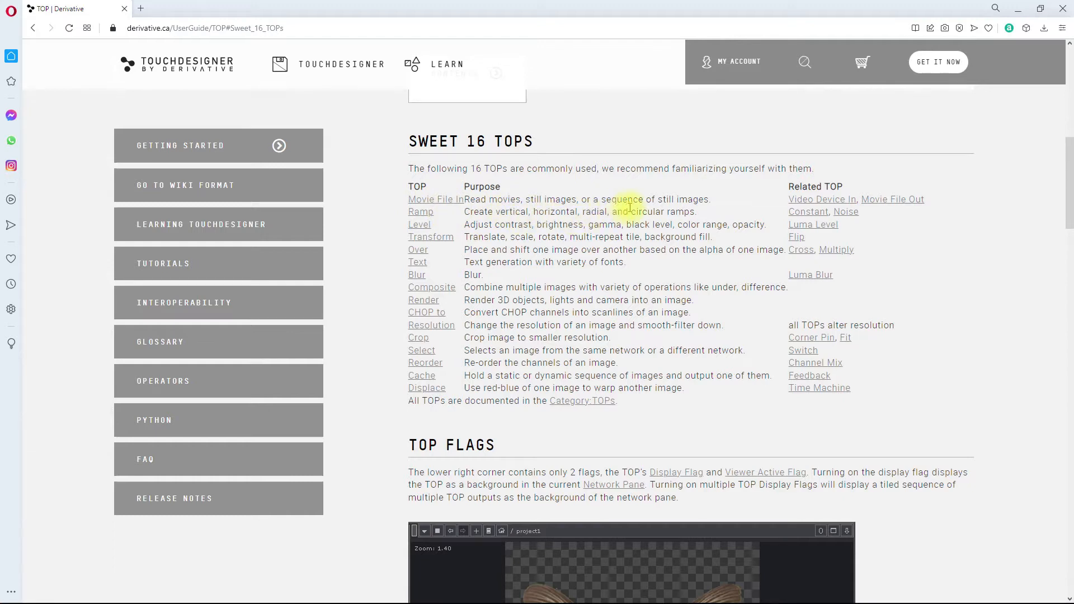
click(1018, 9)
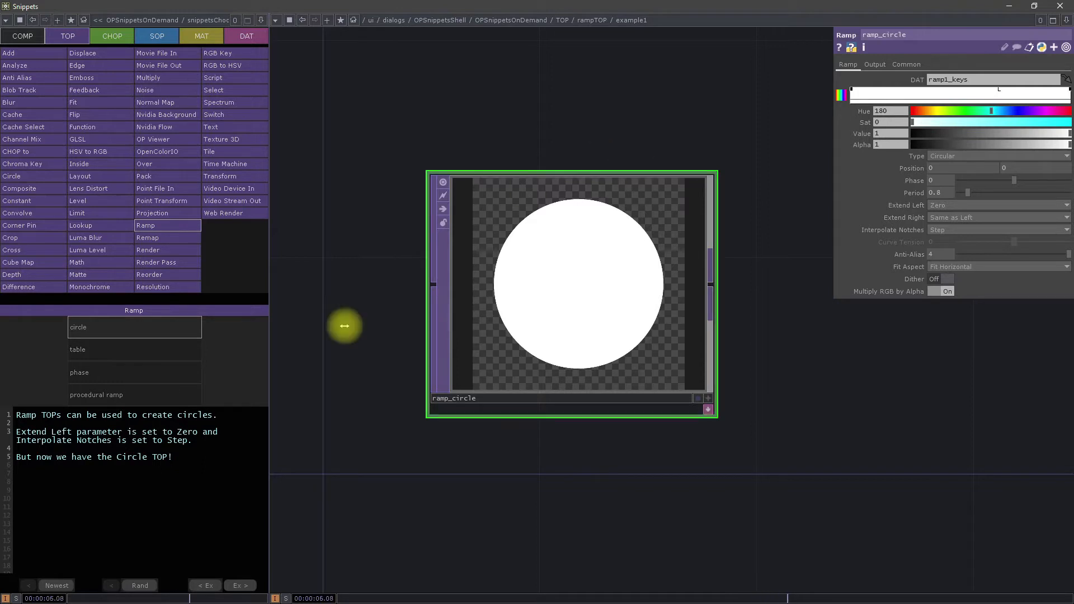
Step: Place a Circle TOP below ramp_circle for comparison, and delete it
key(Tab)
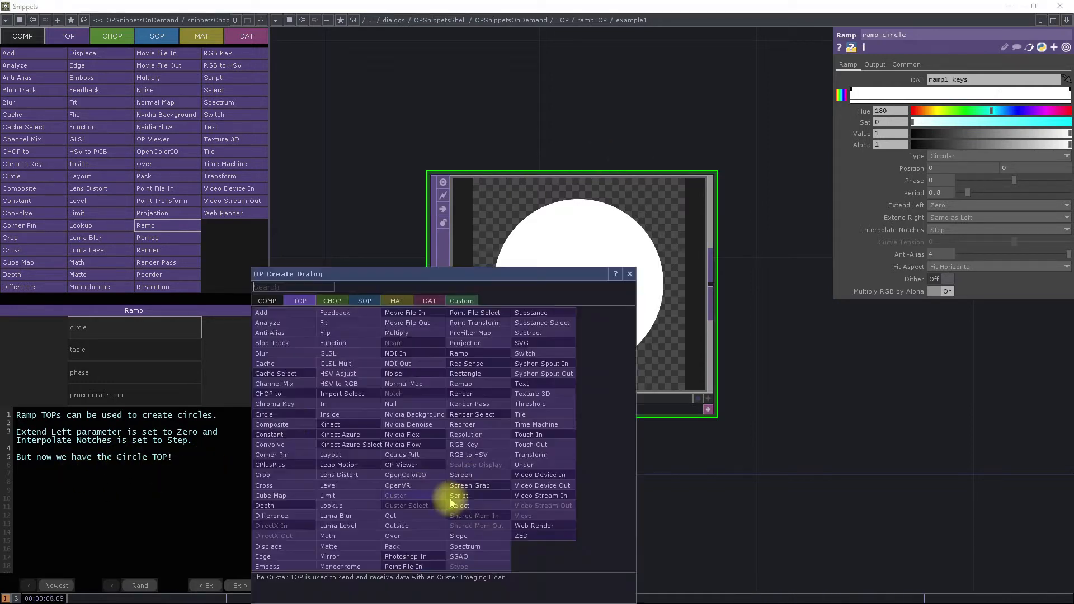
click(276, 411)
click(484, 525)
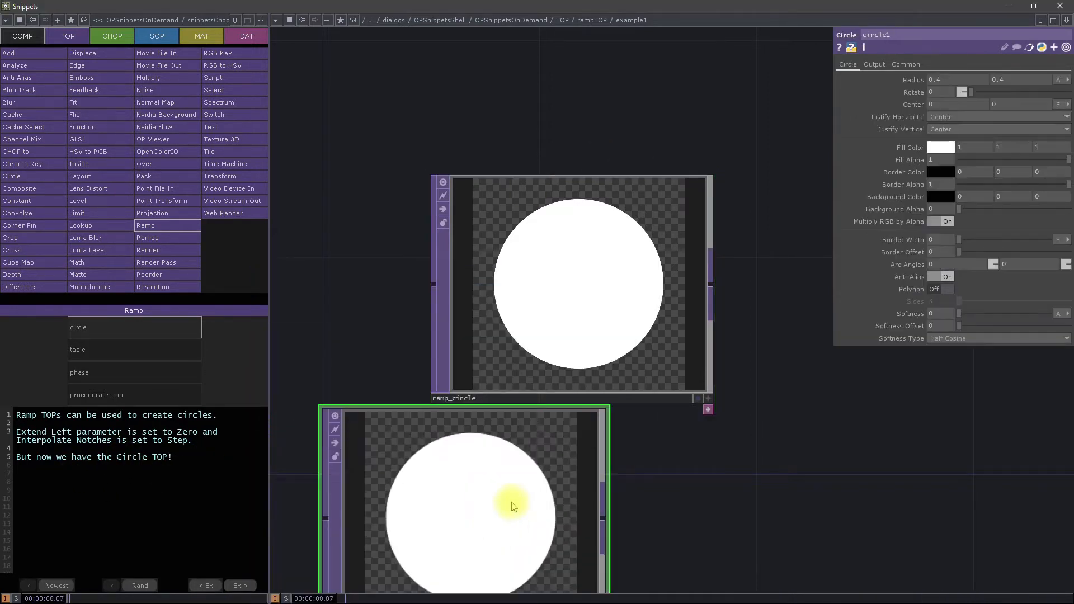
scroll(511, 499, down, 3)
key(Delete)
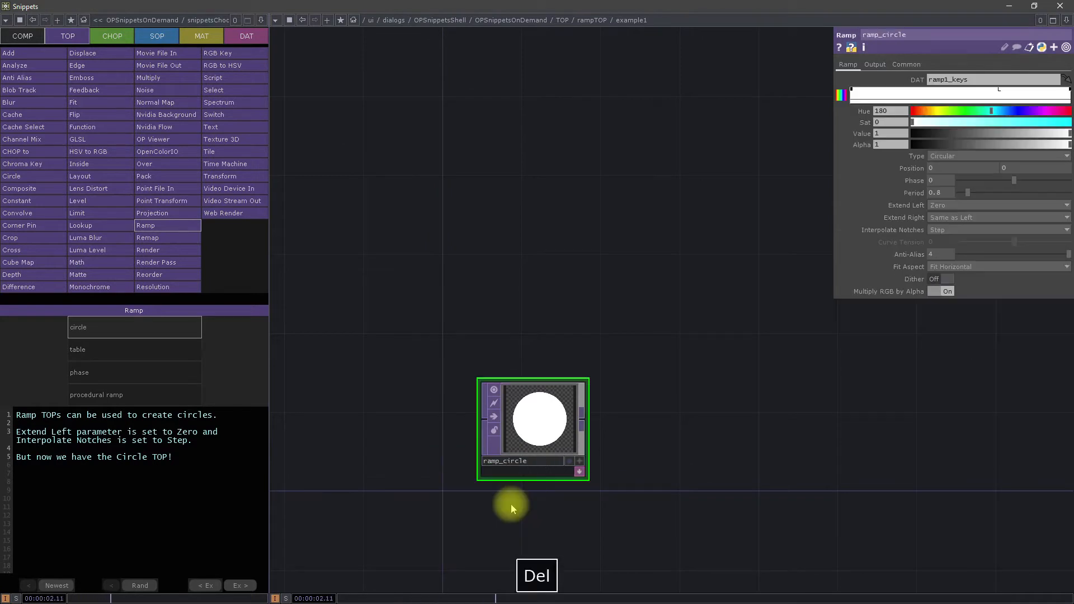
Step: Open the Ramp table example and set the r value to 1 in the 0.5 row of ramp2_keys
click(126, 354)
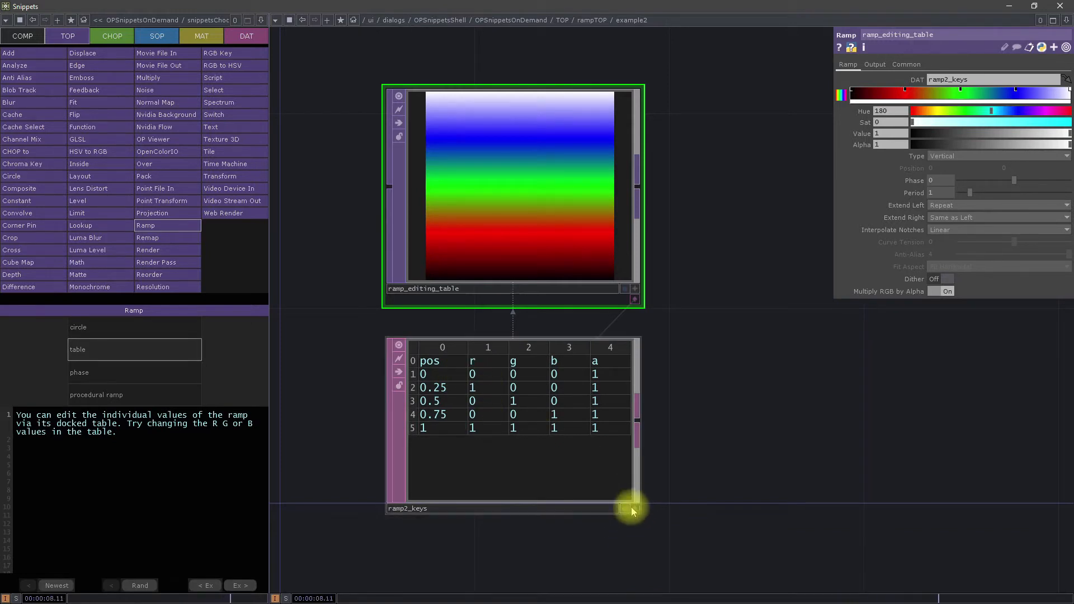
click(635, 510)
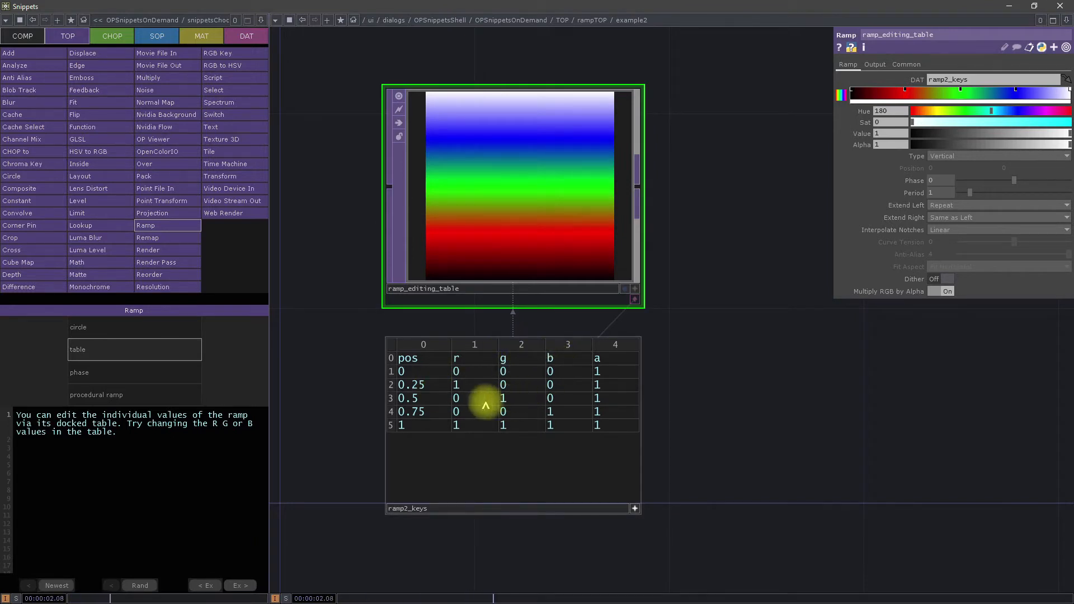
click(464, 399)
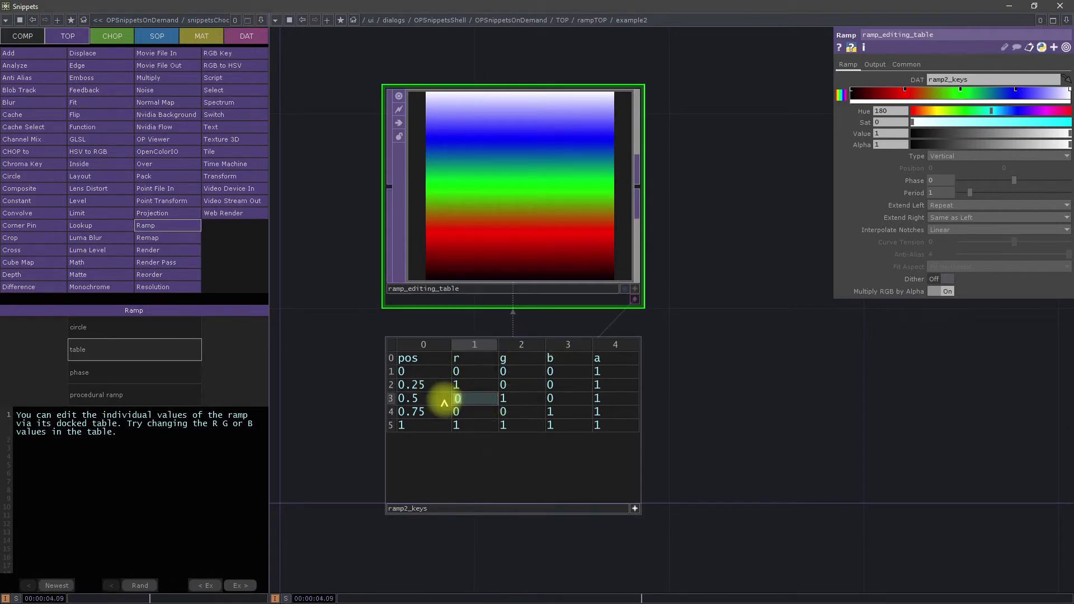
text(1)
click(557, 398)
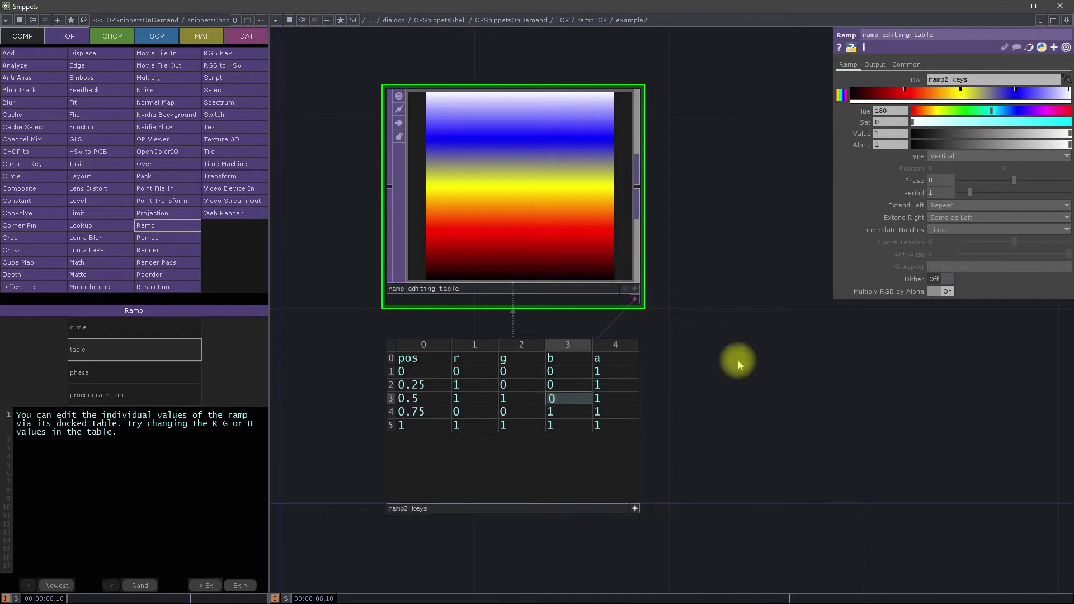
click(738, 362)
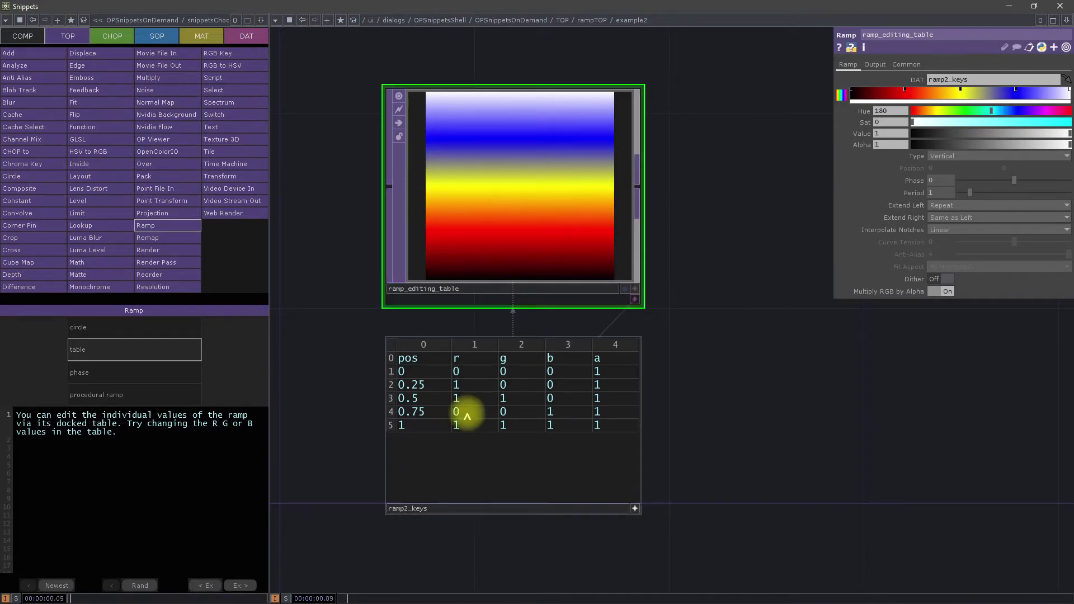
Step: Switch the r value in the 0.5 row of ramp2_keys to 0 and back to 1
click(456, 398)
text(0)
click(712, 403)
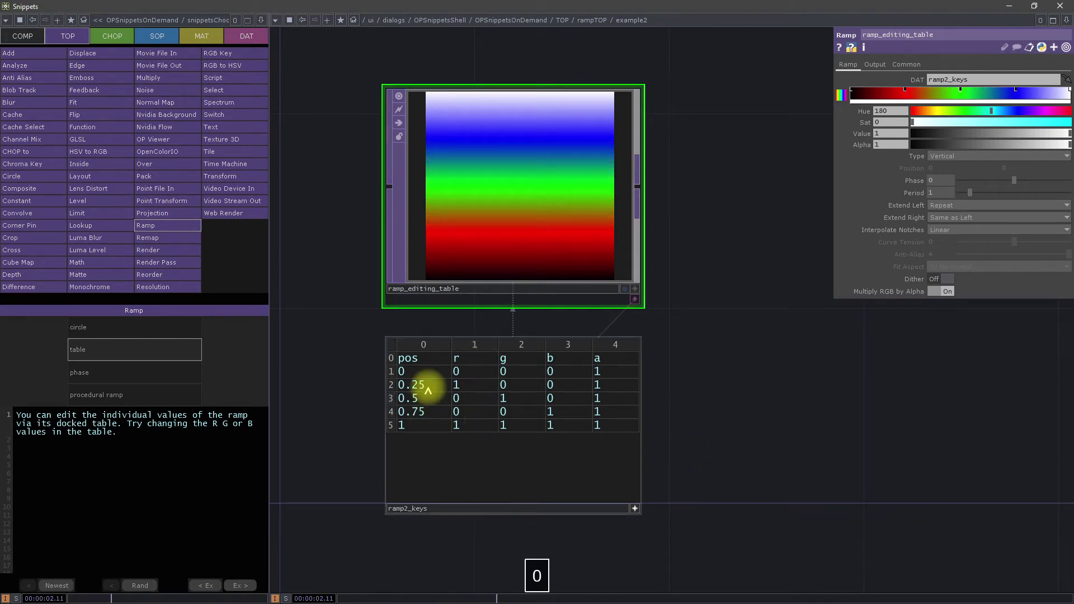
click(467, 398)
text(1)
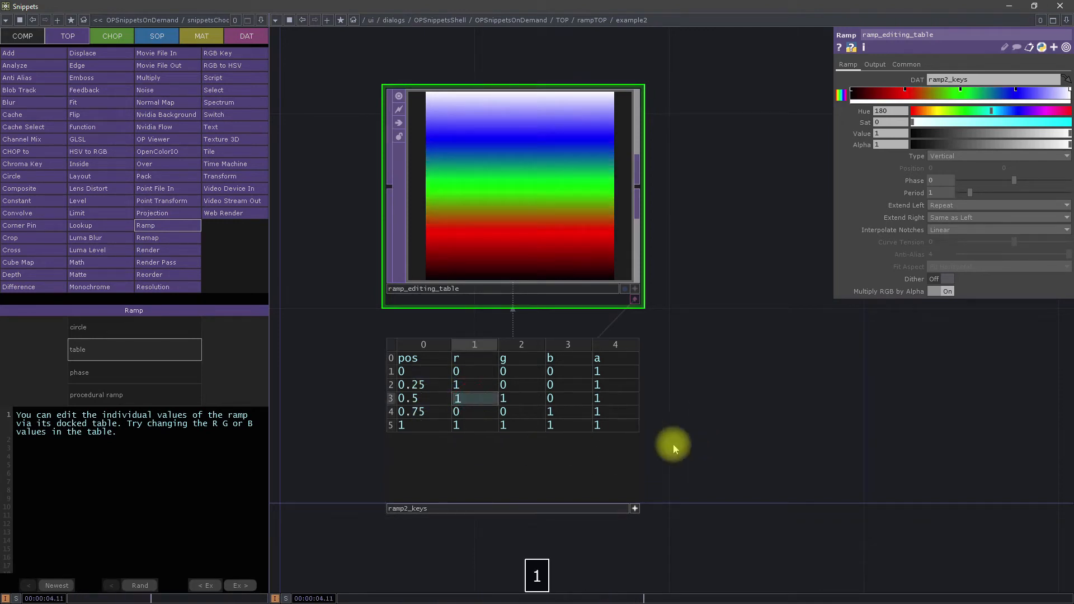
click(727, 396)
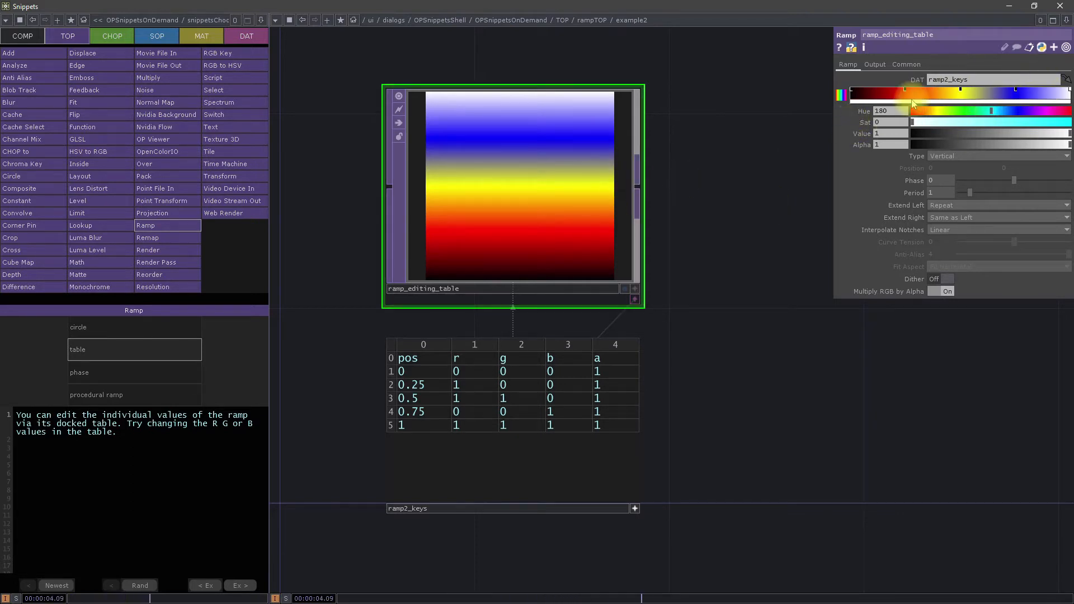
Step: Add a color key to ramp_editing_table at position about 0.365 and set Hue 281, Sat 0.738 and Value 0.865
click(932, 91)
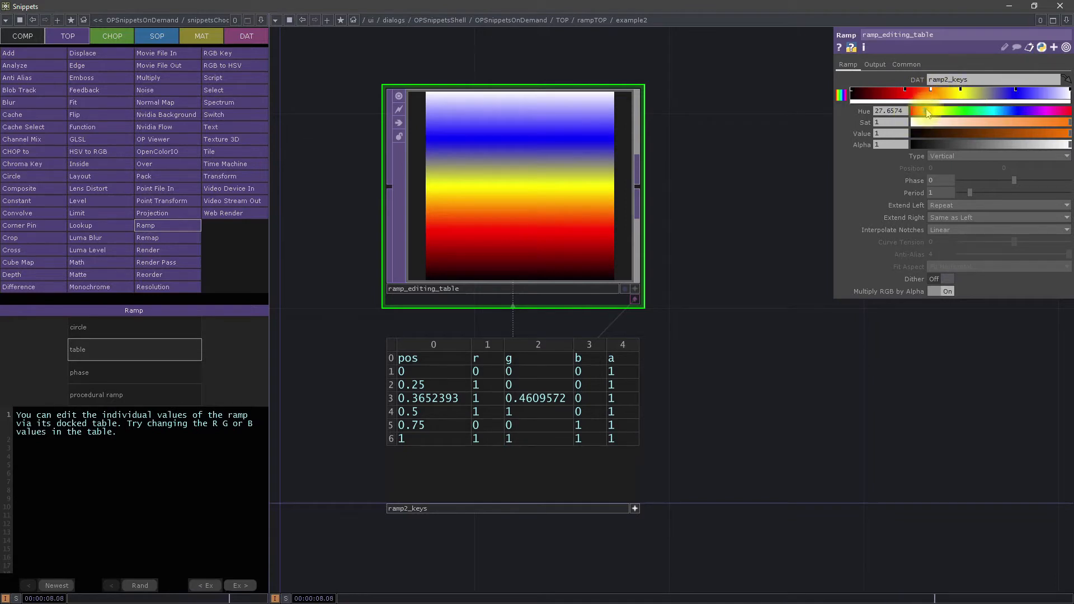
drag(928, 115, 1001, 122)
drag(1067, 134, 1030, 122)
drag(1007, 111, 1035, 113)
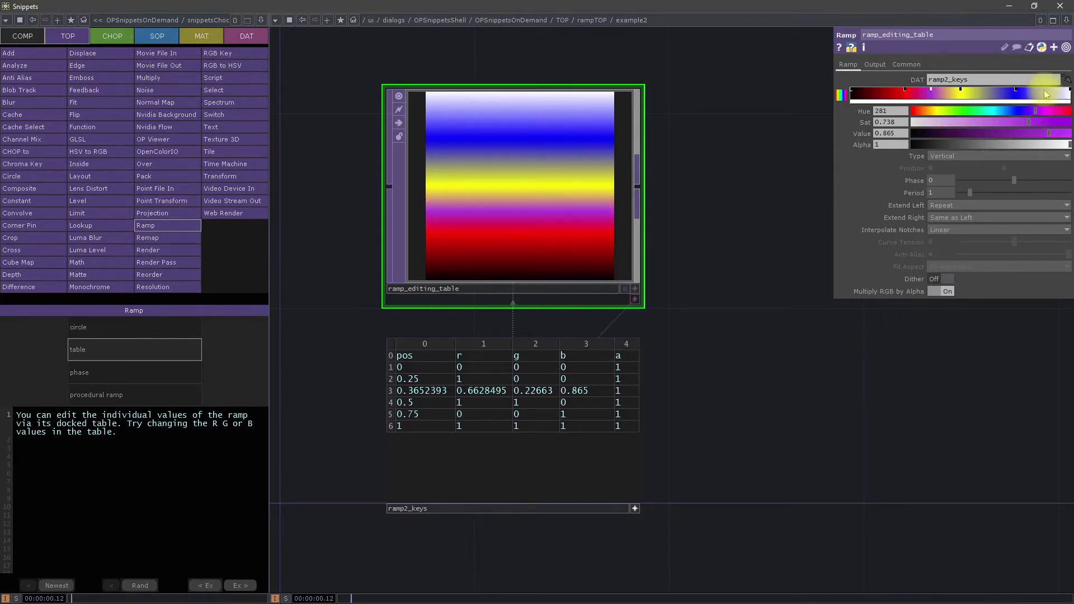
Step: Add another color key between blue and white at position about 0.874 and set Hue 349 and Sat 0.741
click(1044, 92)
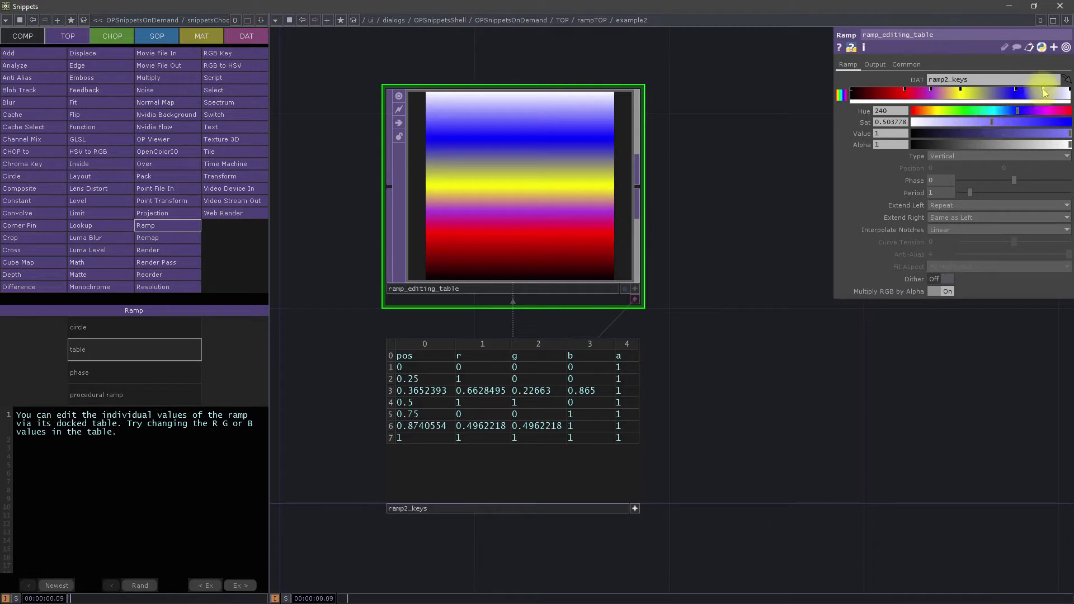
mouse_move(1017, 112)
mouse_down()
mouse_move(1064, 116)
mouse_move(1018, 124)
mouse_move(1029, 123)
mouse_up()
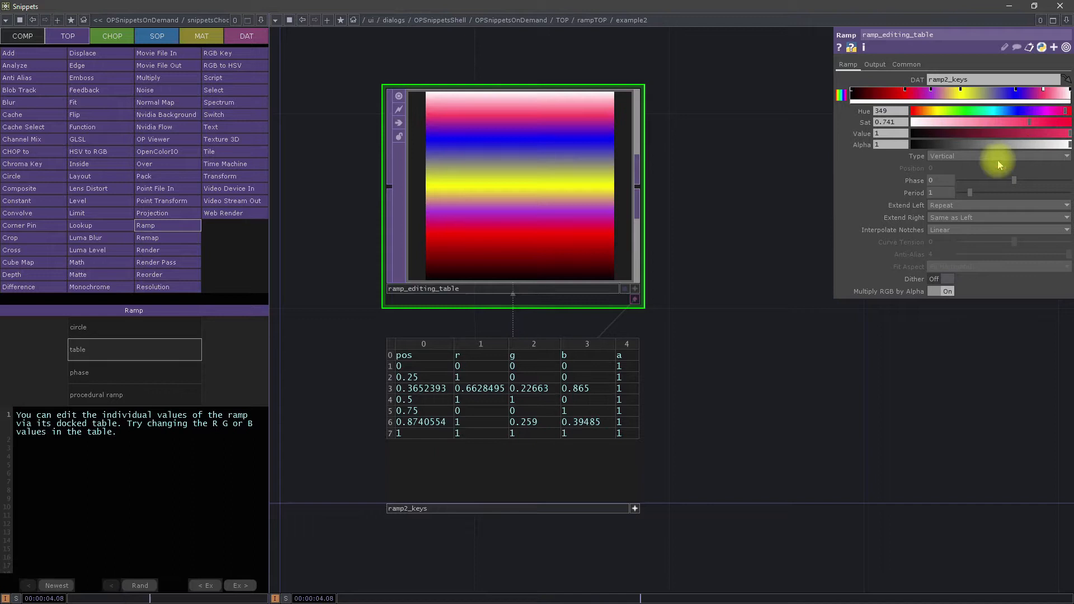
Step: Deactivate the ramp2_keys viewer and add a ramp_editing_table color key at about 0.625 with Hue 172, Value 0.714 and Alpha 0.486
click(636, 508)
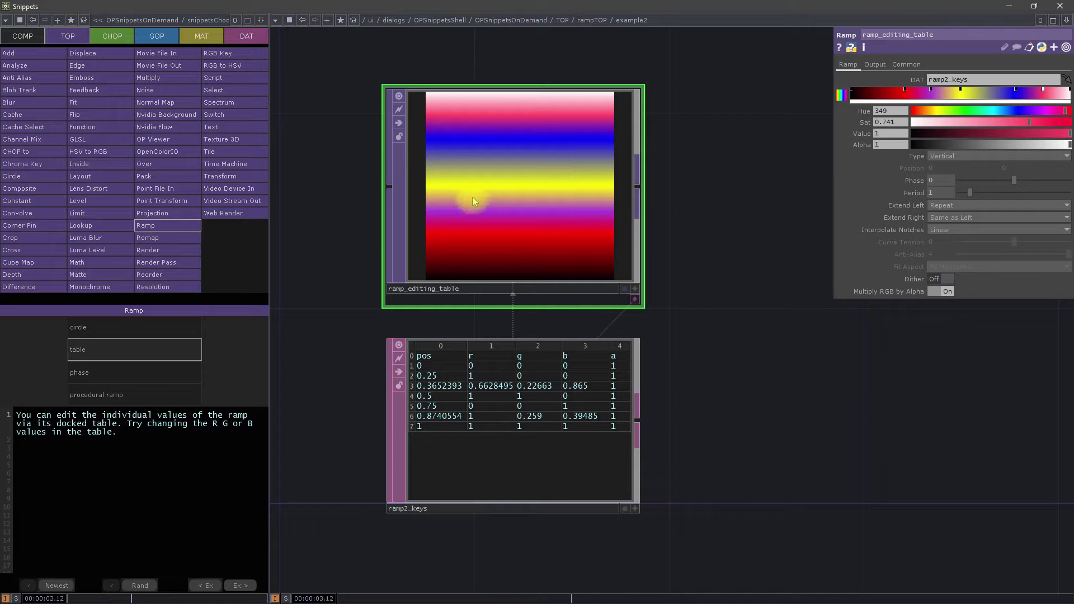
click(989, 94)
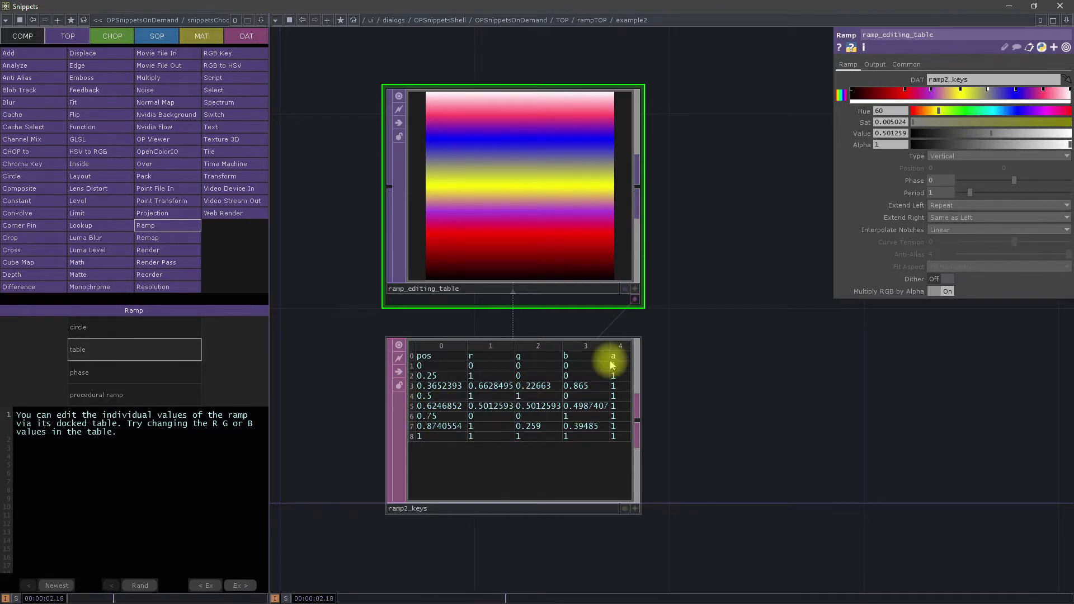
drag(943, 115, 992, 109)
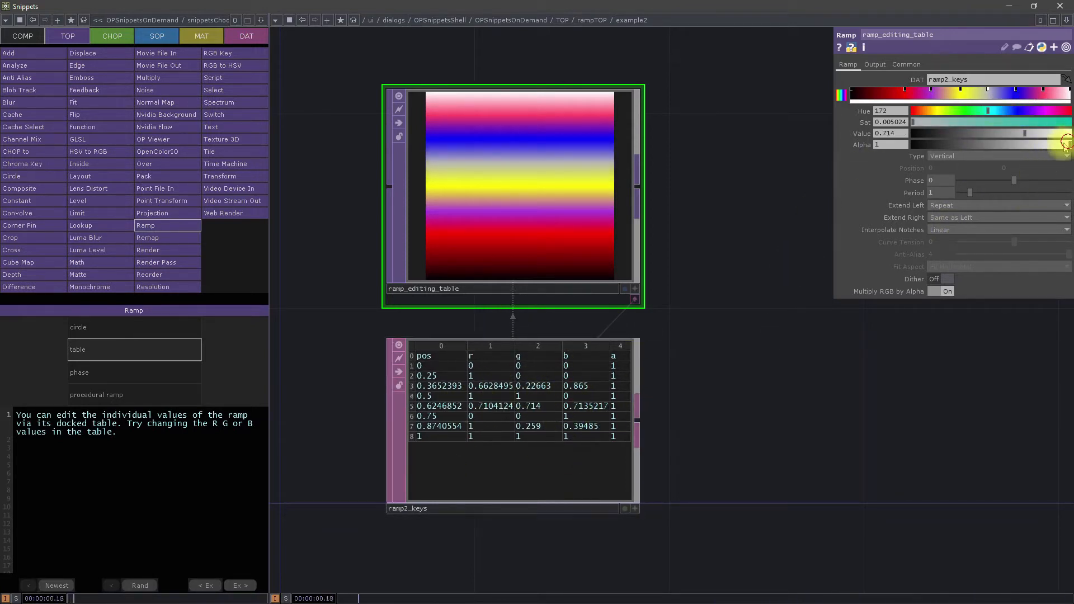
drag(1055, 145, 990, 144)
click(765, 395)
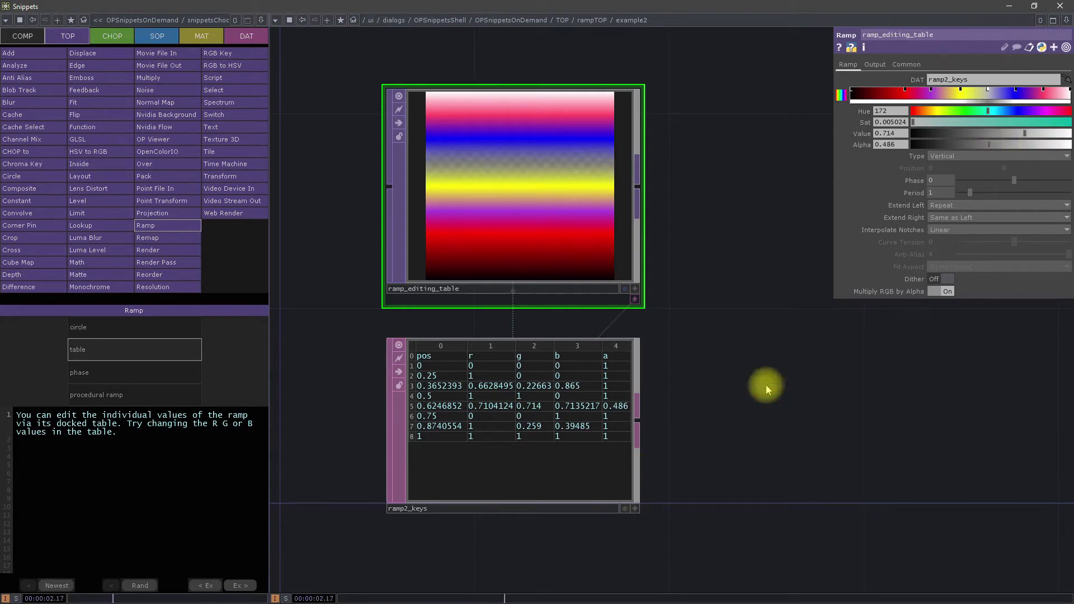
Step: Open the Ramp TOP's phase example
click(154, 375)
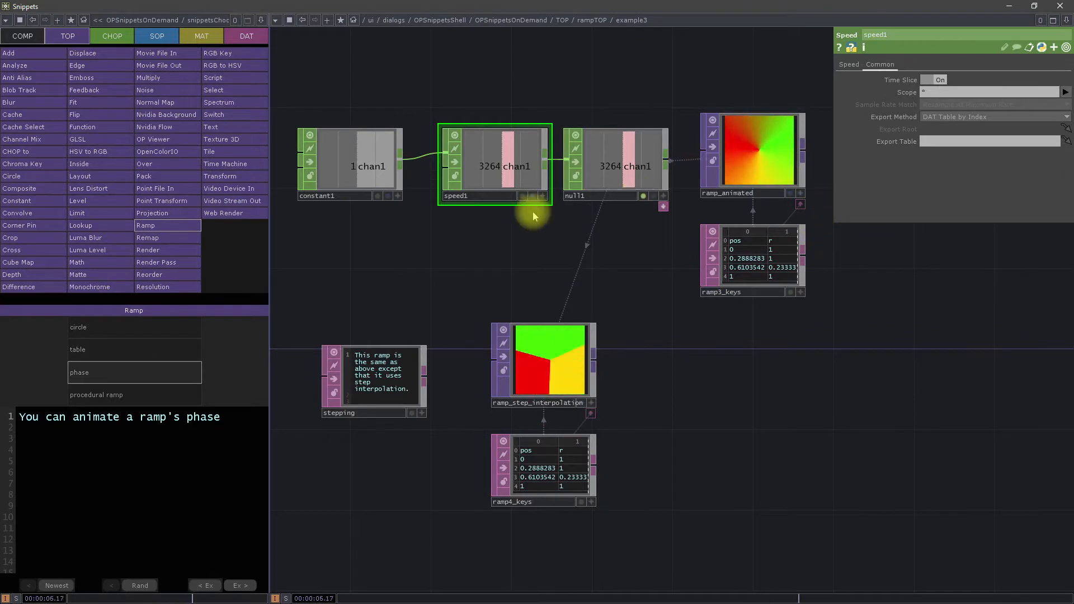
double_click(715, 387)
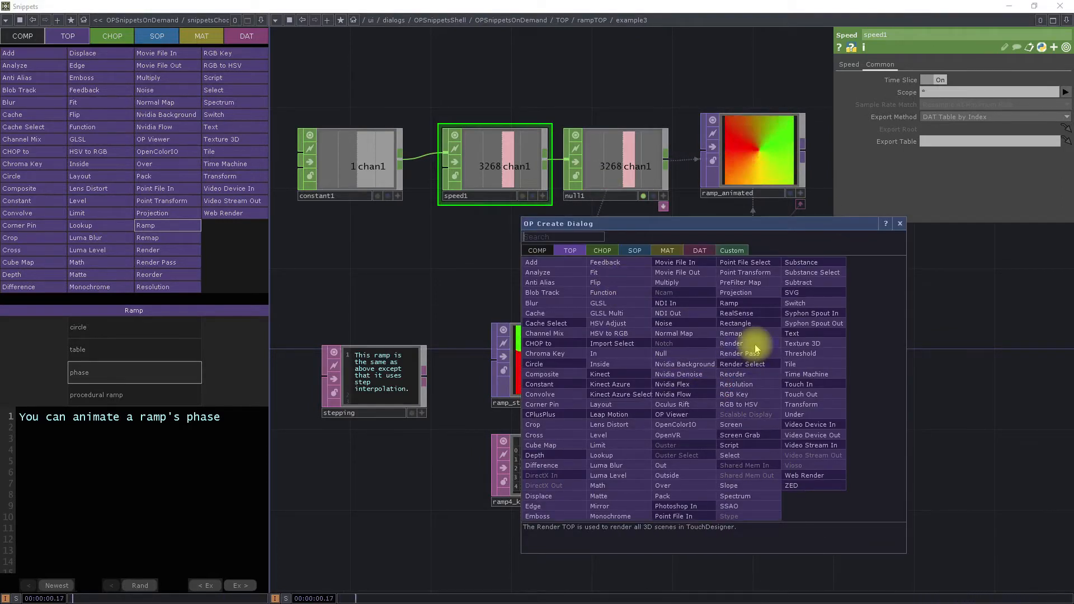
text(R)
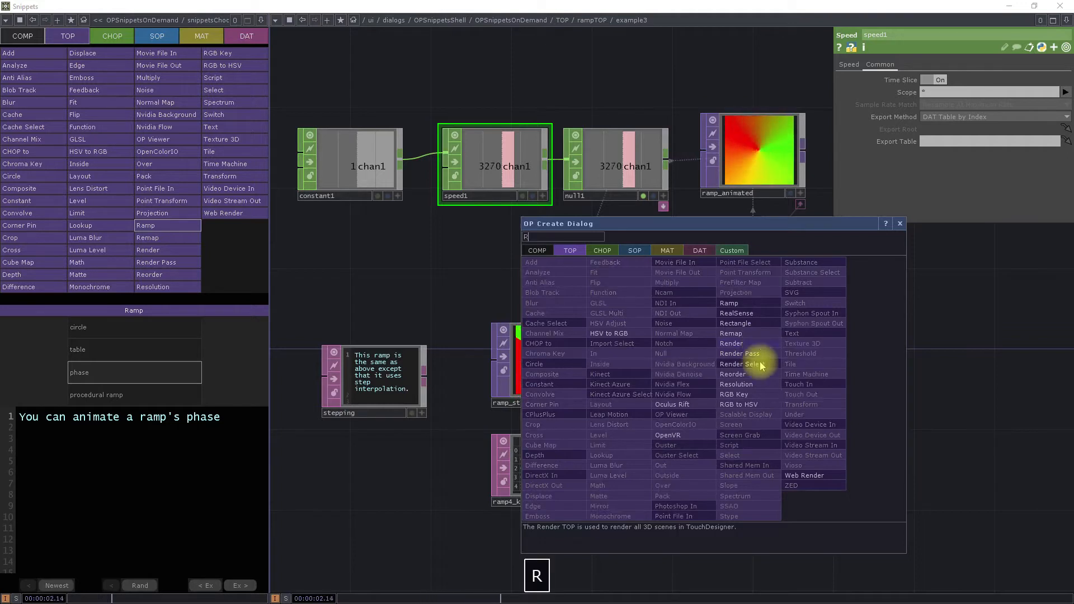
click(731, 333)
click(793, 410)
key(Escape)
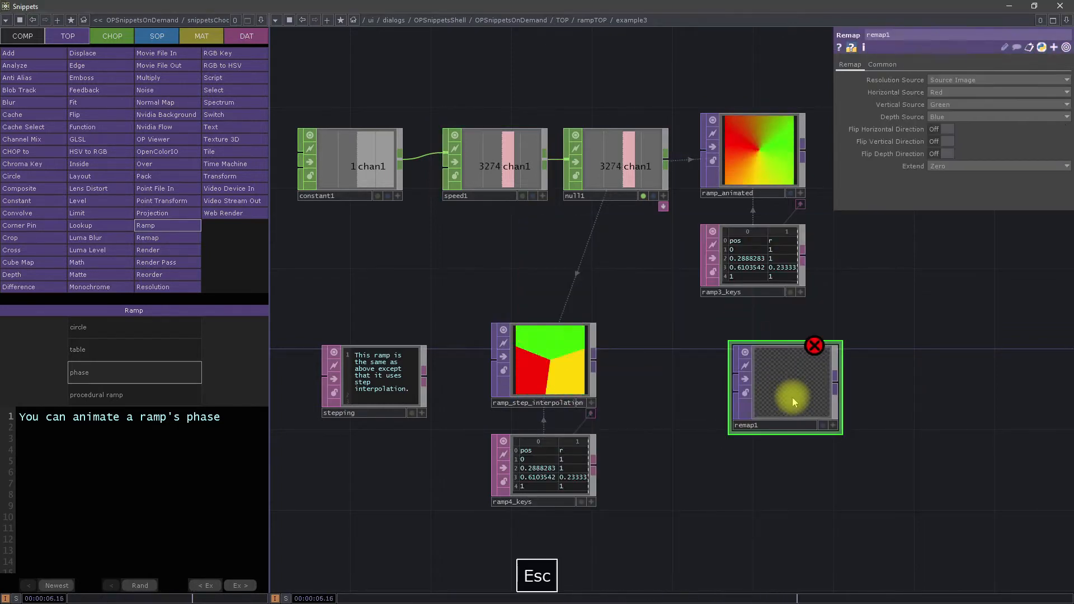
key(Delete)
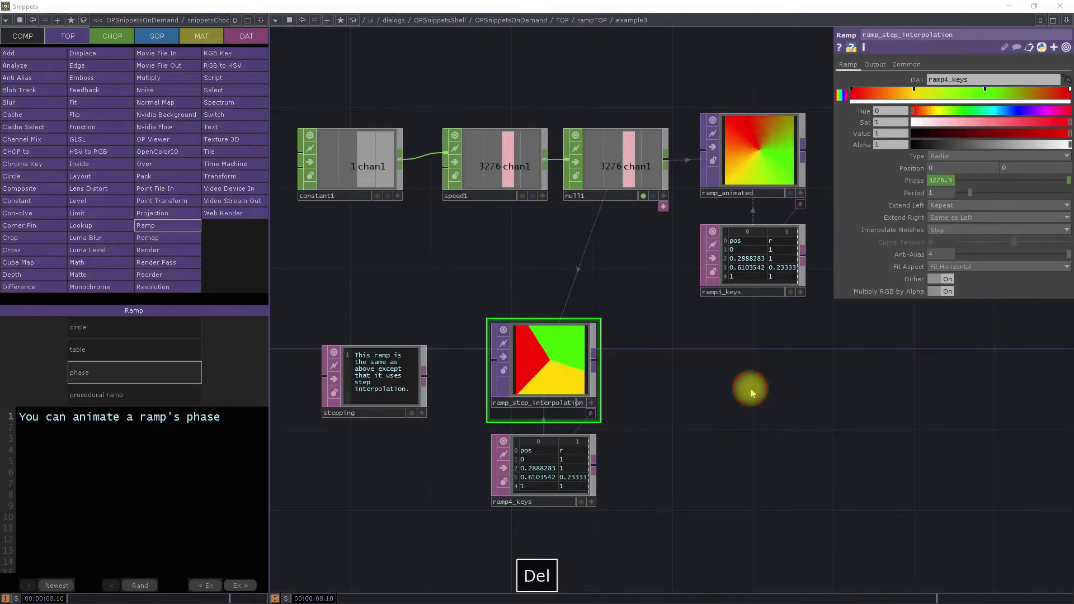
Step: Add a new Ramp TOP in the empty space below ramp3_keys, beside the step interpolation ramp
key(Tab)
text(RA)
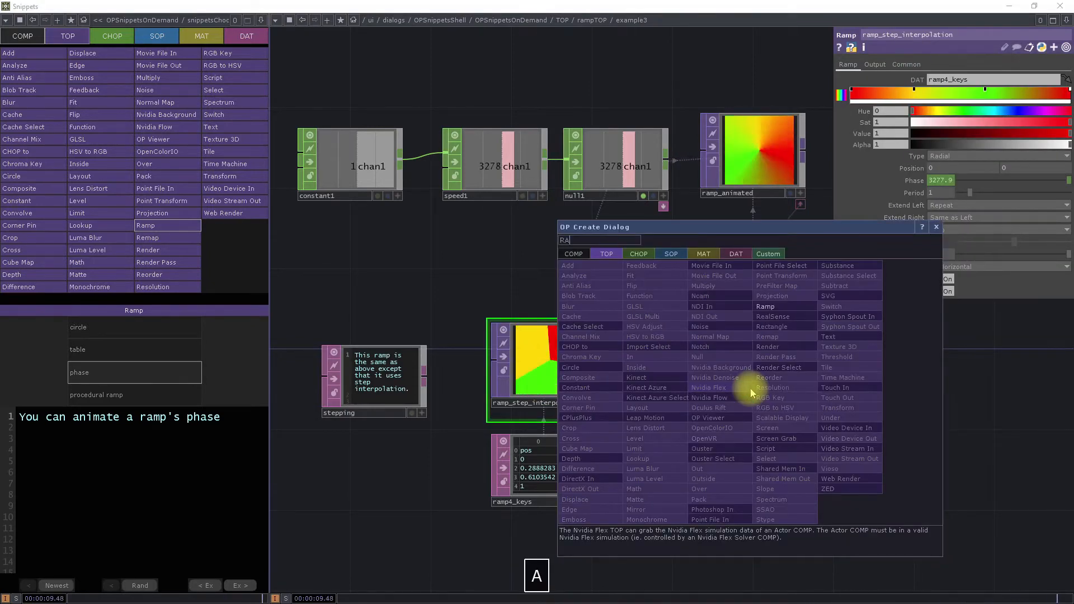
click(764, 306)
click(774, 388)
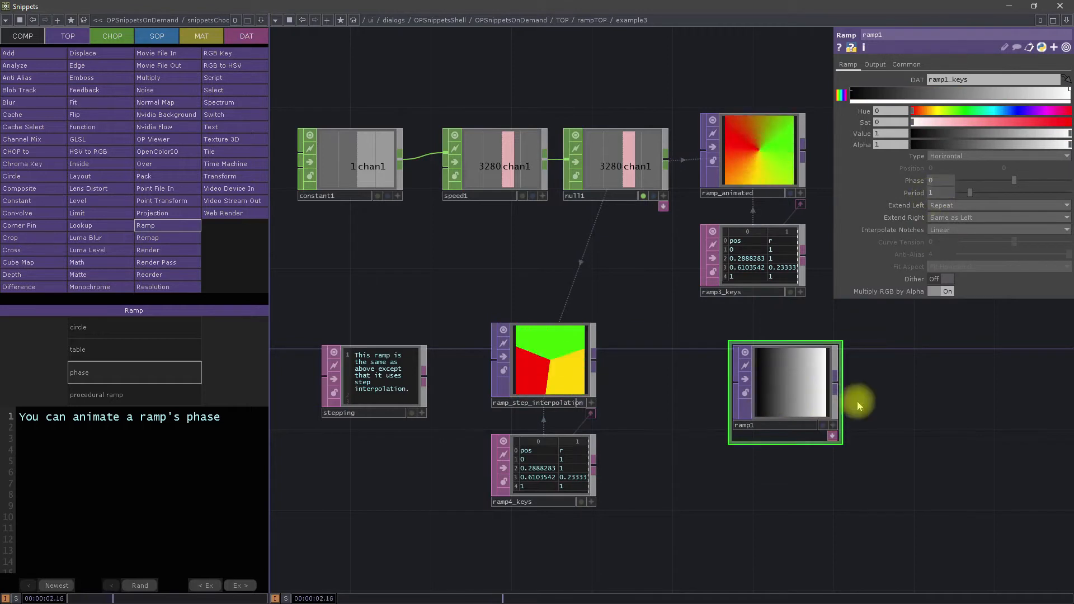
drag(814, 379, 777, 411)
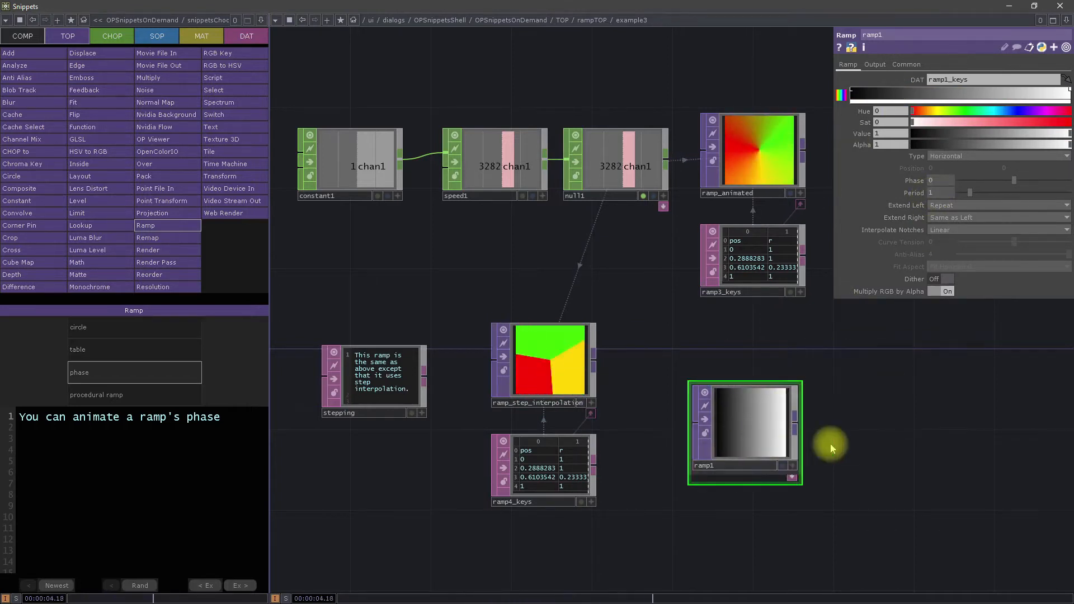
Step: Set the new ramp1's Phase to -1 and its Period to 0.15
scroll(839, 442, up, 4)
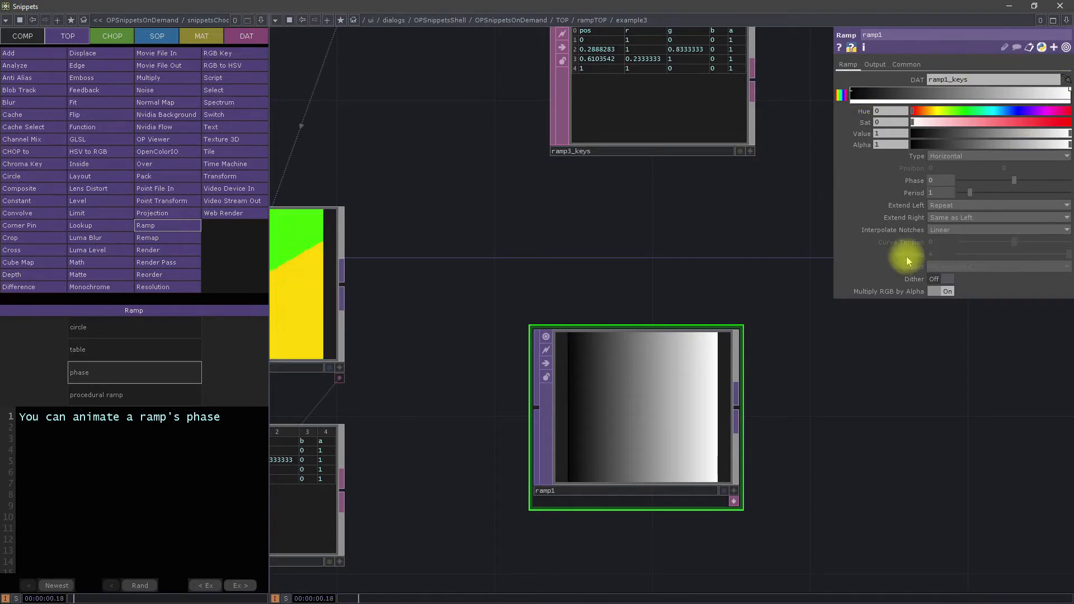
drag(1011, 184, 964, 192)
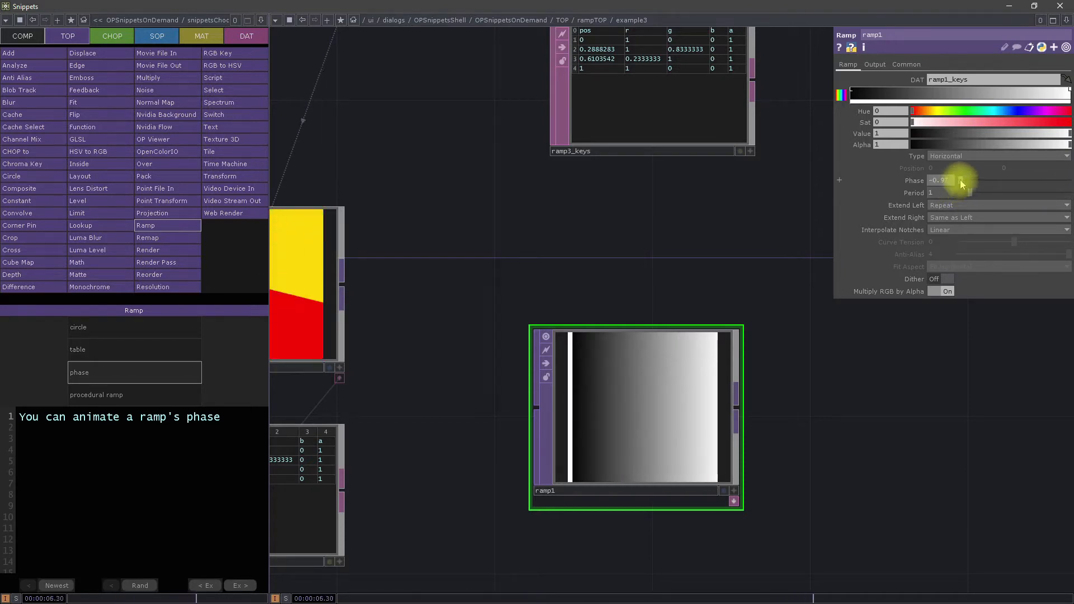
drag(966, 186, 994, 189)
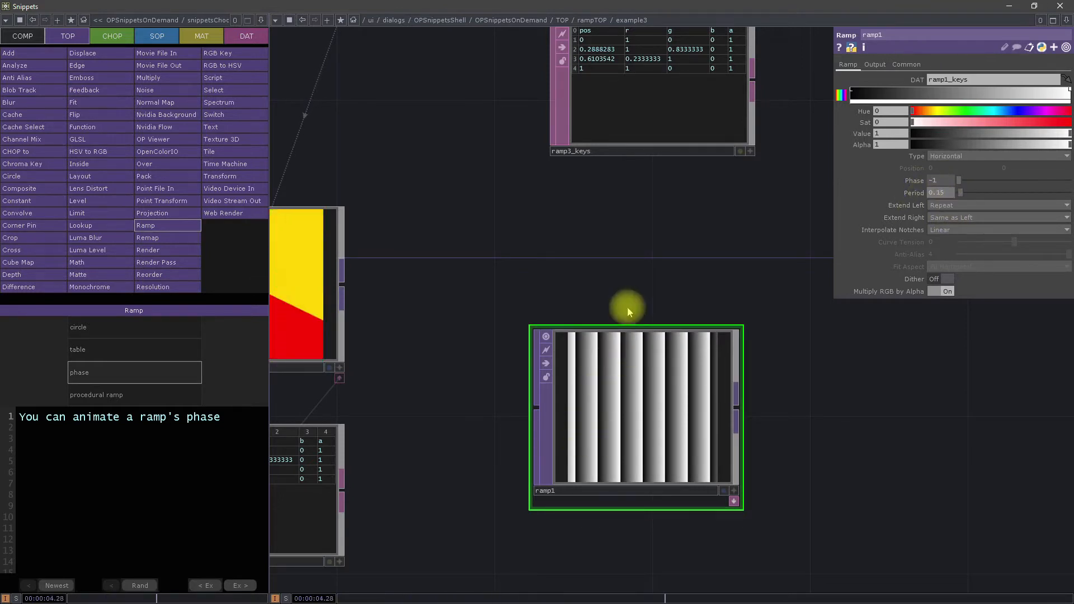
Step: Add an LFO CHOP above ramp1 and feed its output into a new Trail CHOP
double_click(613, 288)
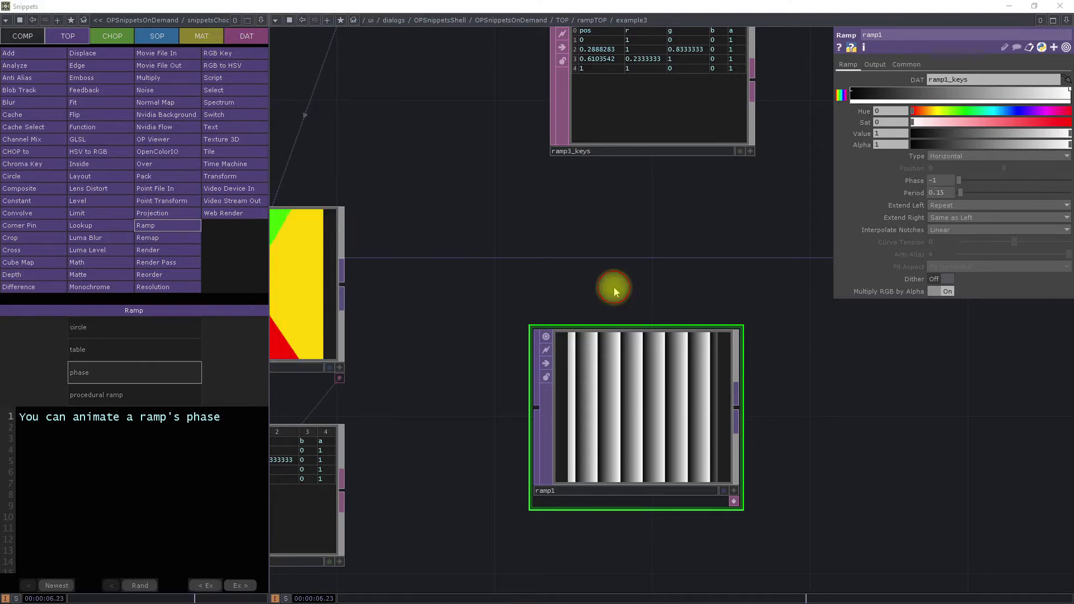
click(514, 157)
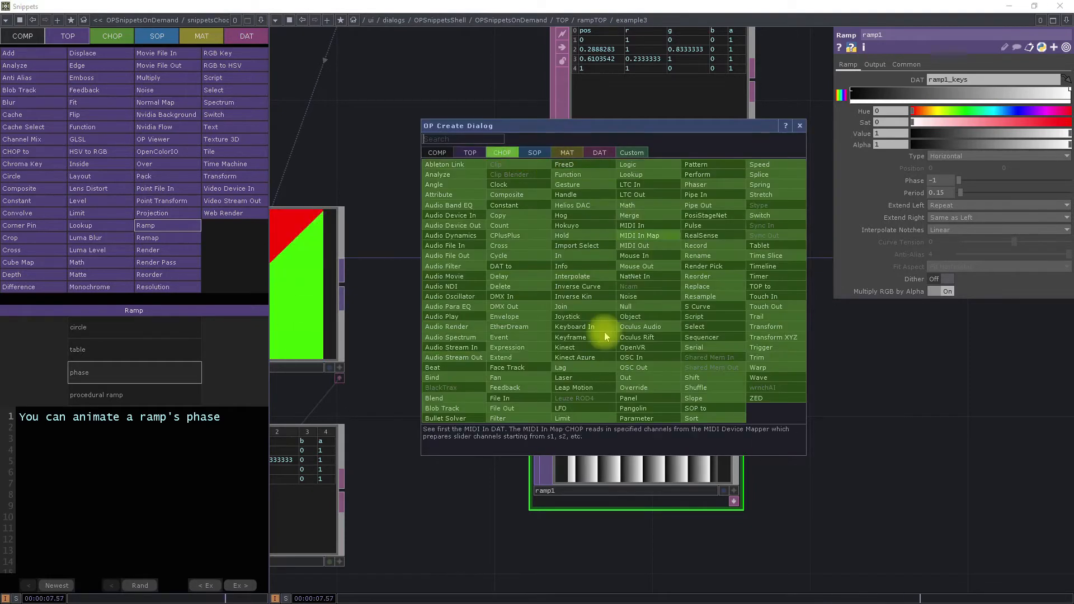
click(563, 410)
click(477, 227)
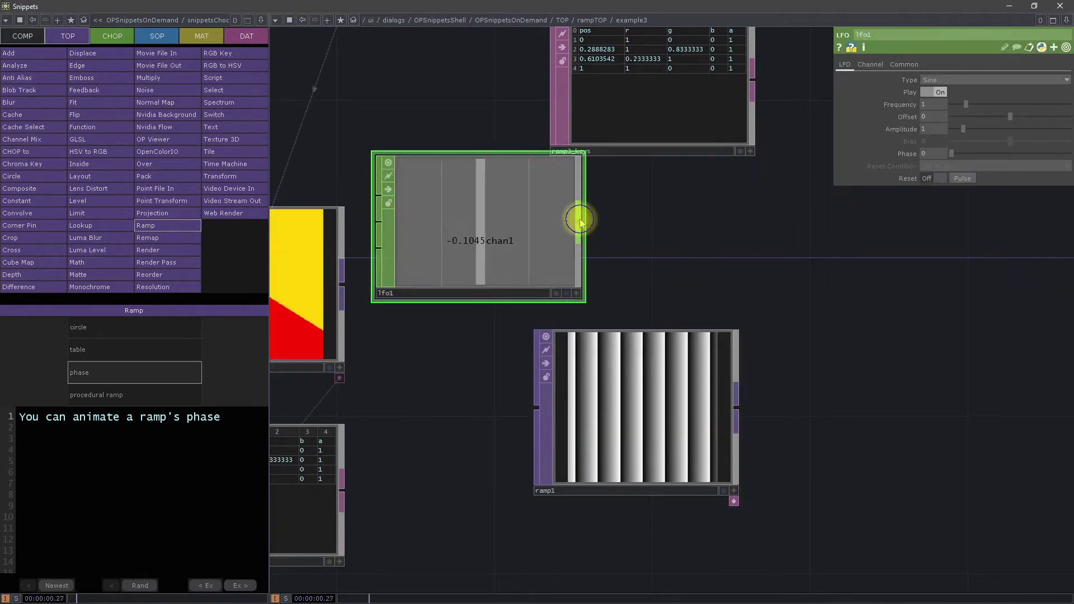
right_click(579, 219)
click(728, 248)
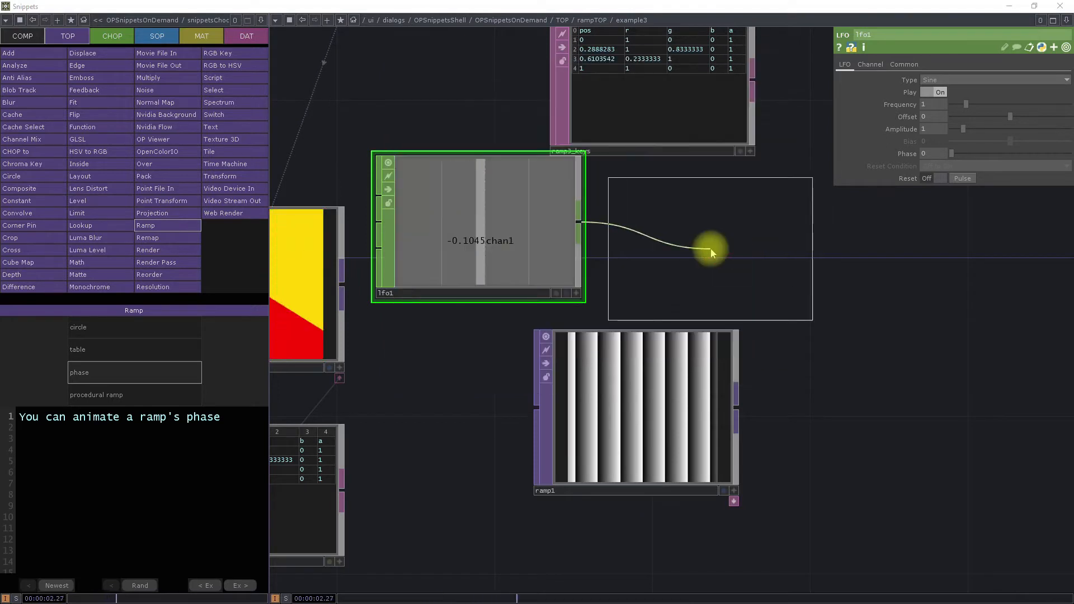
click(711, 260)
Step: Rearrange the nodes with ramp1 directly below trail1, both farther from lfo1, and lfo1 lowered beside them
drag(667, 409, 744, 447)
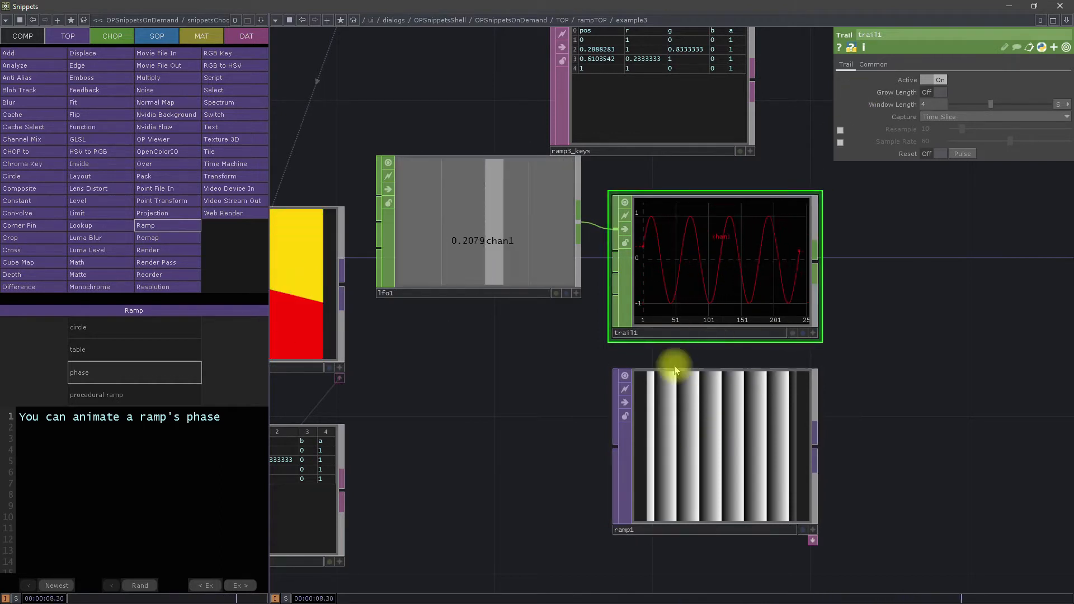
drag(498, 233, 499, 351)
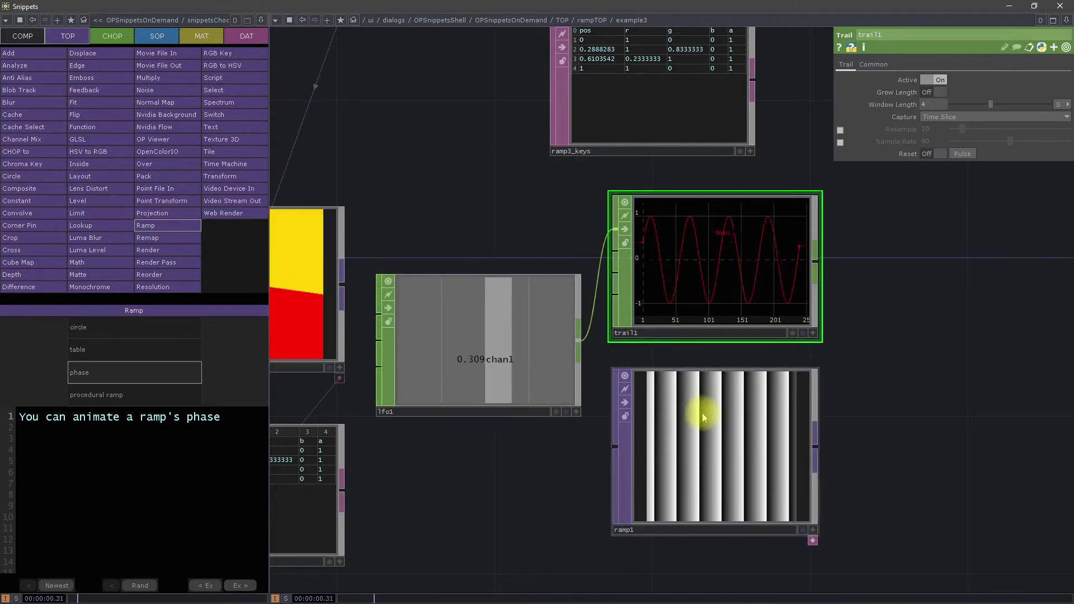
right_drag(883, 443, 716, 261)
drag(690, 312, 750, 318)
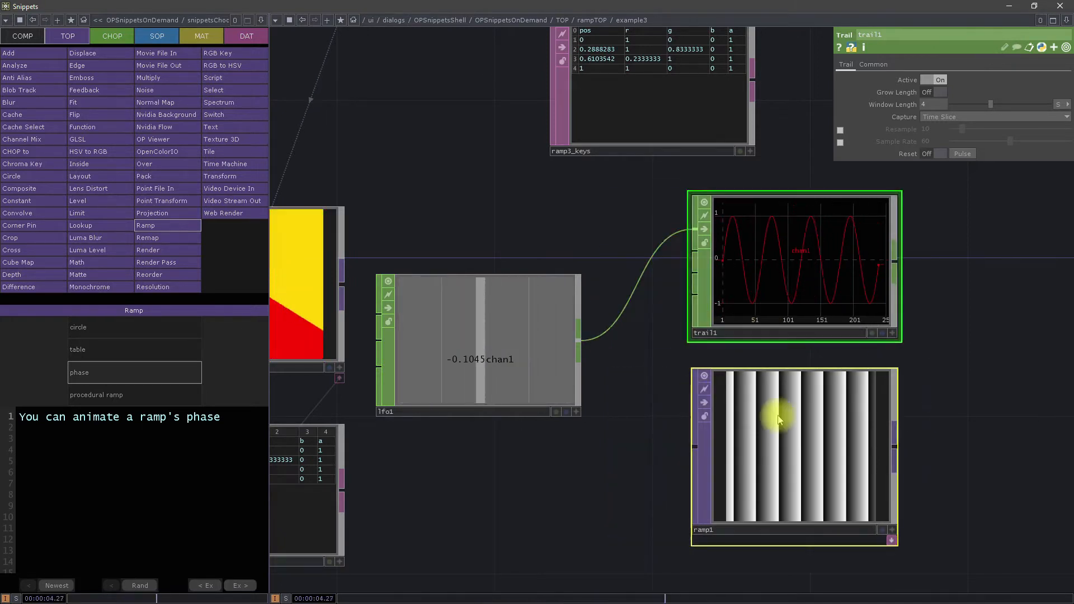
click(770, 444)
click(815, 228)
Step: Change the lfo1 wave type to Ramp
click(439, 352)
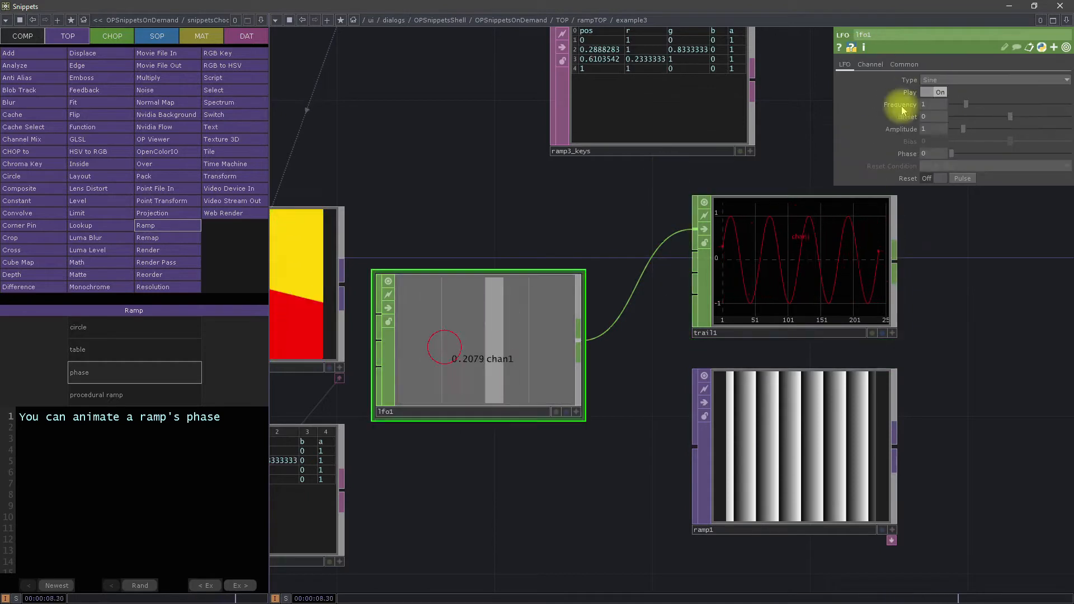
click(979, 80)
click(944, 120)
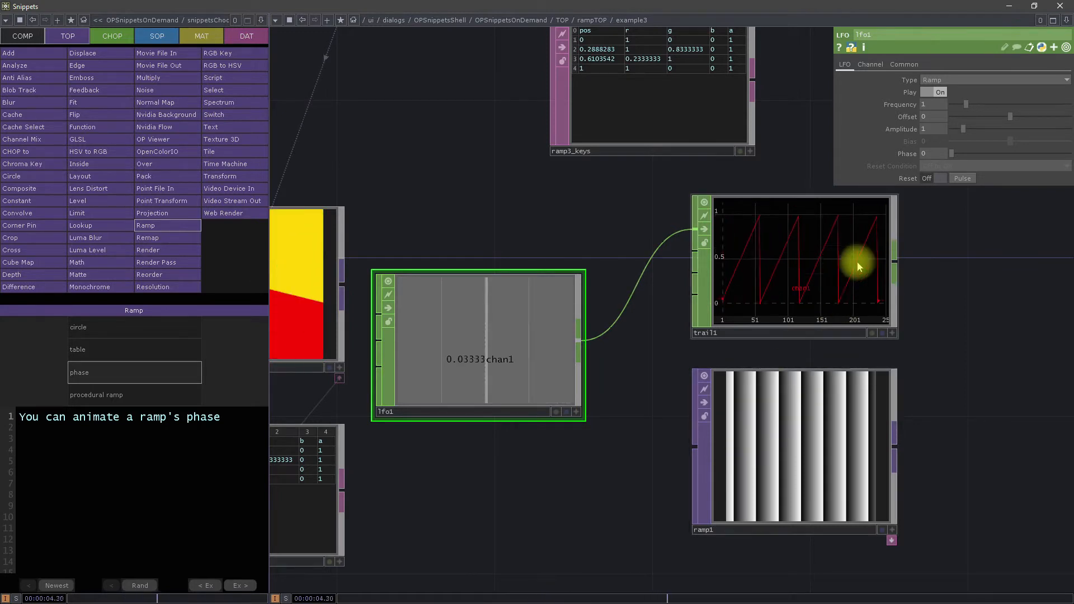
Step: Convert the trail1 output to an image with a CHOP to TOP placed beside it
drag(906, 305, 692, 334)
right_click(679, 293)
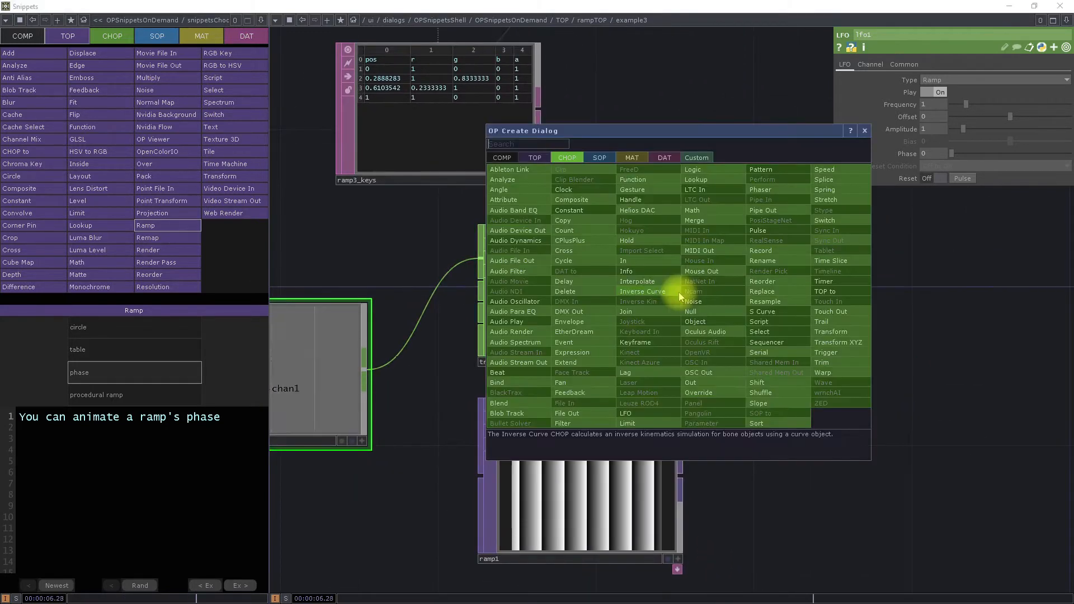
click(538, 157)
click(503, 169)
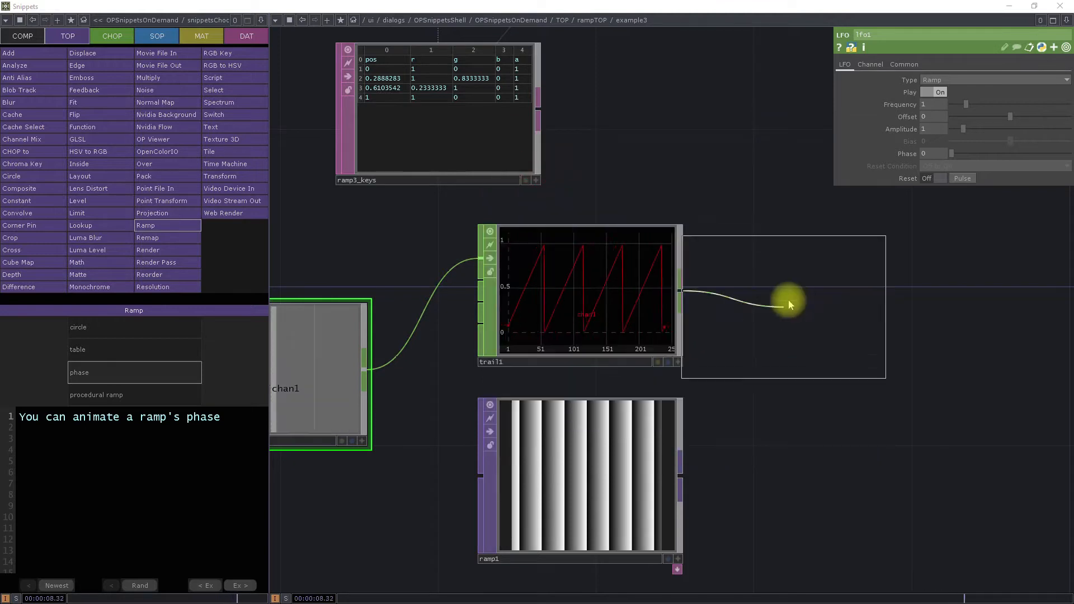
click(816, 300)
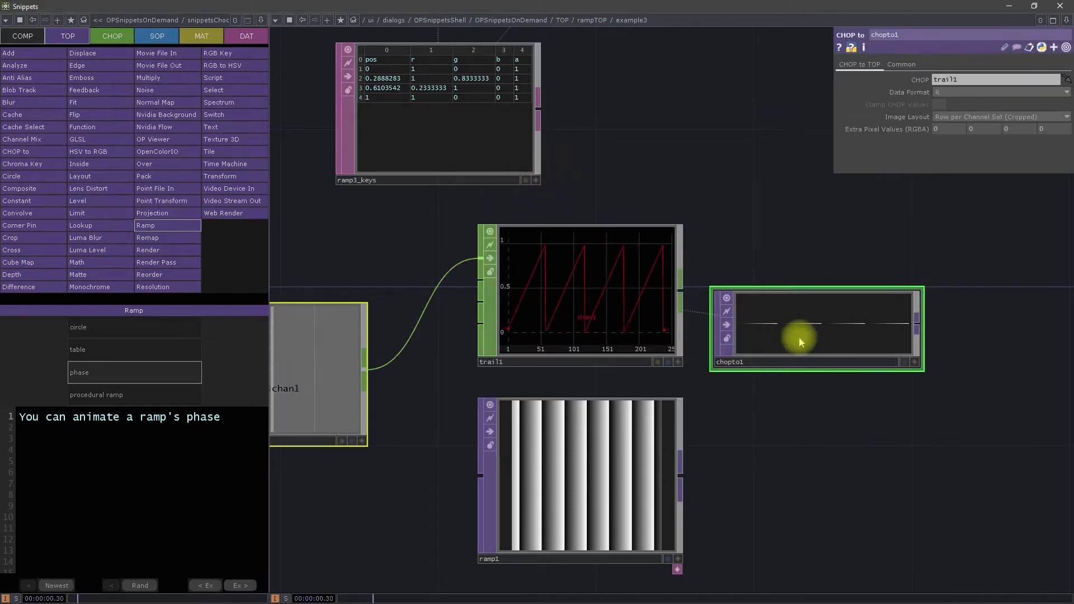
Step: Add a Constant TOP below chopto1 with ramp1's output as its input
drag(899, 443, 730, 425)
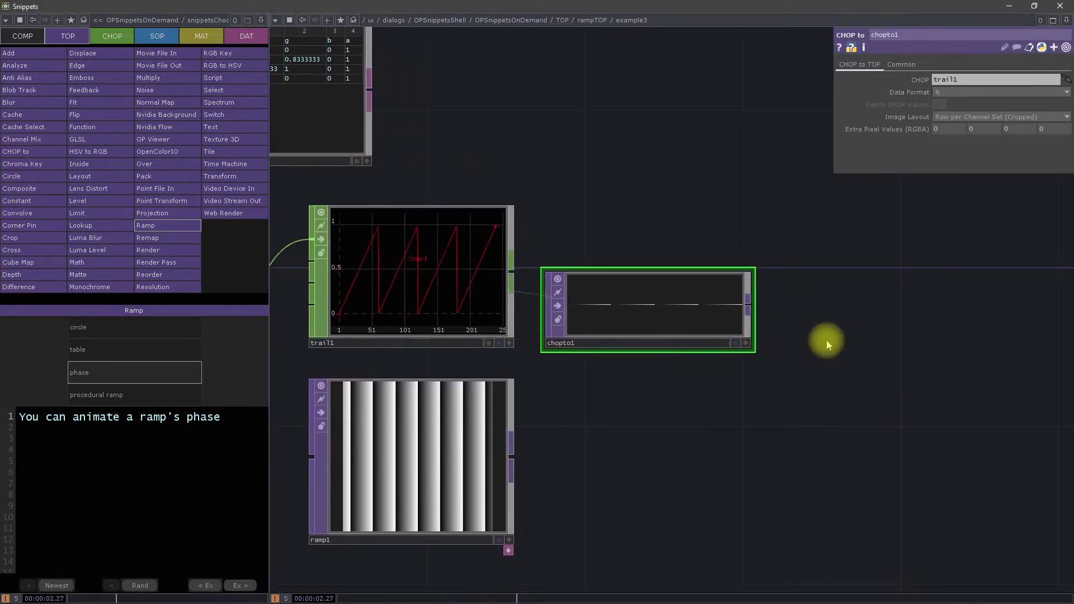
key(Tab)
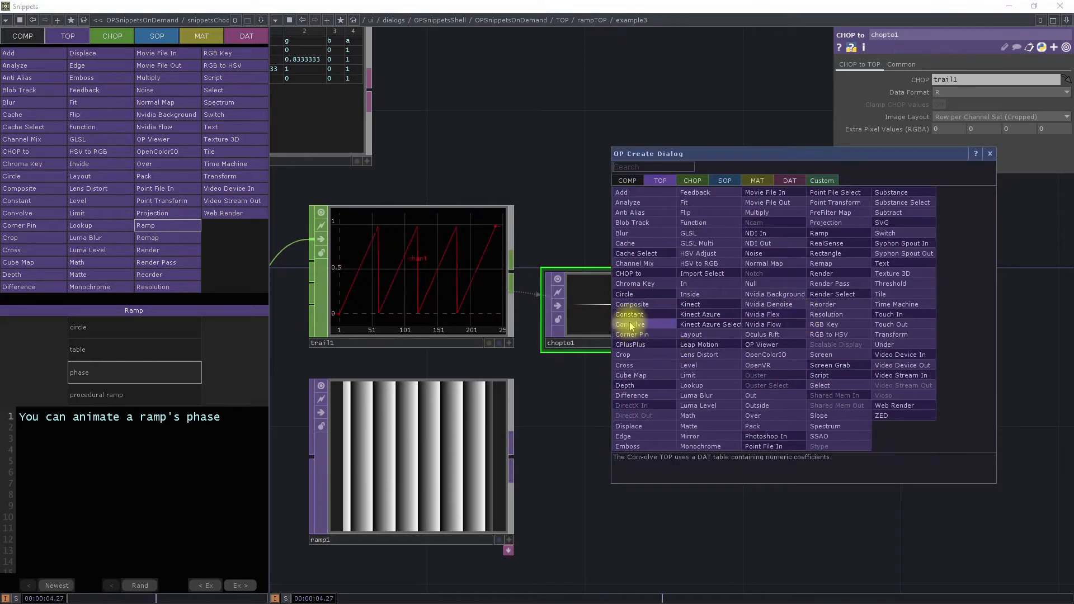
click(510, 456)
right_click(512, 459)
click(351, 436)
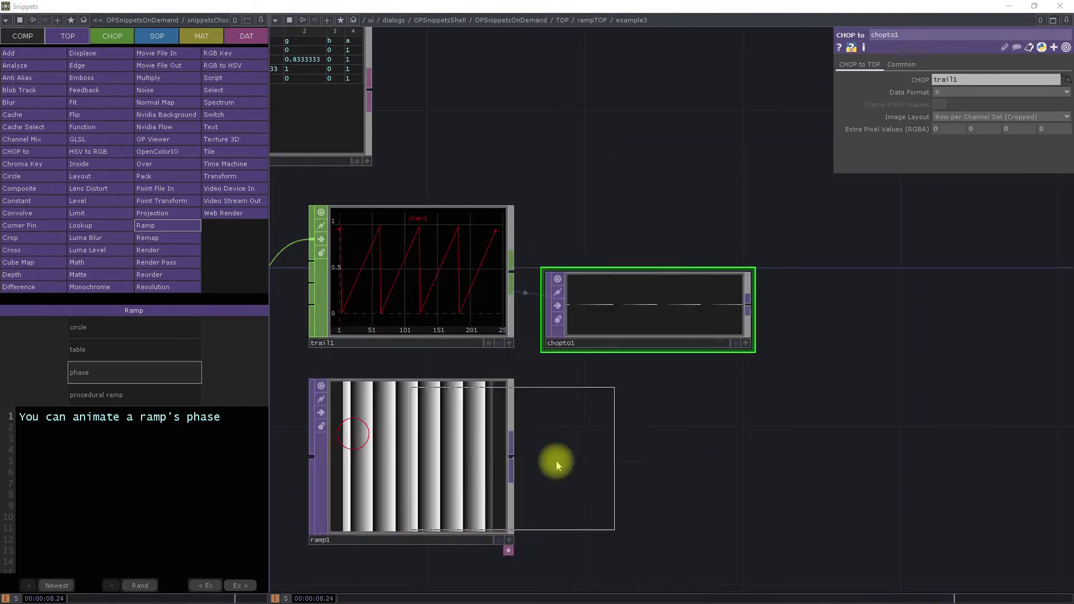
click(649, 461)
drag(707, 426, 711, 468)
Step: Add an Over TOP and connect chopto1 as its first input and constant2 as its second
key(Tab)
text(O)
click(816, 459)
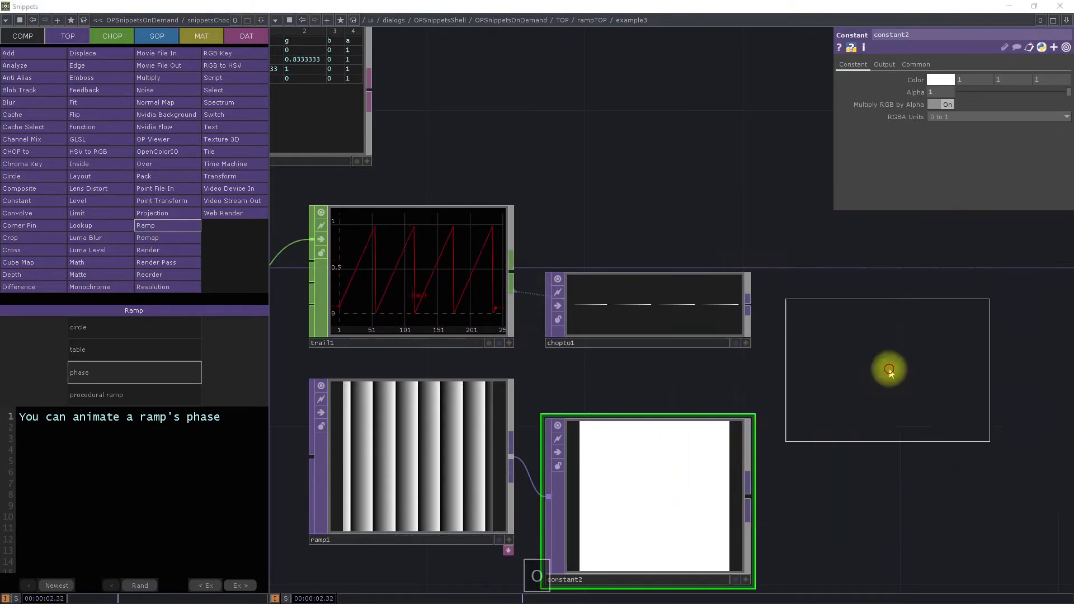
click(884, 343)
drag(748, 460, 775, 380)
drag(767, 315, 785, 323)
drag(768, 309, 800, 331)
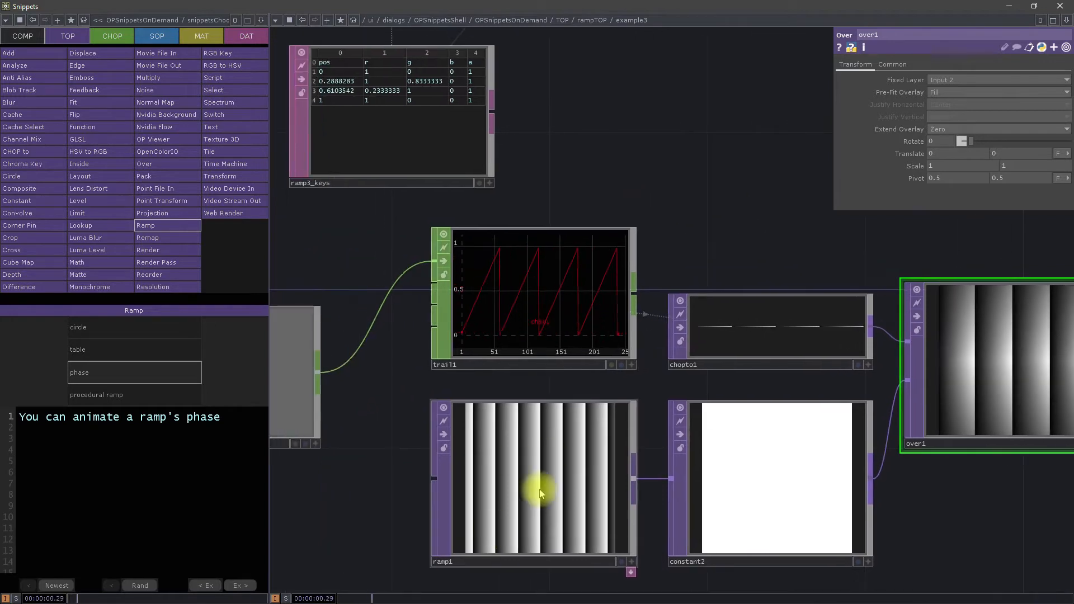
click(500, 501)
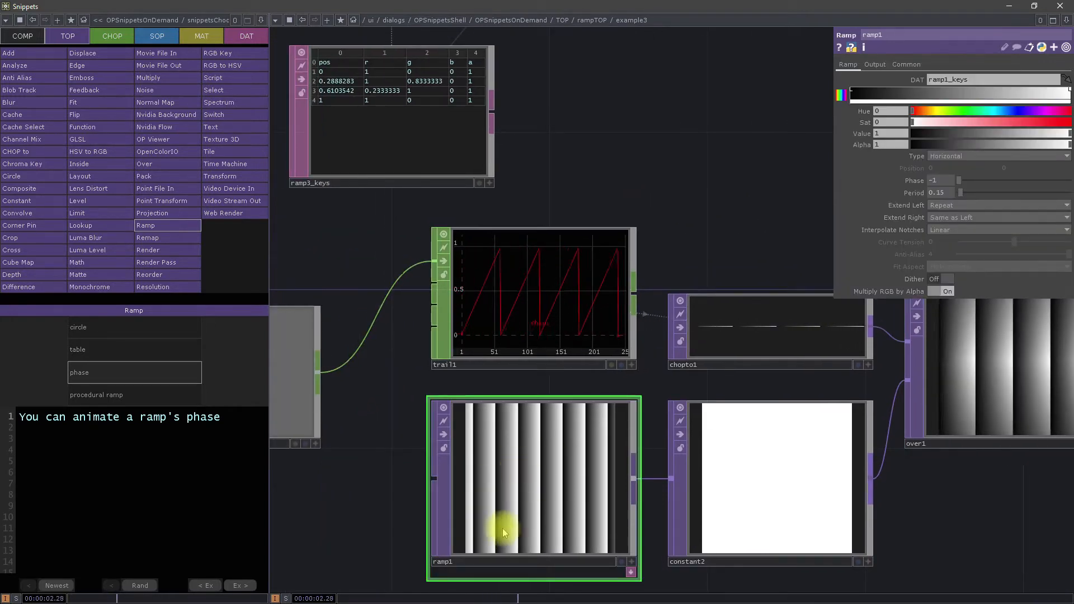
scroll(487, 515, down, 2)
drag(661, 305, 619, 304)
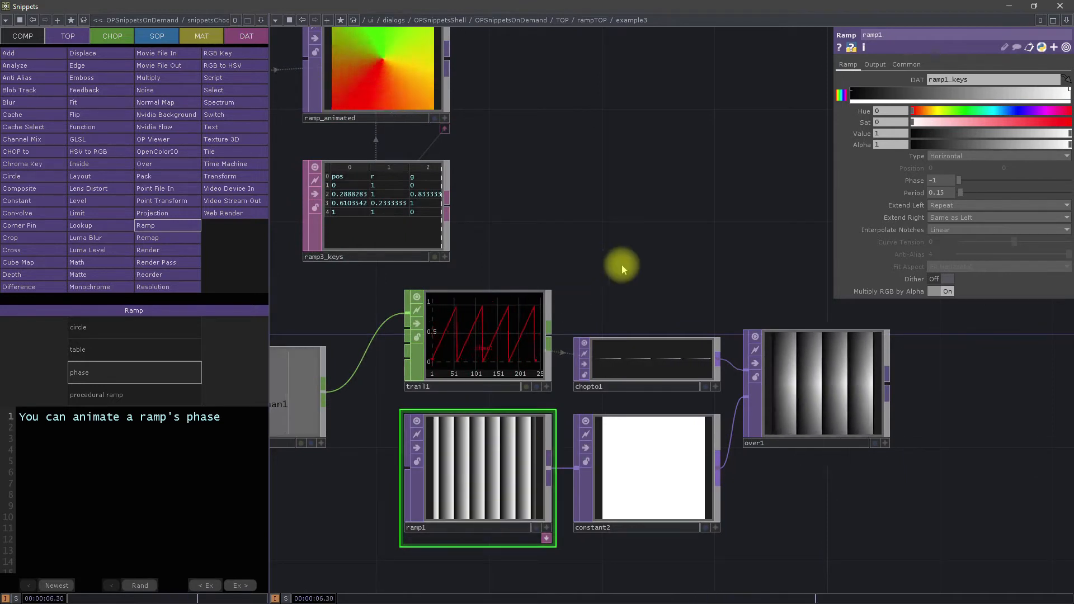
drag(615, 263, 668, 274)
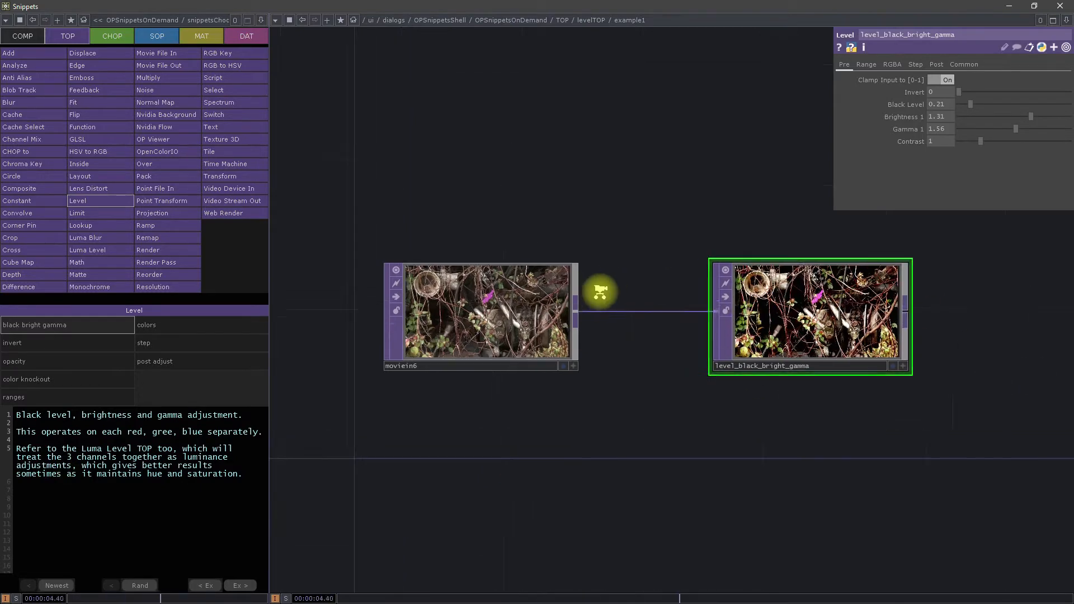
Step: Reposition the nodes and set level_black_bright_gamma's Black Level to 0.32, Brightness 1 to 1.39 and Gamma 1 to 1.63
scroll(599, 288, up, 3)
drag(524, 370, 616, 267)
drag(600, 459, 473, 516)
drag(576, 226, 674, 257)
drag(972, 106, 1020, 129)
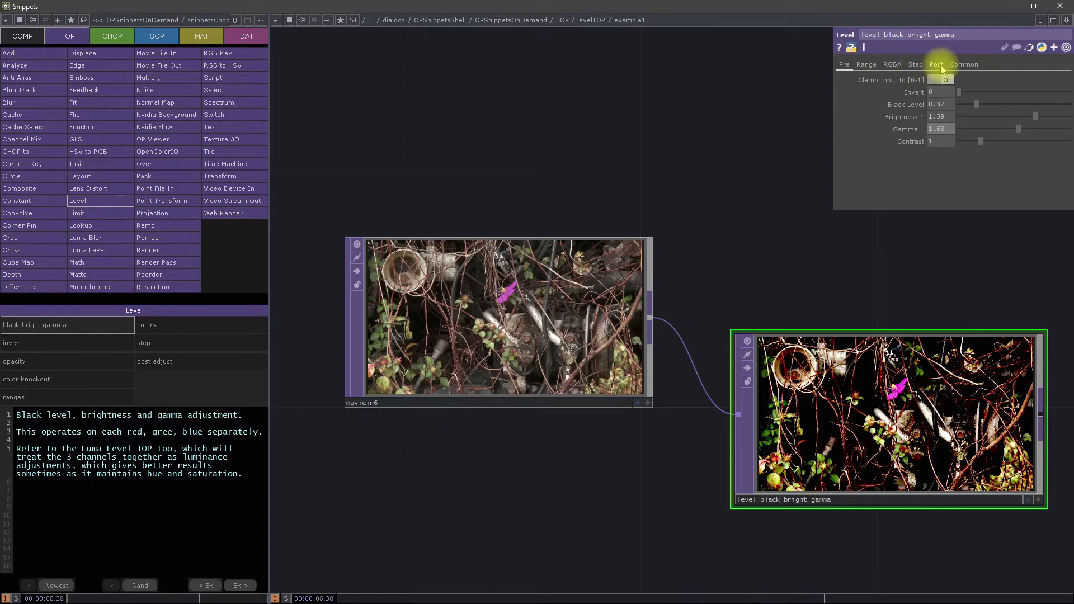
Step: Review level_black_bright_gamma's Pre, Range, RGBA, Step and Post parameters
click(866, 65)
click(890, 66)
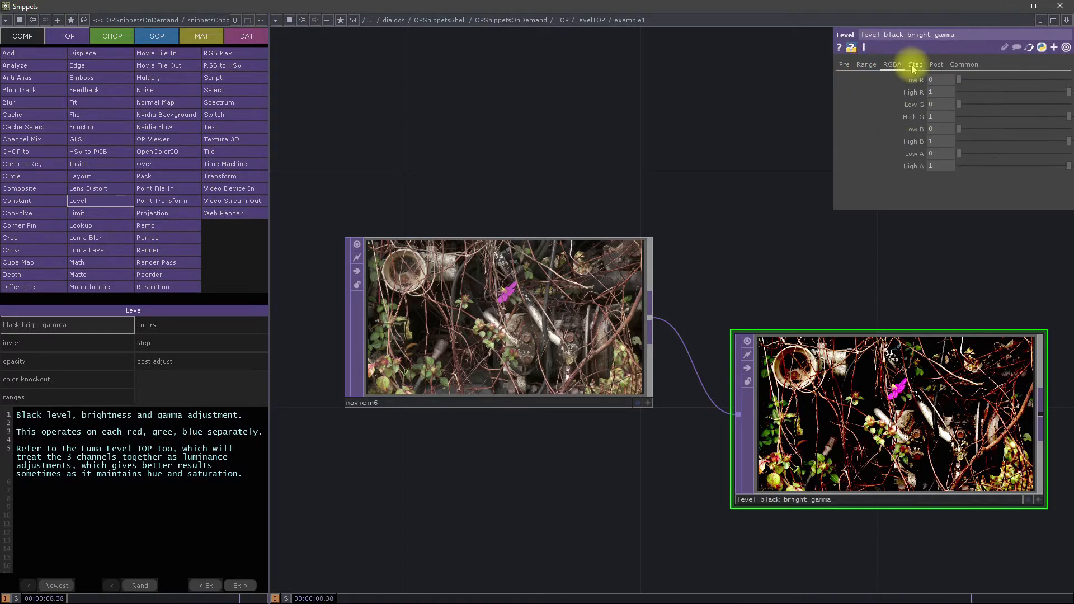
click(935, 66)
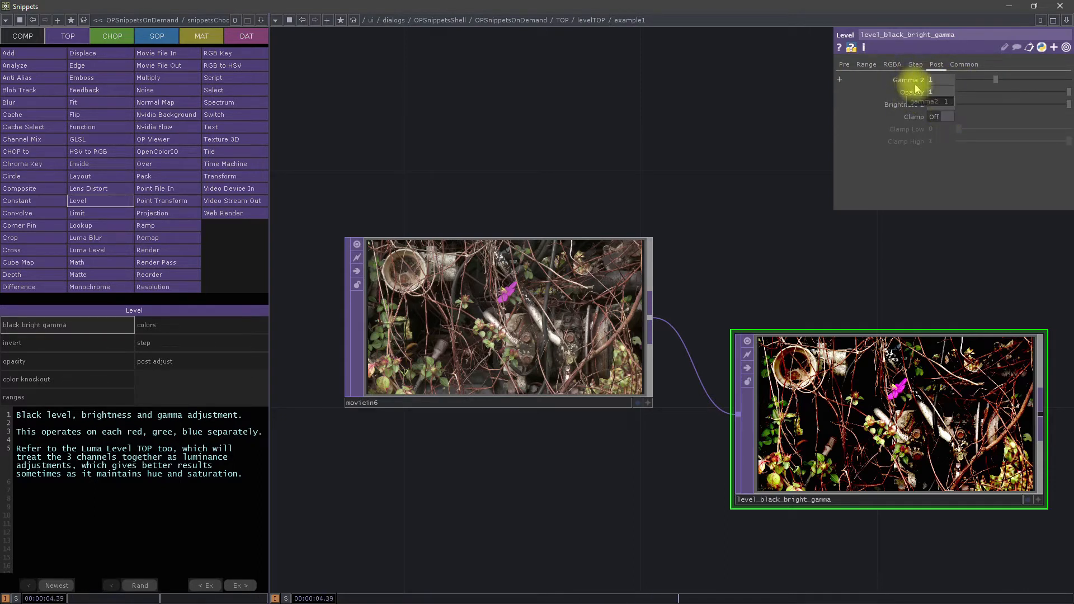
click(844, 65)
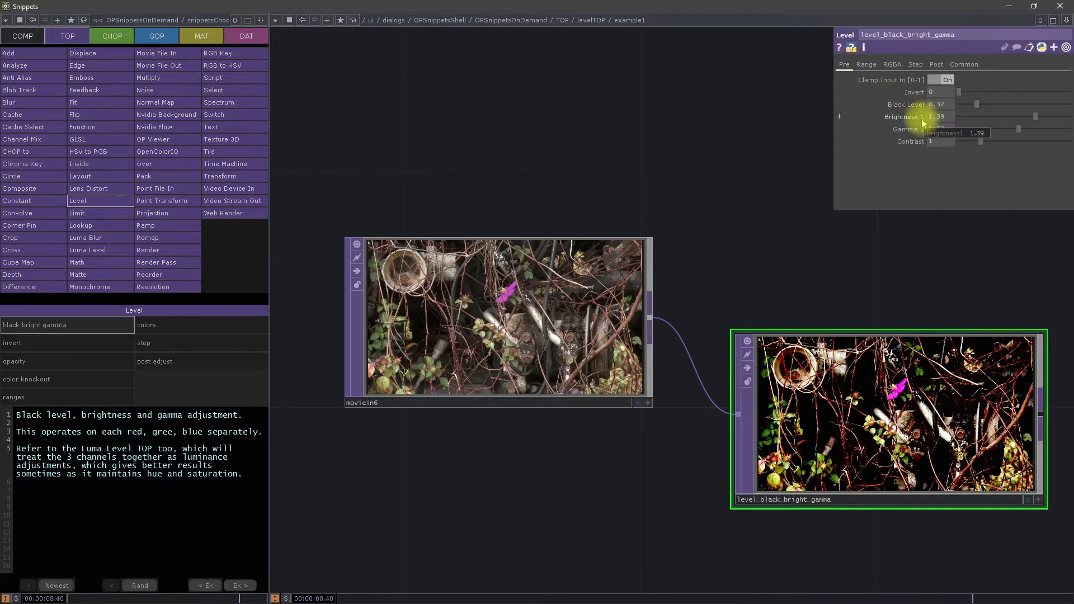
click(937, 65)
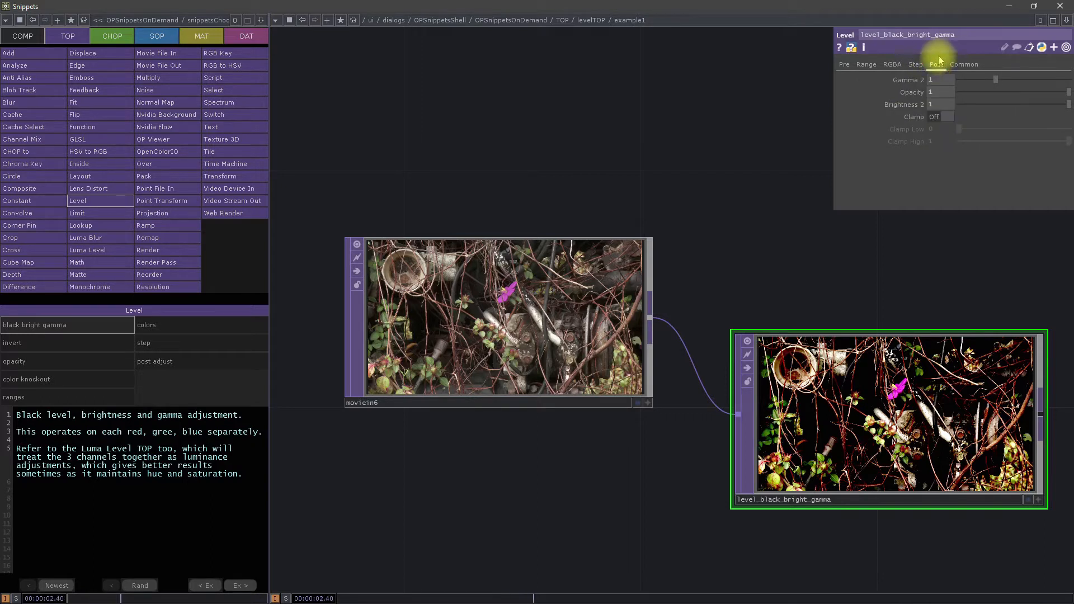
click(912, 66)
click(892, 65)
click(866, 64)
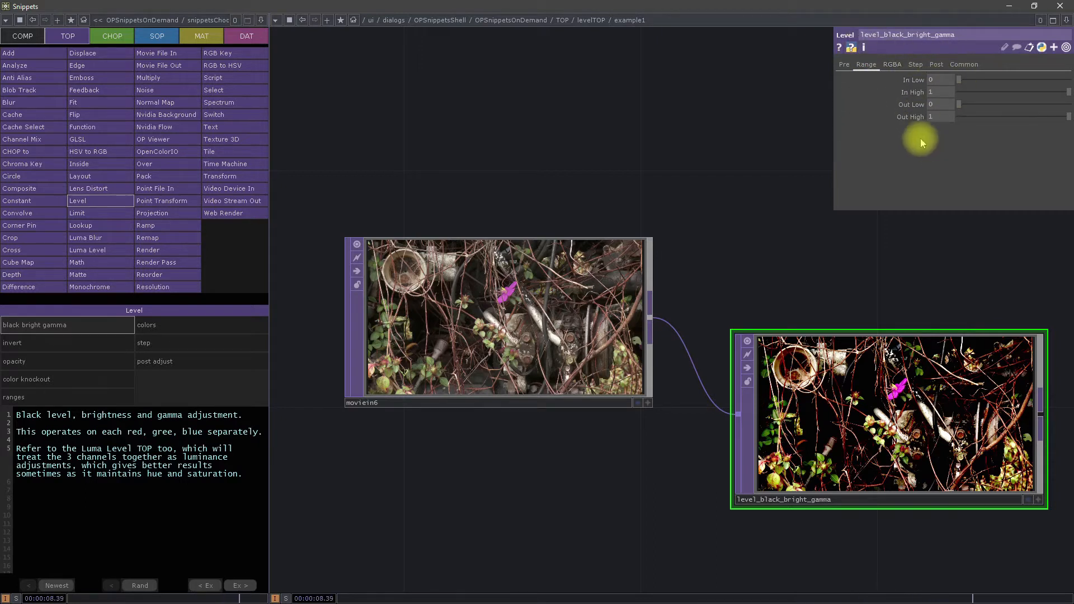
Step: Test level_black_bright_gamma's red range by lowering High R to 0 and raising it back to 0.995, keeping Low R at 0
click(892, 65)
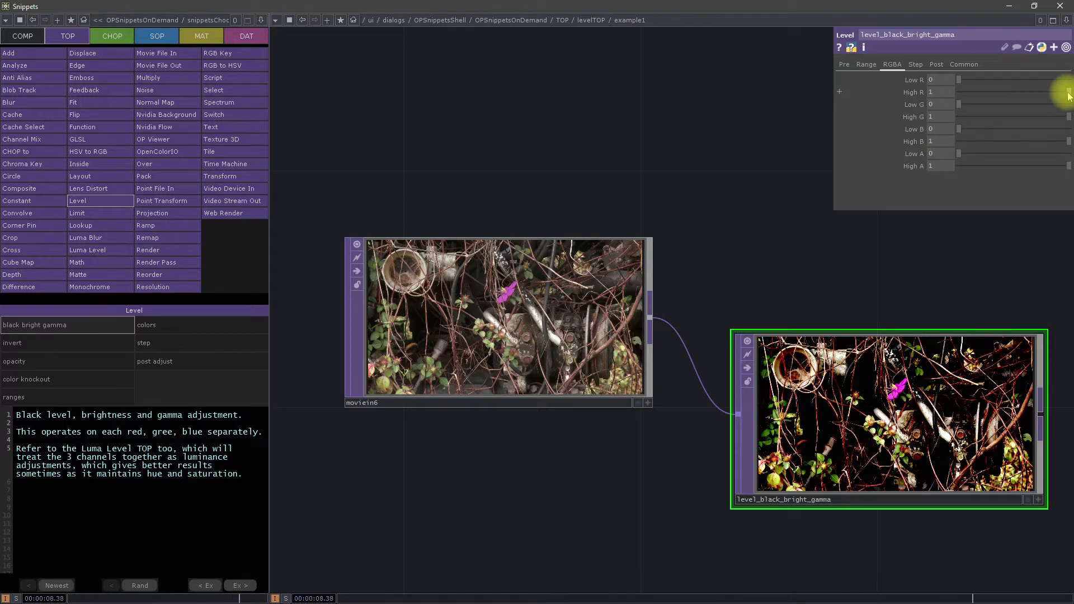
drag(1037, 93, 937, 94)
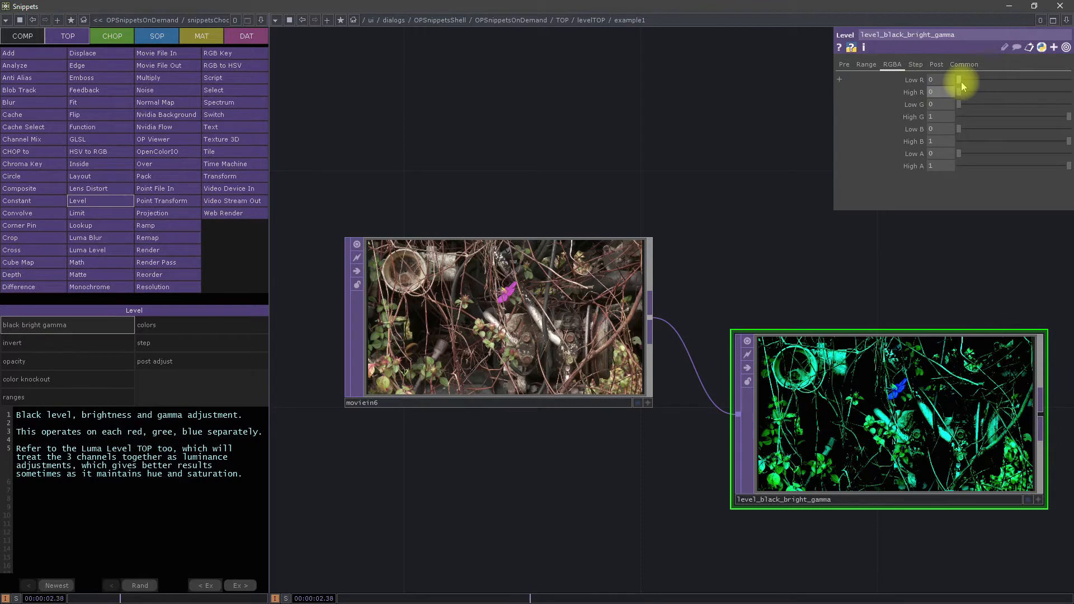
drag(962, 92, 1065, 92)
drag(961, 82, 938, 92)
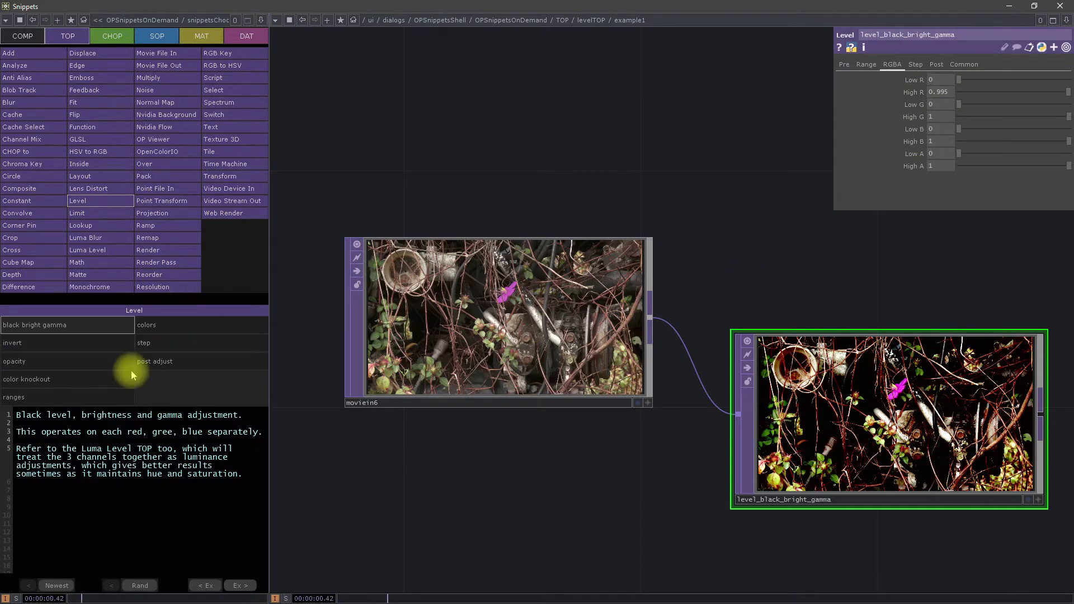
Step: Load the Level invert example and select its level_invert operator to show the parameters
click(102, 344)
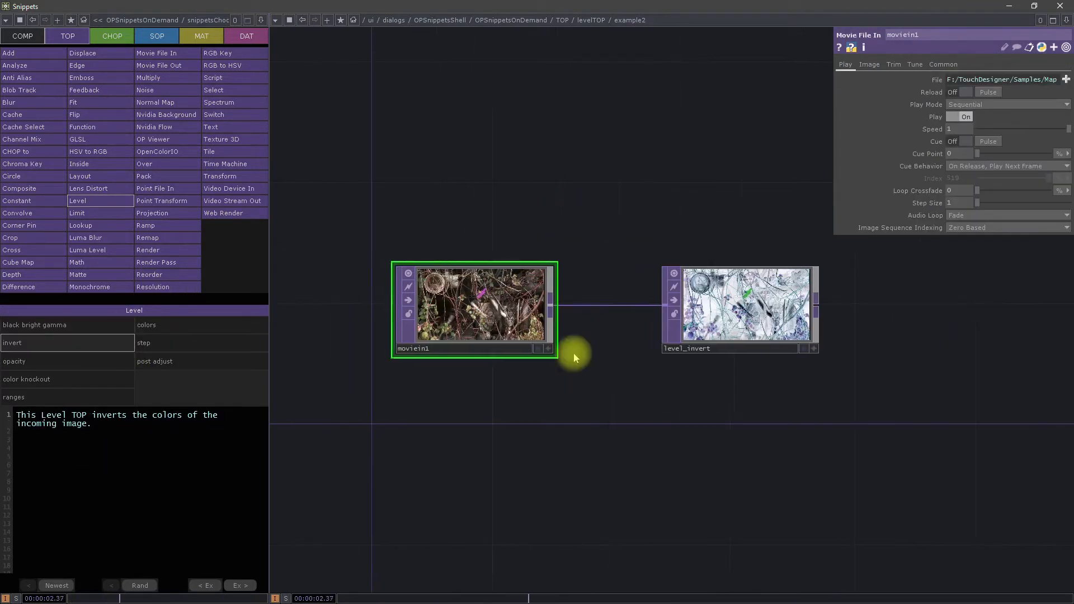
double_click(552, 441)
click(591, 225)
click(494, 309)
click(728, 305)
Step: Move moviein1 and level_invert down so they line up horizontally in the network
scroll(507, 313, up, 3)
scroll(507, 316, down, 1)
drag(507, 319, 516, 377)
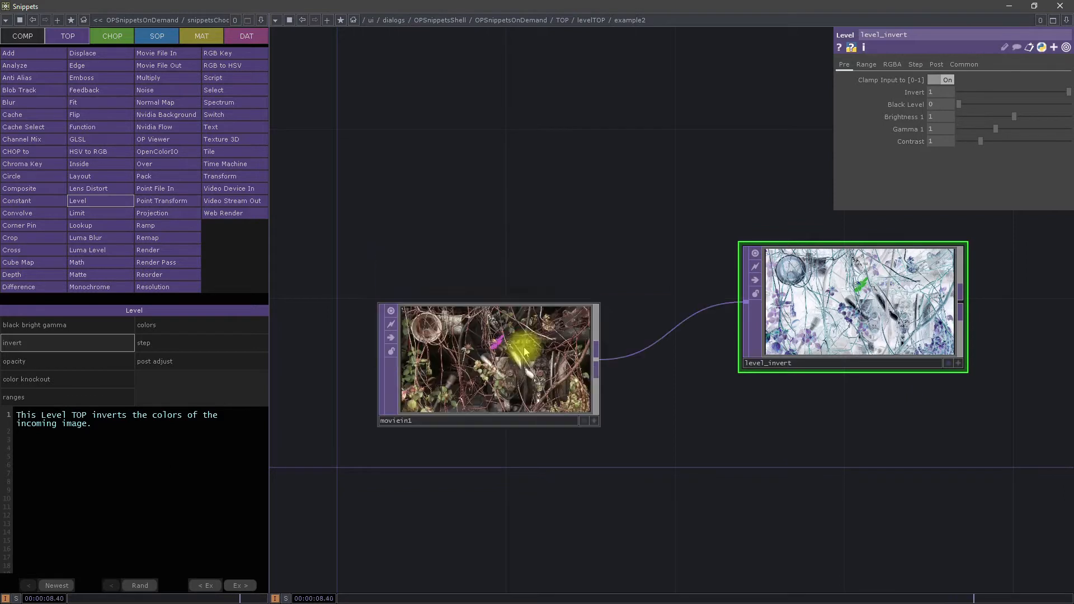
drag(861, 291, 877, 348)
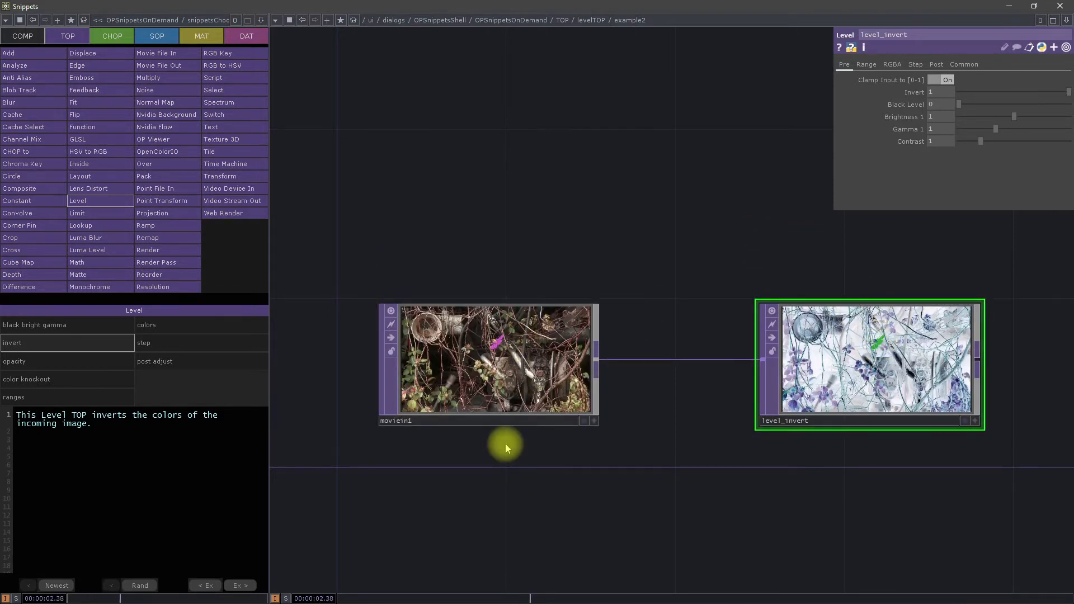
Step: Load the Level opacity example and compare the Pre and Post parameters of level_opacity
click(84, 361)
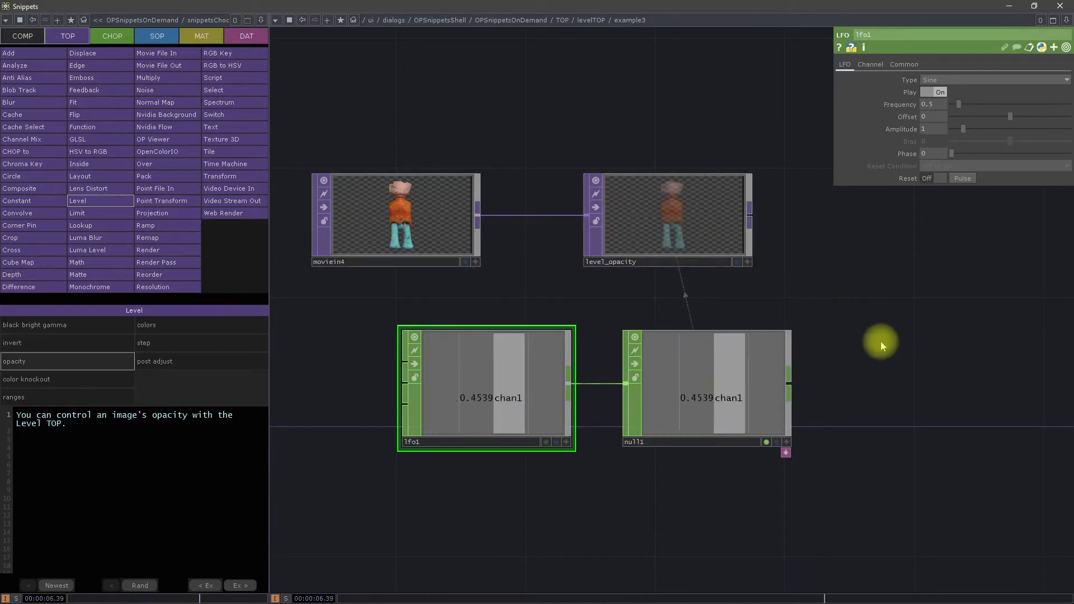
click(666, 240)
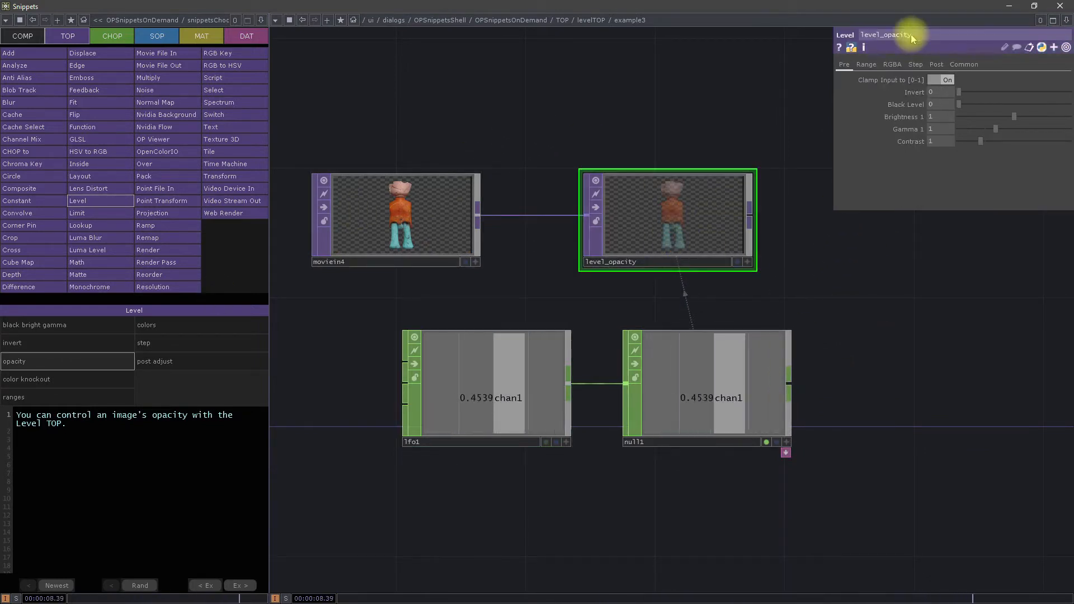
click(935, 65)
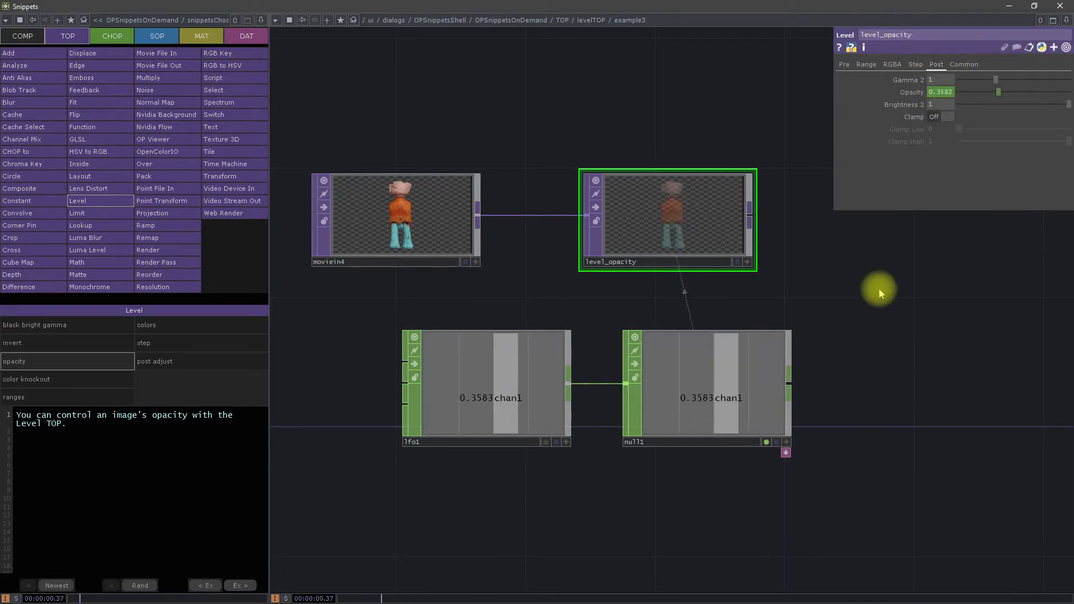
click(845, 65)
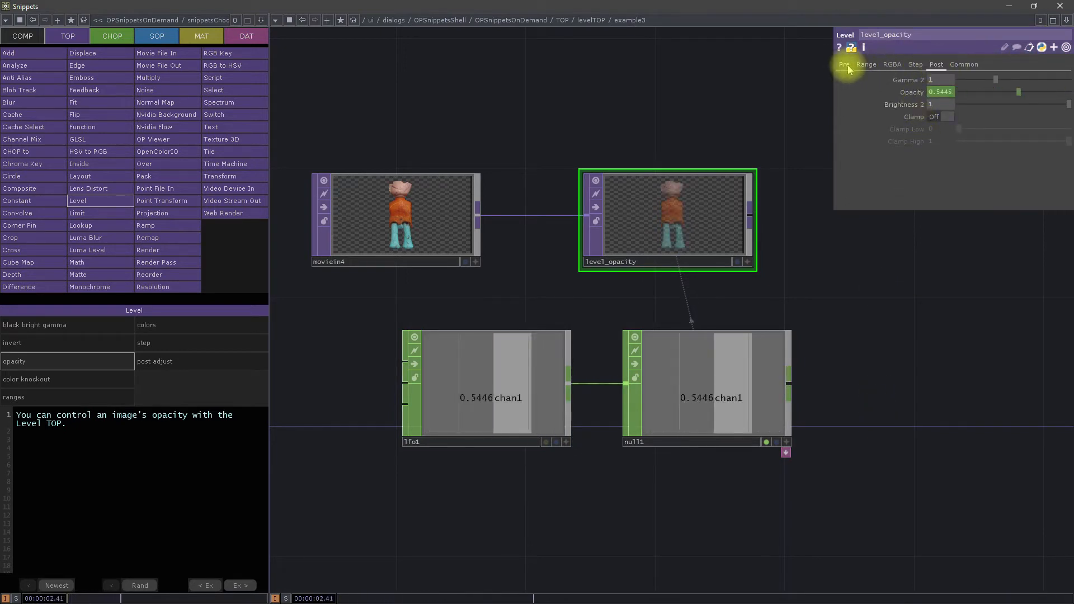
click(938, 65)
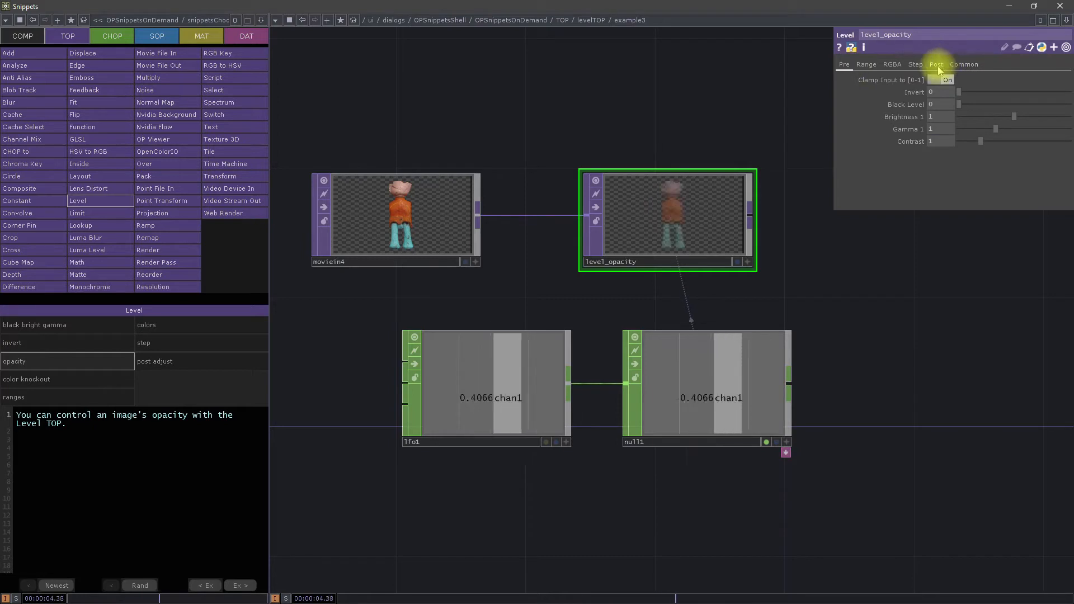
Step: Add a Constant TOP in the empty network area beside null1
drag(811, 307, 827, 395)
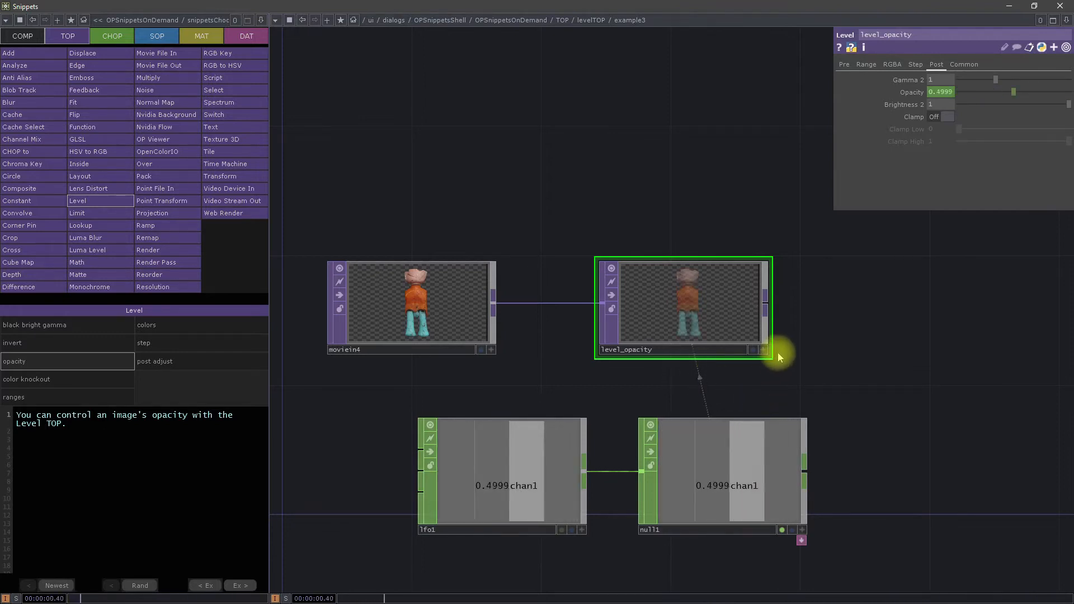
drag(904, 435, 645, 263)
double_click(761, 345)
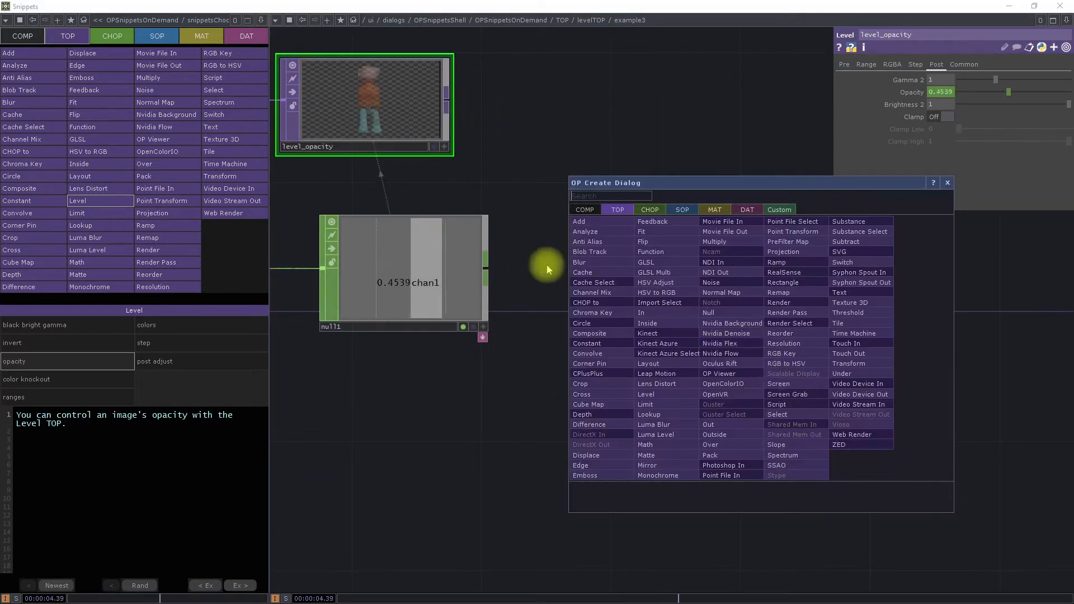
click(589, 340)
click(732, 365)
drag(912, 331, 734, 331)
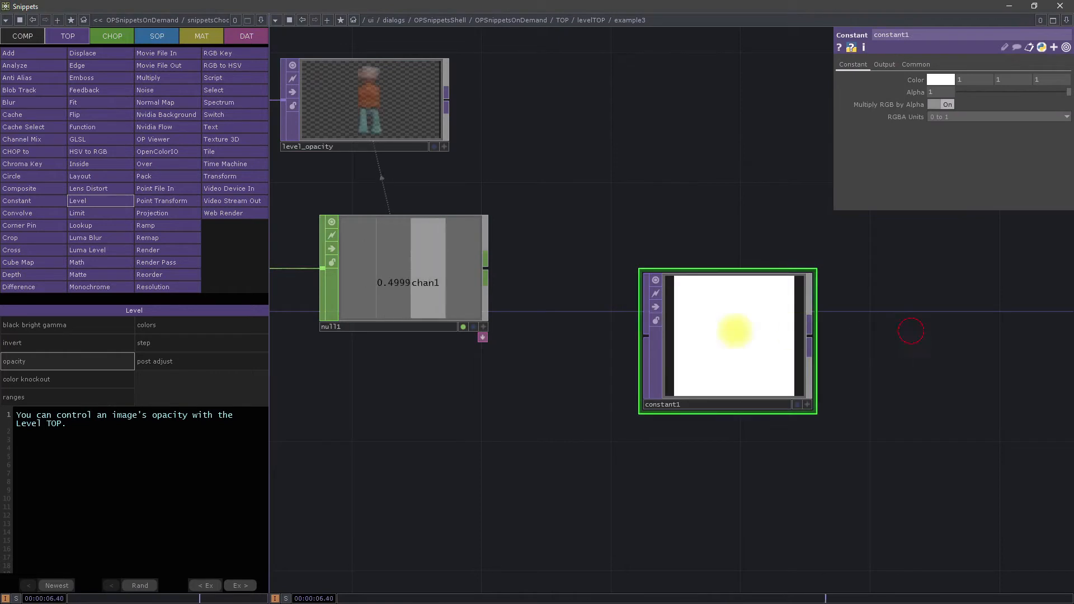
Step: Add a Level TOP fed by constant1's output and show its Step parameters
right_click(636, 335)
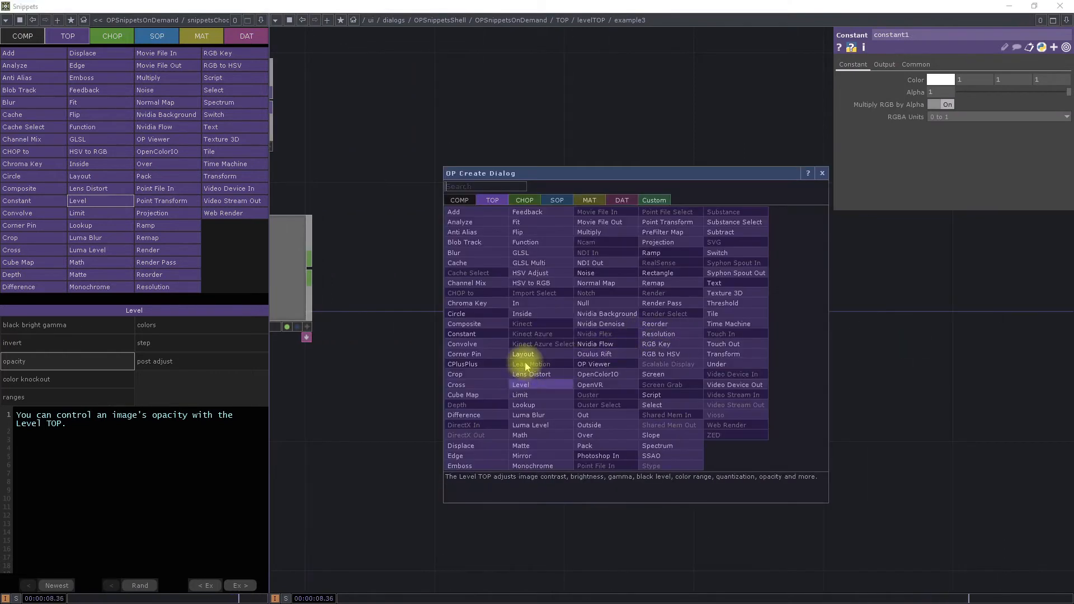
click(526, 384)
click(825, 333)
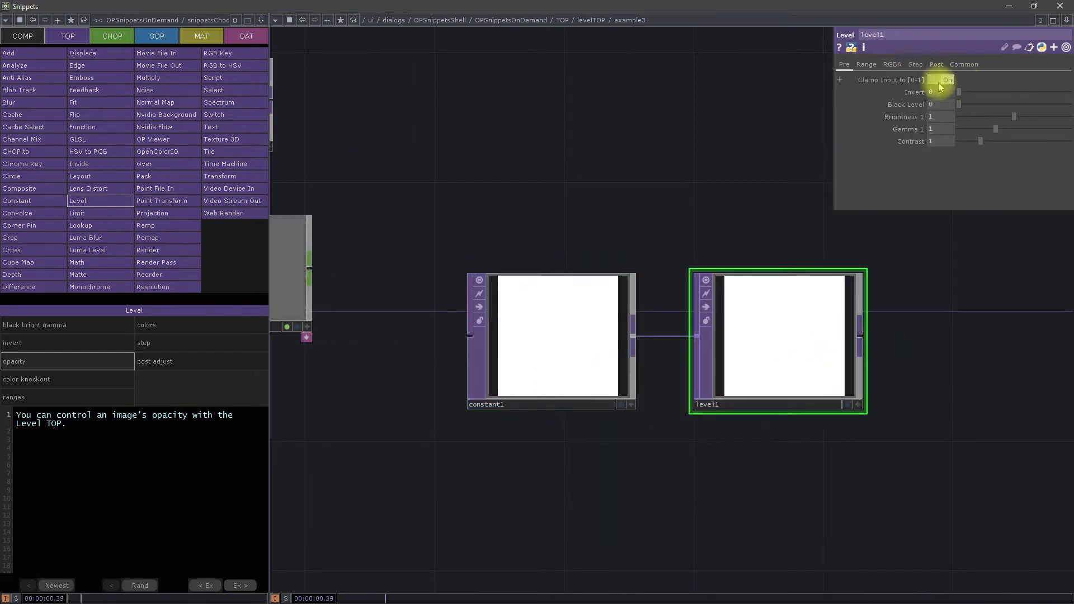
click(915, 65)
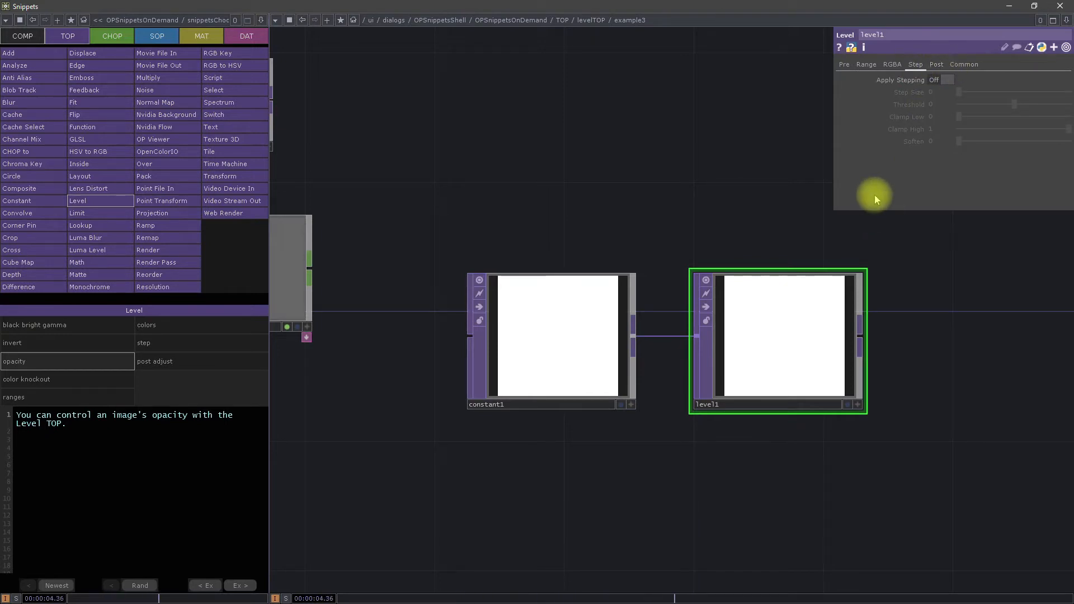
Step: Add an LFO CHOP below constant1 and level1
drag(642, 501, 601, 439)
double_click(601, 438)
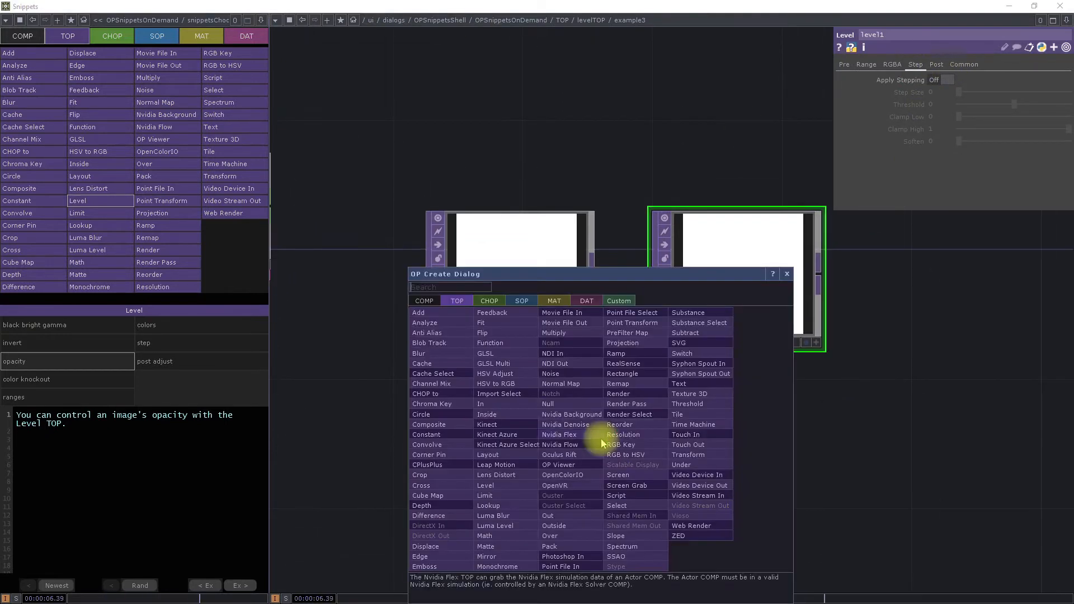
click(505, 300)
click(550, 551)
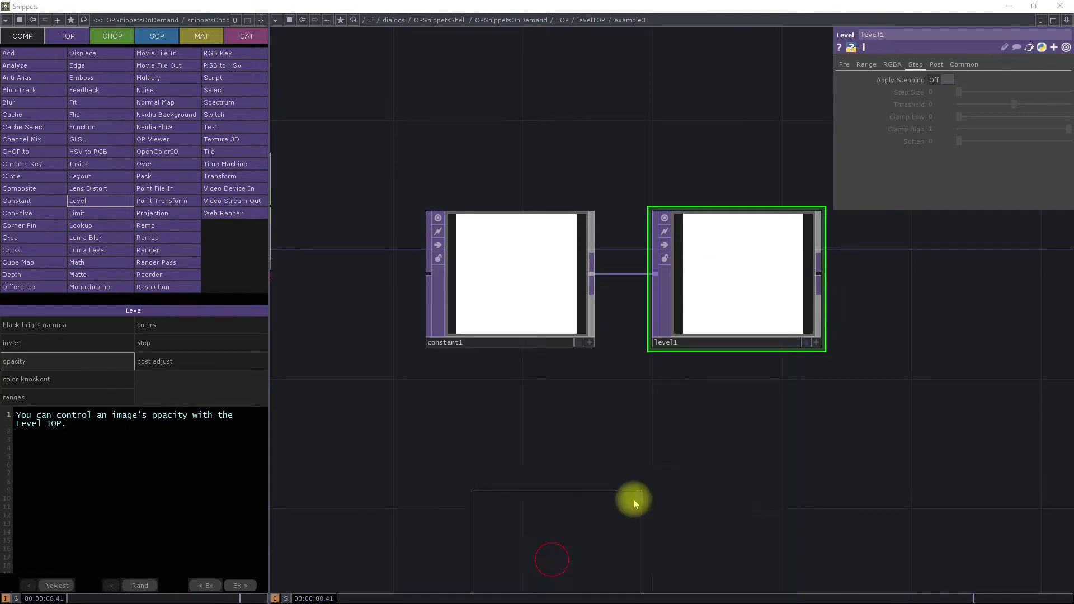
click(605, 581)
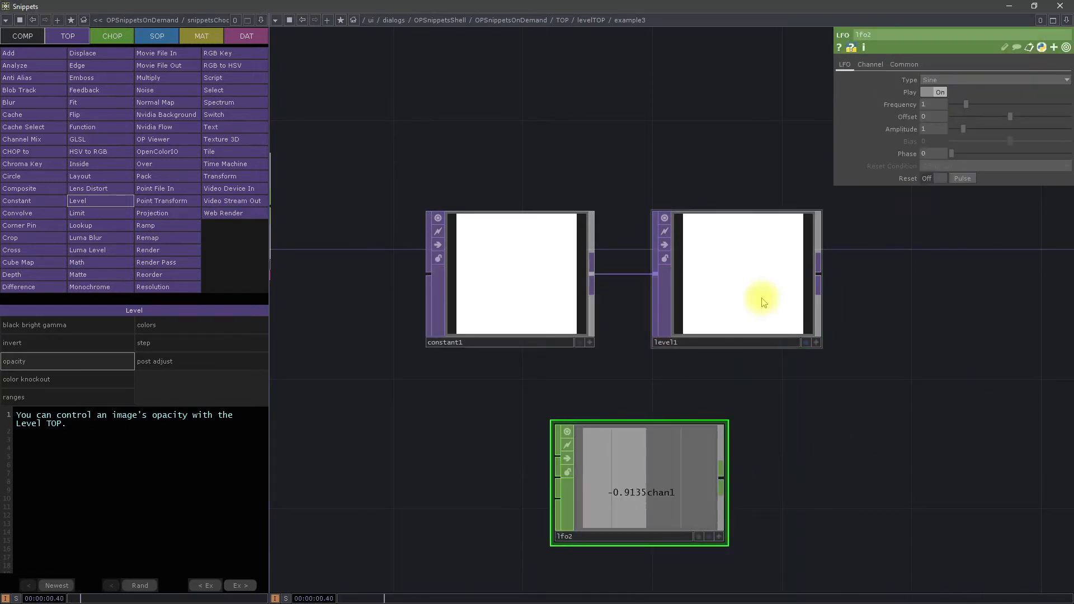
Step: Drive level1's Opacity with a CHOP reference to lfo2's chan1 channel
click(800, 275)
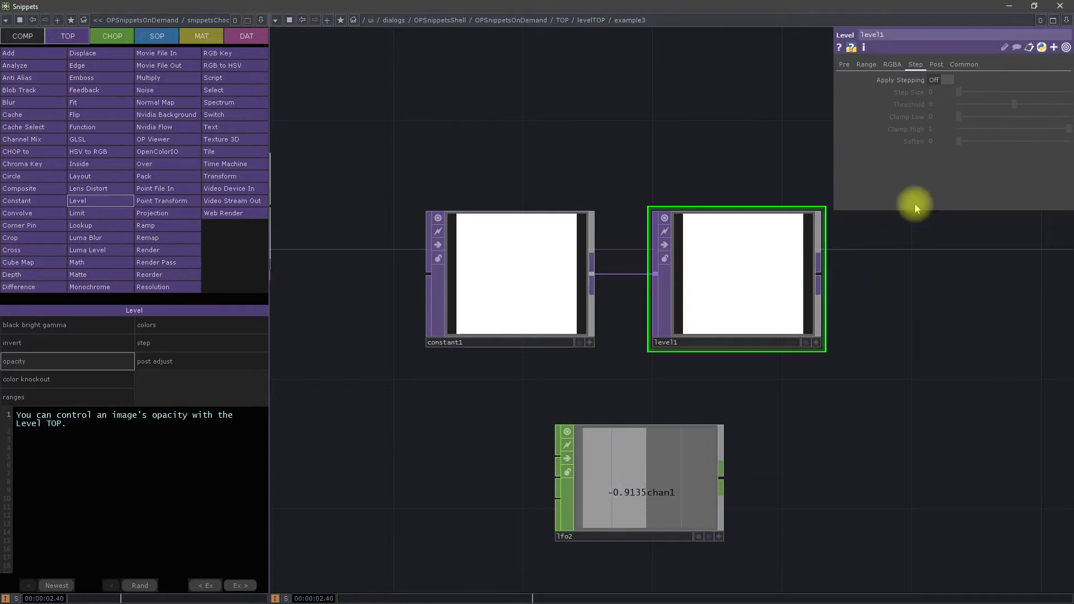
click(936, 65)
drag(665, 509, 945, 85)
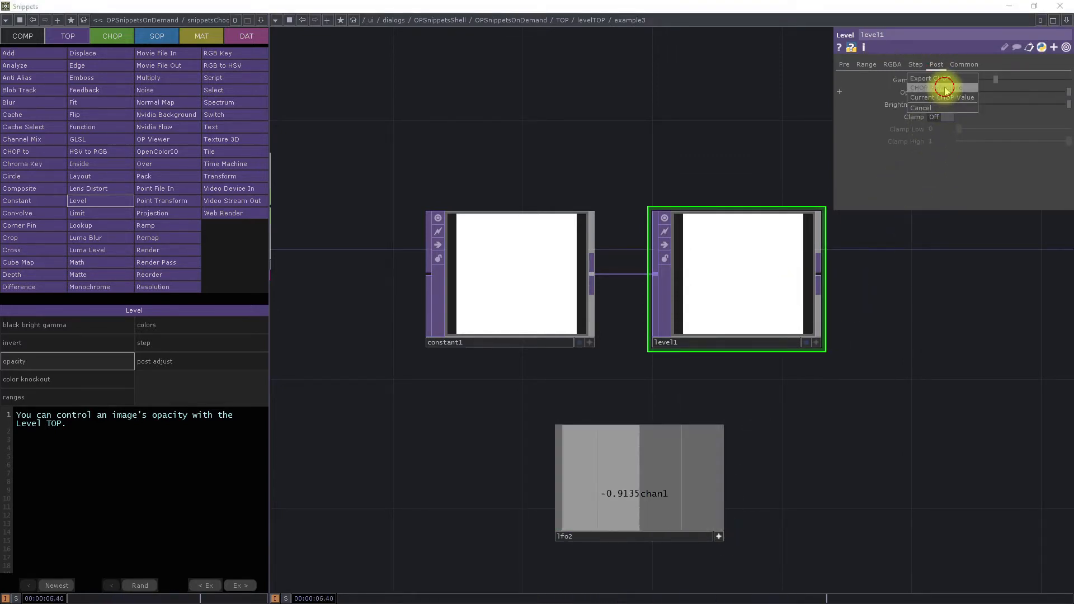
click(722, 537)
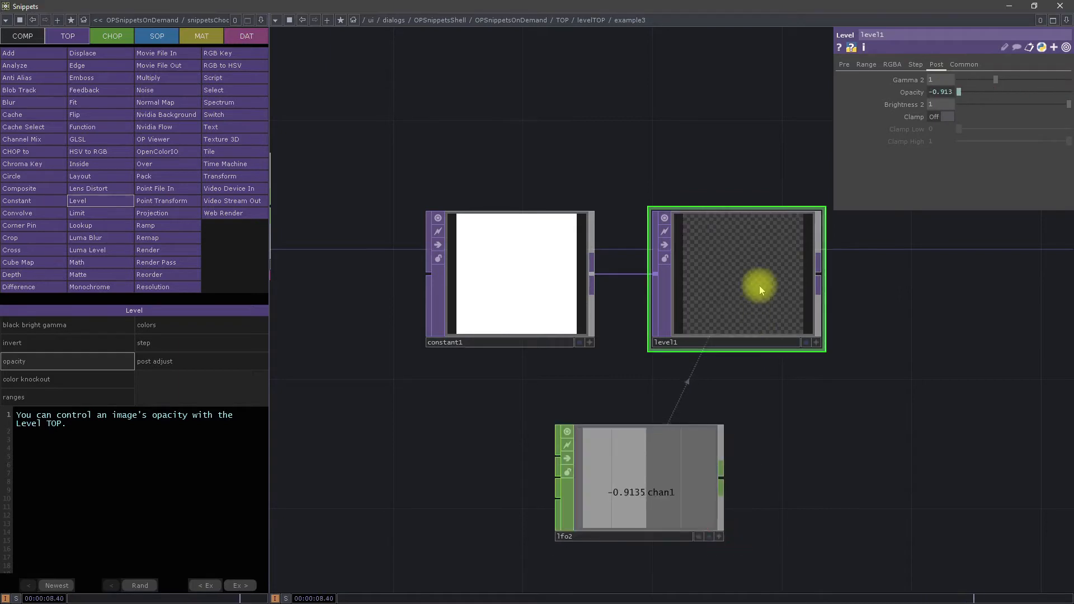
Step: Set lfo2's frequency to 8 and toggle its playback, leaving Play off
click(673, 463)
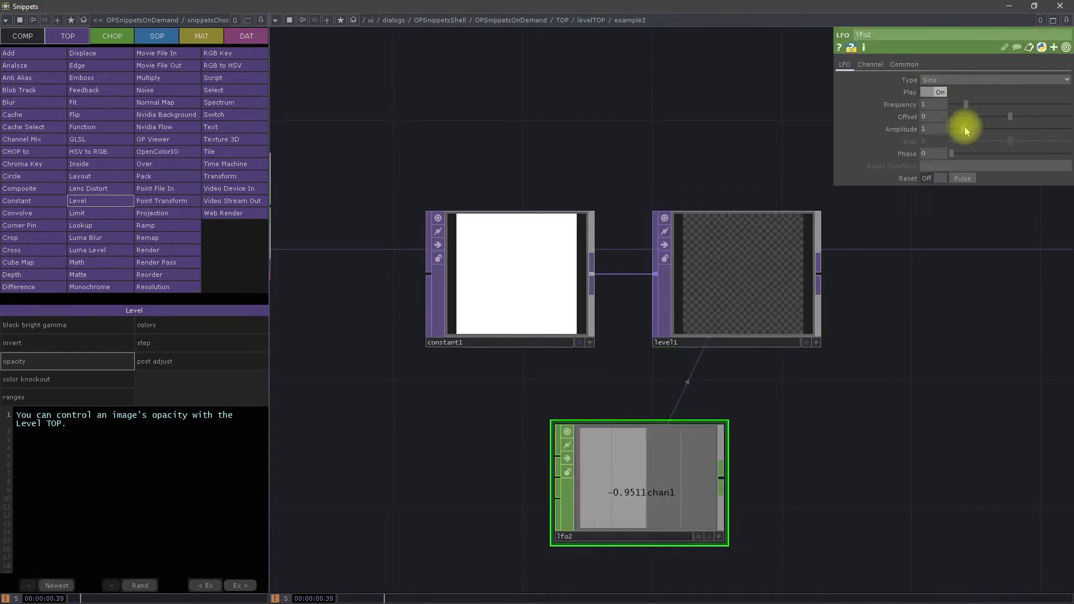
mouse_move(1054, 108)
mouse_down()
mouse_move(966, 105)
mouse_move(1071, 114)
mouse_up()
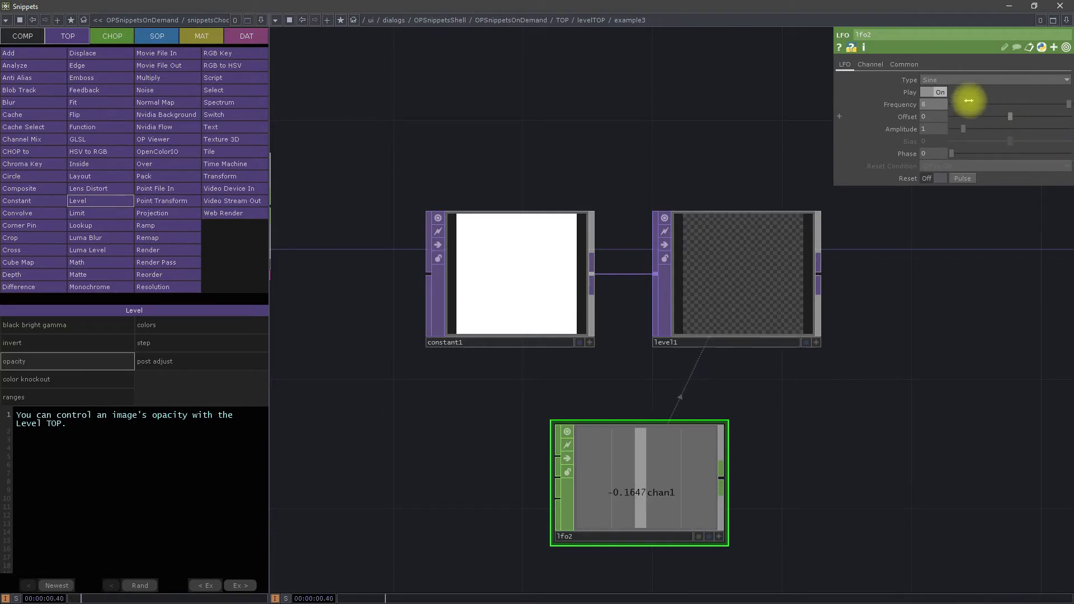
click(932, 92)
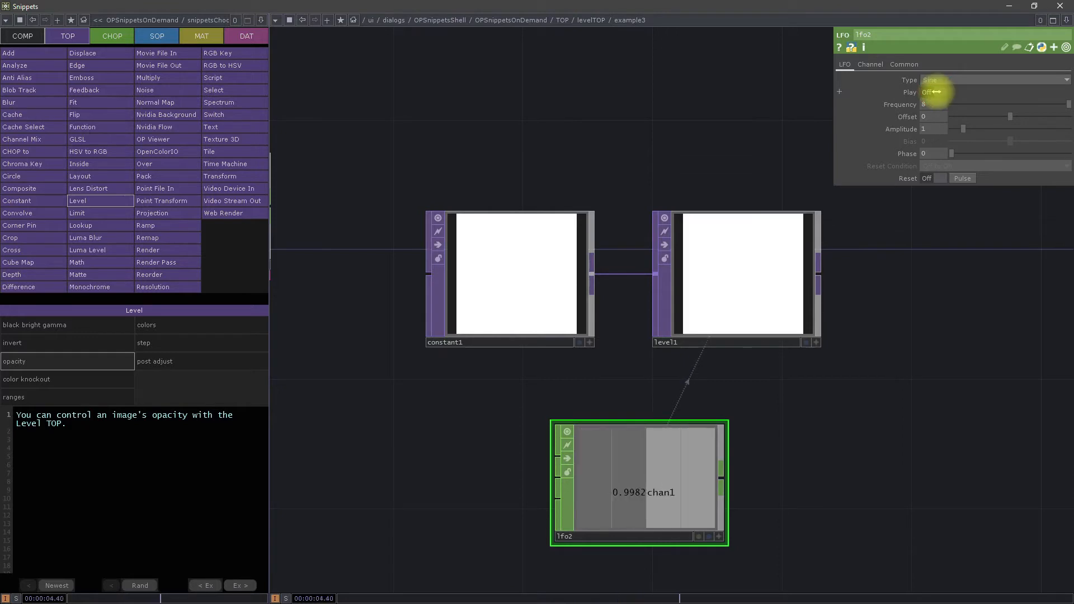
click(933, 92)
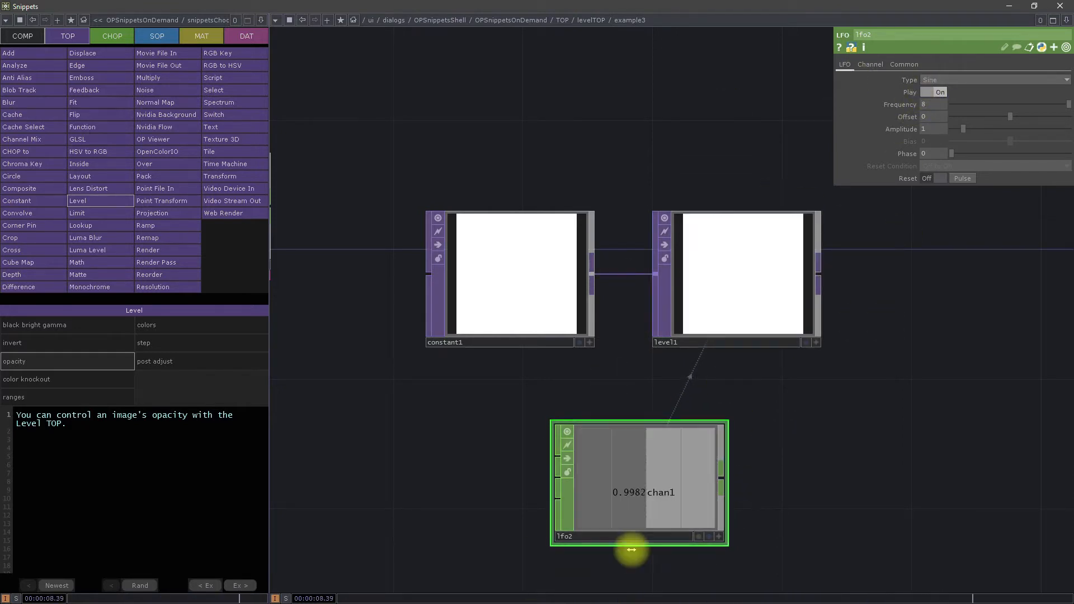
click(938, 92)
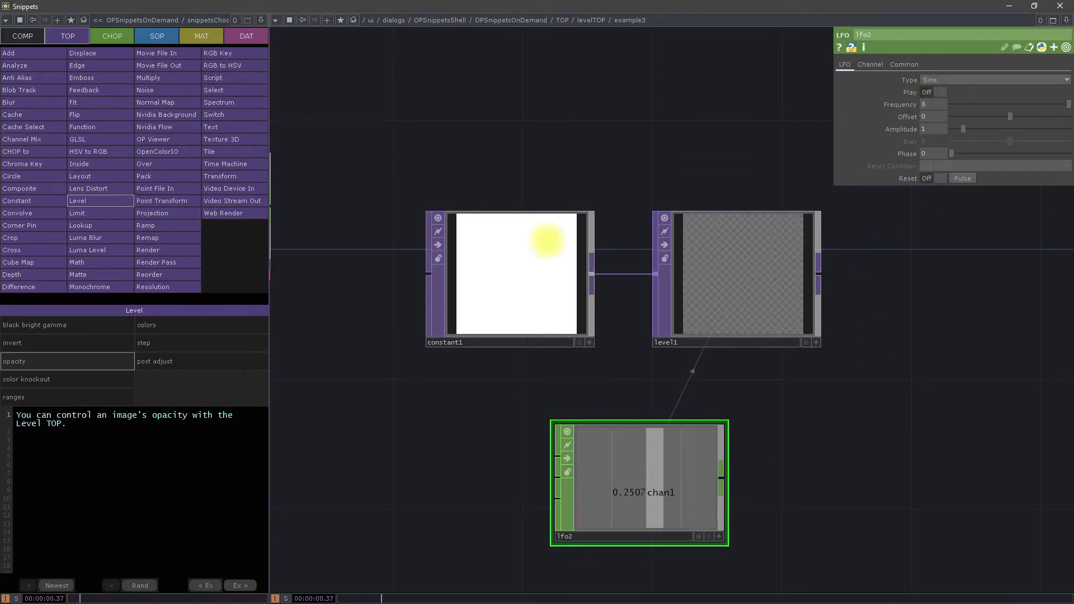
scroll(547, 240, down, 2)
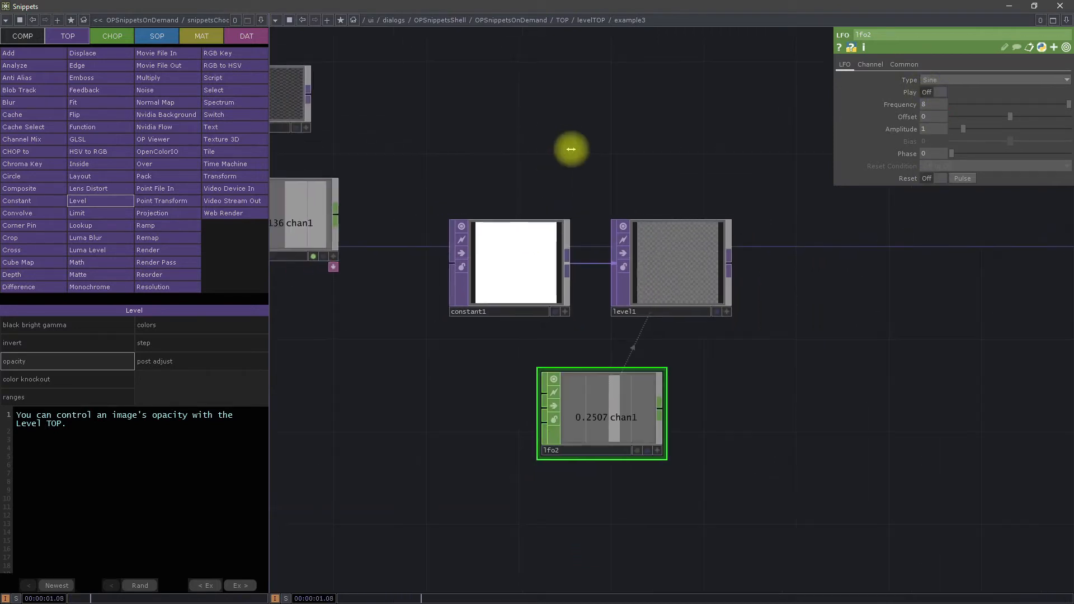
Step: Open the Level TOP's colors example and compare the RGBA parameters of its low and high red, green and blue Level nodes
click(185, 327)
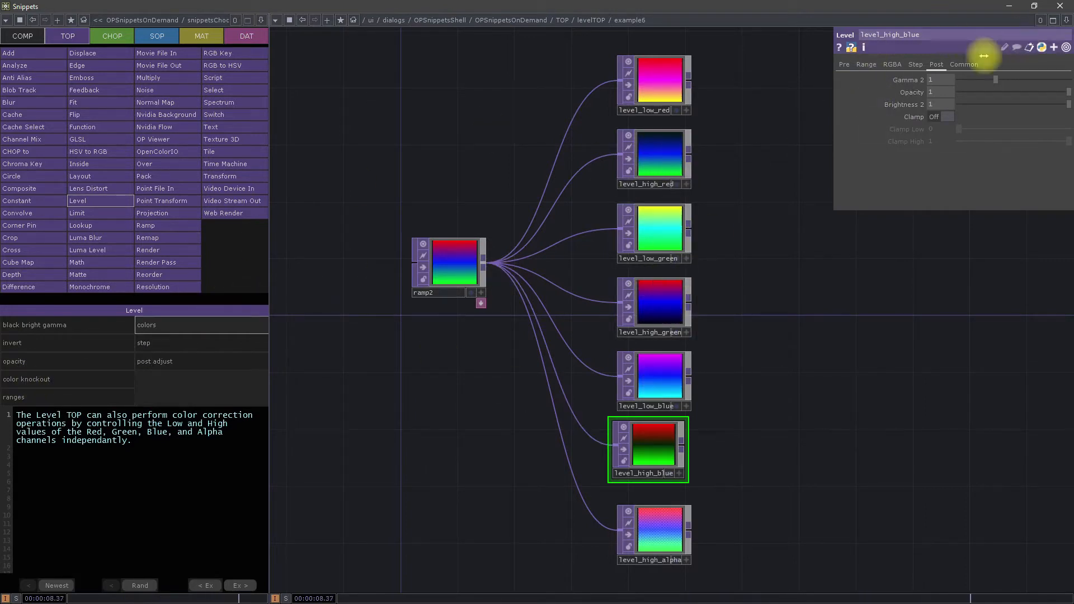
click(893, 64)
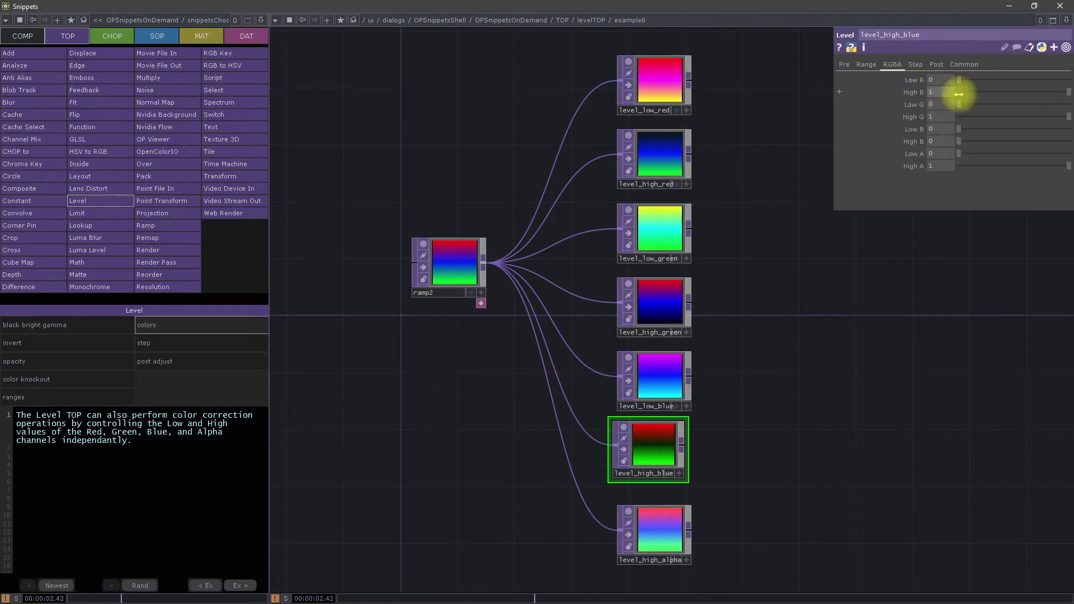
click(659, 82)
click(654, 164)
click(652, 235)
click(650, 304)
click(655, 392)
click(648, 449)
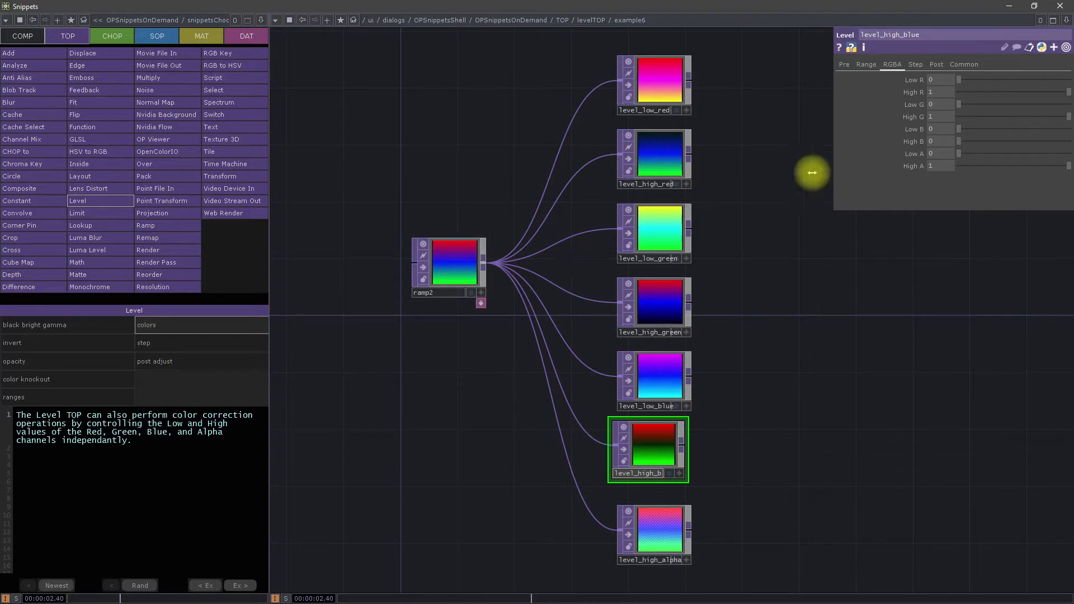
Step: Check the Sweet 16 TOPs list in the browser and load the Transform TOP's examples in the Snippets window
click(1011, 4)
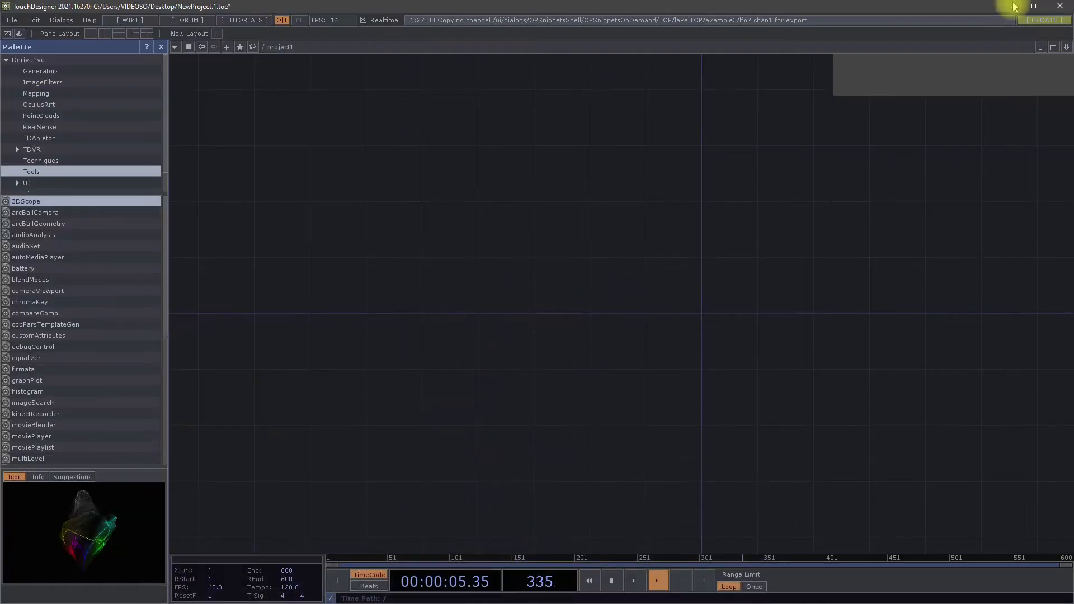
click(1013, 6)
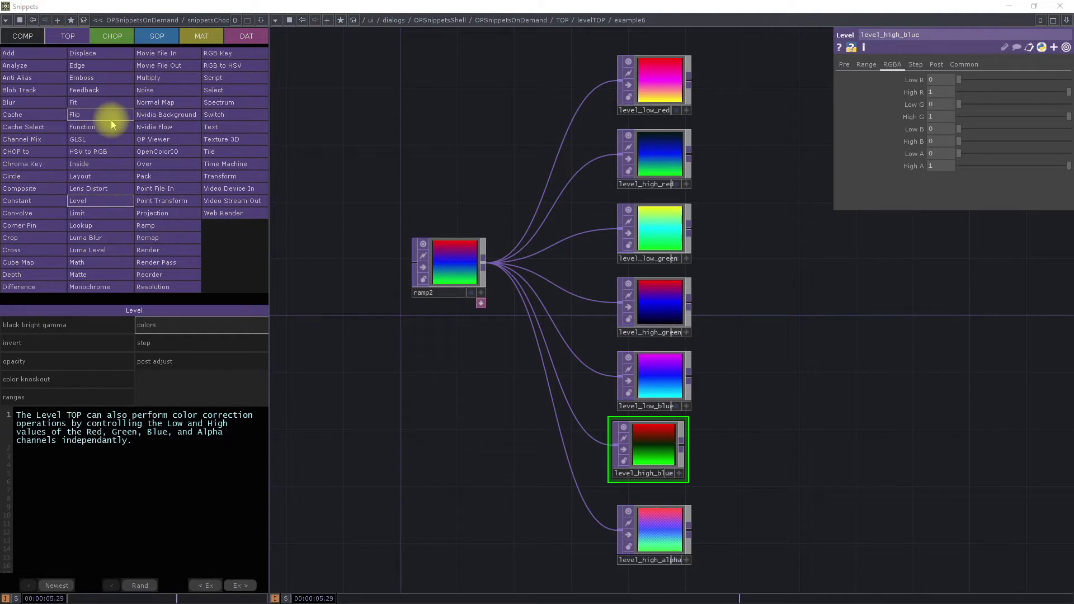
click(220, 177)
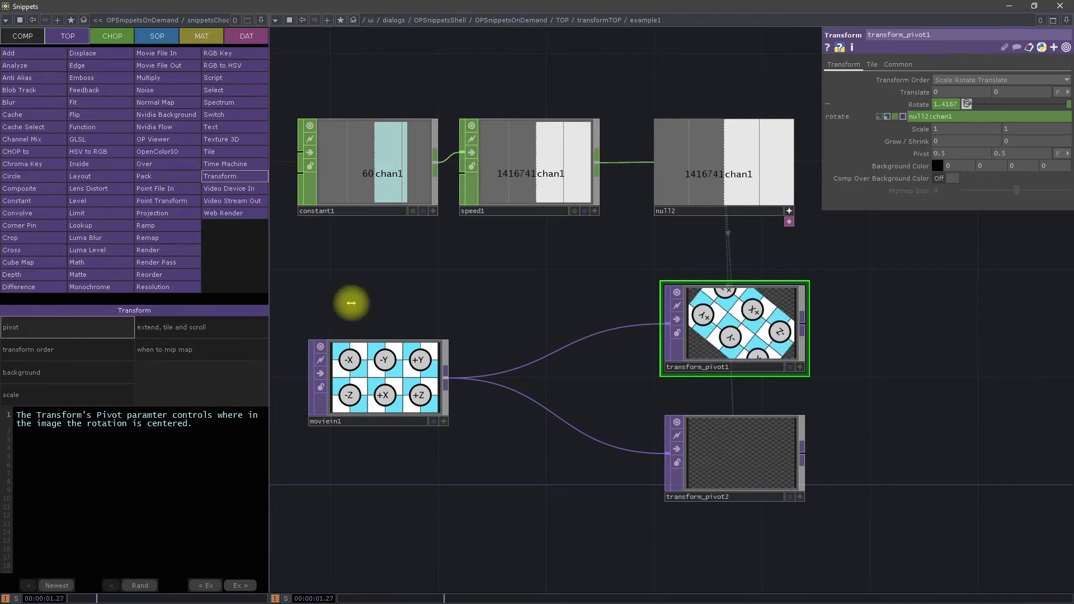
Step: Examine the pivot example's network and compare the rotation and Pivot parameters of transform_pivot1 and transform_pivot2
scroll(378, 296, down, 2)
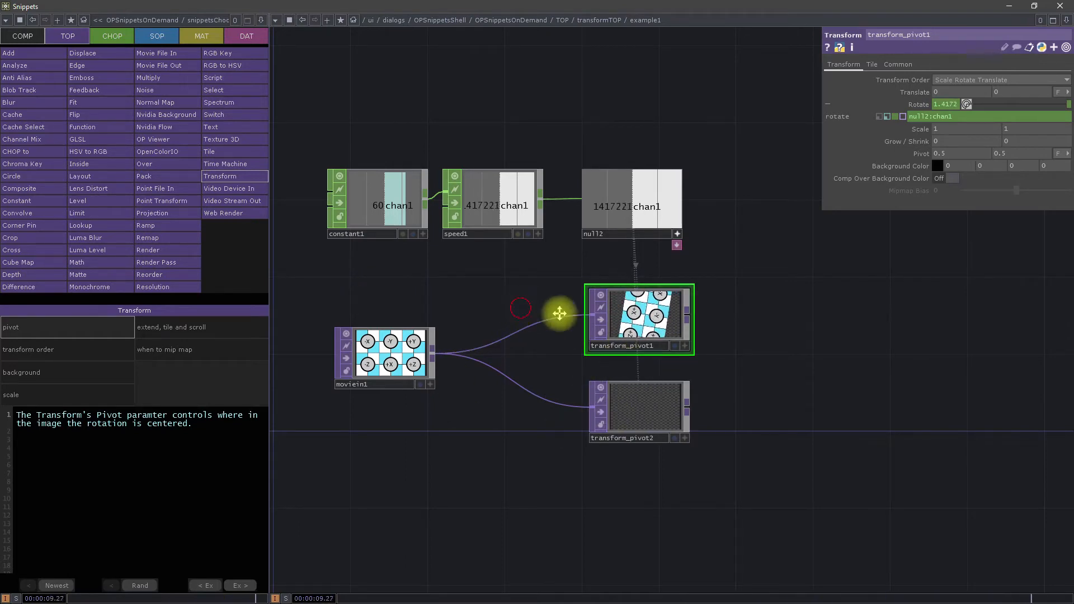
drag(559, 314, 644, 324)
scroll(716, 359, up, 3)
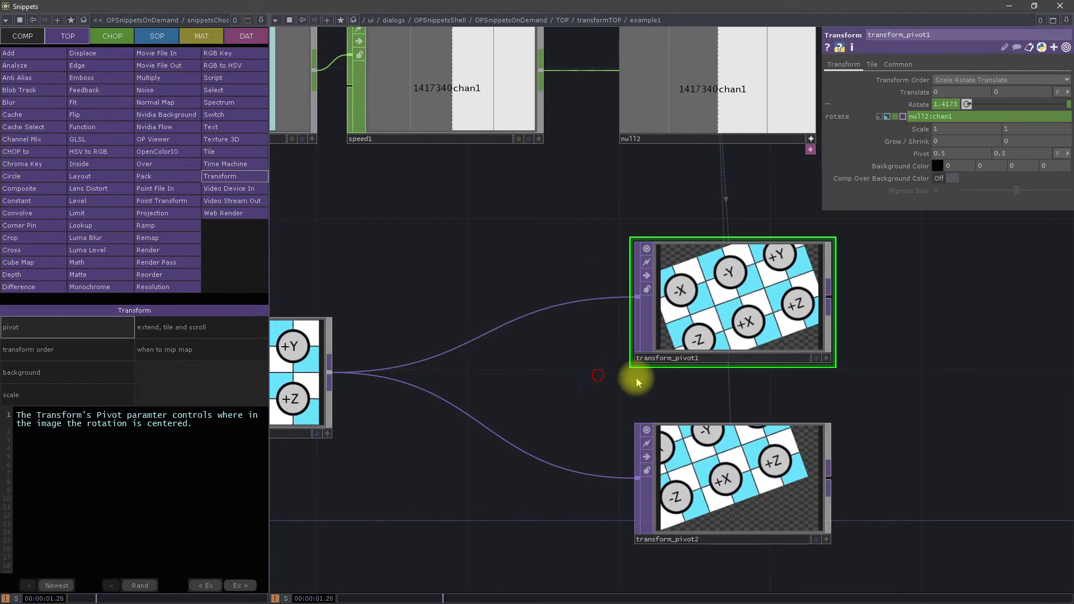
drag(636, 382, 746, 376)
drag(384, 403, 470, 402)
drag(725, 400, 529, 412)
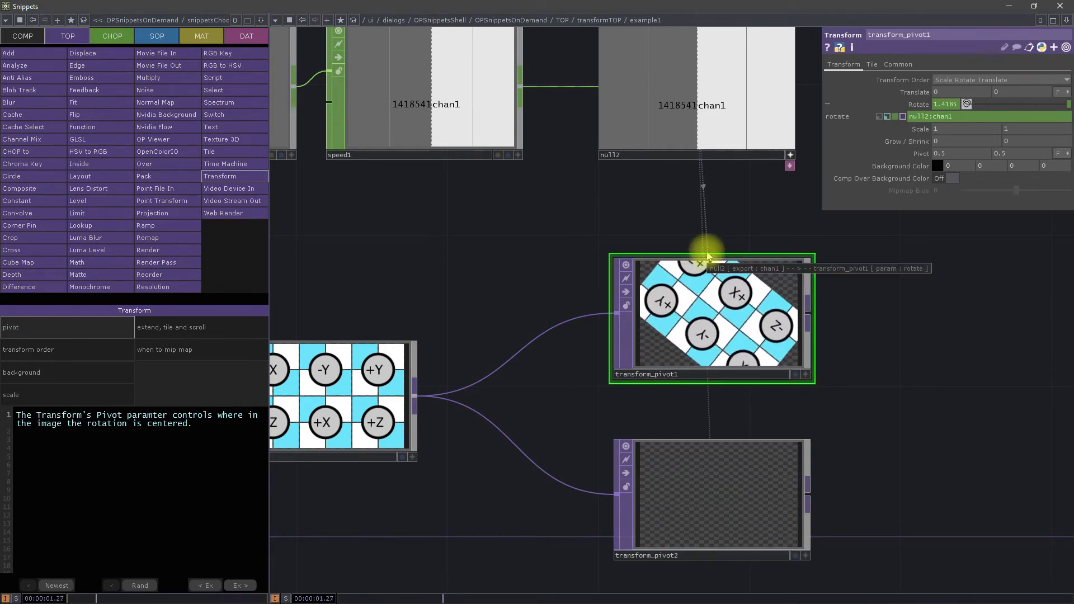
click(845, 359)
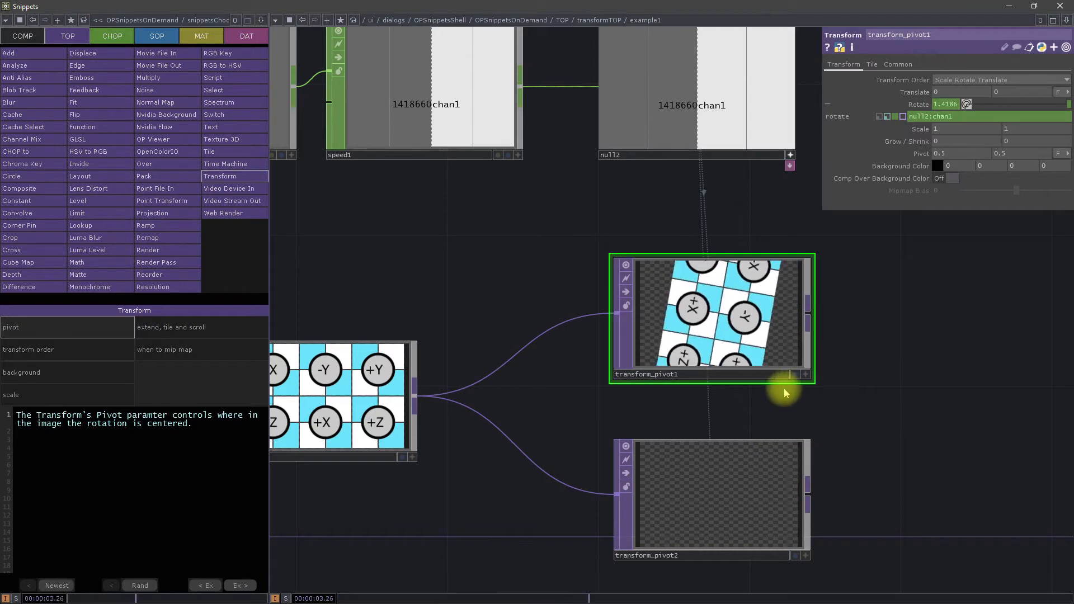
scroll(834, 392, down, 3)
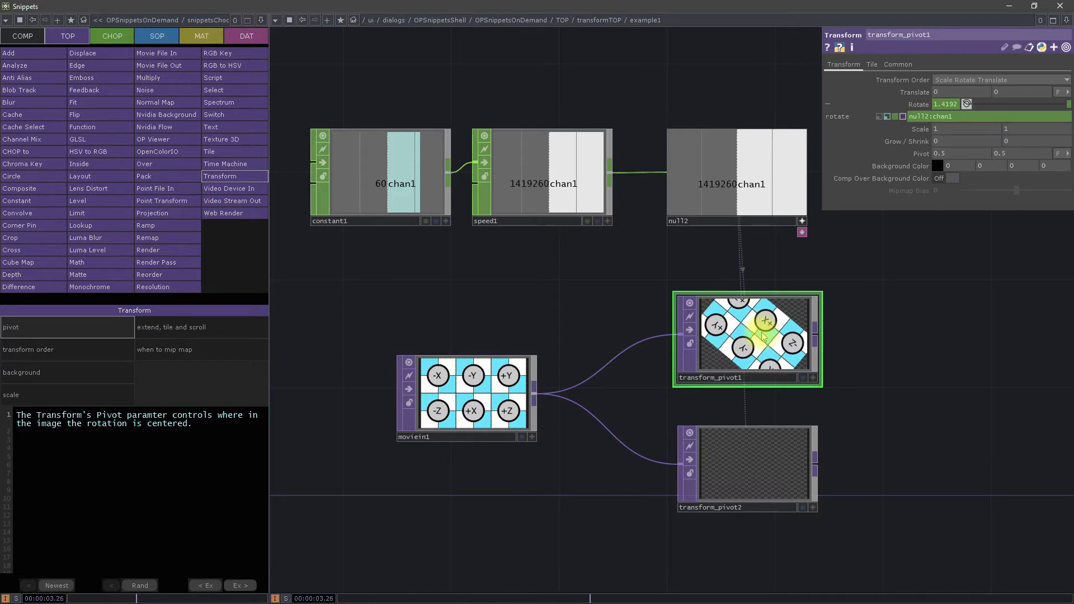
click(728, 474)
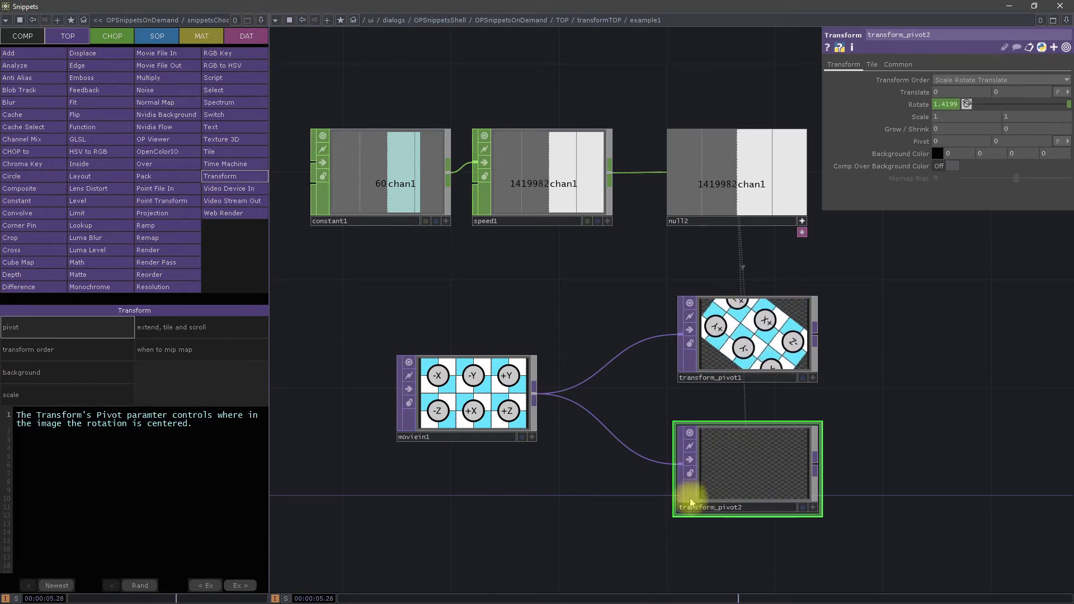
drag(921, 437, 871, 430)
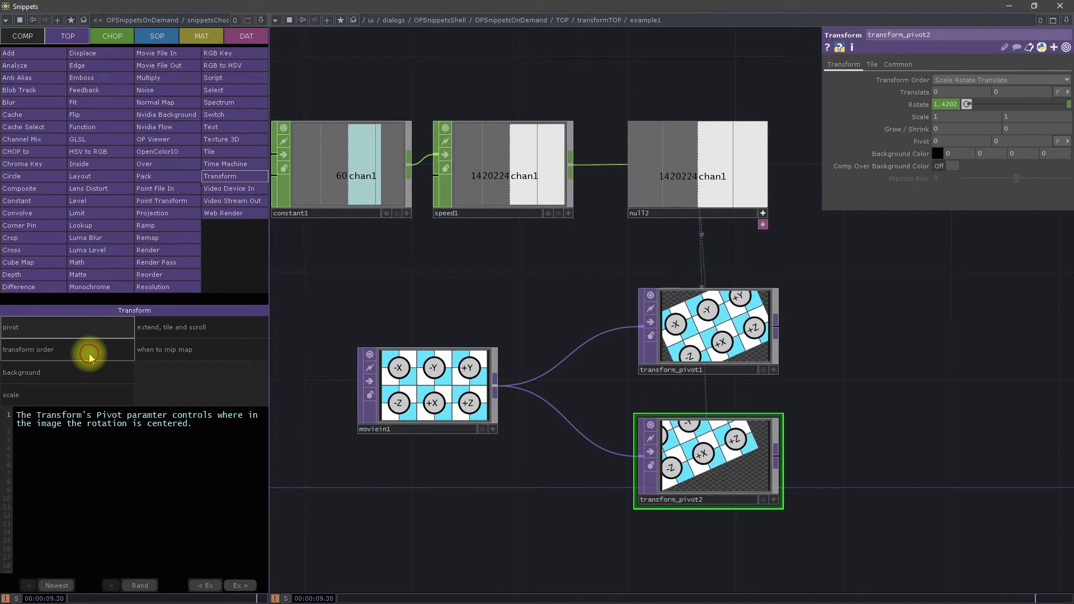
Step: Open the Transform TOP's transform order example and compare the Transform Order settings of transform1 and transform2
click(105, 360)
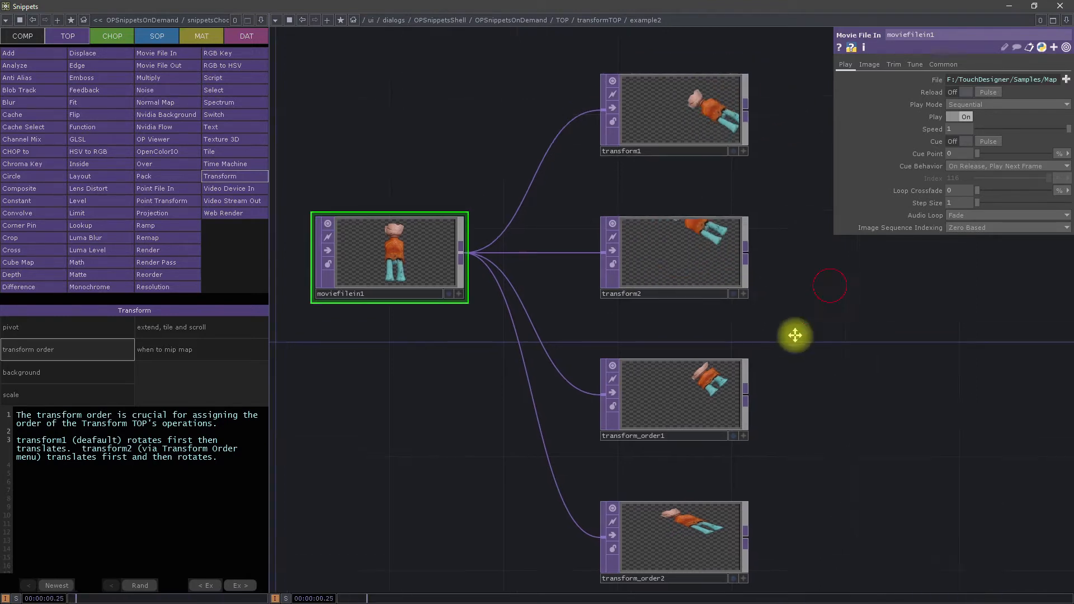
click(669, 152)
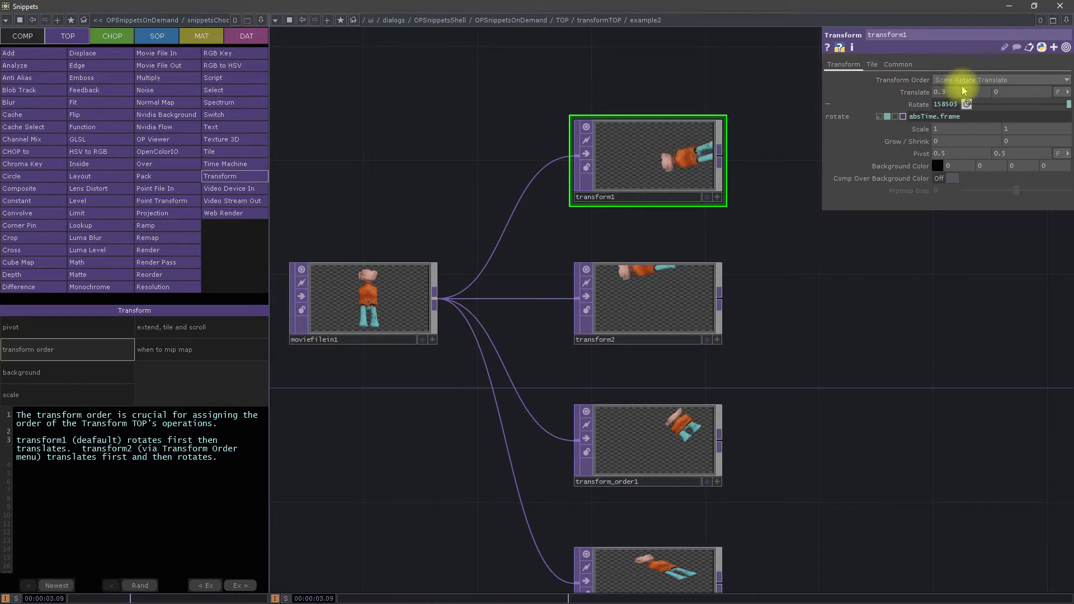
click(678, 303)
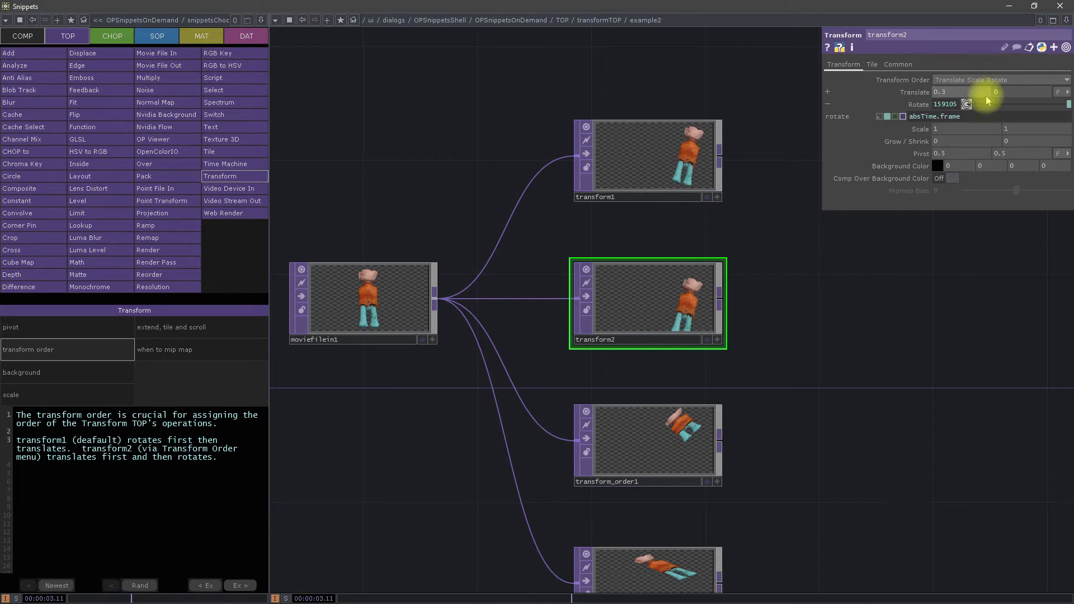
click(676, 166)
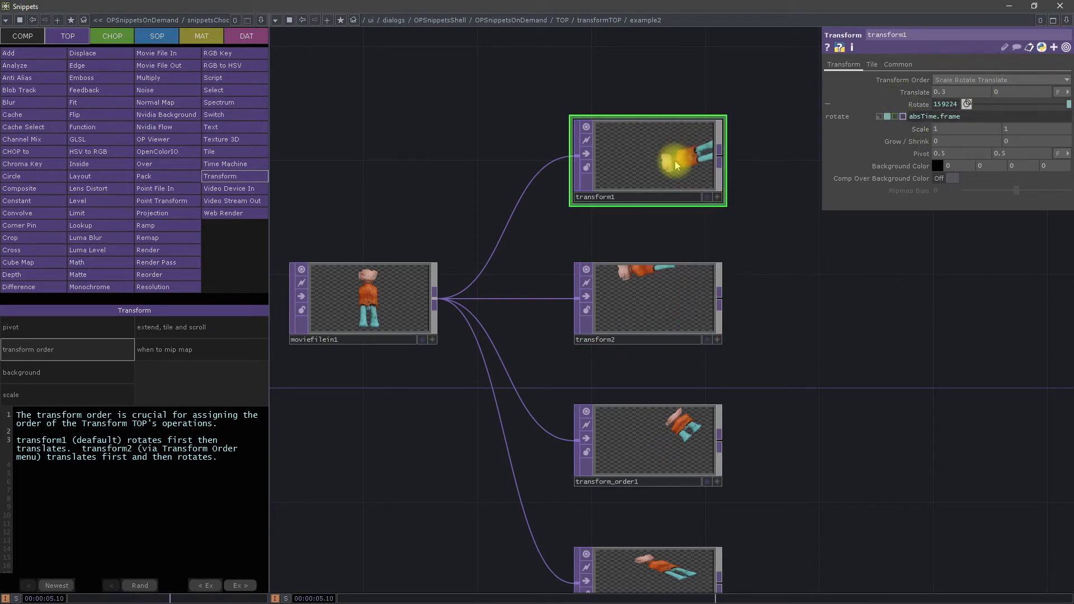
Step: Compare only the non-default parameters of transform1 and transform2, restore the full parameter view, and review both nodes again
click(1067, 48)
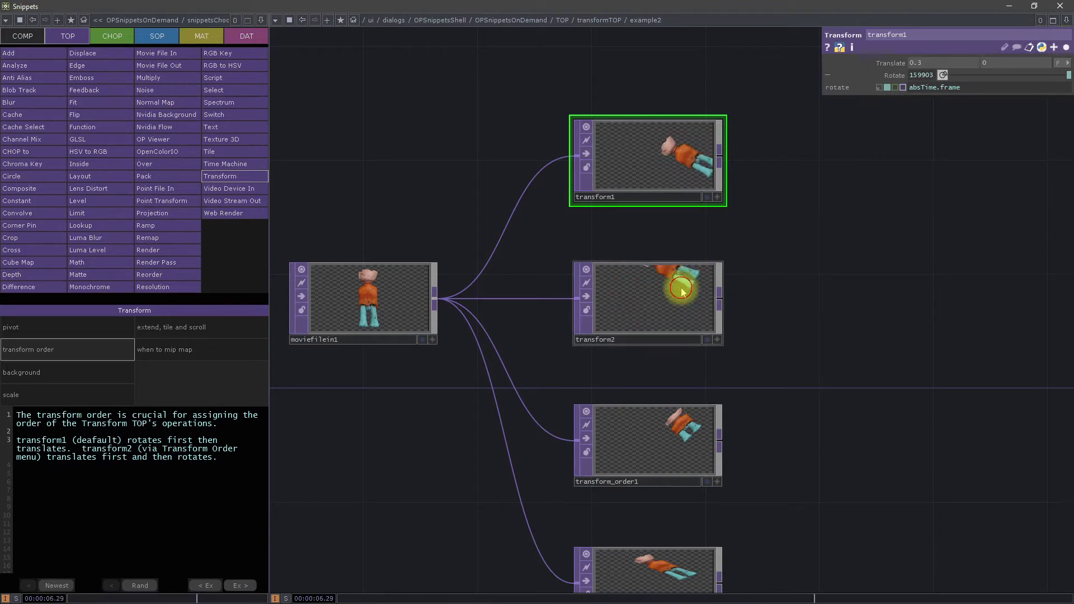
click(652, 299)
click(676, 144)
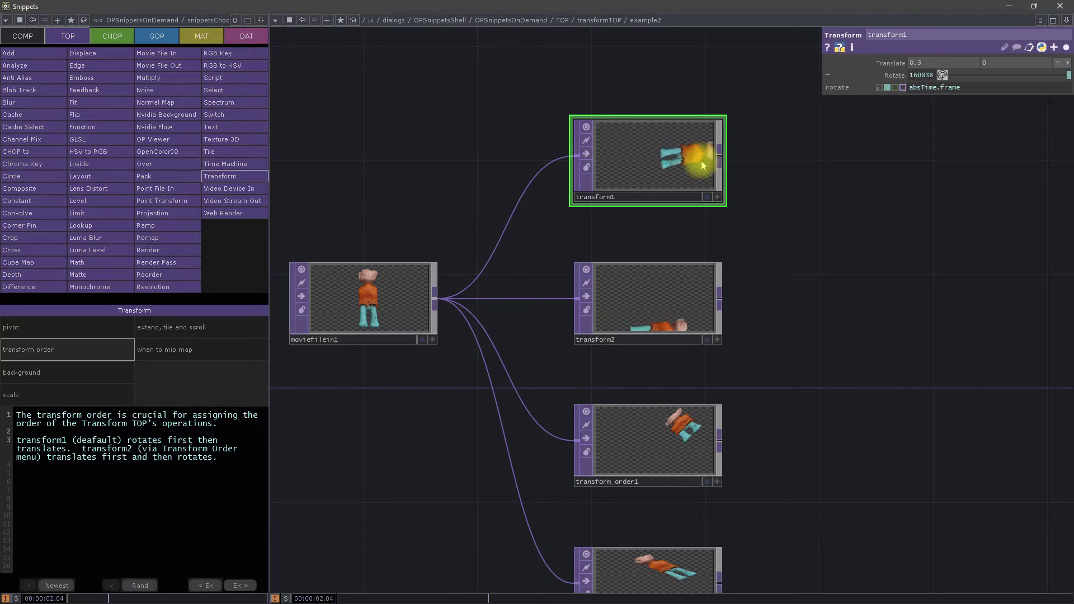
click(1066, 47)
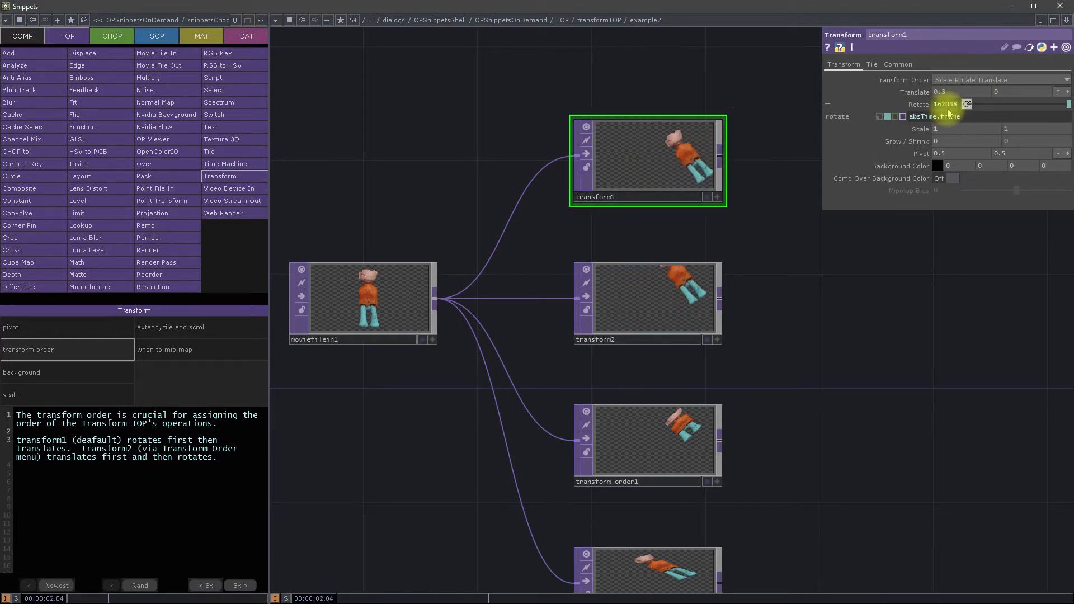
click(647, 324)
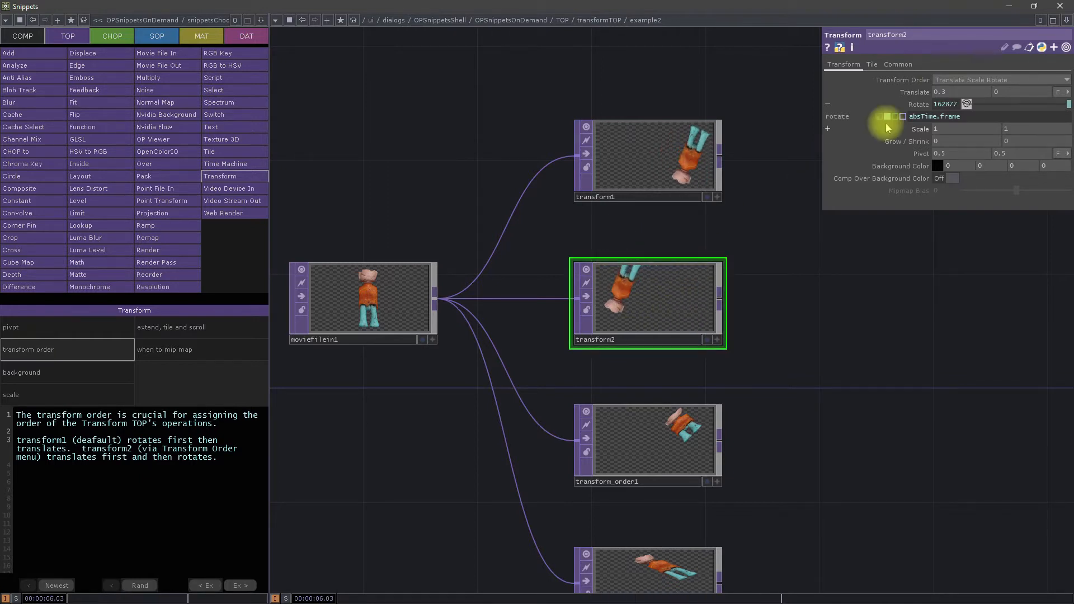
click(691, 166)
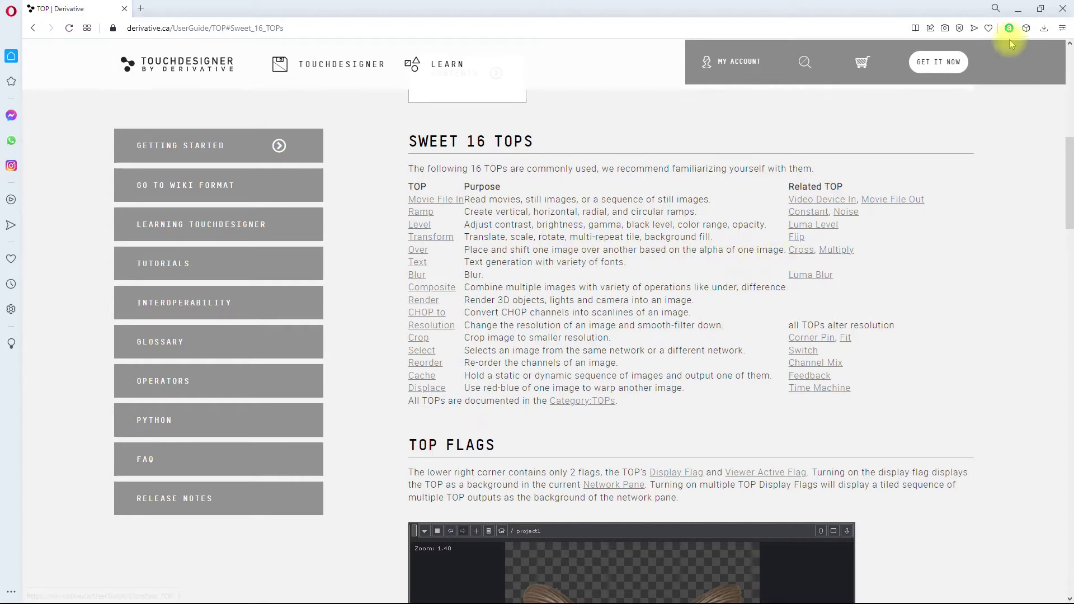
Step: Open the Over TOP's pre fit example and compare the parameters of over_fit_best and over_manual_position_scale_rotate
click(157, 164)
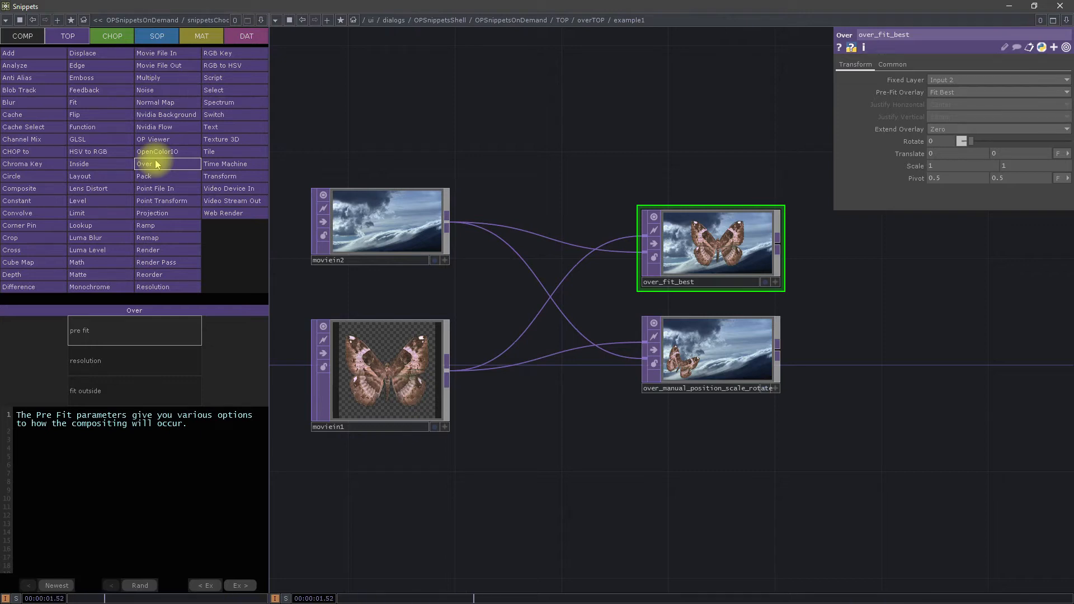
drag(533, 480, 563, 352)
scroll(555, 315, down, 3)
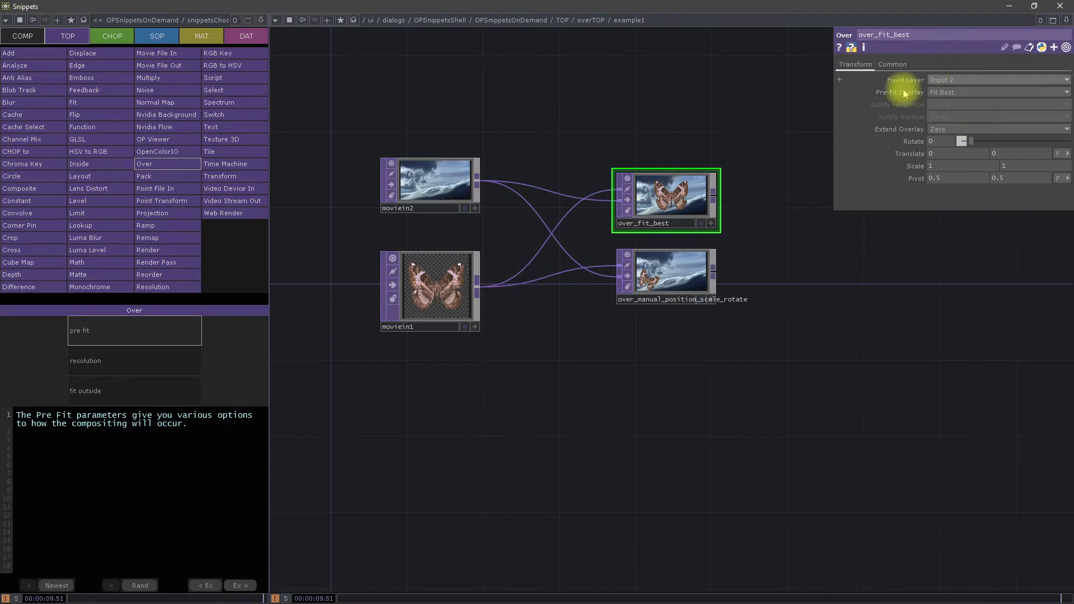
click(648, 257)
click(667, 199)
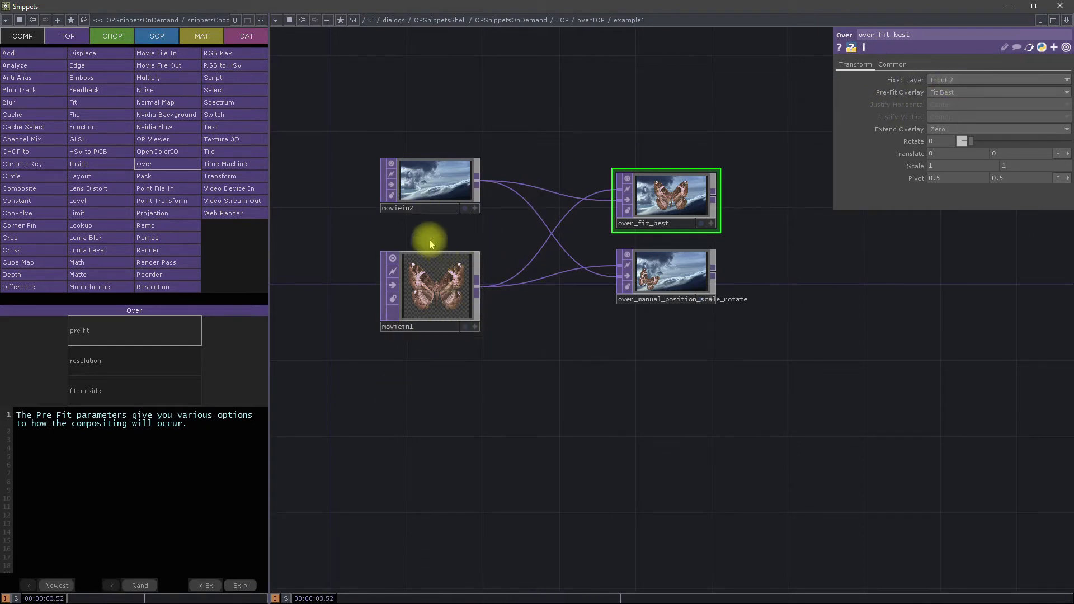
Step: Add an unconnected Over TOP below the example's nodes and delete it
key(Tab)
click(492, 290)
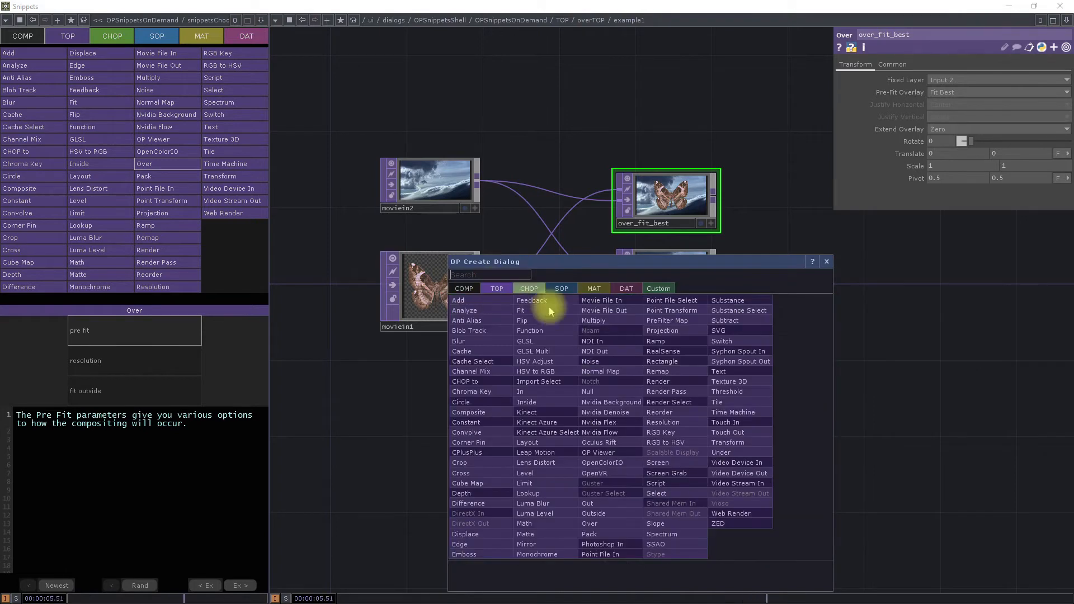
text(PV)
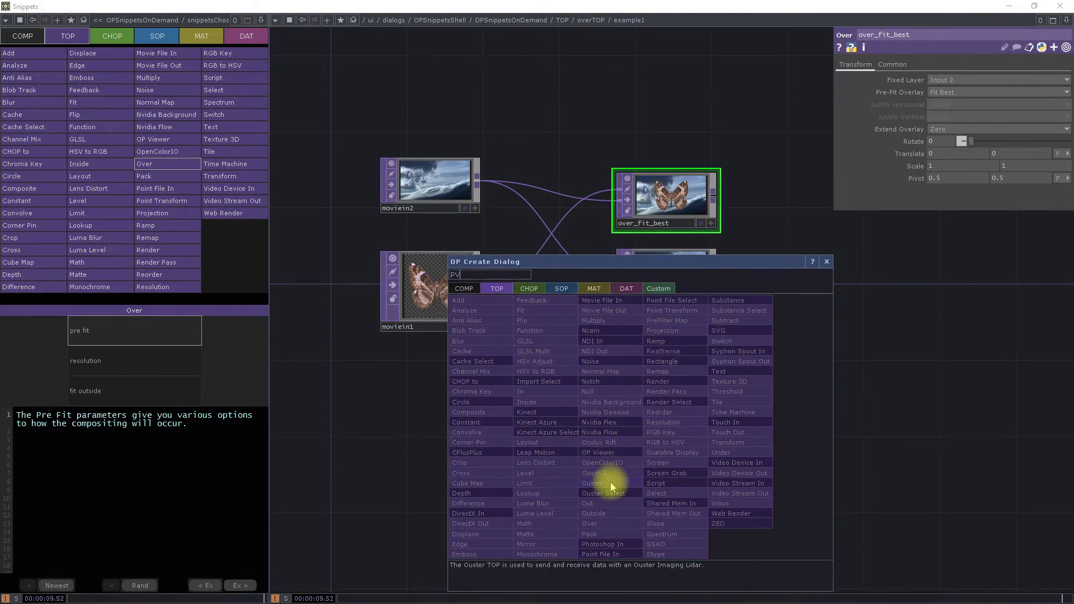
click(611, 523)
click(605, 462)
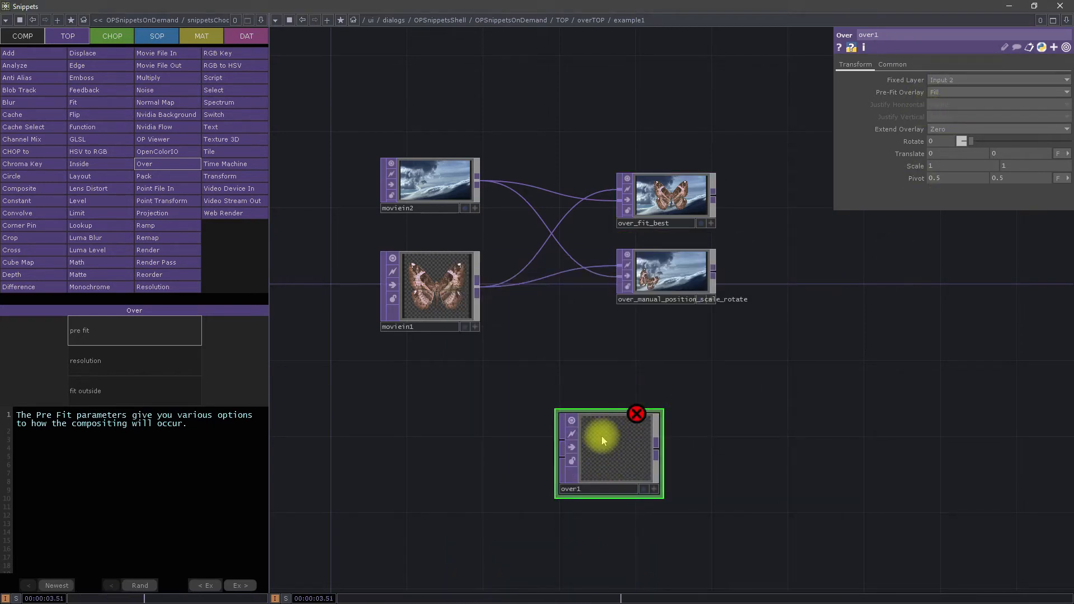
key(Delete)
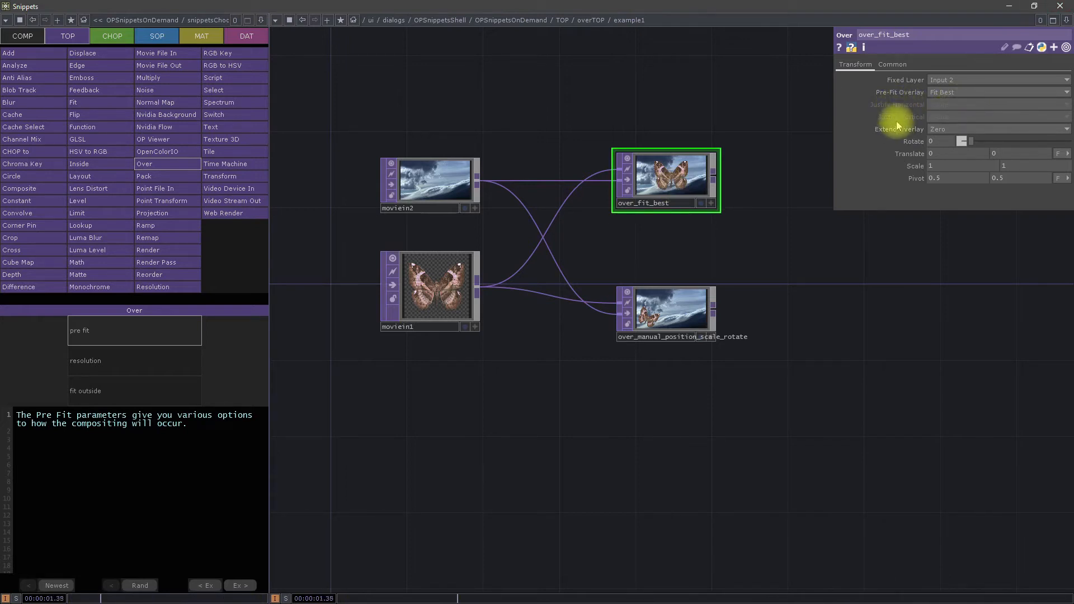
Step: Rearrange the two sources so that moviein1 sits above and moviein2 sits lower, further away from the Over nodes
drag(425, 184, 290, 218)
drag(525, 124, 725, 77)
drag(493, 174, 377, 213)
drag(621, 93, 503, 182)
drag(515, 321, 484, 179)
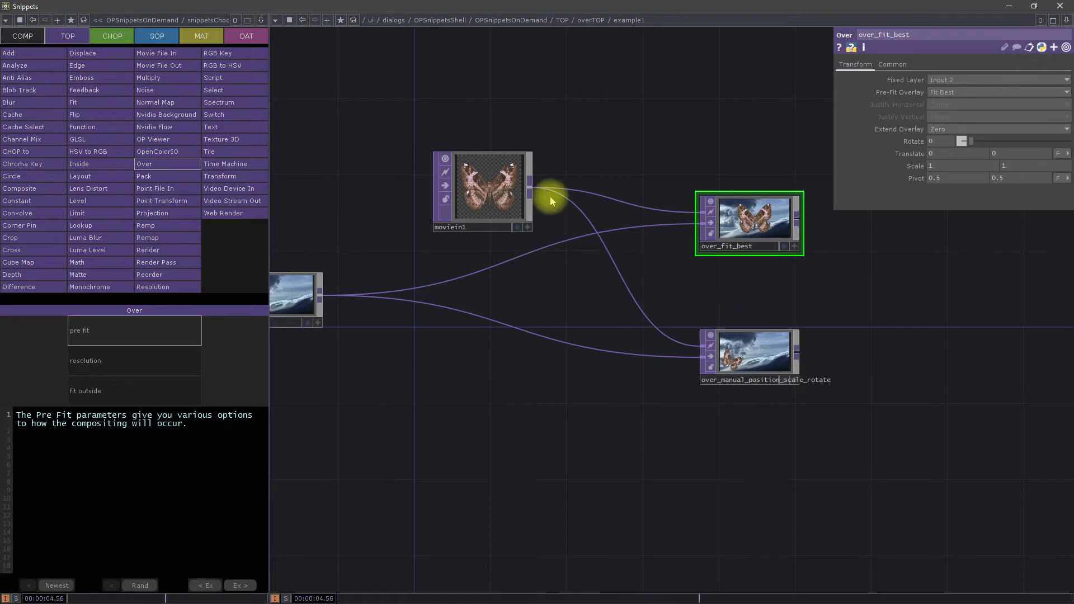
drag(494, 198, 400, 161)
click(555, 114)
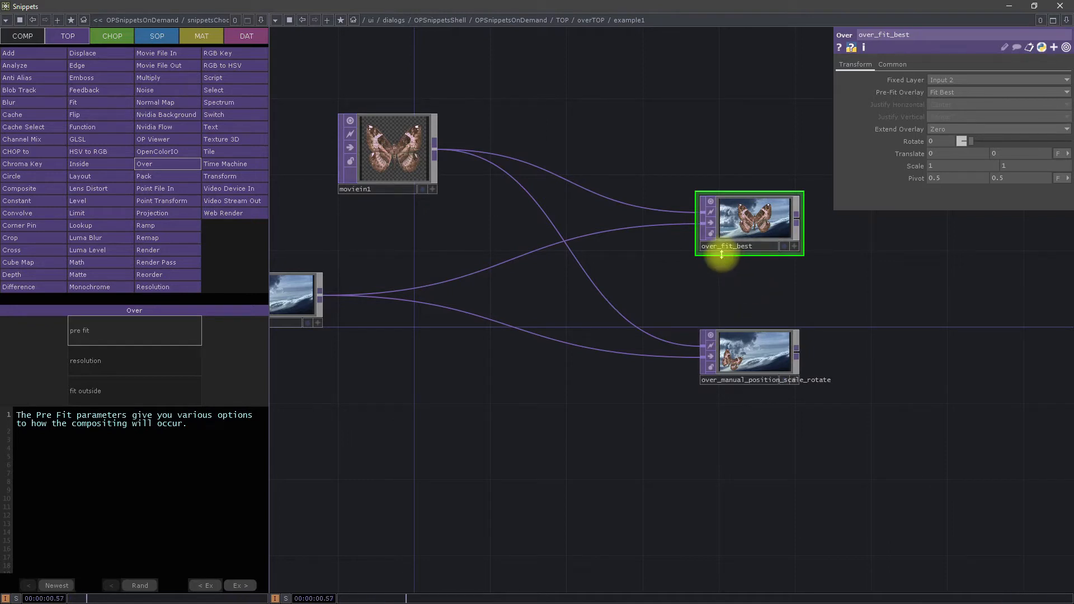
Step: Examine over_fit_best's input connections and inspect the butterfly image in moviein1 up close
drag(400, 427, 476, 409)
drag(892, 394, 740, 437)
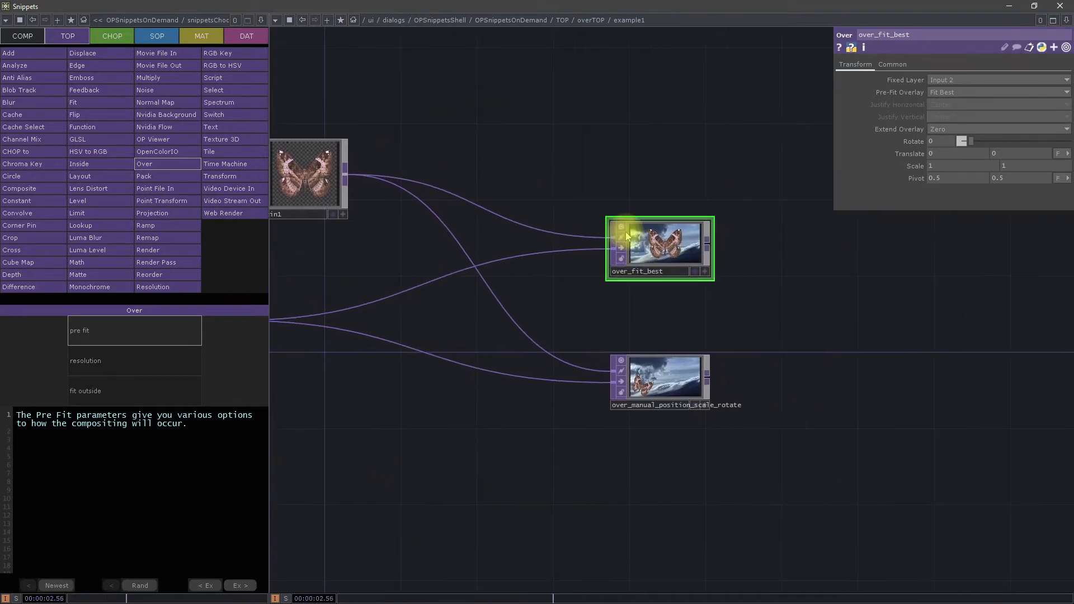
drag(578, 175, 647, 208)
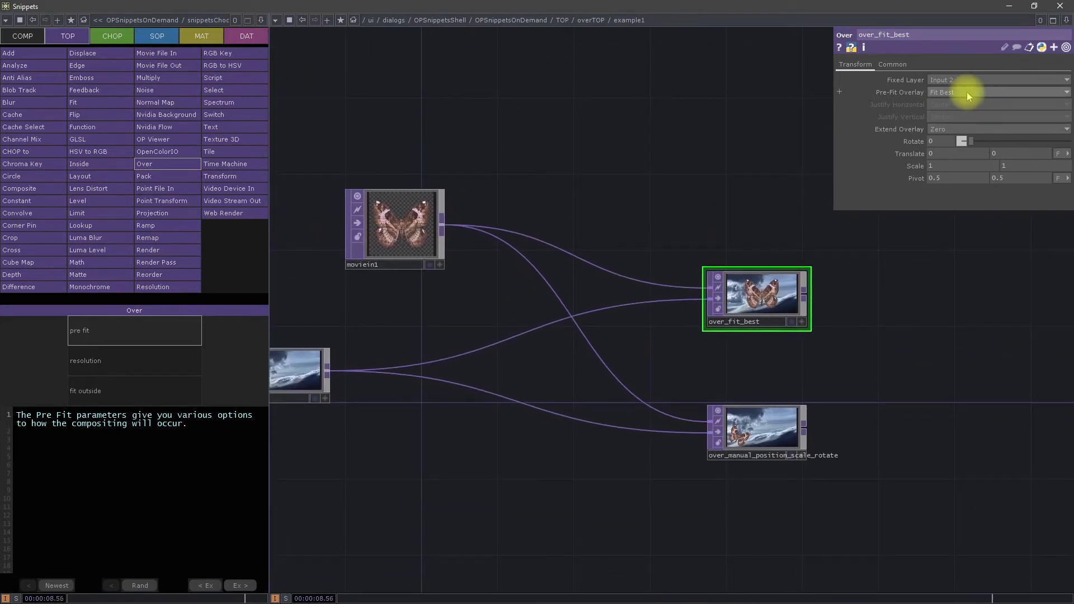
scroll(760, 302, up, 3)
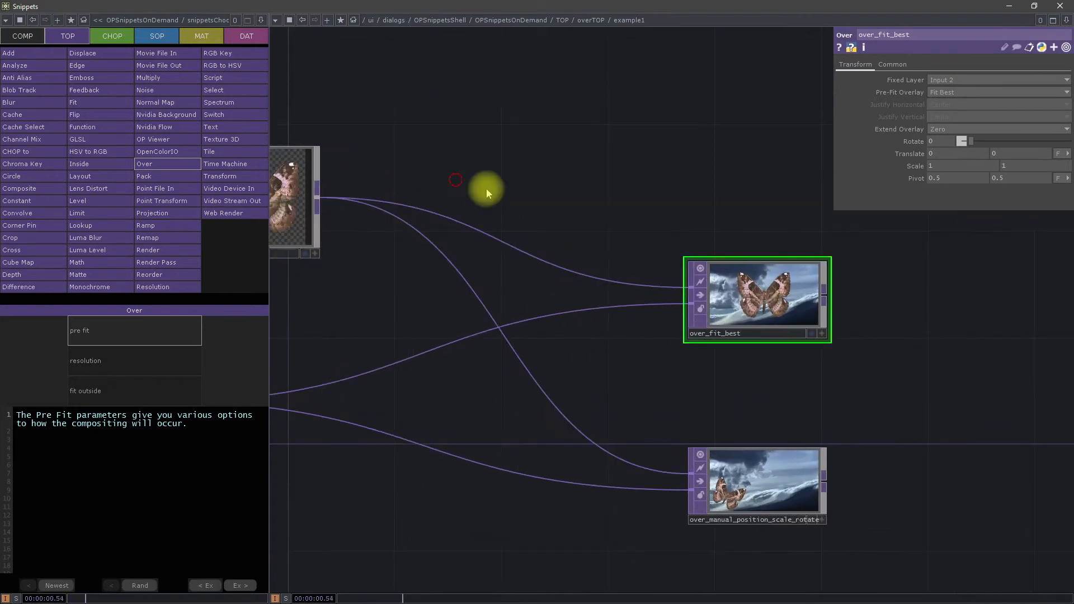
scroll(317, 166, up, 8)
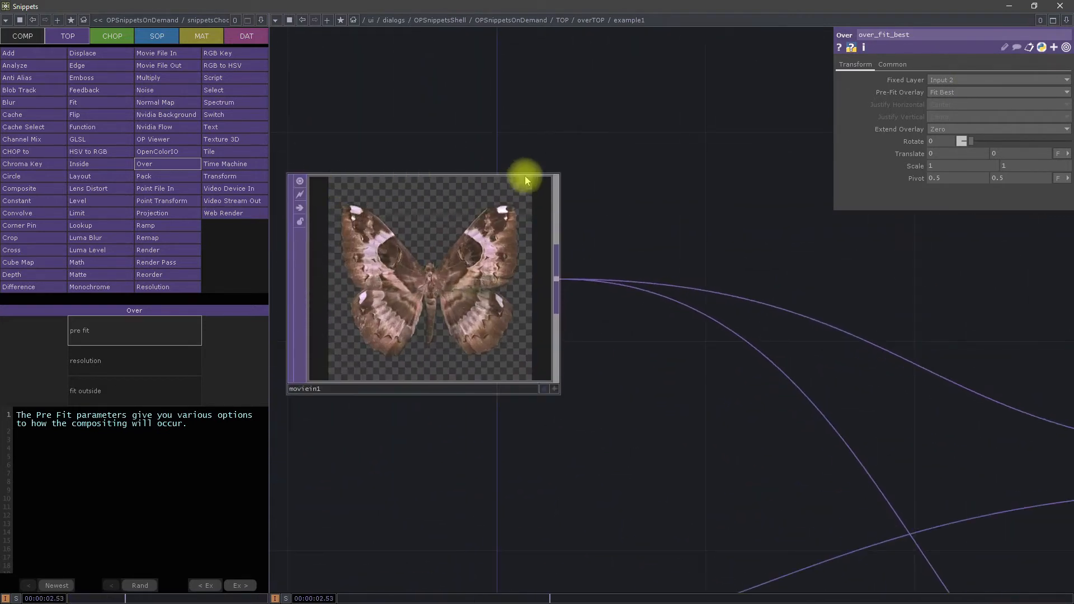
Step: Try the Fill option for over_fit_best's Pre-Fit Overlay and restore it to Fit Best
scroll(472, 175, down, 6)
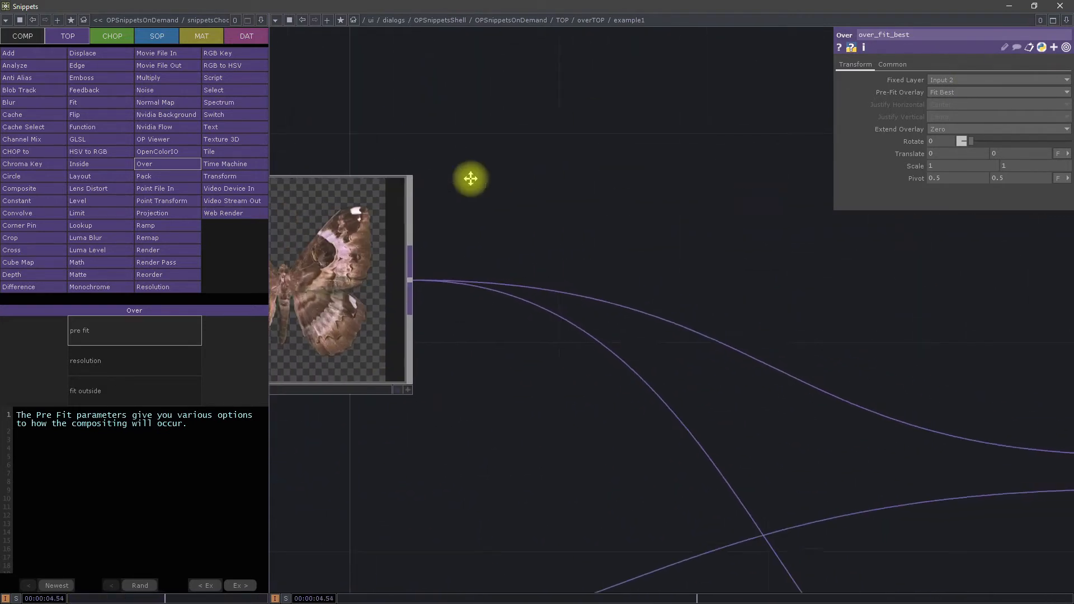
scroll(570, 263, up, 5)
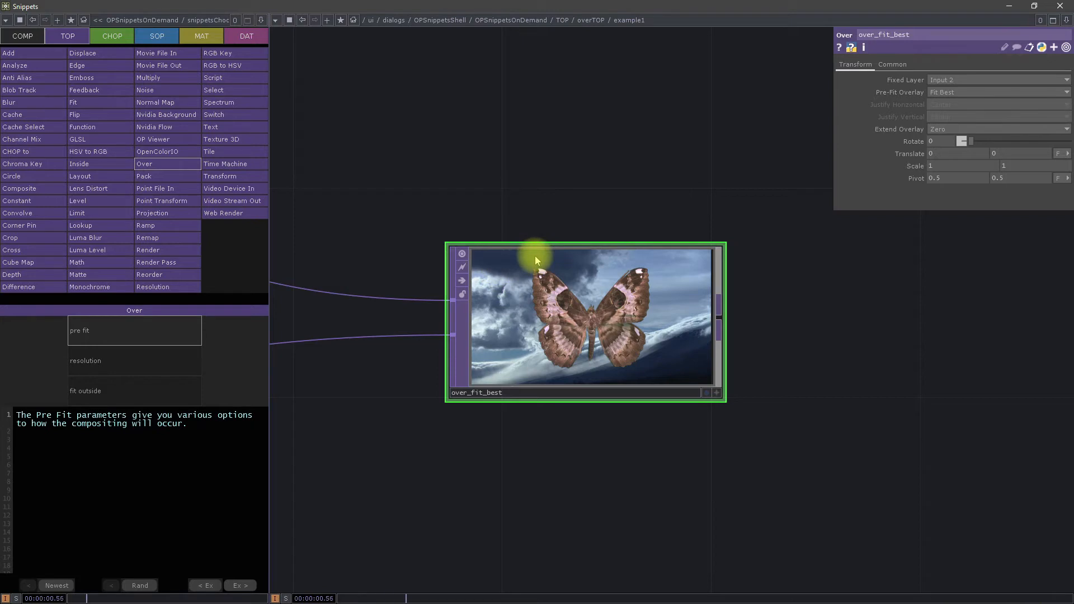
scroll(654, 222, down, 5)
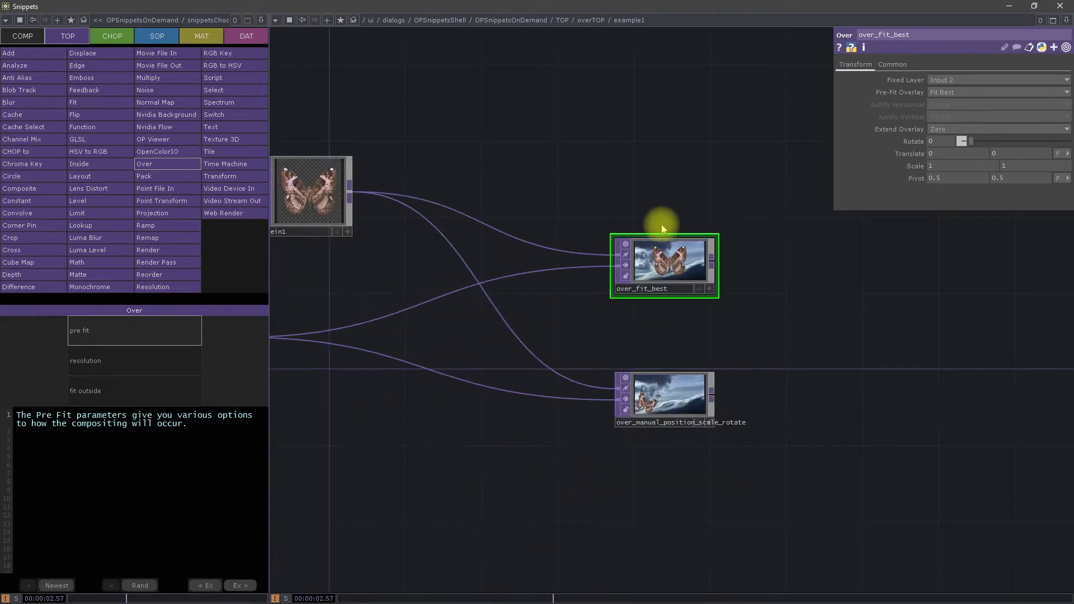
scroll(676, 192, up, 4)
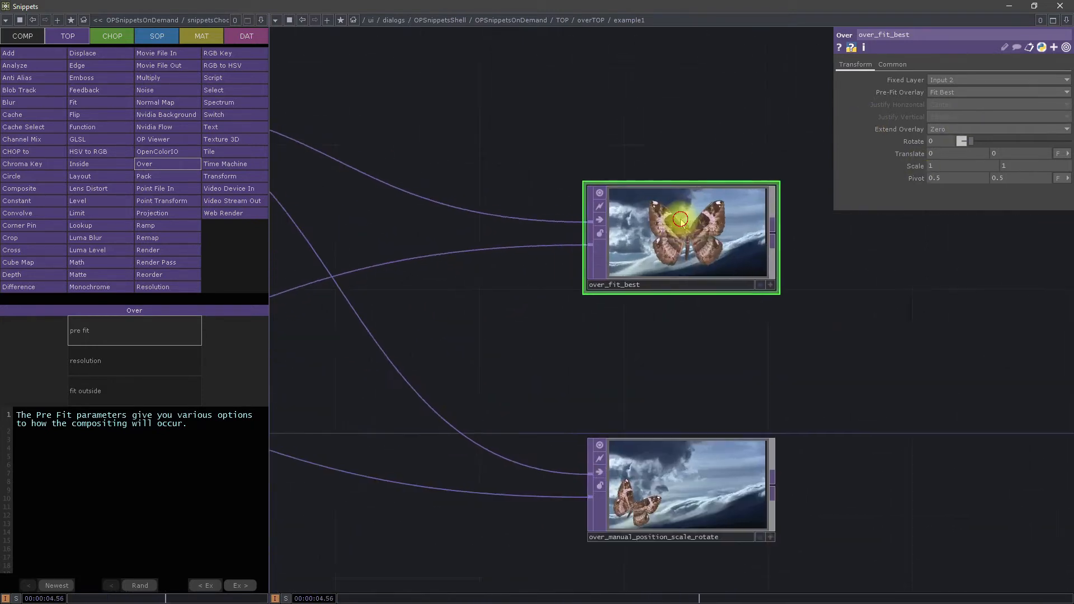
click(955, 94)
click(944, 108)
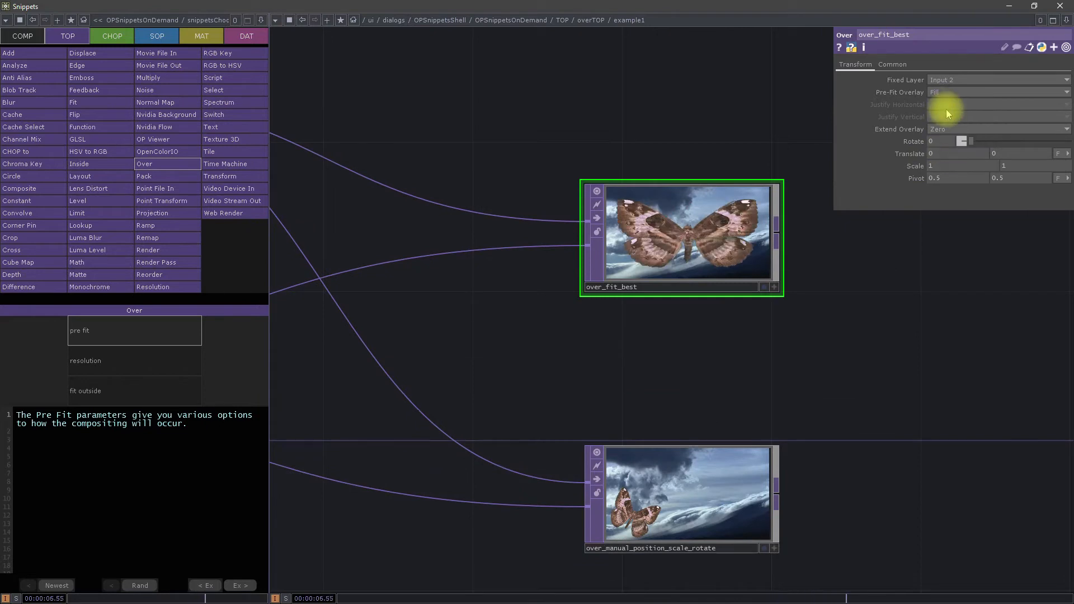
click(956, 93)
click(958, 137)
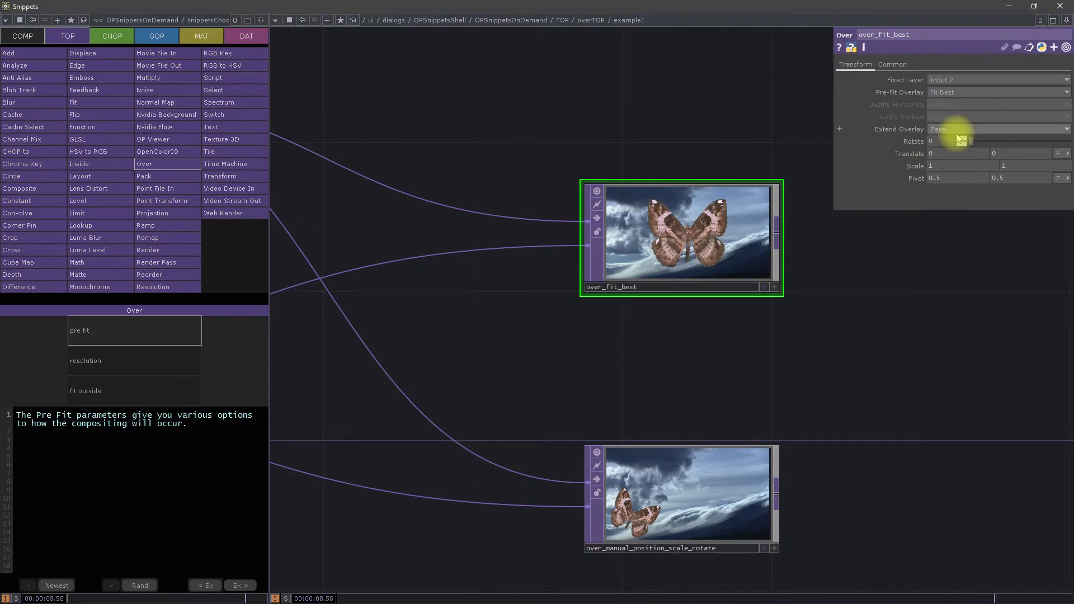
Step: Examine over_manual_position_scale_rotate's transform parameters, its two source connections and its composited image up close
drag(607, 394, 602, 323)
scroll(607, 349, down, 1)
scroll(608, 348, down, 2)
drag(570, 495, 706, 468)
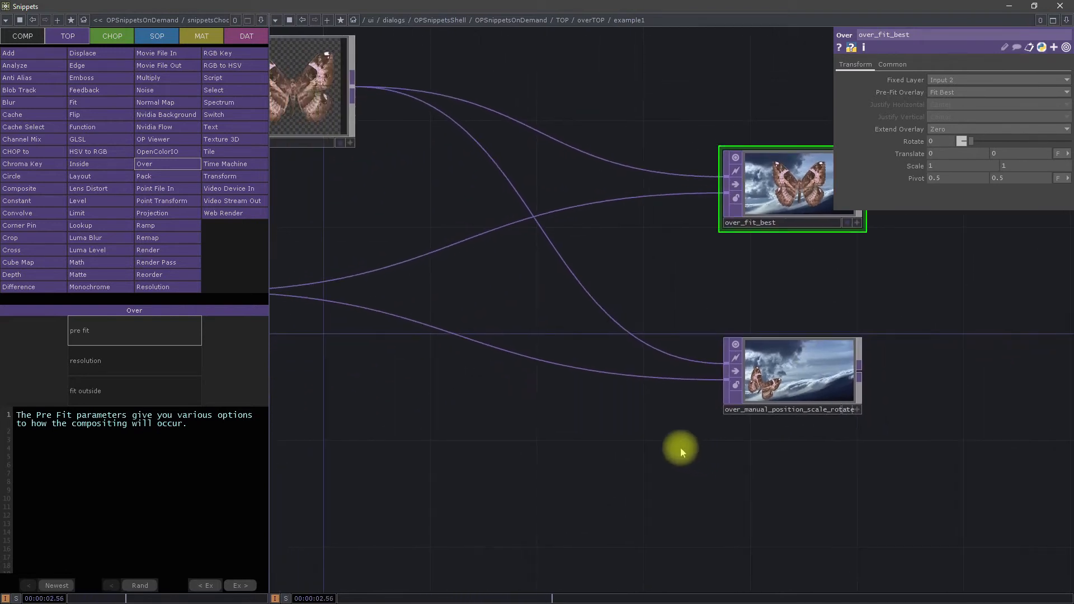
click(802, 376)
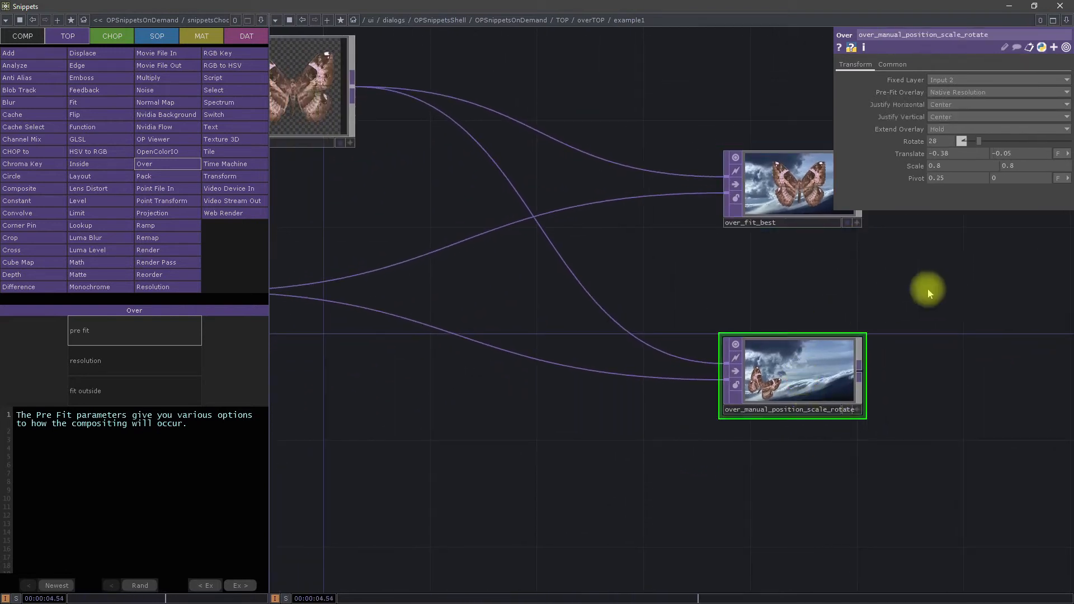
mouse_move(838, 304)
mouse_down()
mouse_move(923, 312)
mouse_move(865, 288)
mouse_move(853, 298)
mouse_up()
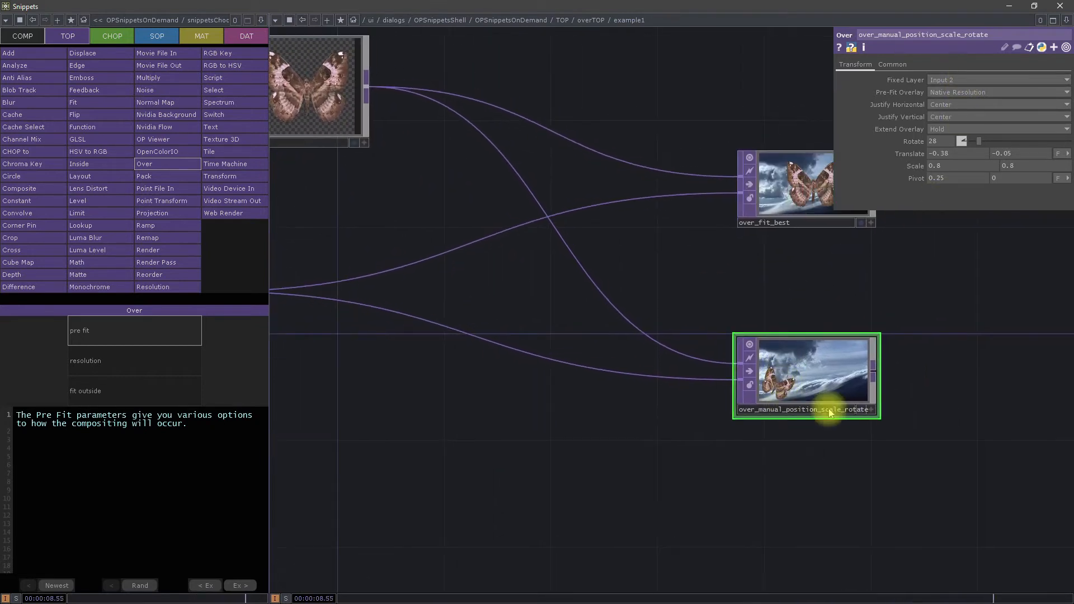
drag(631, 304, 897, 269)
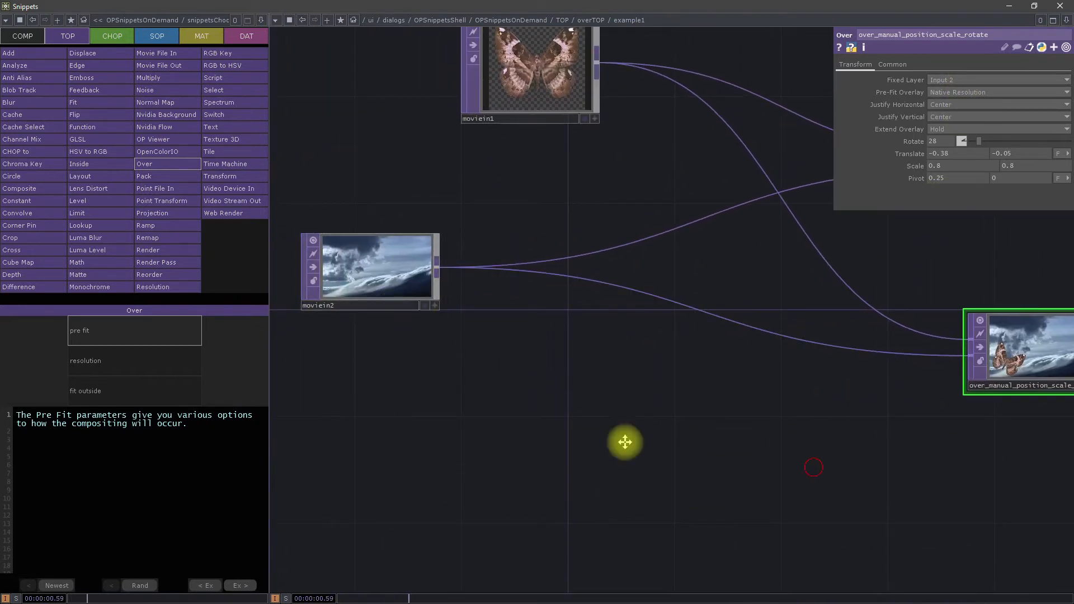
drag(813, 468, 594, 439)
scroll(917, 319, up, 6)
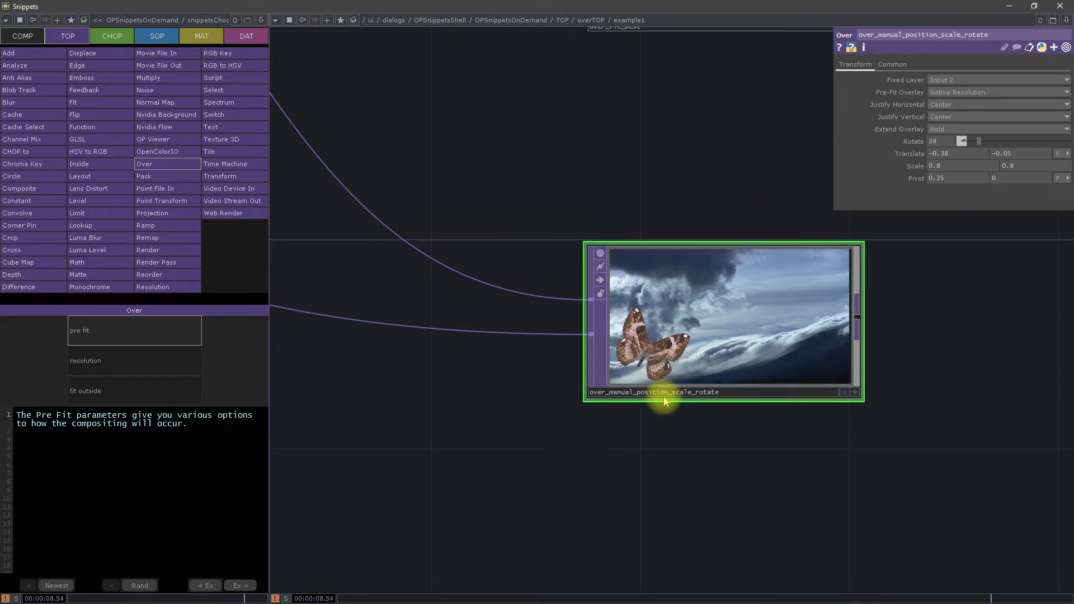
Step: Open the Over TOP's resolution example and inspect the parameters and node information of constant1 and overForceResolution
click(132, 363)
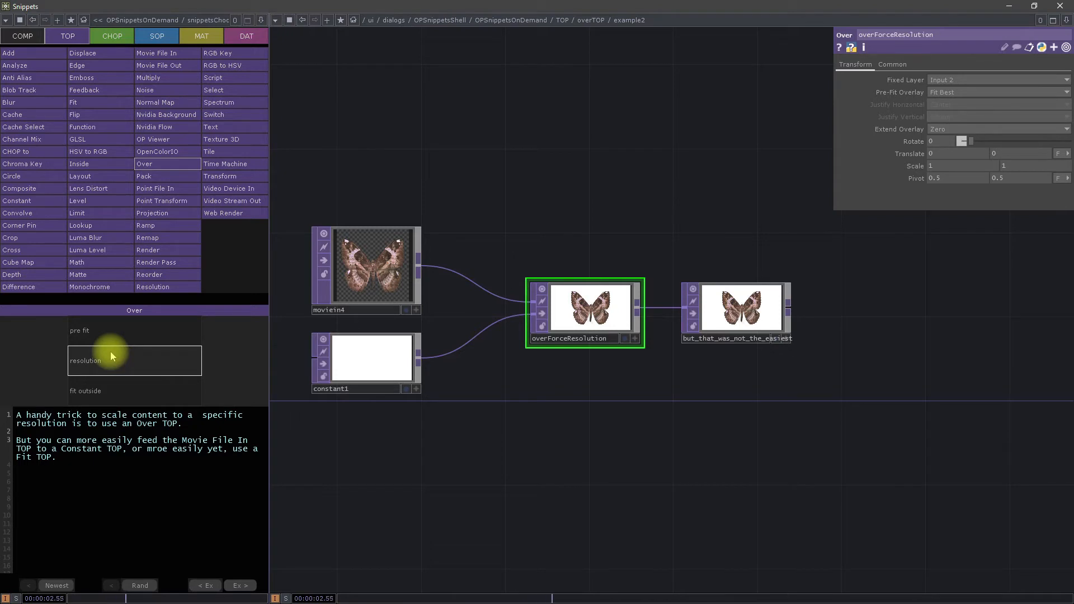
drag(593, 207, 614, 182)
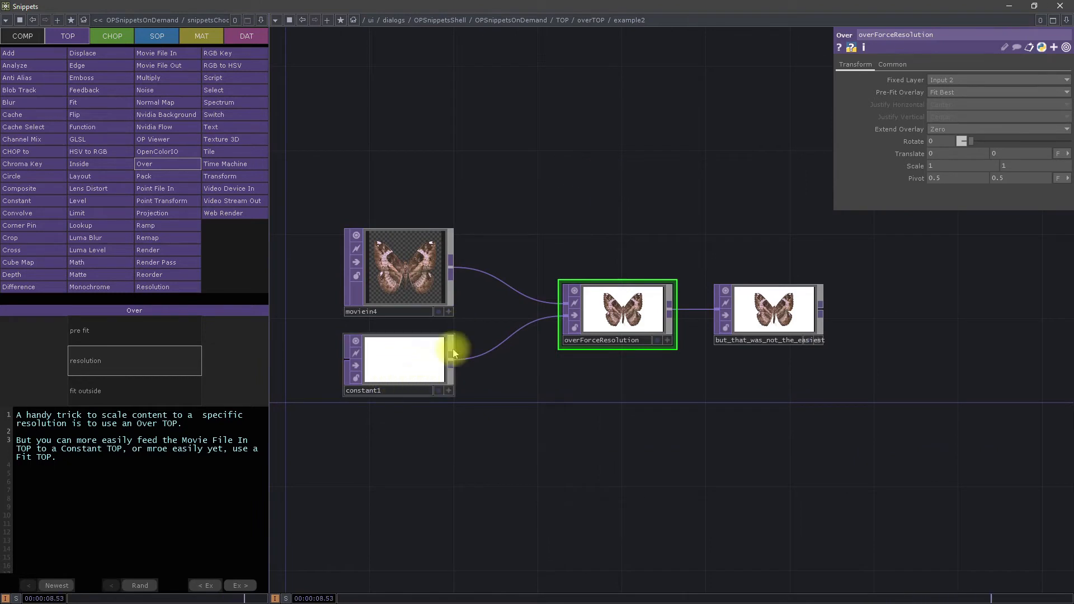
click(390, 372)
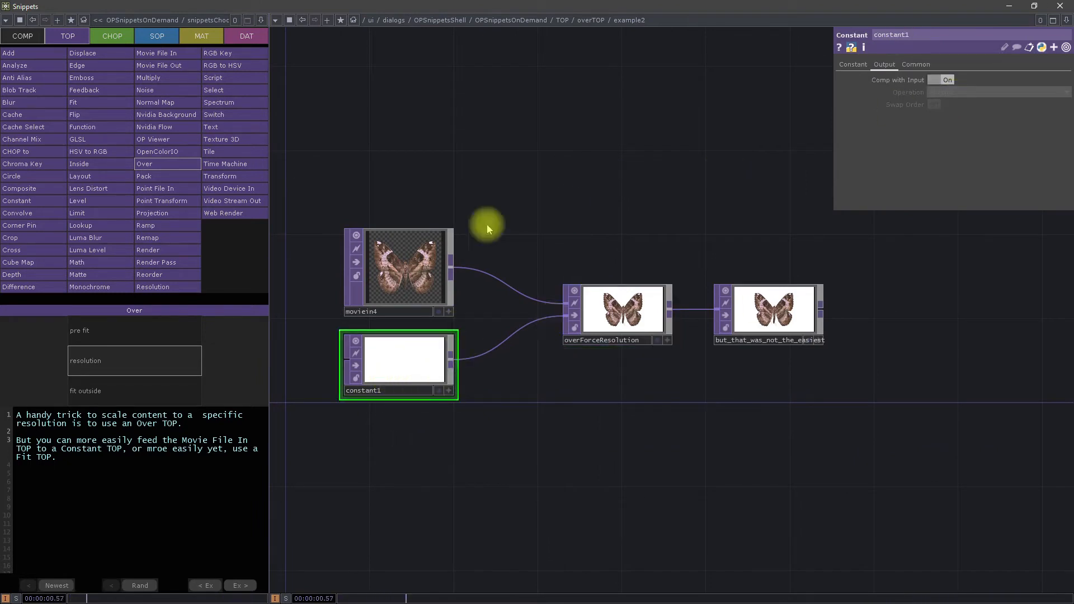
click(613, 310)
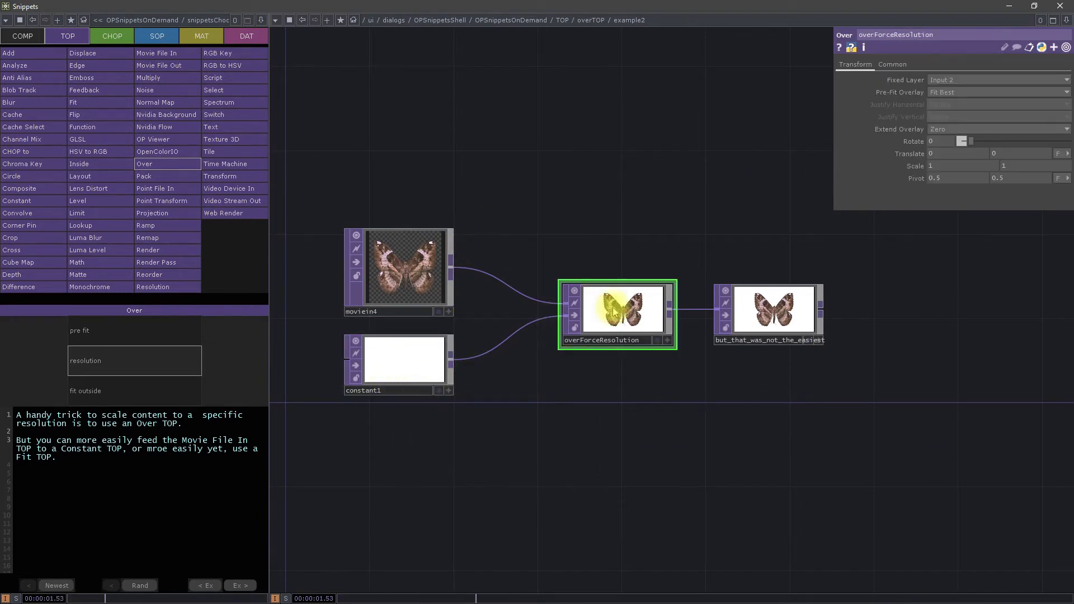
click(947, 79)
click(966, 87)
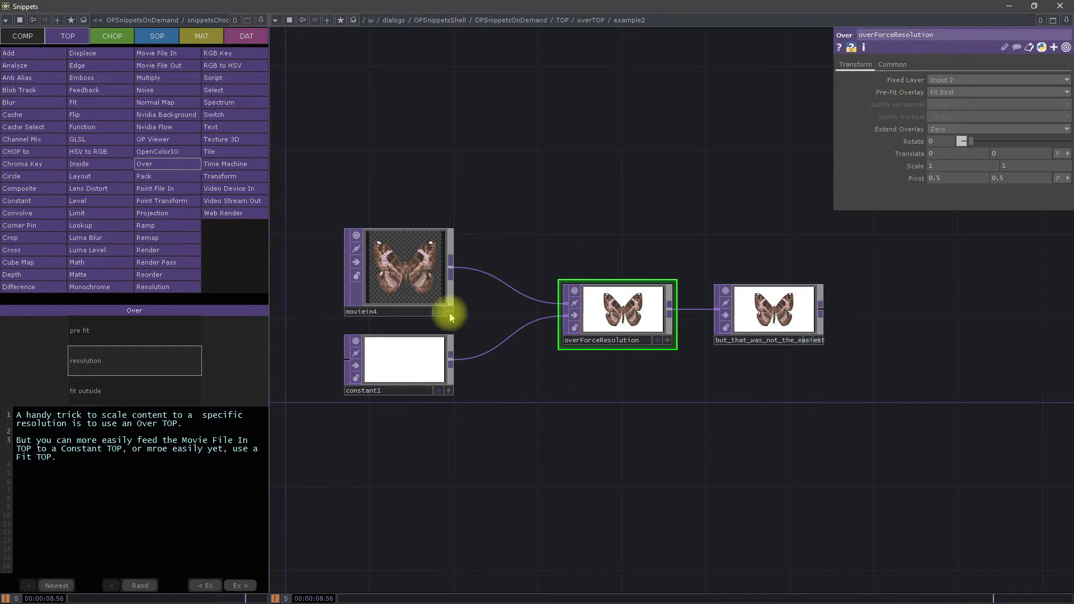
middle_click(404, 354)
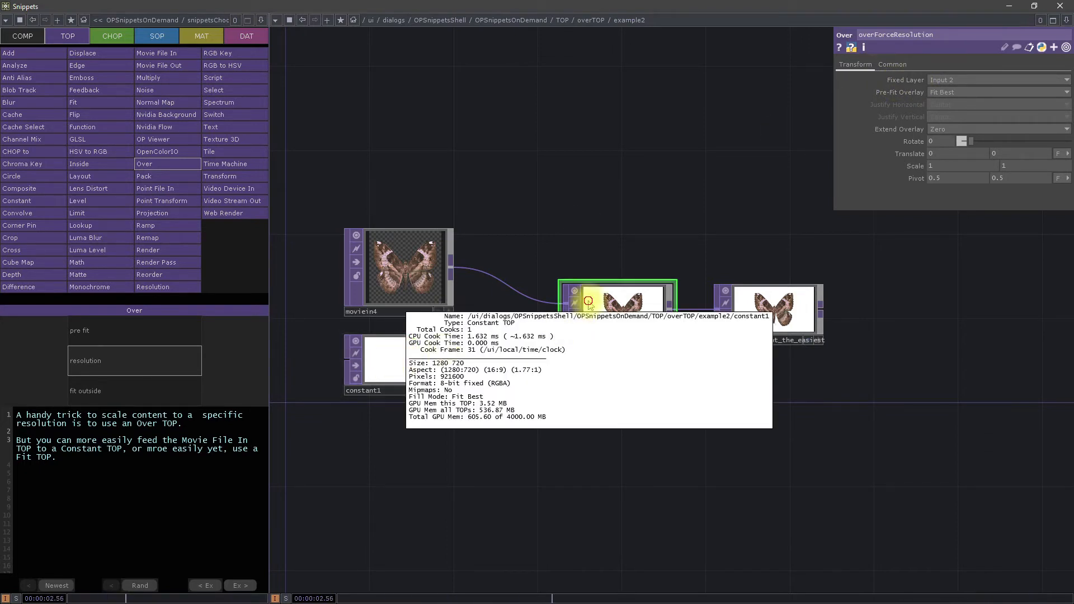
middle_click(612, 303)
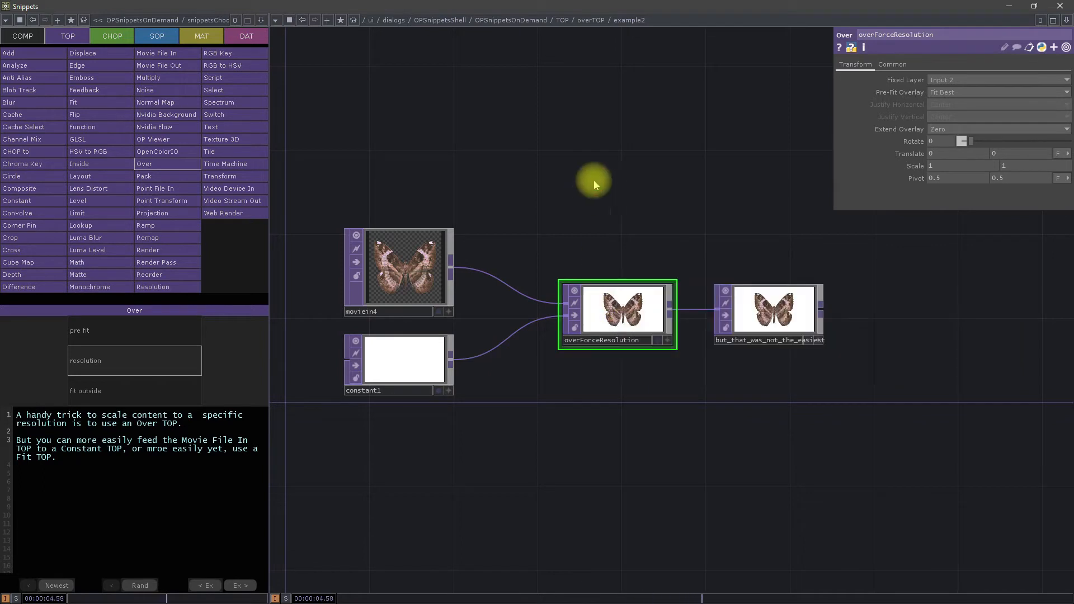
Step: Try Input 1 as overForceResolution's Fixed Layer, compare its resolution with moviein4's, and restore Input 2
click(939, 83)
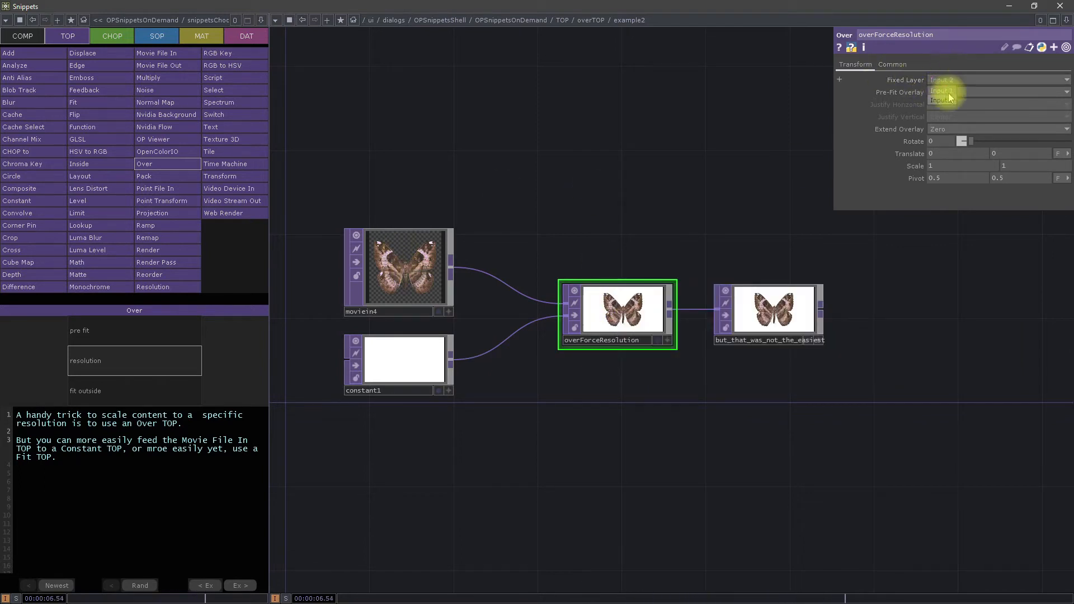
click(947, 89)
scroll(610, 305, up, 3)
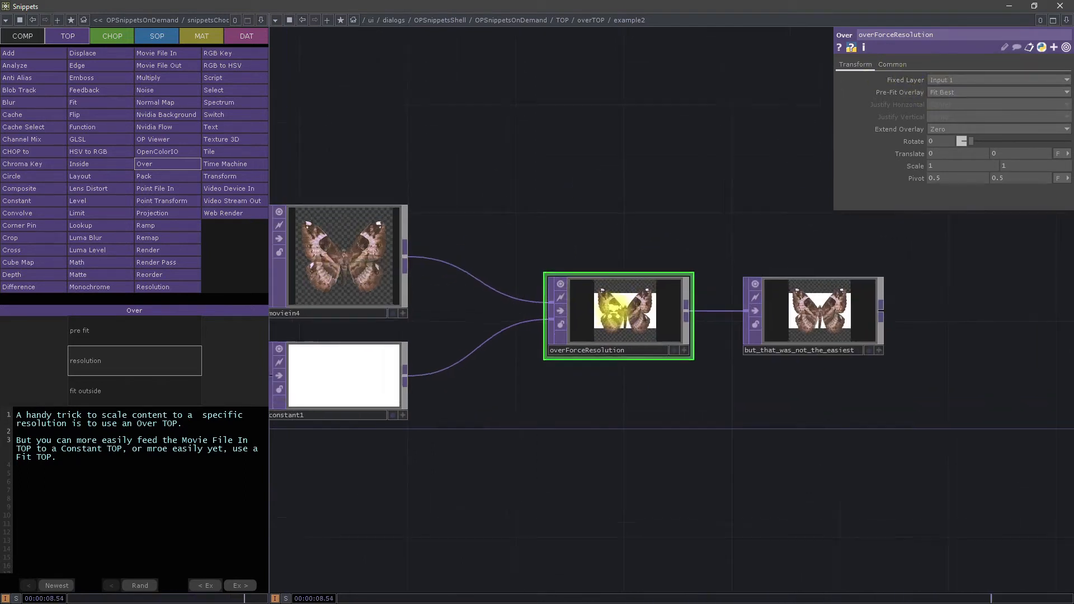
middle_click(328, 272)
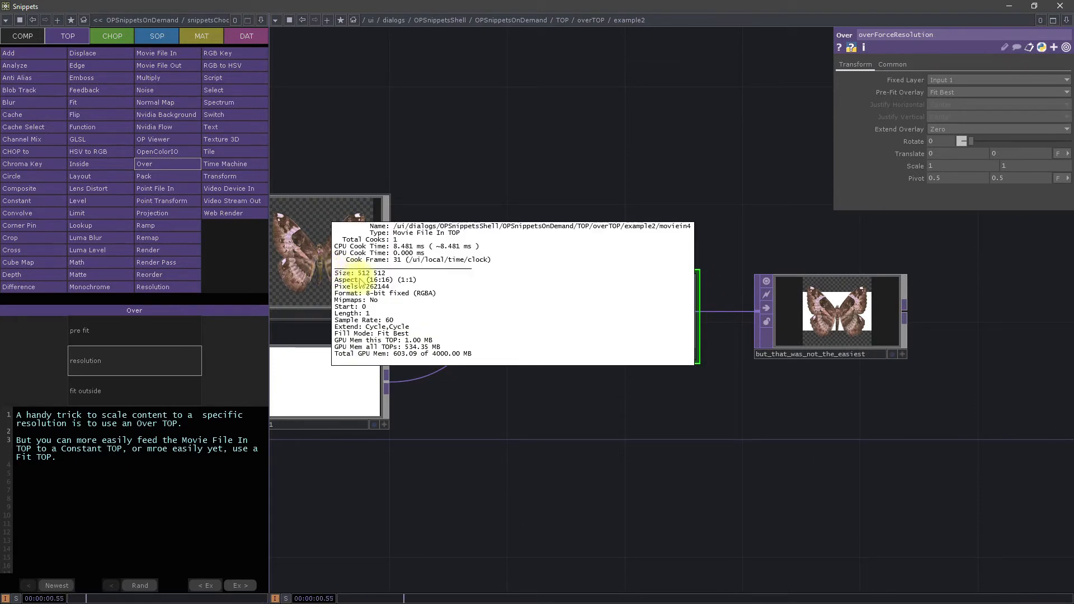
middle_click(576, 300)
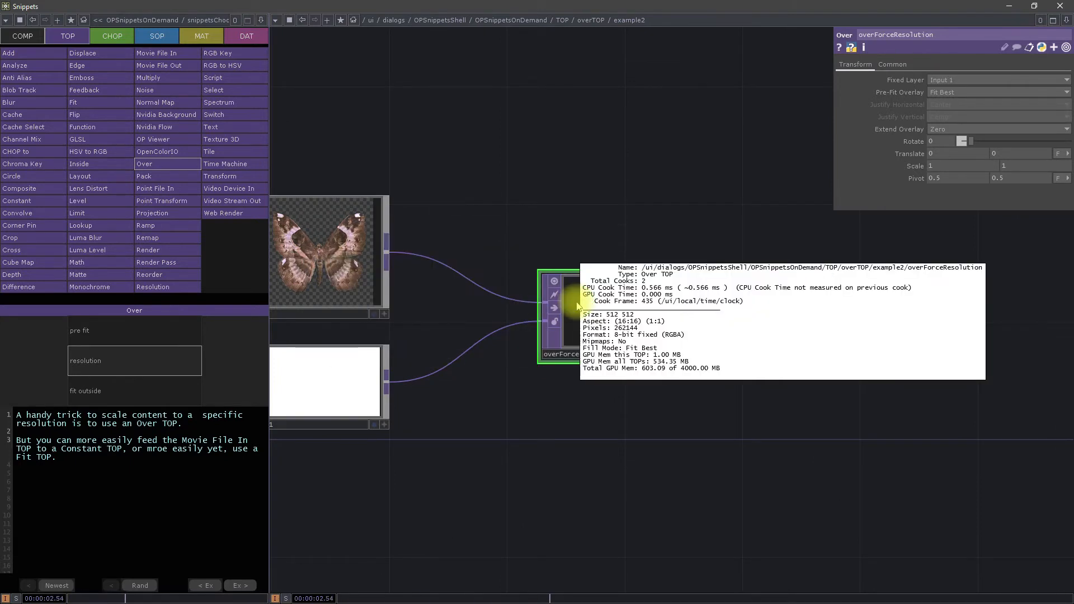
click(972, 82)
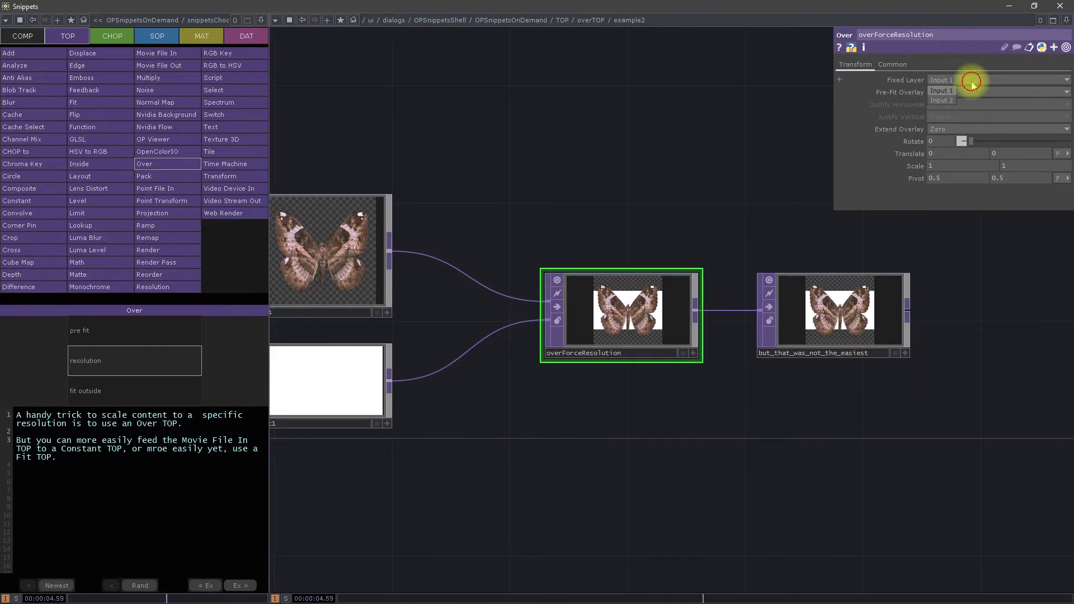
click(949, 101)
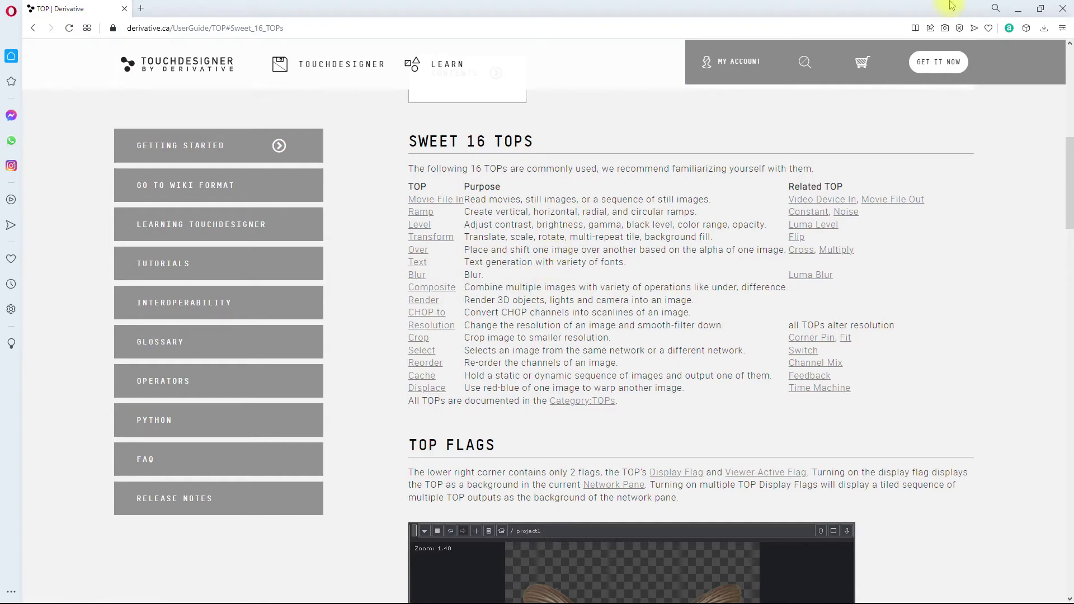
Step: Return from the browser's Sweet 16 TOPs list to TouchDesigner's snippets and examine the Text TOP's from dat example
click(1017, 9)
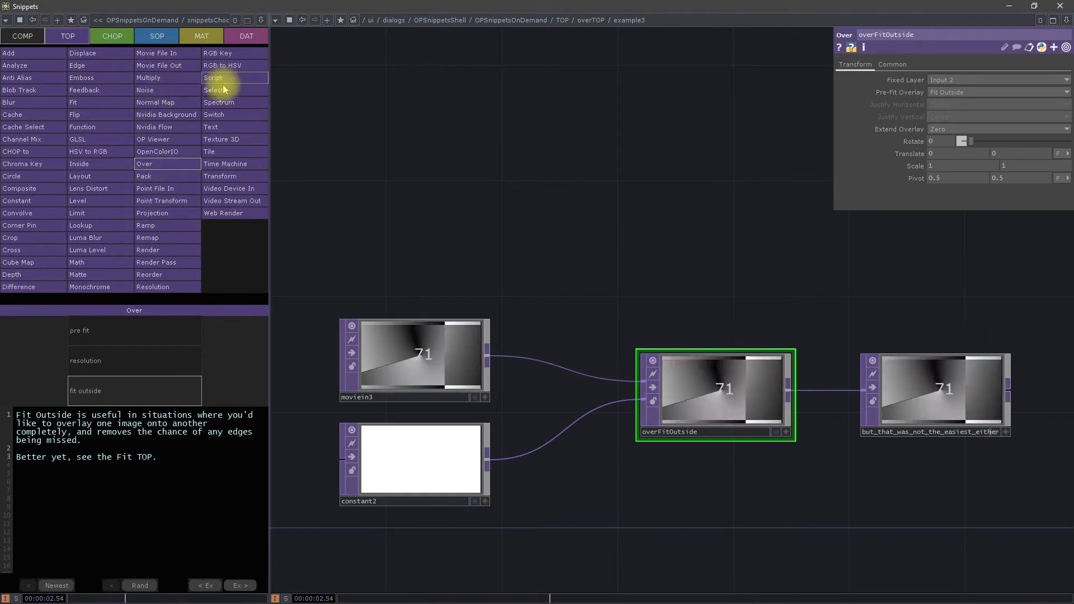
click(224, 133)
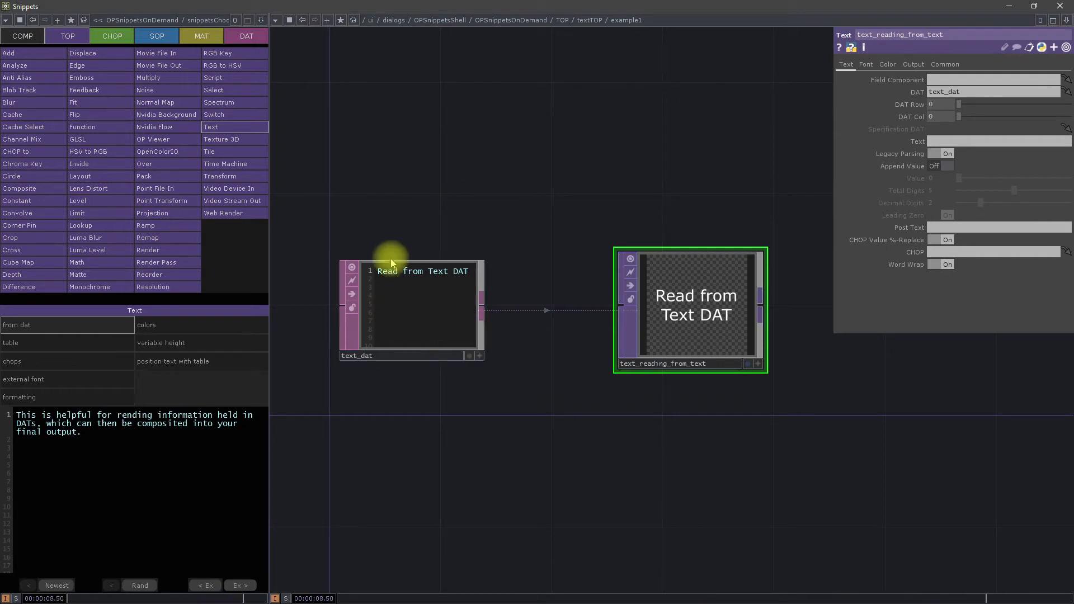
scroll(910, 148, down, 2)
drag(723, 136, 710, 203)
scroll(710, 227, up, 5)
scroll(710, 202, down, 3)
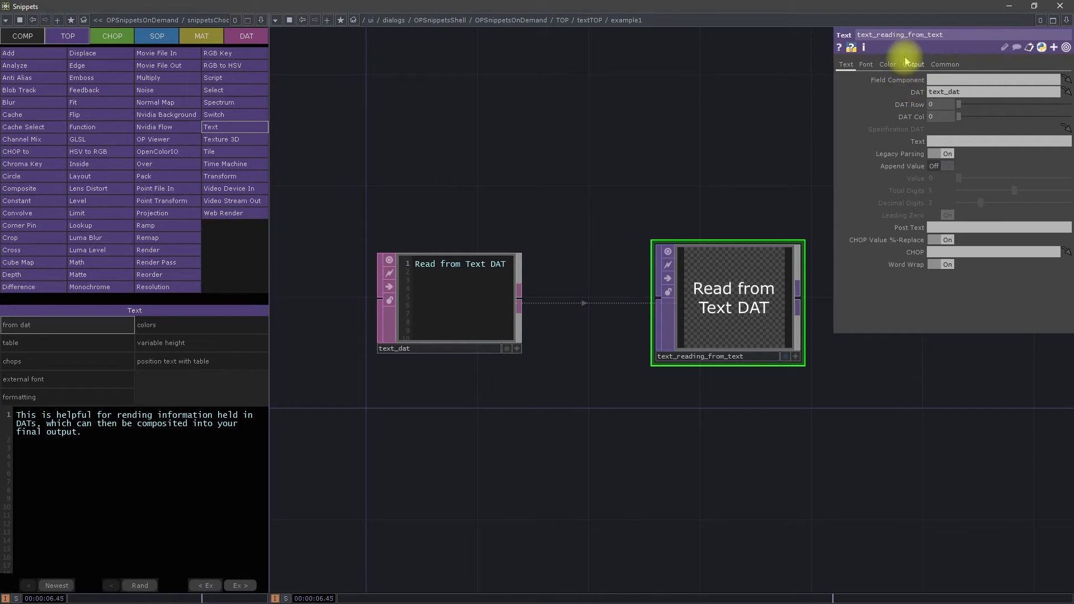
Step: Open the Text TOP's table example and set text_reading_from_table's DAT Row to 1 and DAT Col to 0
click(88, 343)
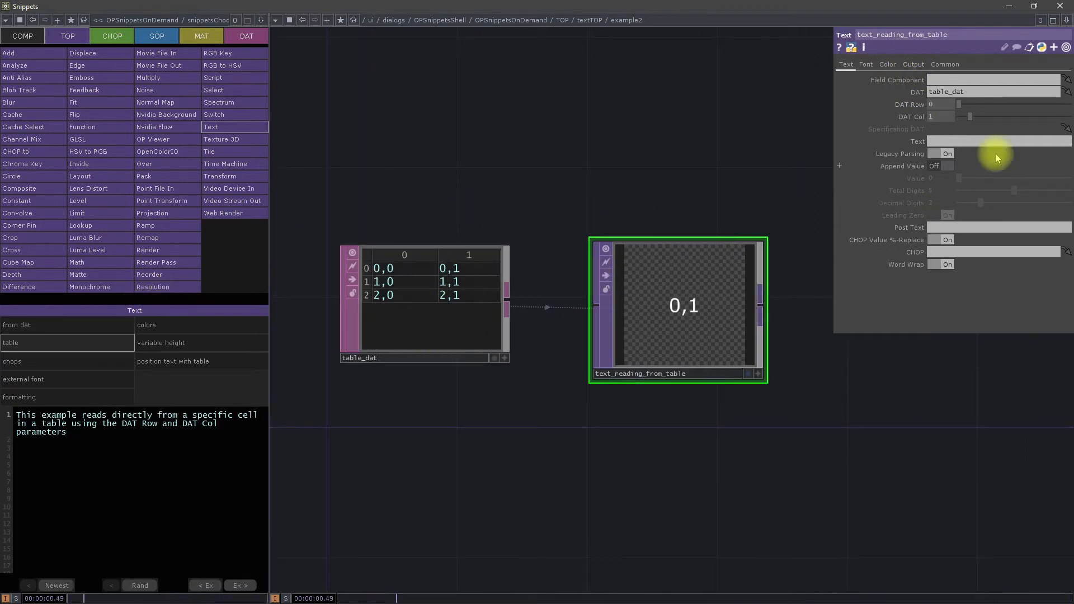
mouse_move(963, 106)
mouse_down()
mouse_move(983, 109)
mouse_move(972, 112)
mouse_move(978, 119)
mouse_move(969, 105)
mouse_move(960, 119)
mouse_up()
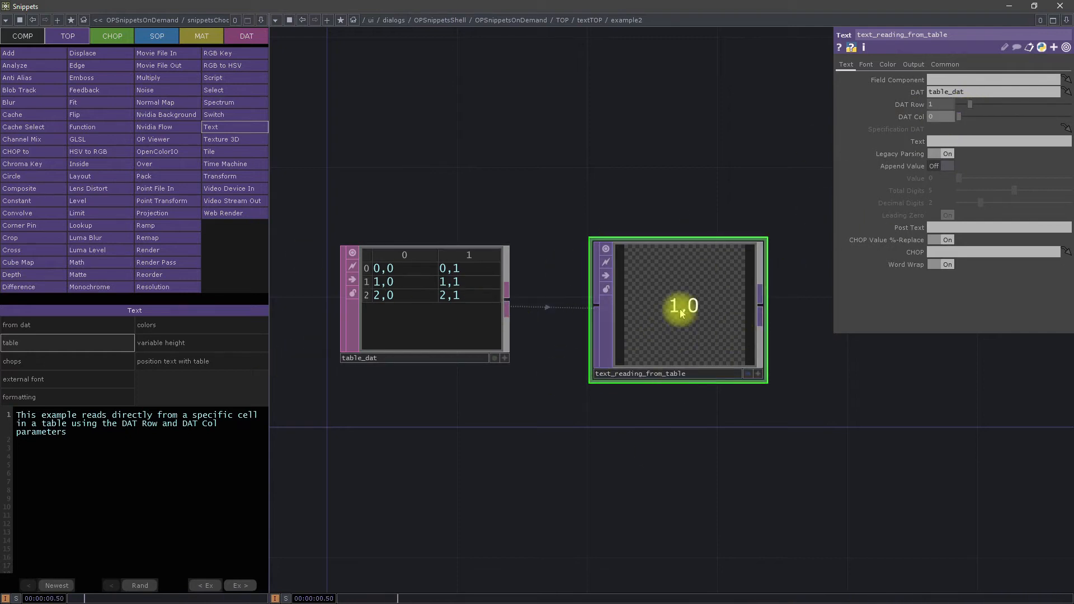
Step: View text_using_chop_value's parameters in the Text TOP's chops example and the font settings in its external font example
click(47, 358)
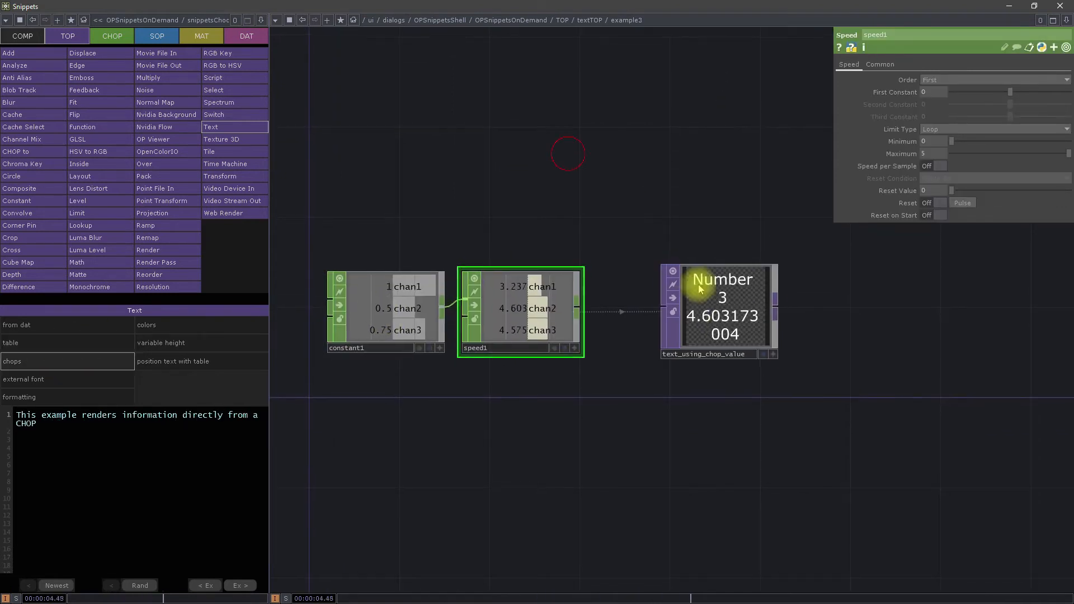
click(709, 330)
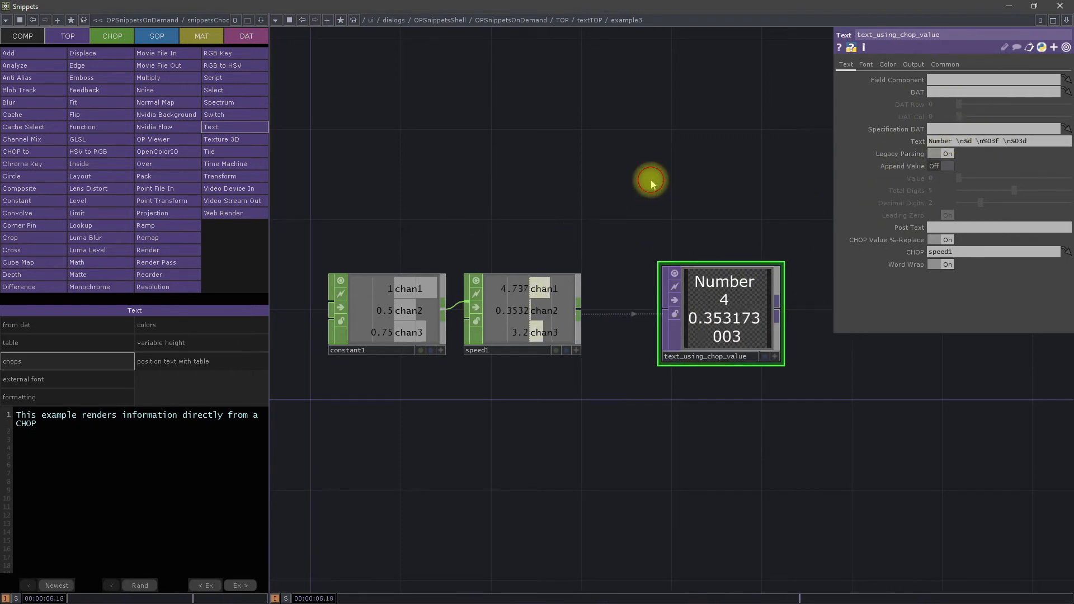
click(31, 381)
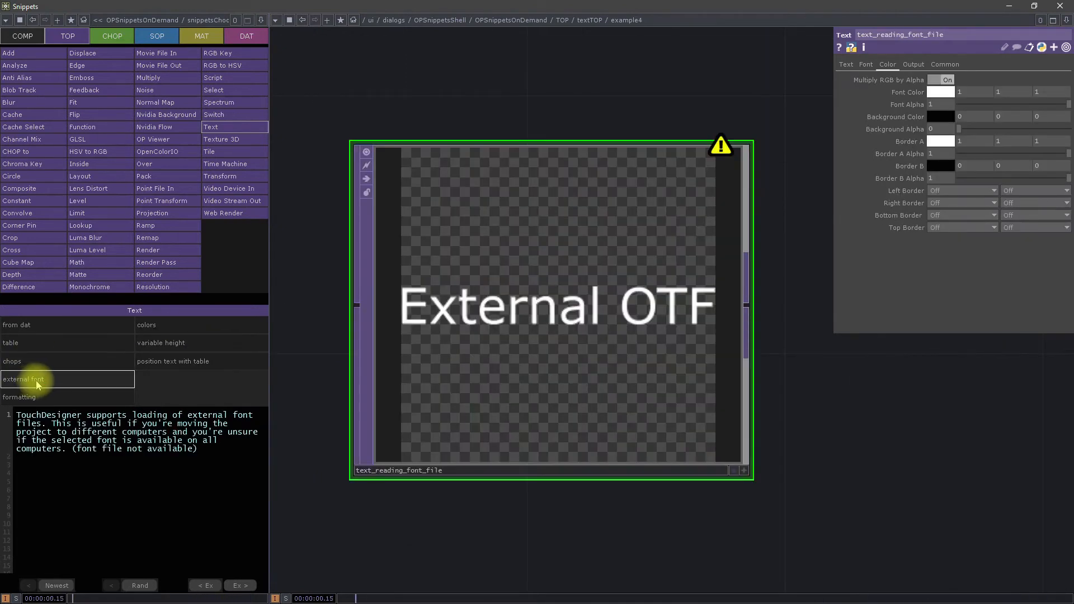
click(865, 65)
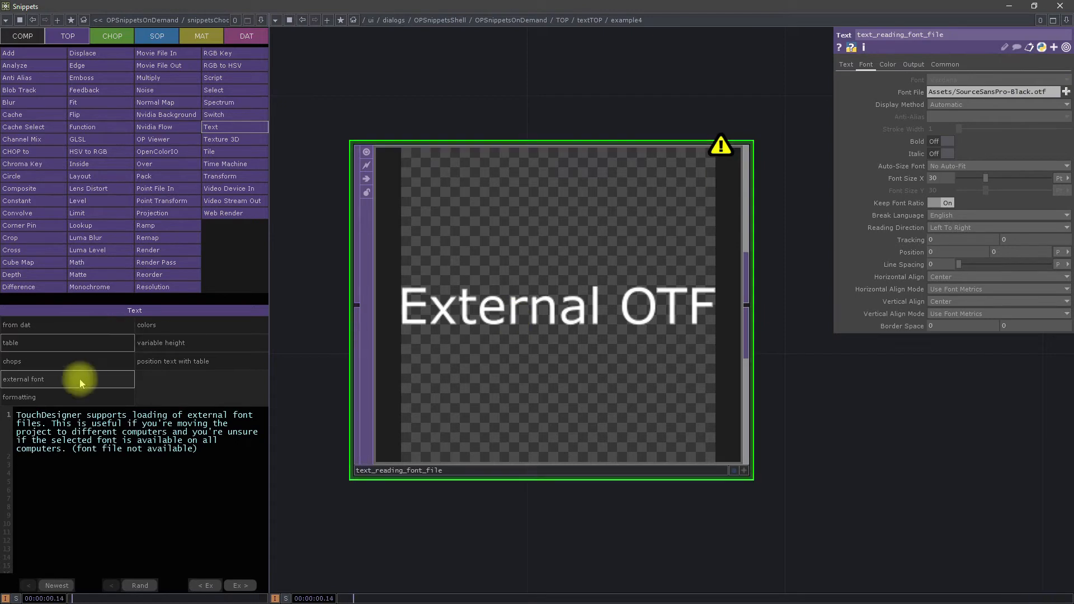
Step: View the font settings in the Text TOP's formatting example and open its colors example
click(84, 399)
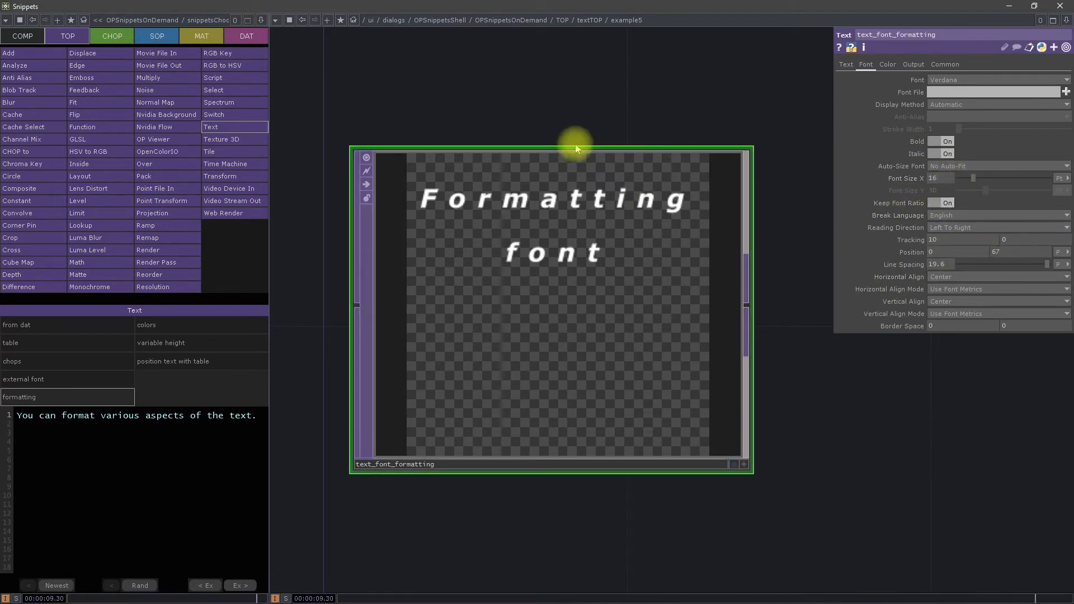
click(199, 329)
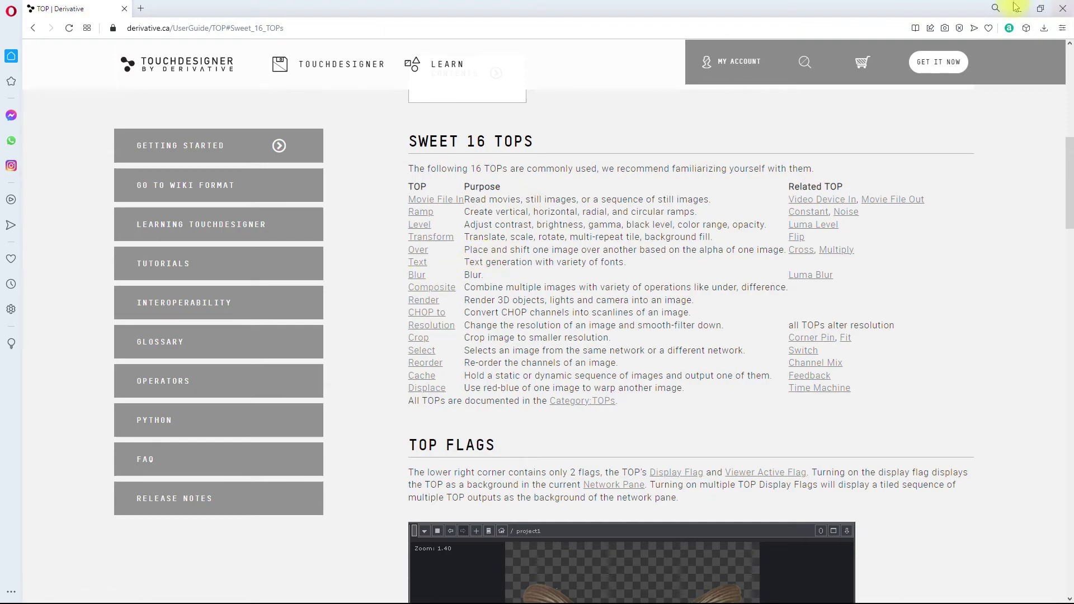
Step: Return from the browser to the snippets, glance over the Text TOP's variable height example and open the Blur TOP's examples
click(1018, 12)
drag(612, 427, 642, 325)
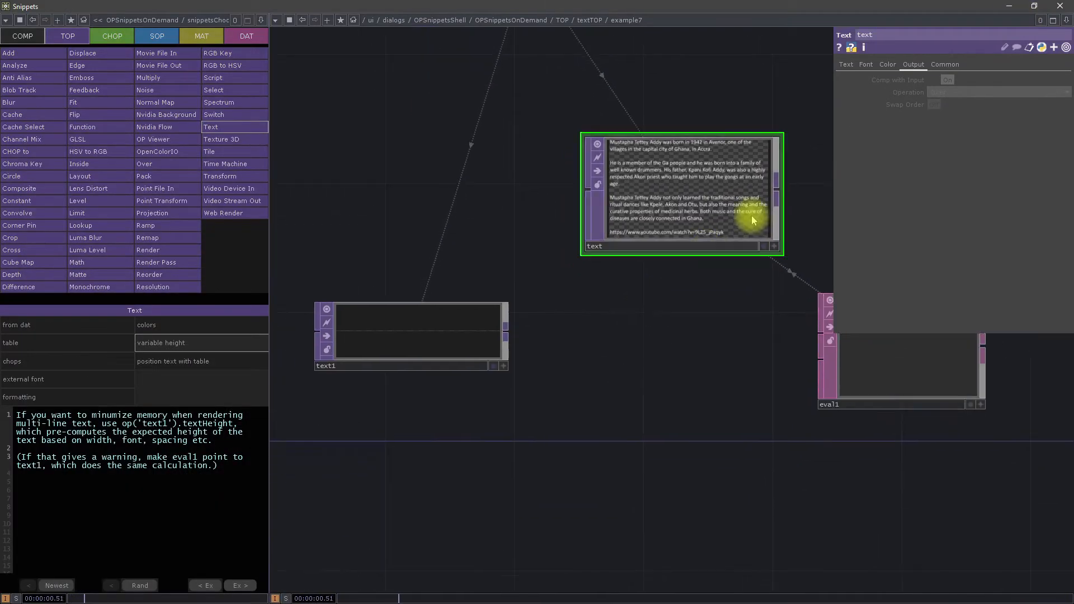
drag(490, 371, 571, 201)
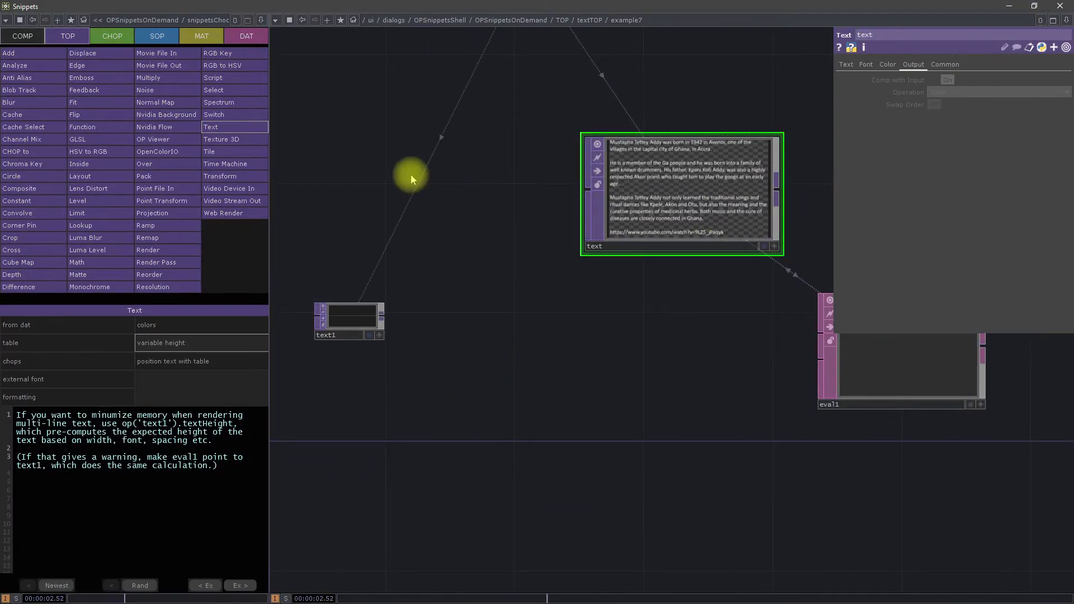
click(25, 102)
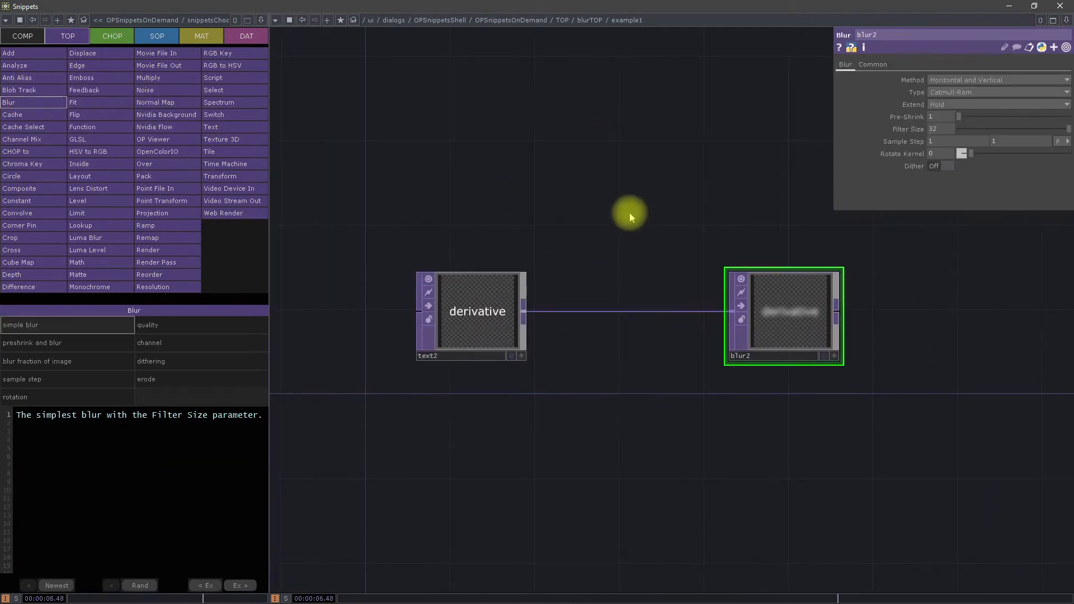
Step: Examine the Blur TOP's simple blur example and blur2's Pre-Shrink and Filter Size parameters
drag(630, 242, 682, 292)
middle_drag(590, 374, 643, 313)
drag(673, 265, 576, 265)
middle_drag(593, 263, 582, 267)
middle_drag(743, 311, 770, 331)
drag(510, 414, 614, 410)
middle_drag(614, 410, 588, 385)
drag(421, 360, 560, 377)
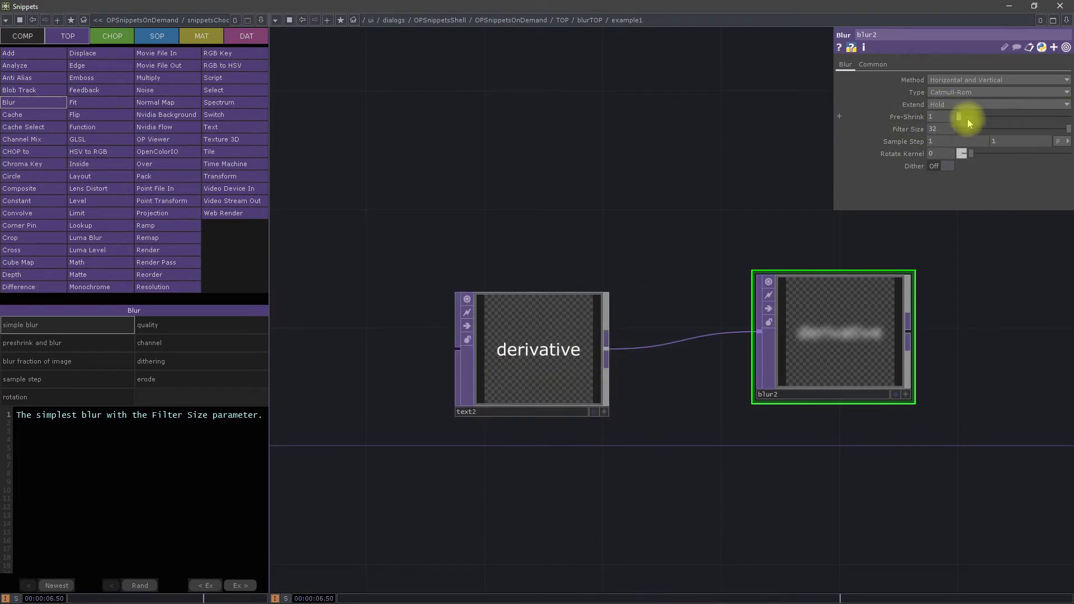
scroll(955, 134, down, 4)
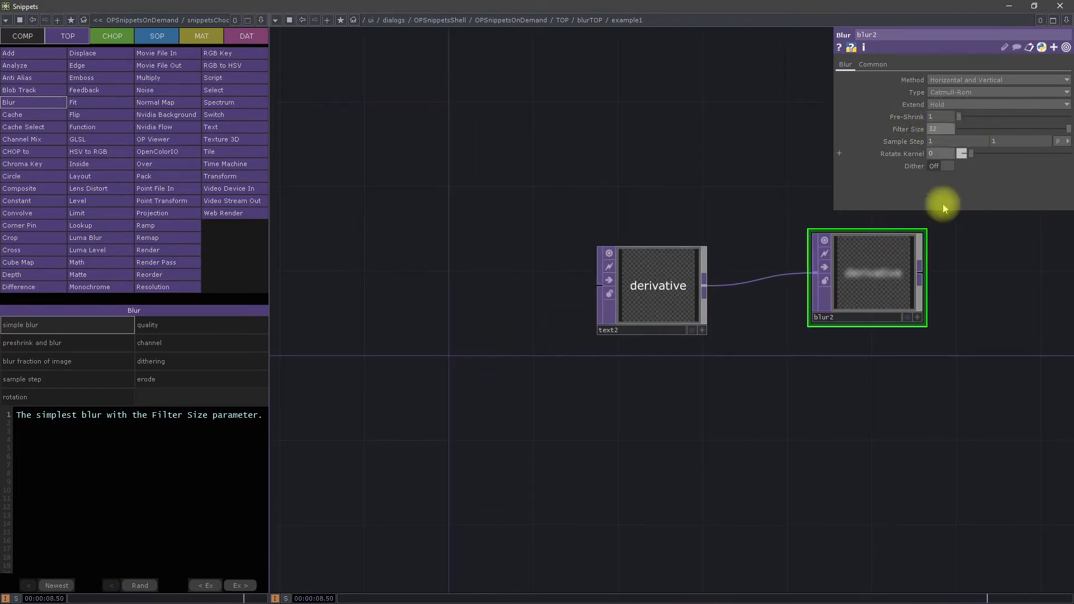
scroll(939, 201, up, 7)
middle_drag(946, 119, 874, 124)
drag(966, 131, 939, 128)
Step: Open the Blur TOP's sample step example and compare the parameters of blur_sample_step_x and blur_sample_step_y
click(42, 378)
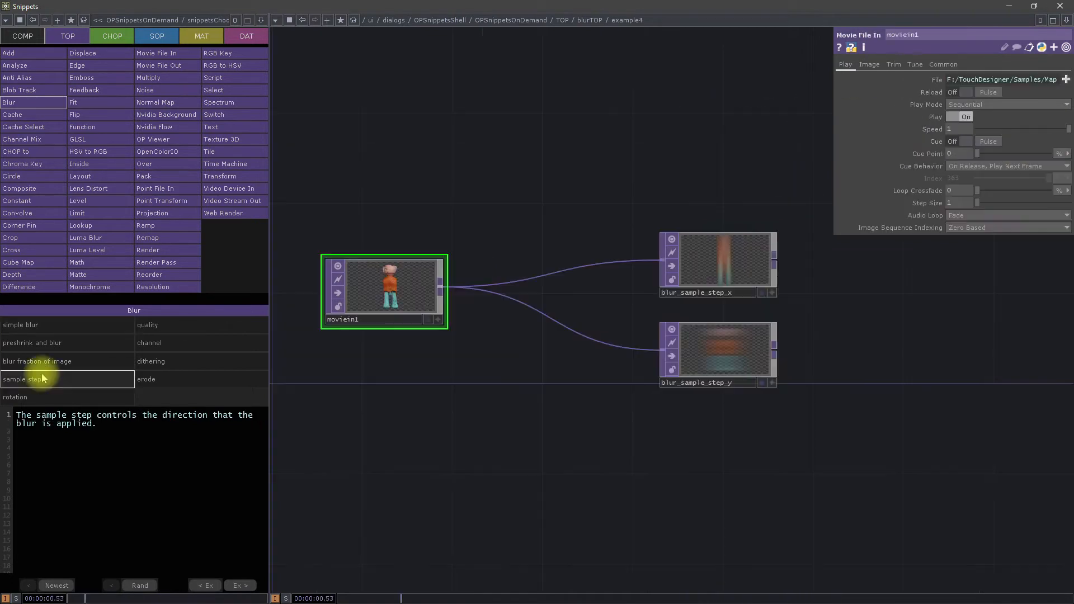
drag(415, 200, 527, 218)
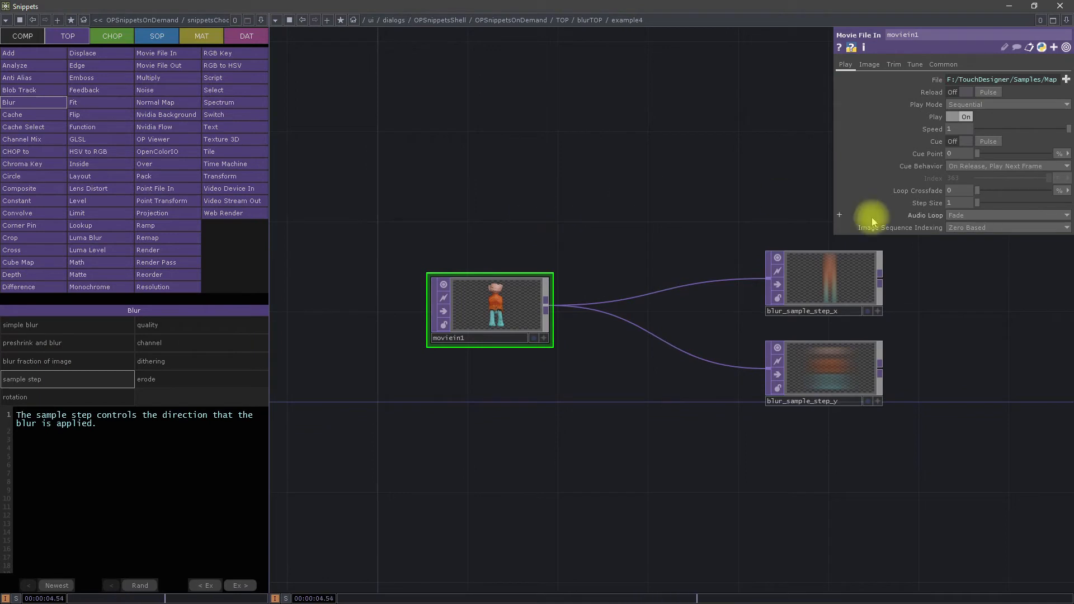
click(805, 280)
drag(1011, 340, 878, 340)
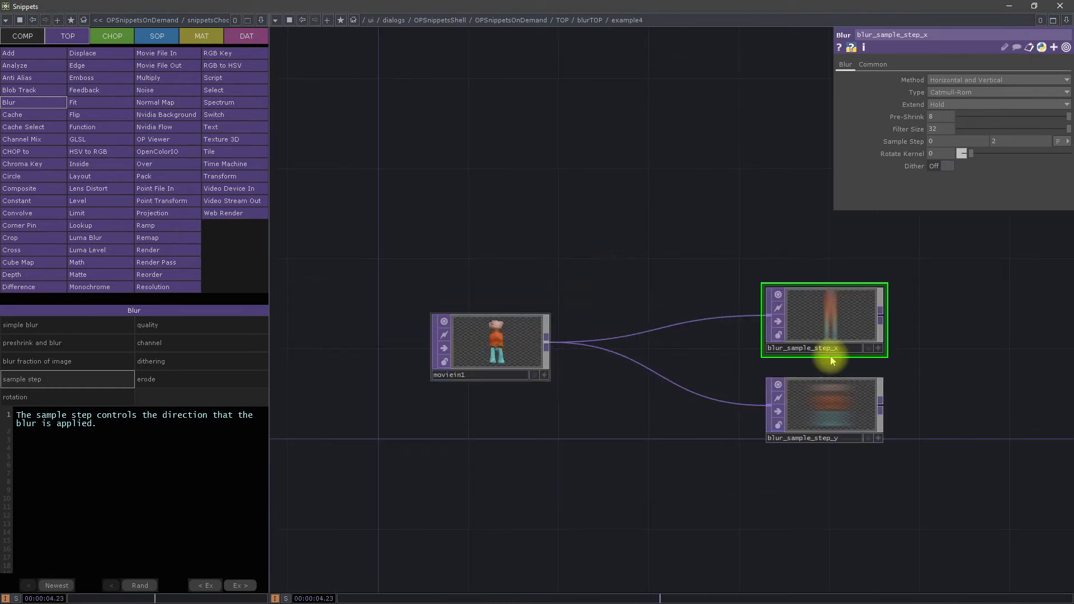
scroll(839, 392, up, 3)
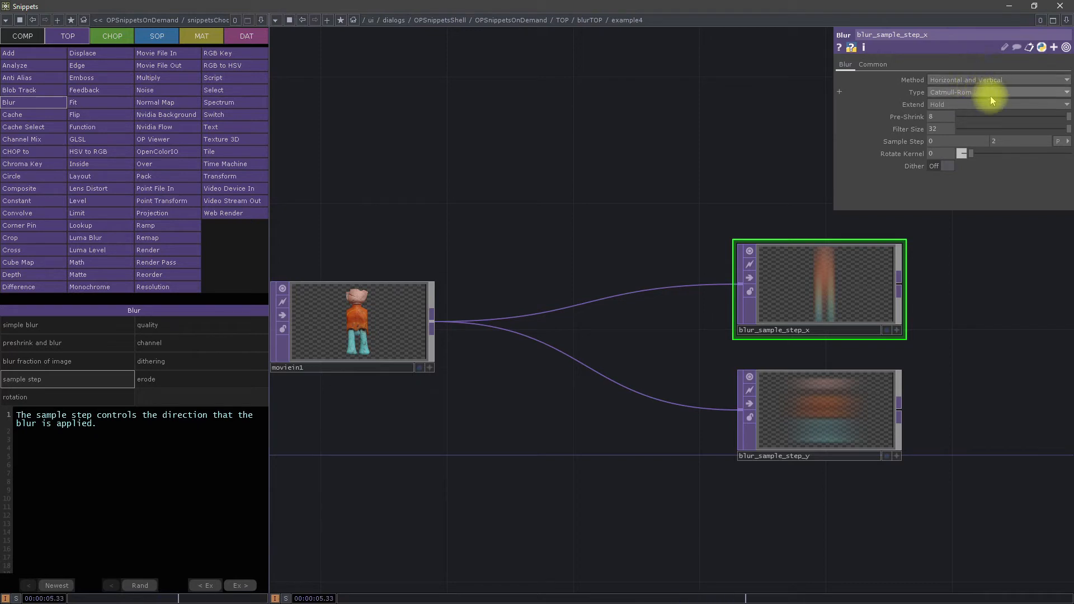
click(827, 421)
click(834, 285)
click(822, 442)
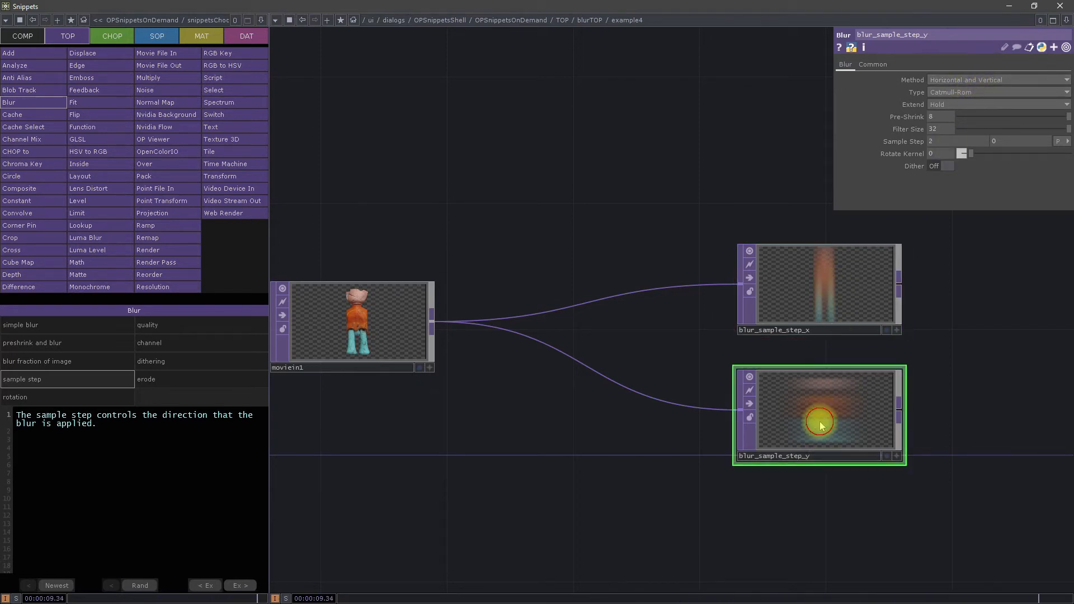
click(839, 283)
click(821, 411)
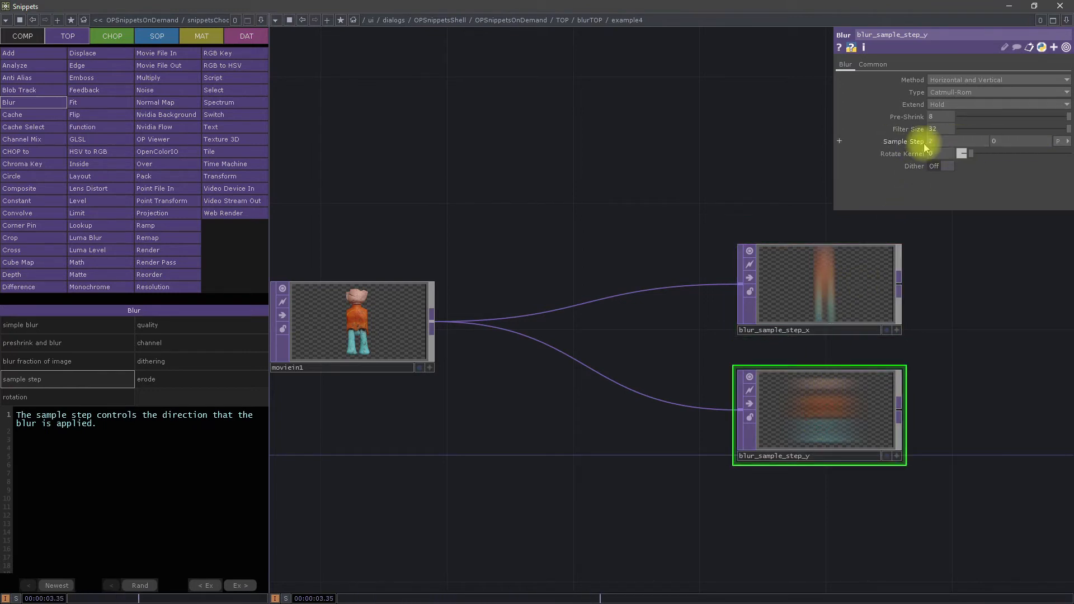
Step: Inspect the Sample Step parameter on both blur nodes and set blur_sample_step_y's offsetx to 3
click(897, 144)
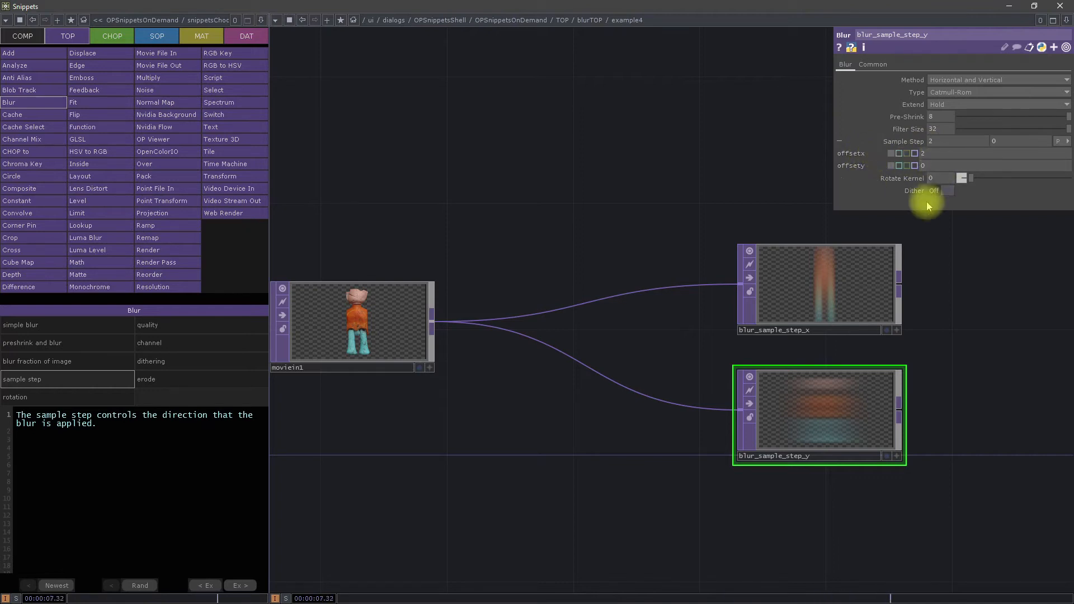
click(800, 289)
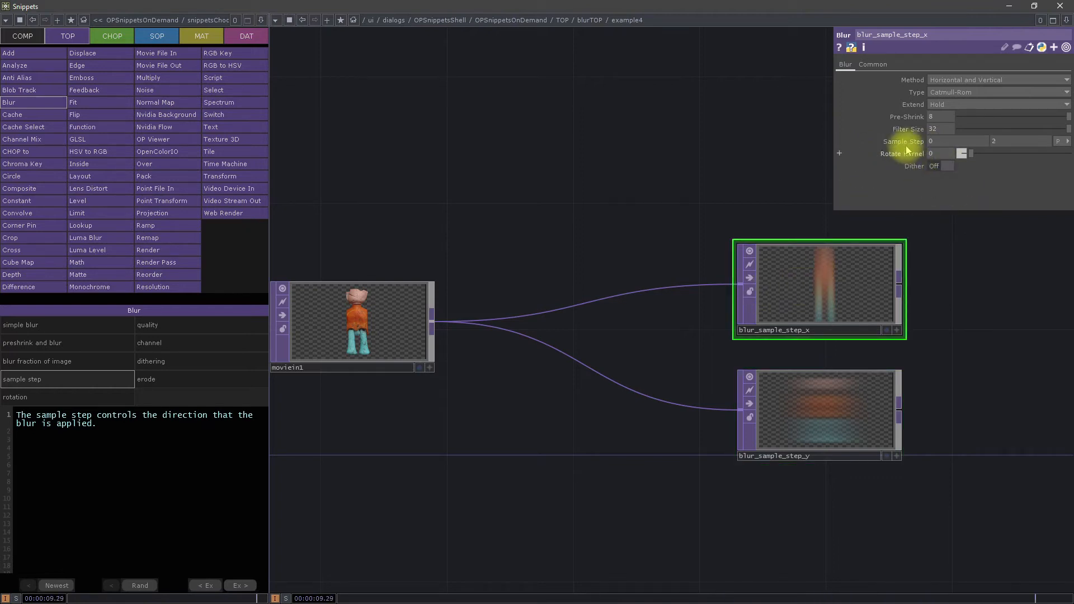
drag(931, 164, 753, 157)
click(806, 403)
drag(935, 156, 758, 140)
Step: Browse the Blur TOP's quality and dithering examples and view blur_only_red_channel in its channel example
click(174, 327)
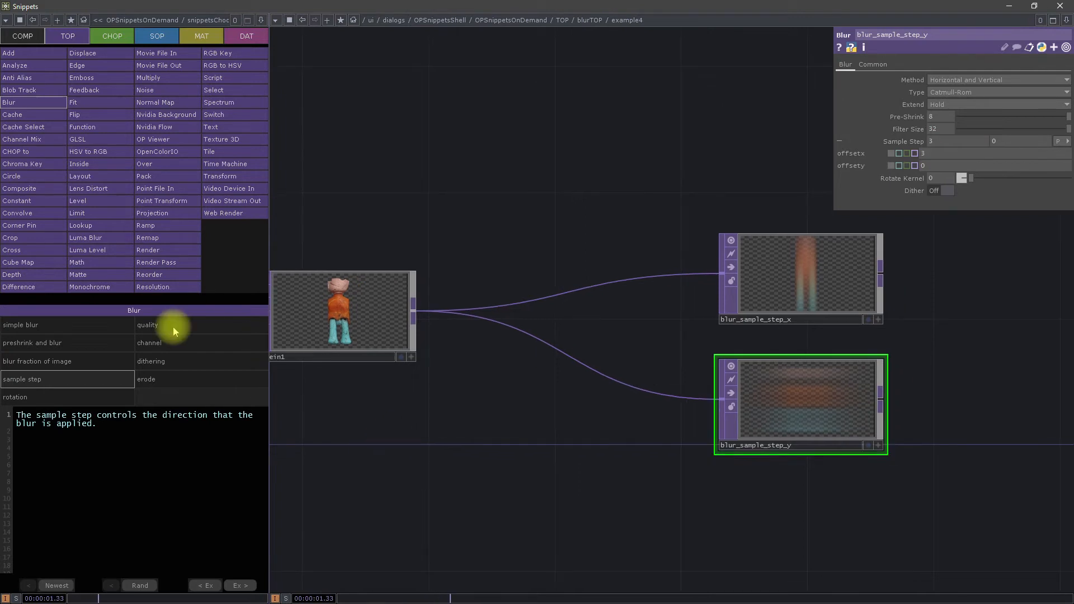
click(162, 346)
click(165, 364)
click(184, 344)
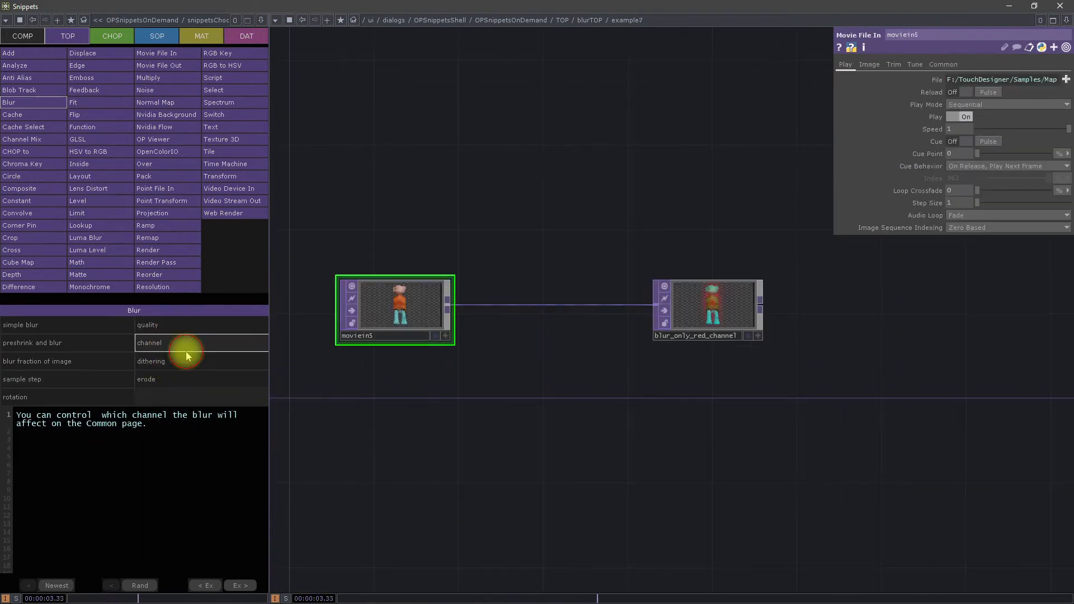
scroll(699, 316, up, 2)
scroll(699, 318, up, 2)
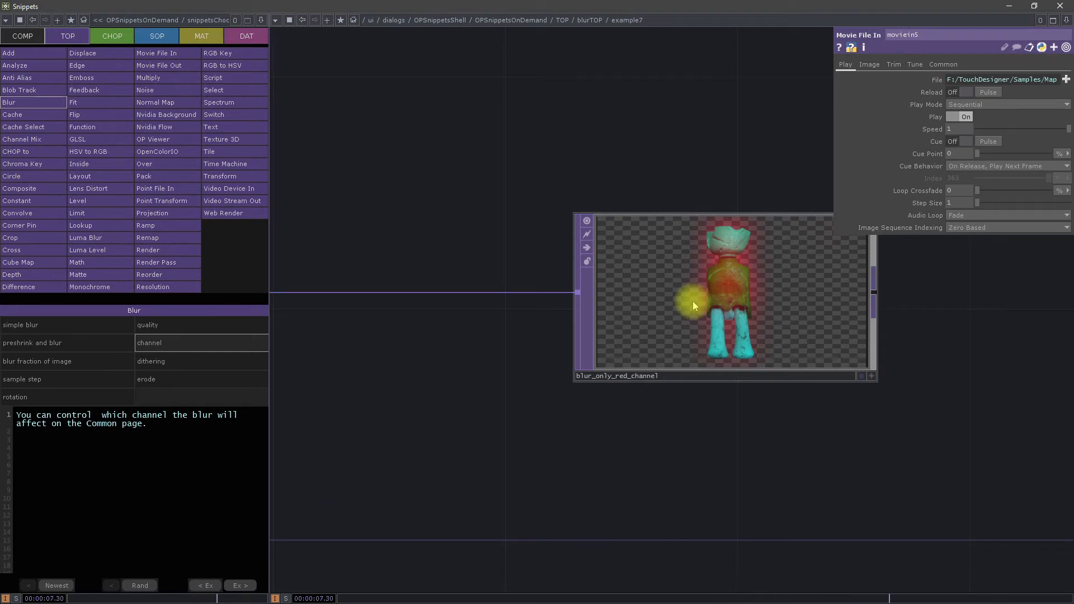
Step: Set blur_only_red_channel's Channel Mask to the green channel only and inspect the blurred figure
click(727, 316)
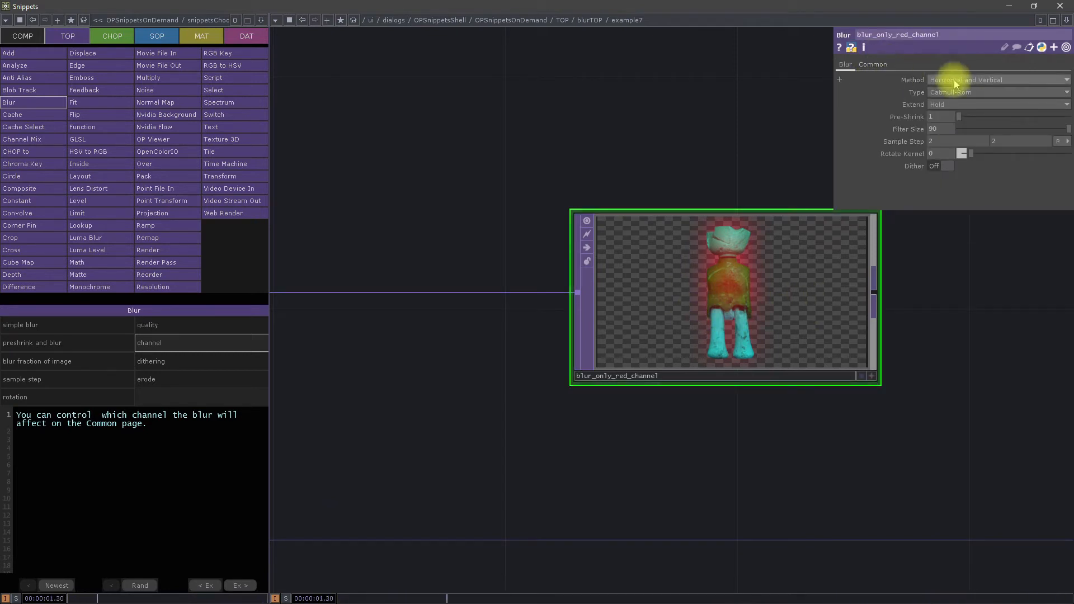
click(877, 65)
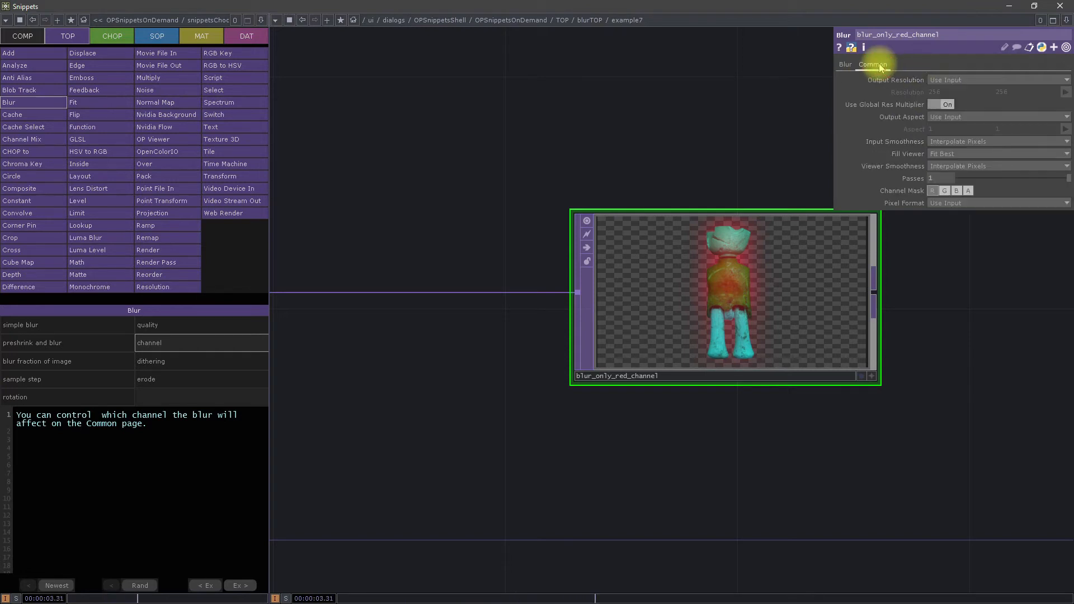
click(932, 191)
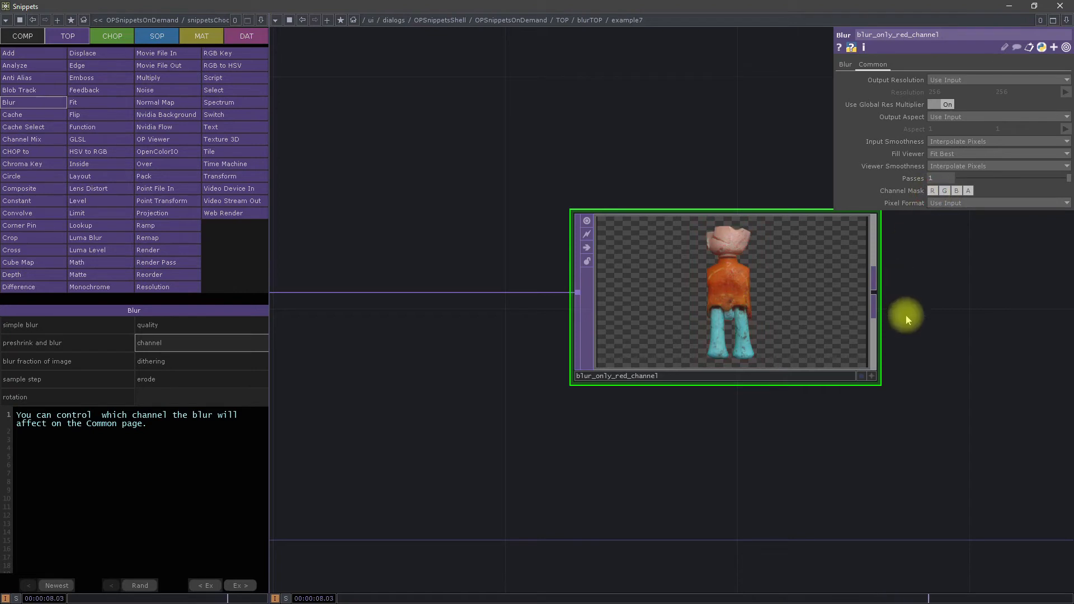
click(943, 191)
scroll(758, 313, down, 3)
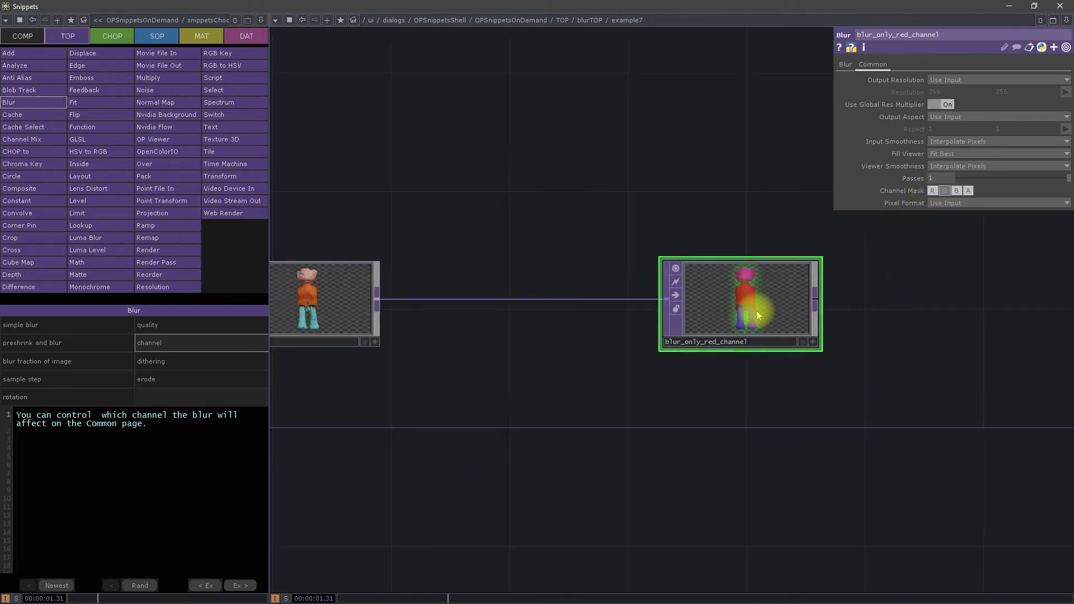
scroll(755, 307, up, 5)
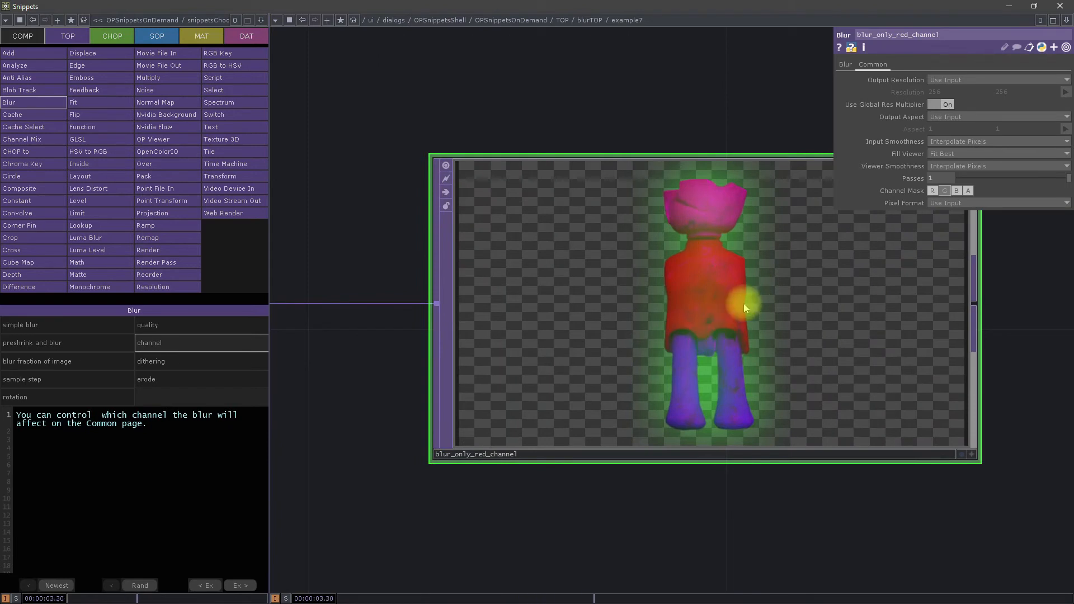
scroll(720, 243, down, 3)
scroll(717, 231, up, 1)
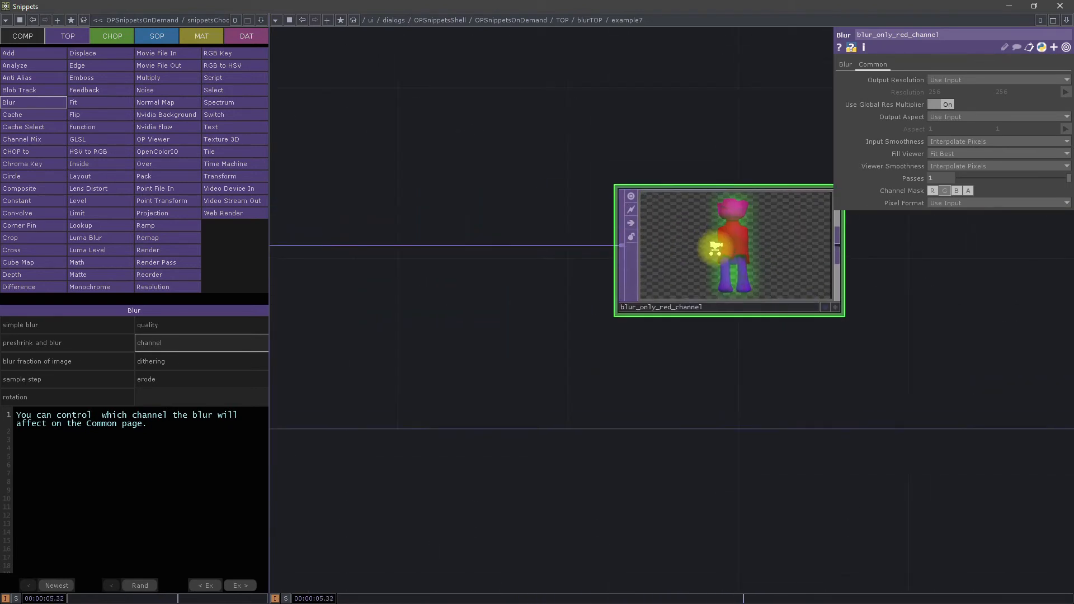
scroll(714, 248, up, 4)
scroll(807, 227, down, 3)
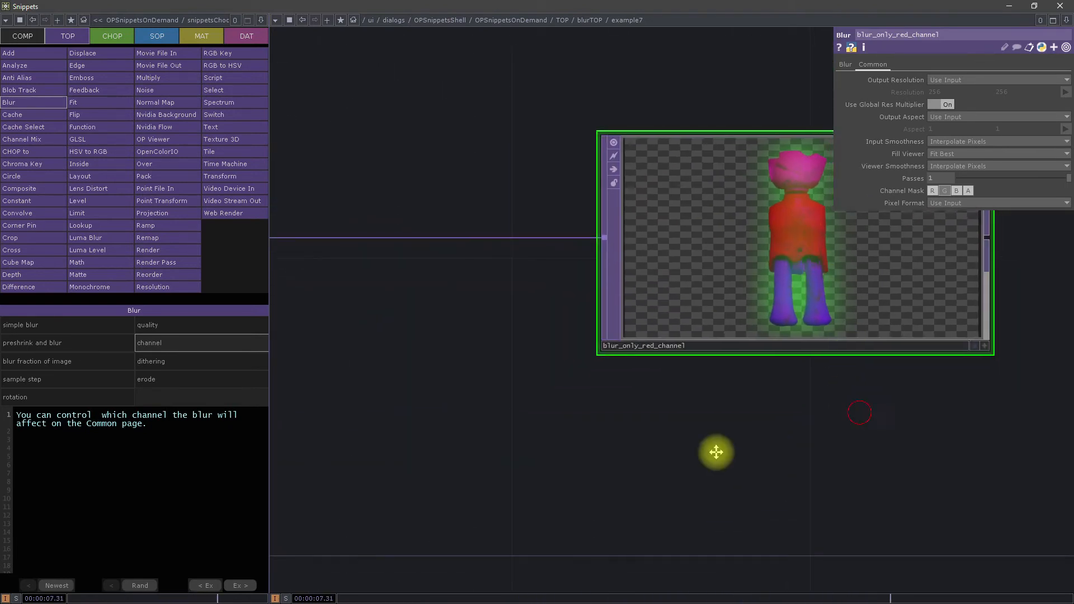
drag(859, 413, 712, 453)
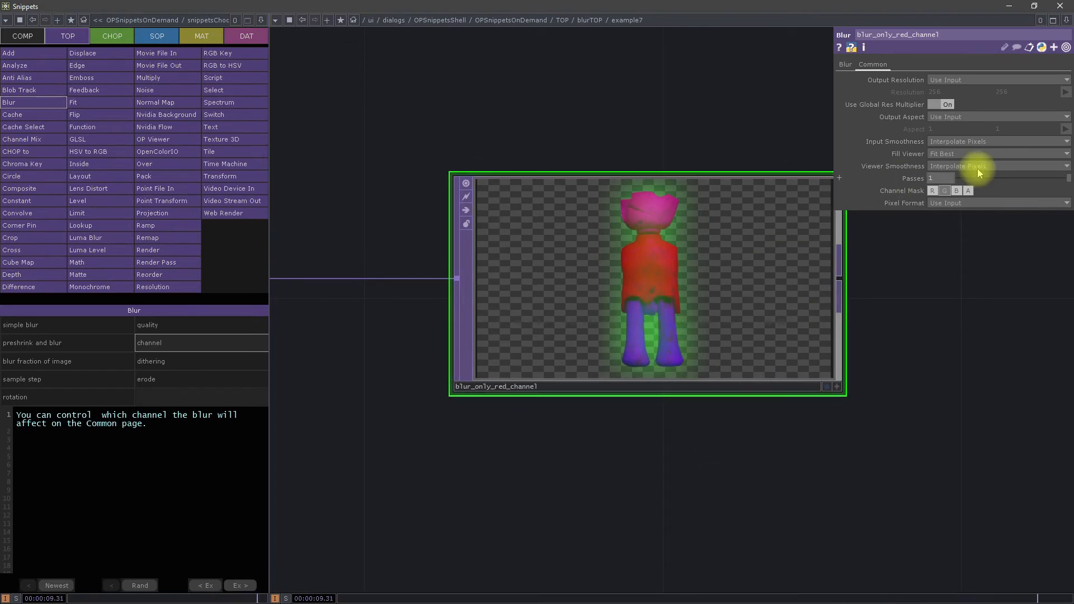
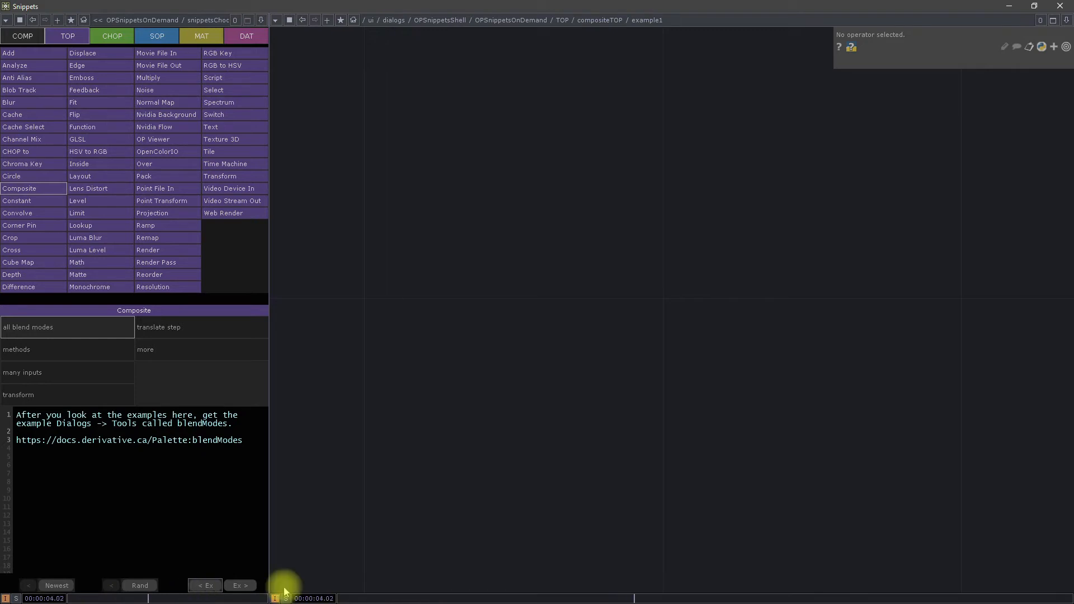
Step: Add the blendModes component from the palette's Tools folder to the project network
click(1010, 6)
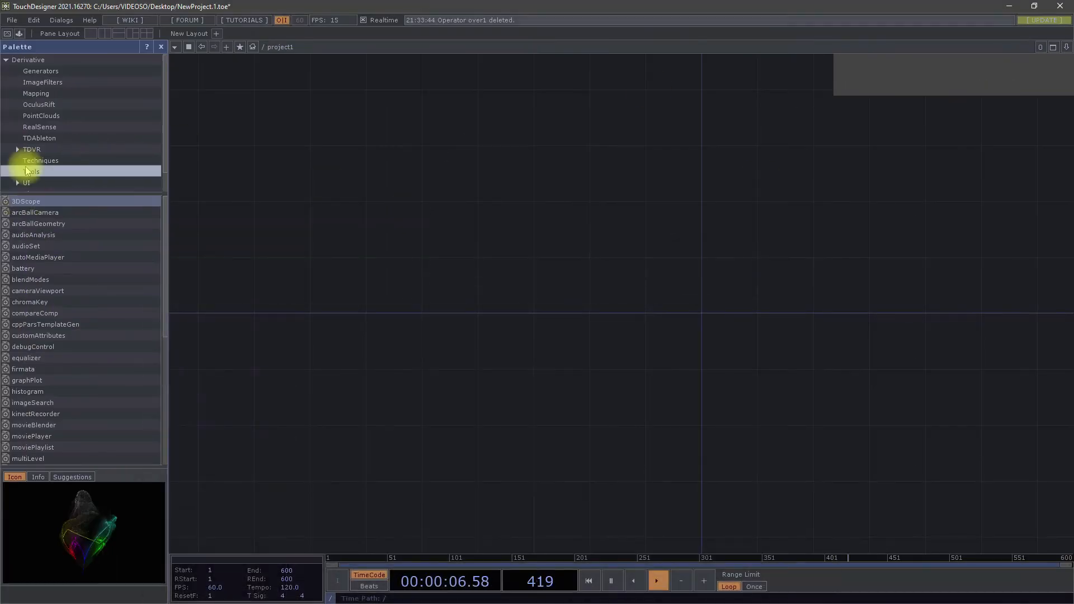
click(20, 170)
scroll(53, 378, down, 3)
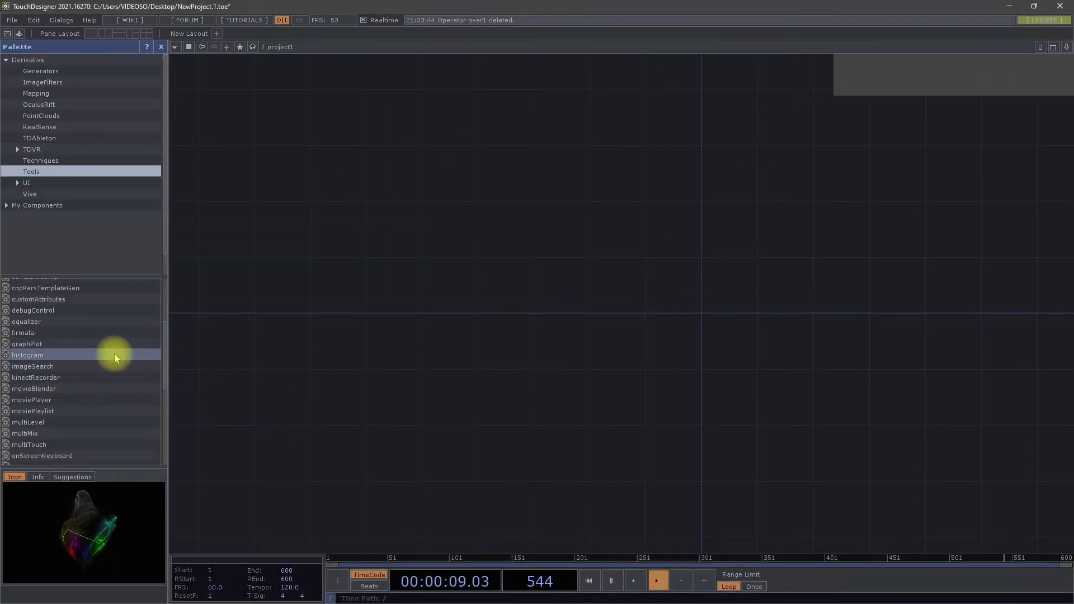
scroll(56, 381, up, 4)
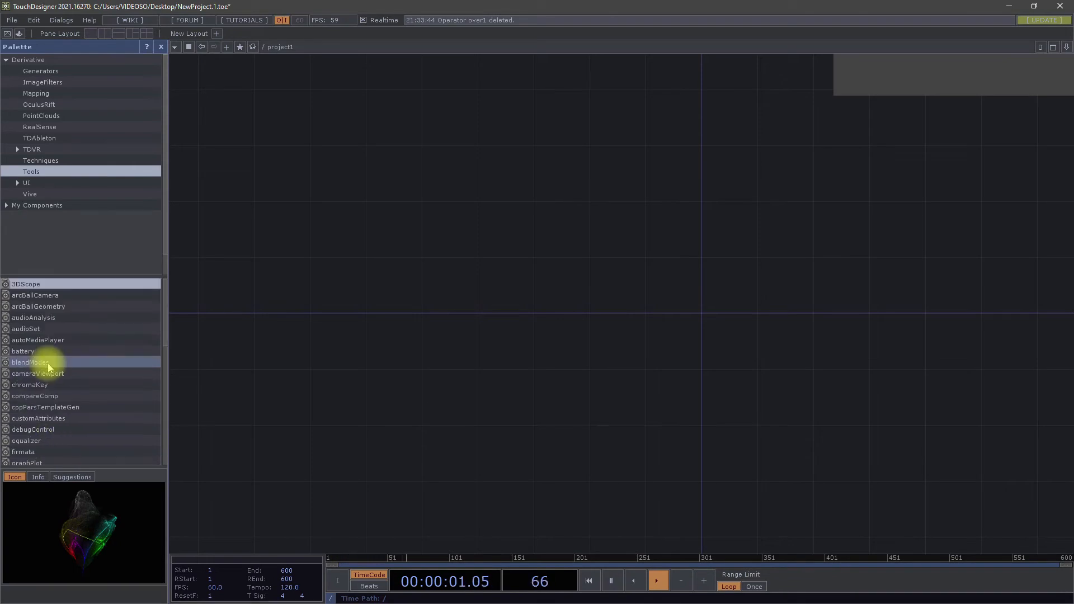
drag(44, 362, 508, 236)
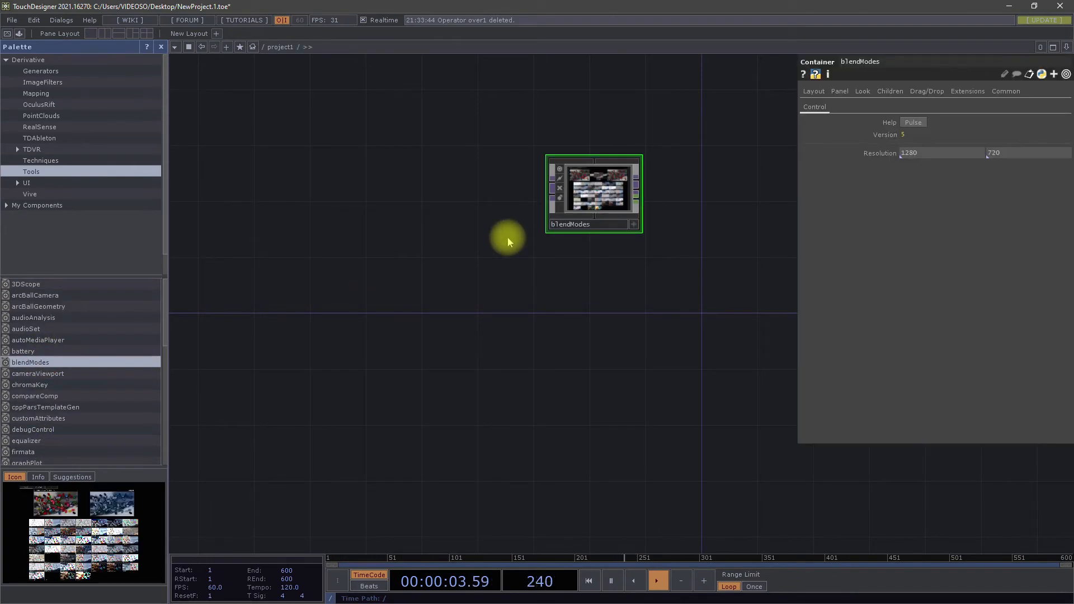
Step: Examine the blend mode preview grid inside the blendModes viewer with the parameter display hidden
scroll(587, 179, up, 6)
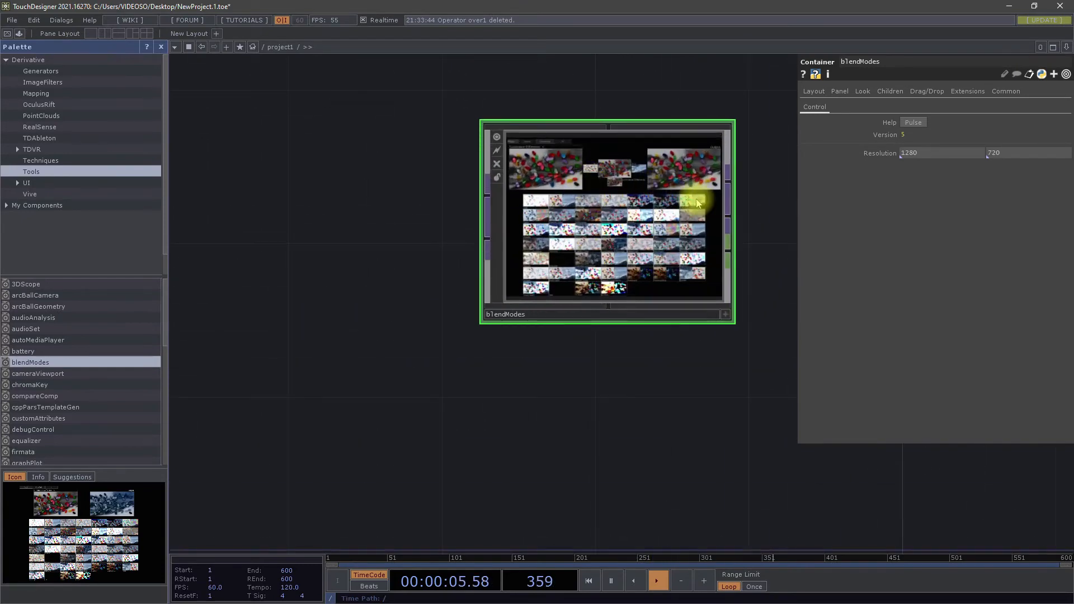
scroll(493, 144, up, 3)
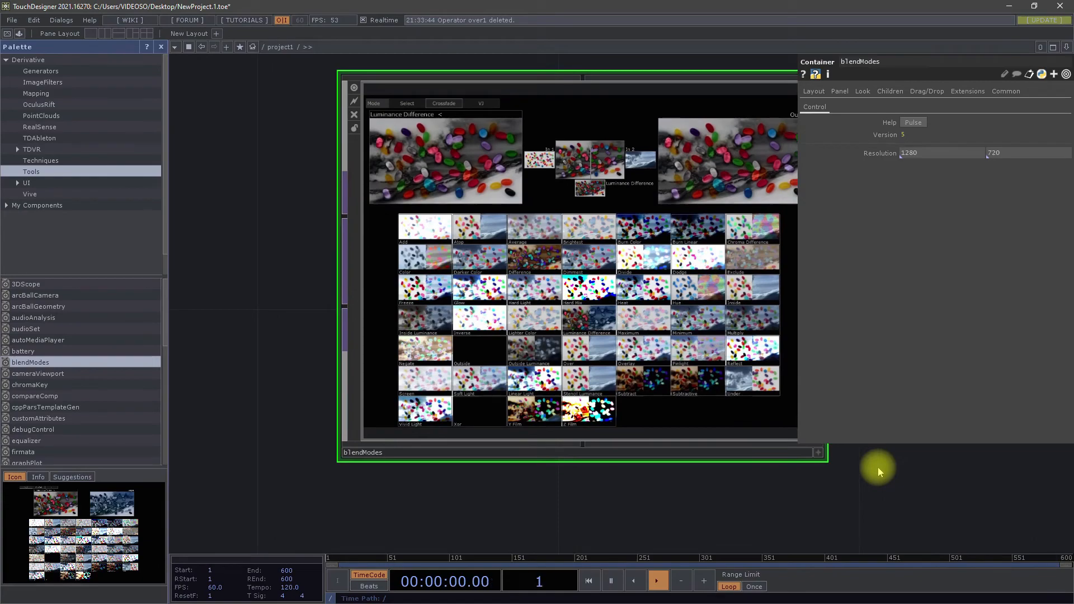
key(p)
scroll(581, 297, up, 8)
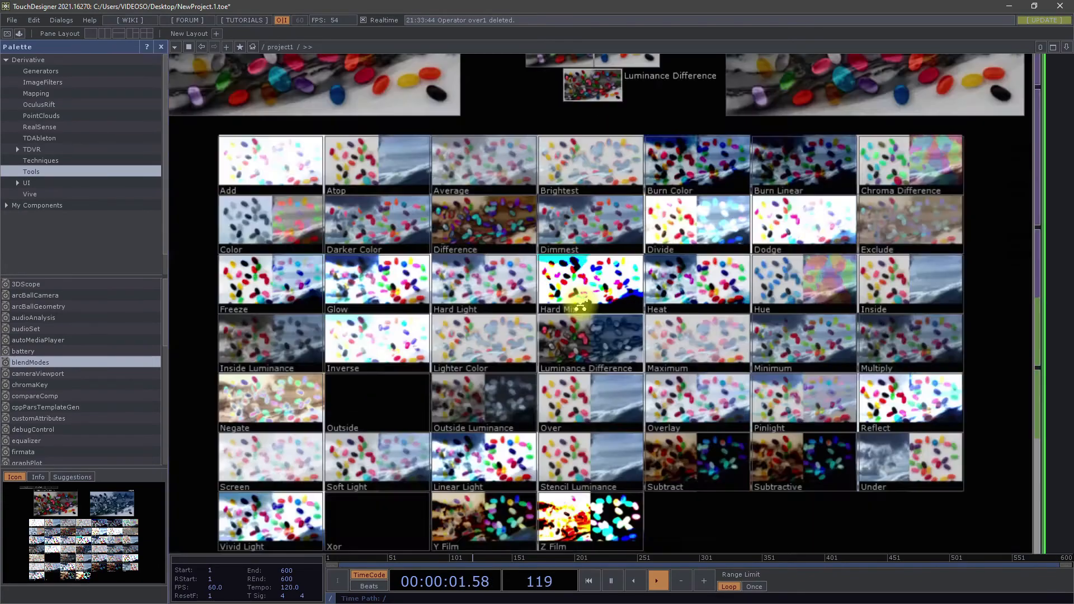
scroll(479, 354, up, 3)
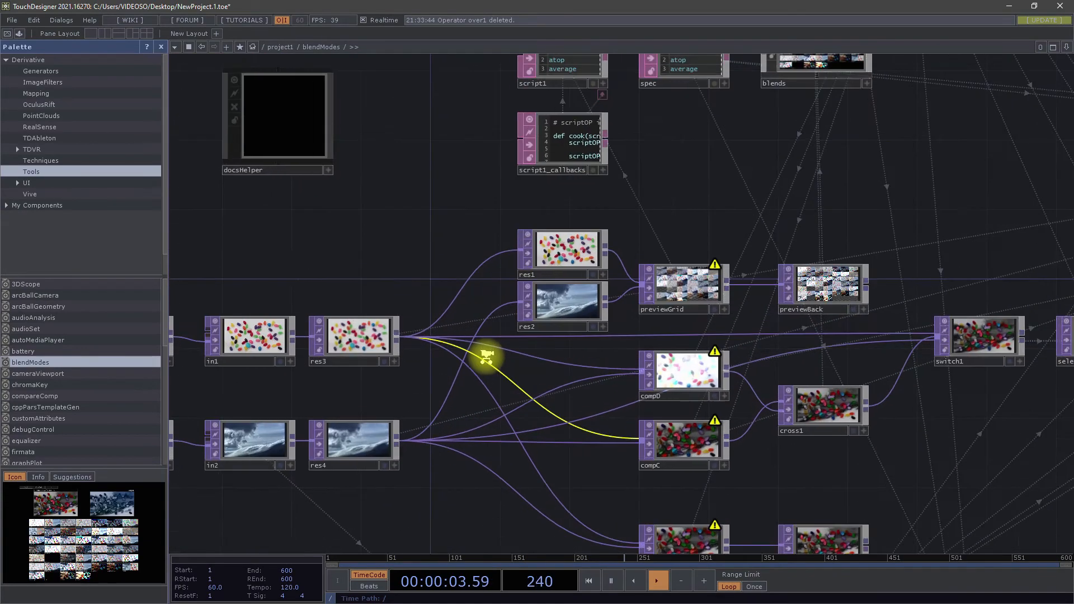
scroll(548, 341, down, 6)
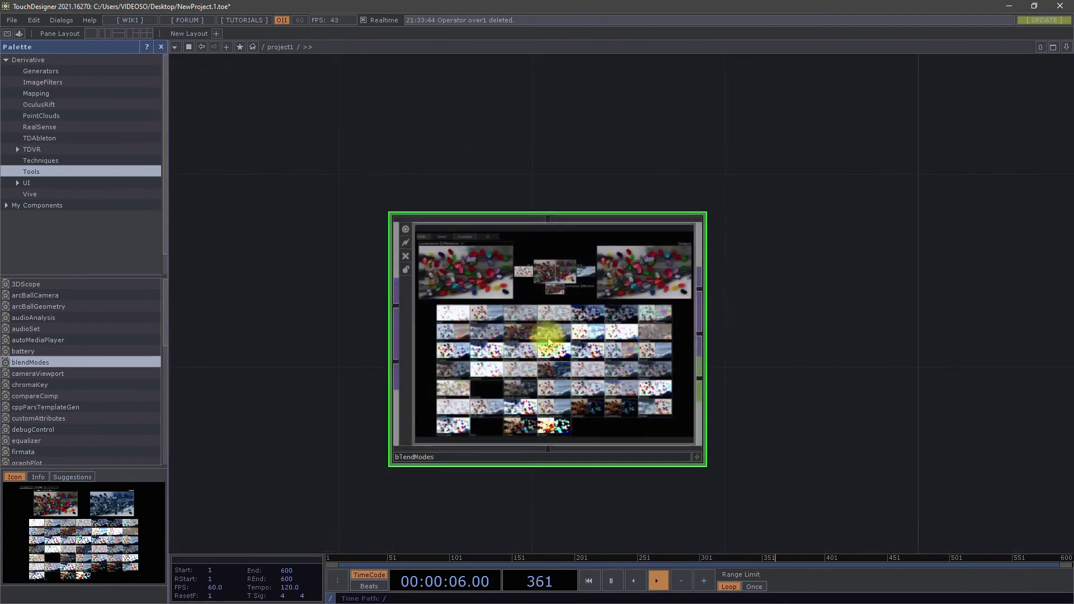
scroll(473, 338, up, 4)
drag(971, 295, 953, 261)
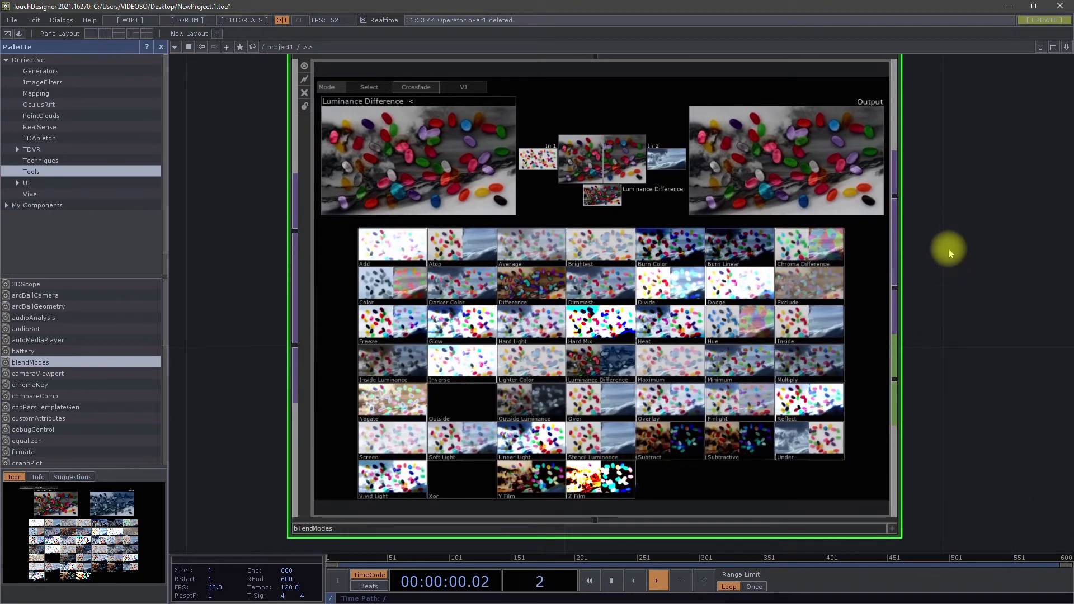
Step: Place a Movie File In TOP with the banana image beside blendModes and connect it to the component's first input
drag(232, 227, 641, 288)
key(Tab)
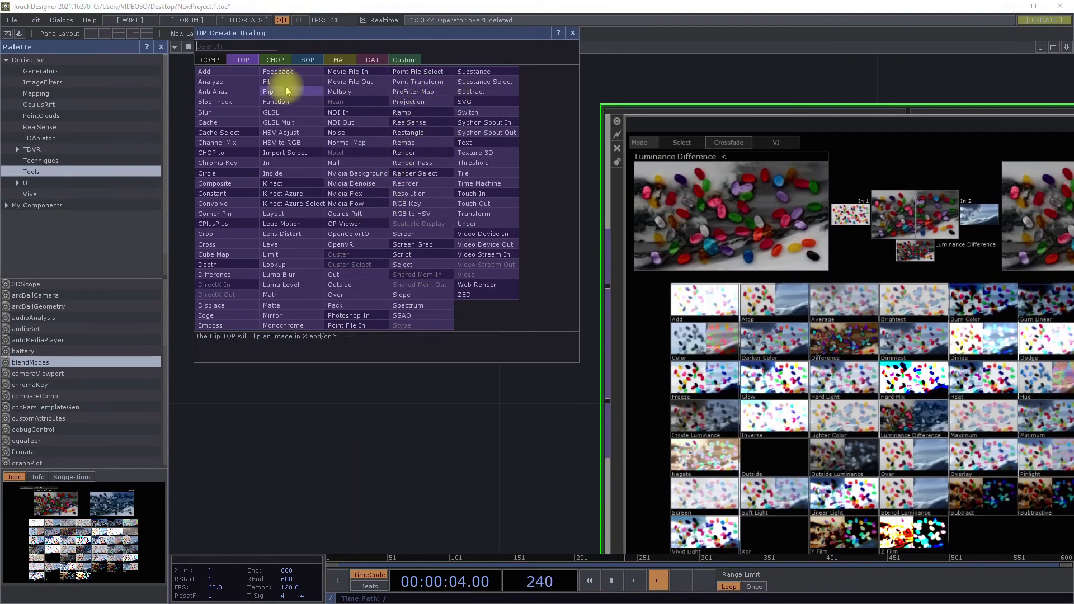
click(352, 71)
click(374, 202)
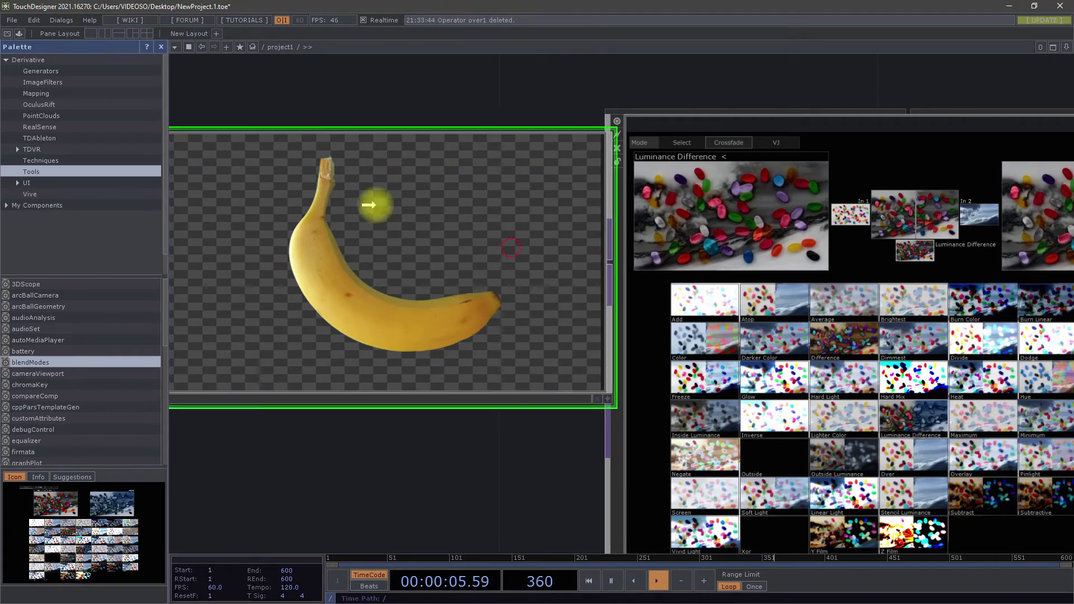
drag(511, 247, 580, 286)
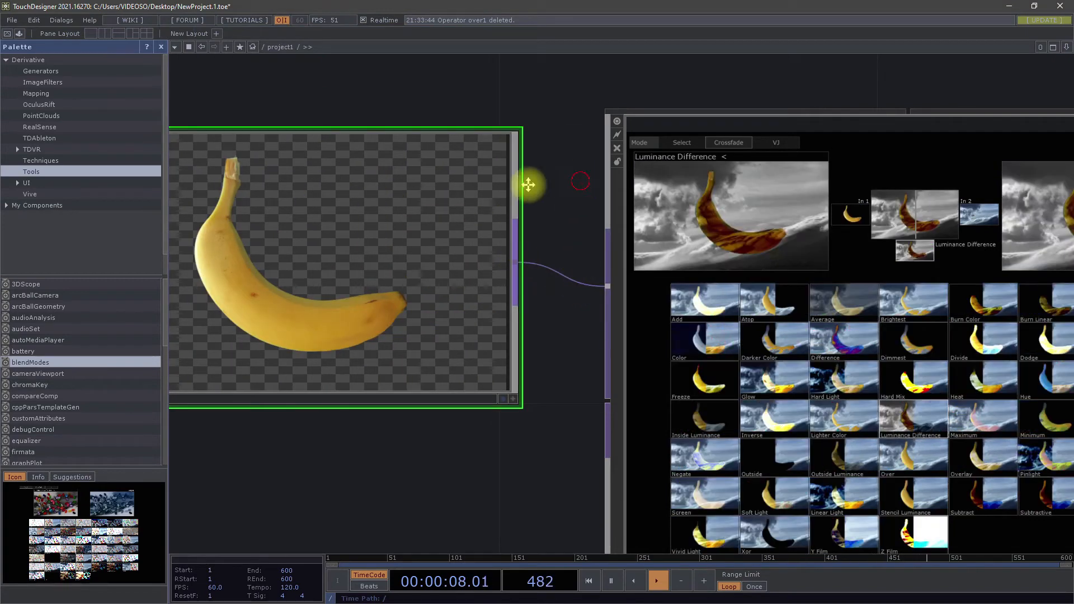
Step: Close the palette, bring the whole blendModes viewer into view and adjust its crossfade between the two inputs
drag(575, 187, 401, 156)
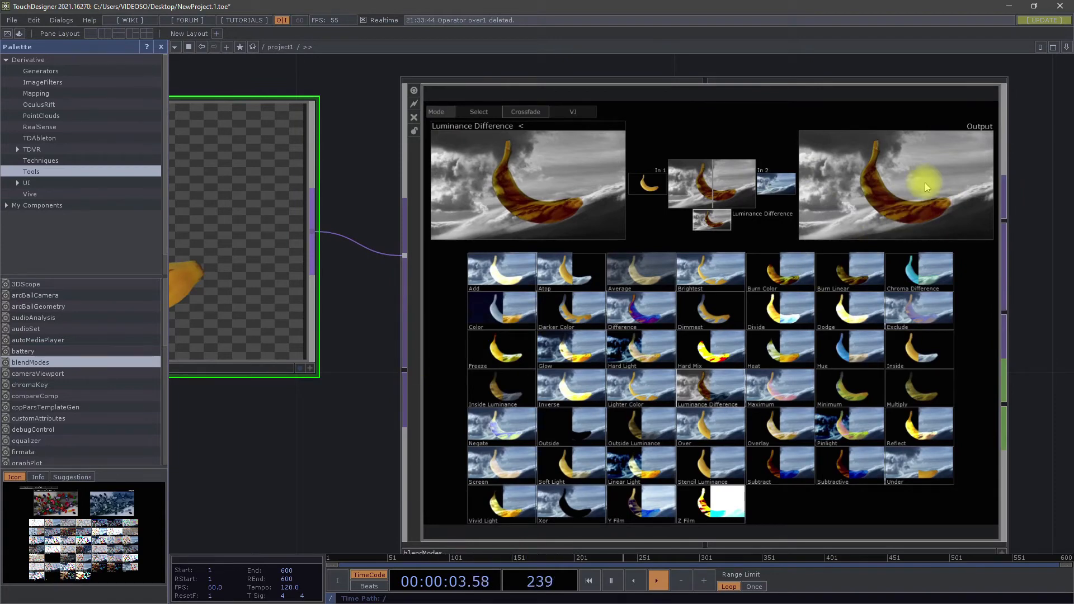
drag(1038, 493, 1011, 429)
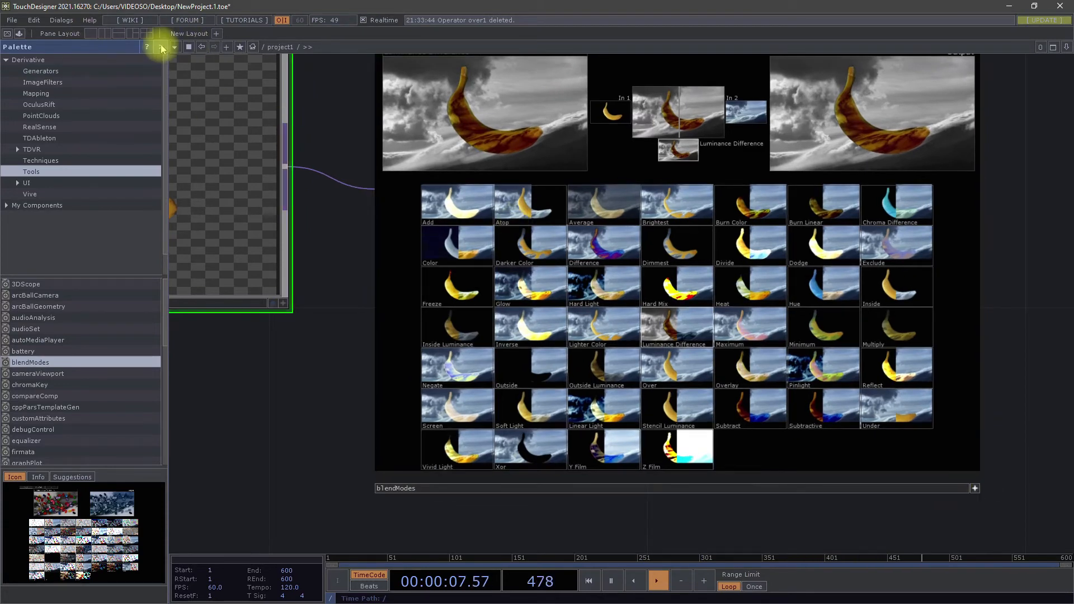
click(161, 46)
drag(901, 292, 956, 377)
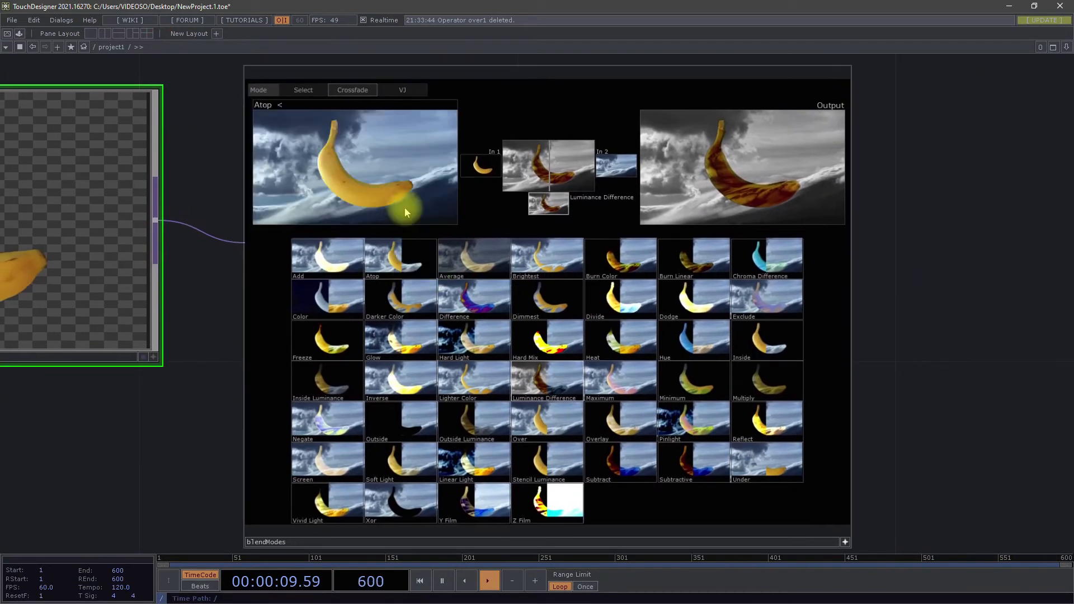
drag(549, 164, 549, 212)
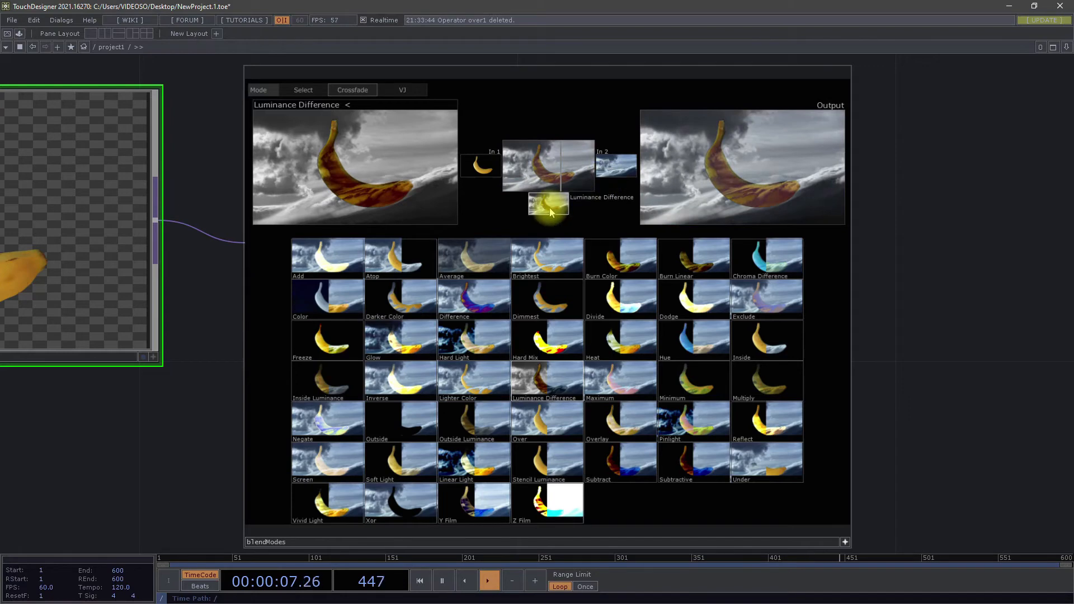
Step: Preview the blend modes one after another on the banana composite, starting with Add and ending with Vivid Light
click(333, 256)
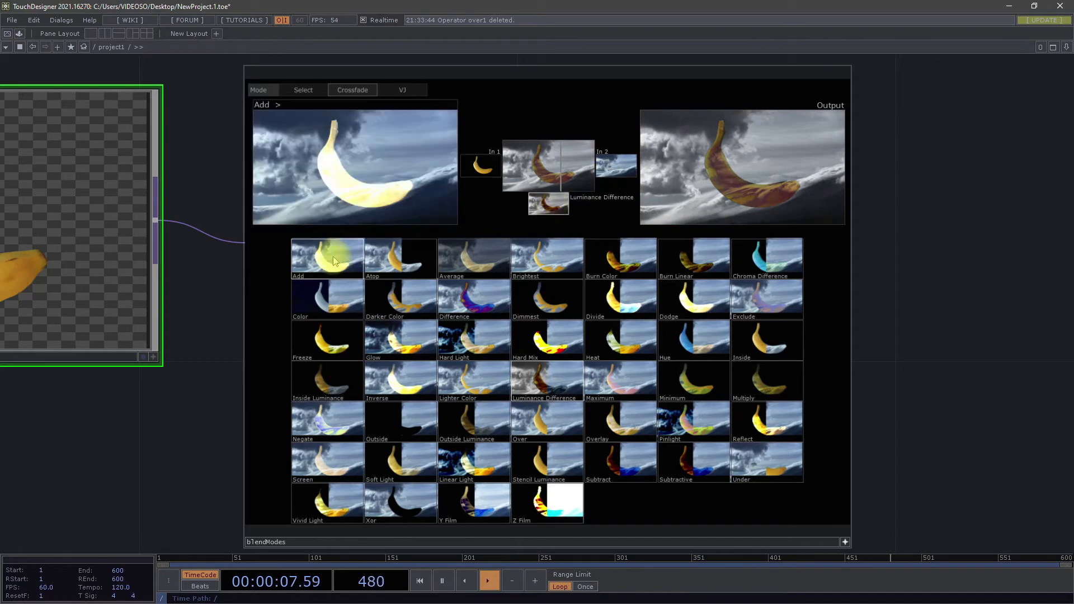
click(384, 261)
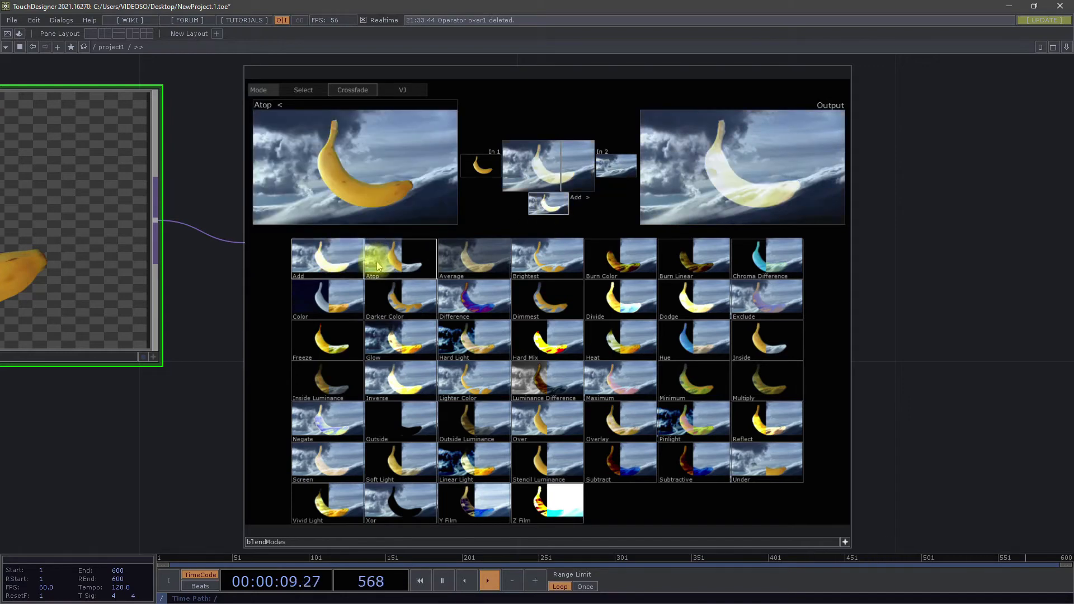
click(493, 265)
click(547, 263)
click(639, 268)
click(706, 262)
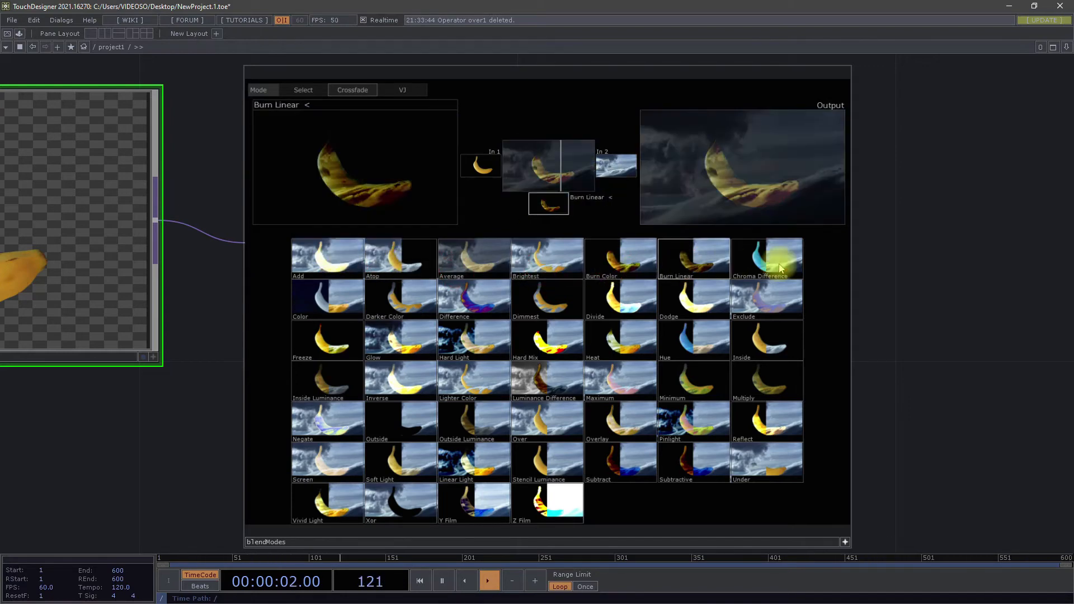
click(760, 268)
click(778, 302)
click(774, 358)
click(768, 385)
click(762, 426)
click(696, 462)
click(687, 442)
click(693, 380)
click(691, 335)
click(682, 301)
click(621, 299)
click(622, 382)
click(617, 419)
click(619, 460)
click(544, 468)
click(543, 495)
click(543, 427)
click(546, 390)
click(548, 341)
click(549, 300)
click(458, 306)
click(459, 342)
click(465, 389)
click(473, 445)
click(467, 492)
click(443, 449)
click(404, 420)
click(412, 374)
click(413, 339)
click(410, 301)
click(348, 305)
click(338, 343)
click(331, 386)
click(325, 433)
click(313, 500)
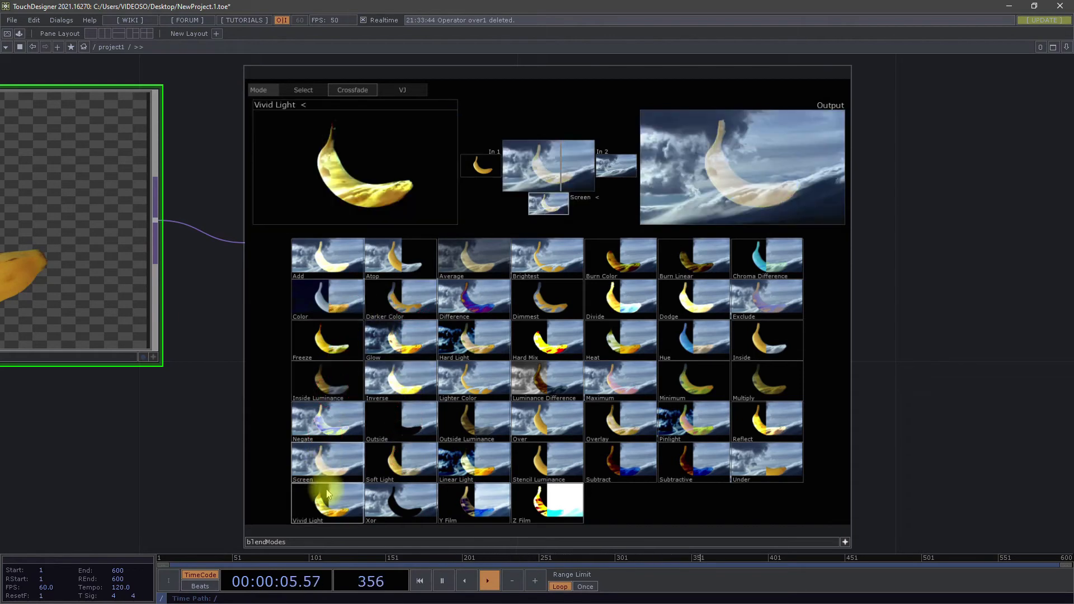
Step: Place a Composite TOP in the empty network area beside blendModes
scroll(727, 467, down, 5)
drag(651, 384, 648, 373)
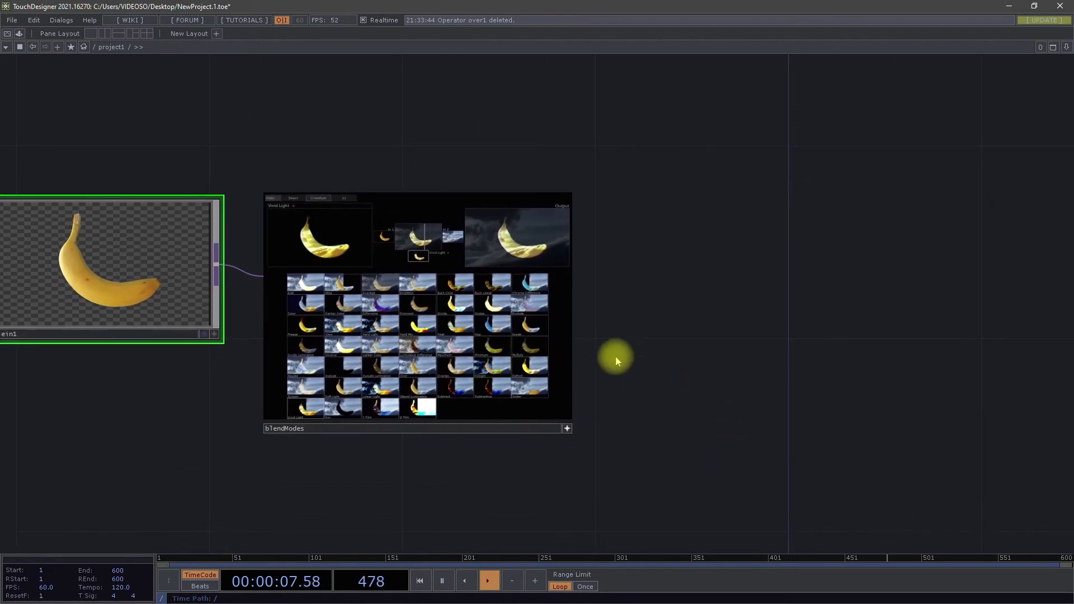
scroll(615, 347, up, 3)
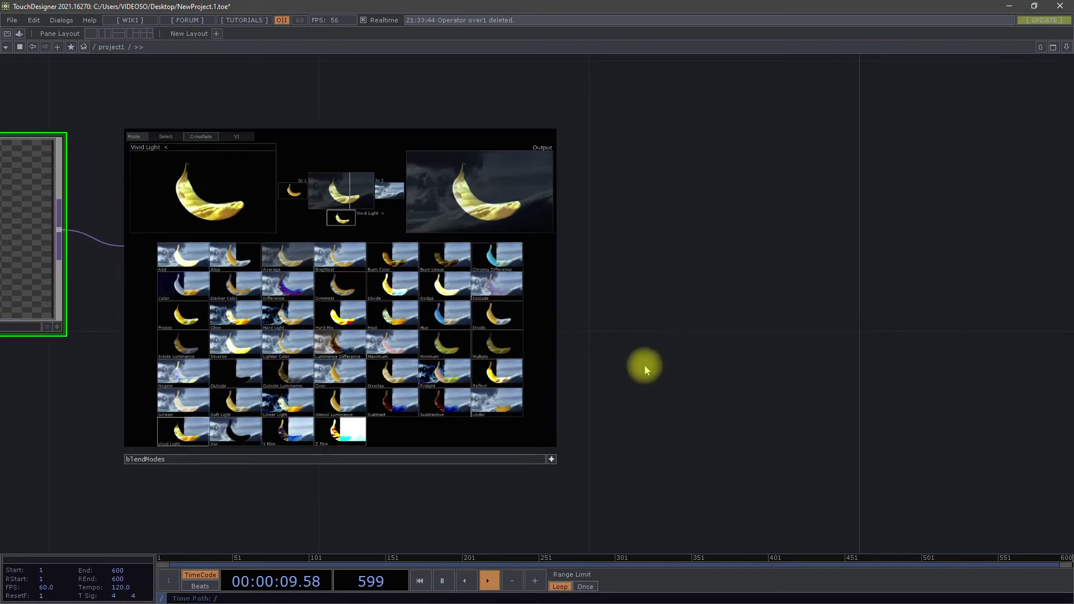
key(Tab)
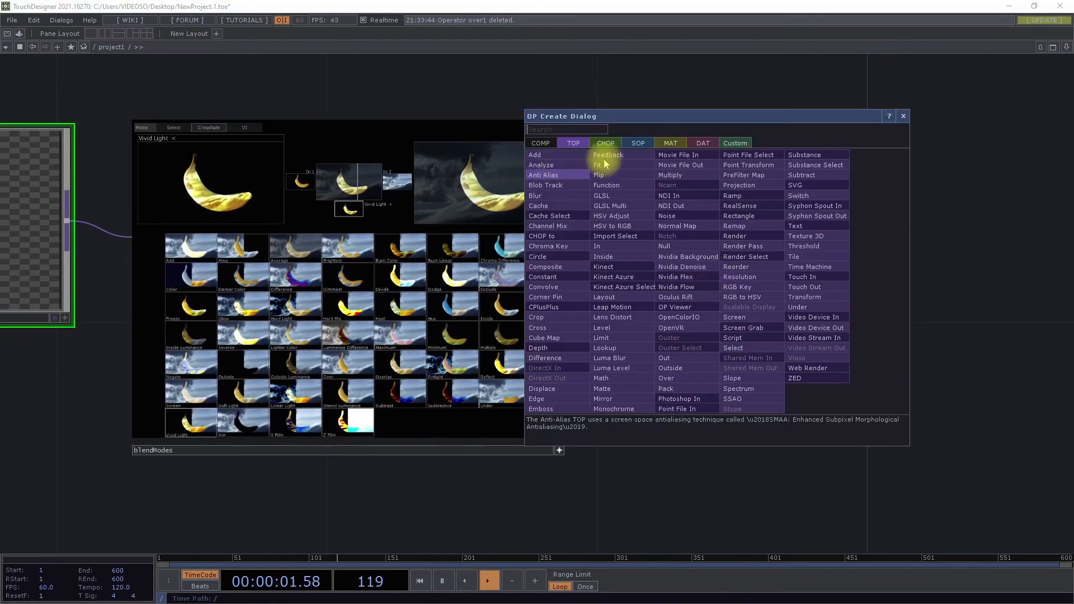
click(546, 267)
click(848, 329)
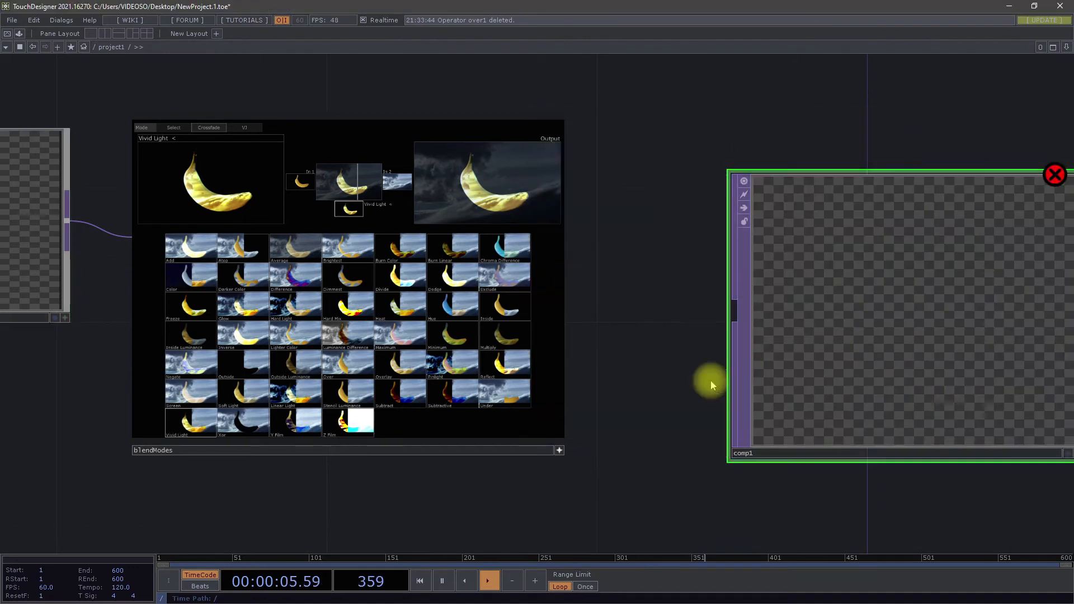
Step: Add another Movie File In TOP with the banana image and connect it to the Composite TOP
scroll(711, 380, down, 5)
scroll(723, 339, up, 4)
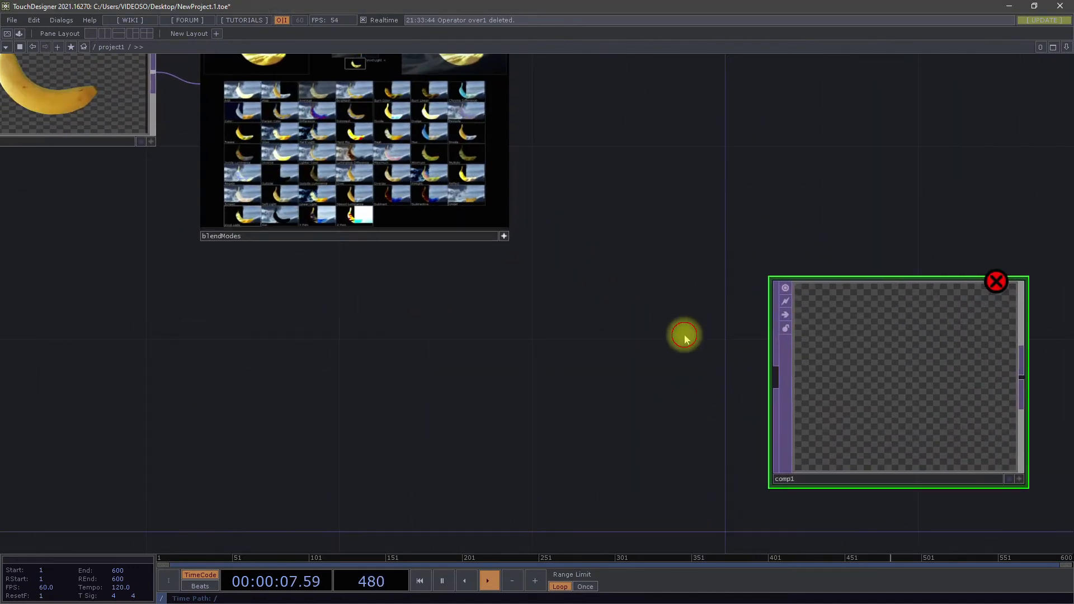
key(Tab)
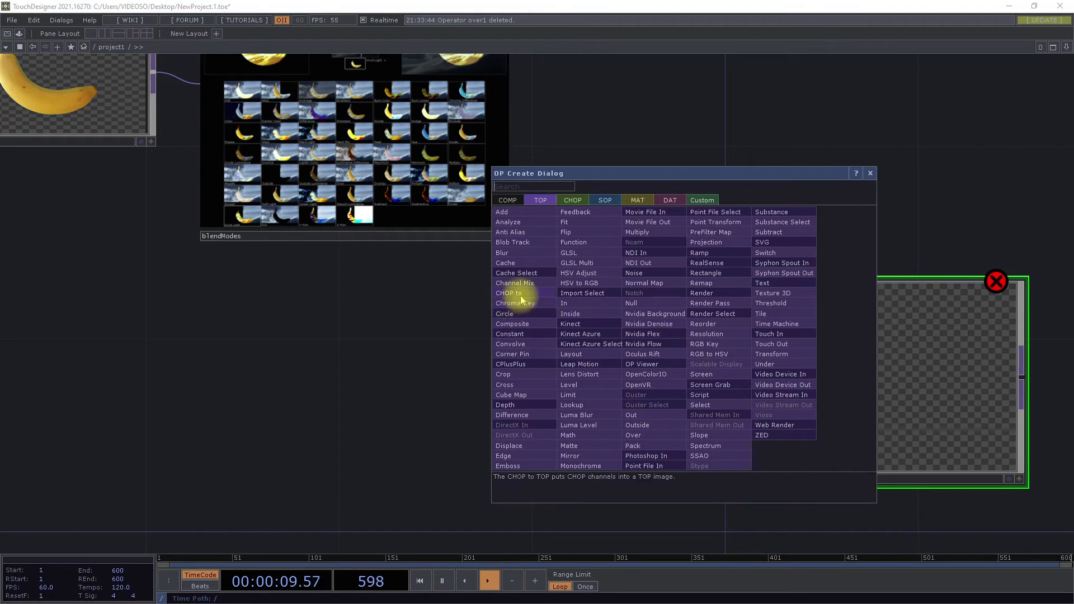
click(655, 212)
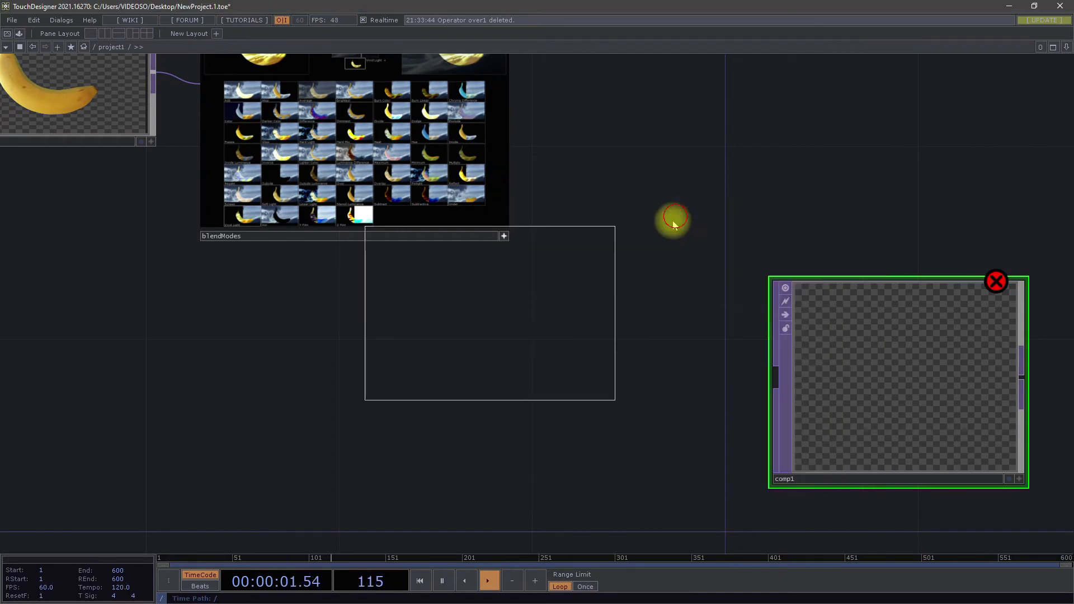
click(710, 330)
drag(631, 387, 582, 338)
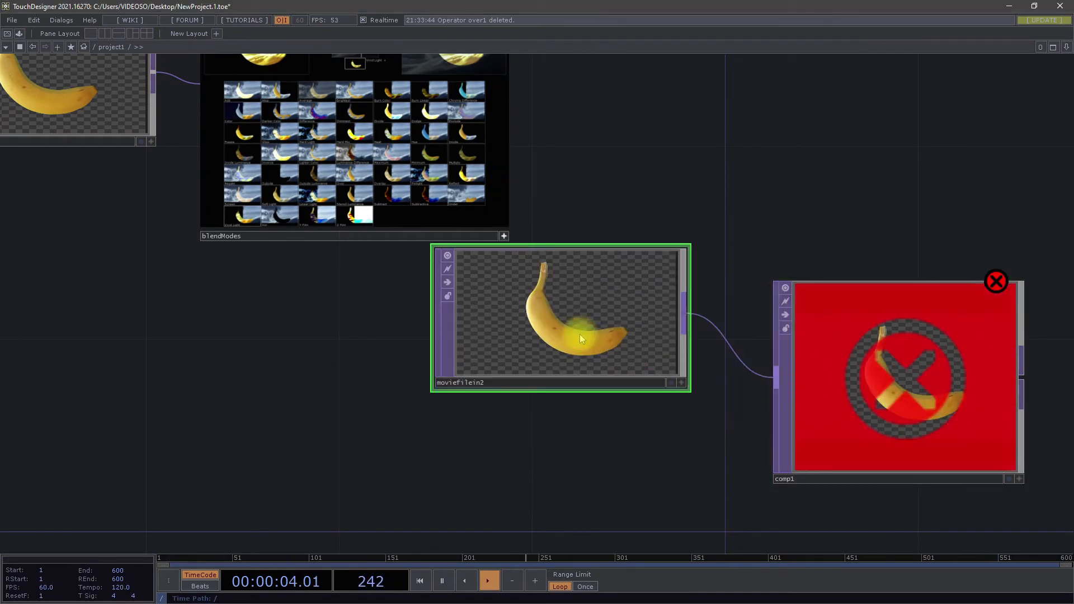
Step: Duplicate the new Movie File In TOP and connect the copy to the Composite TOP as its second input
key(ctrl+c)
key(ctrl+v)
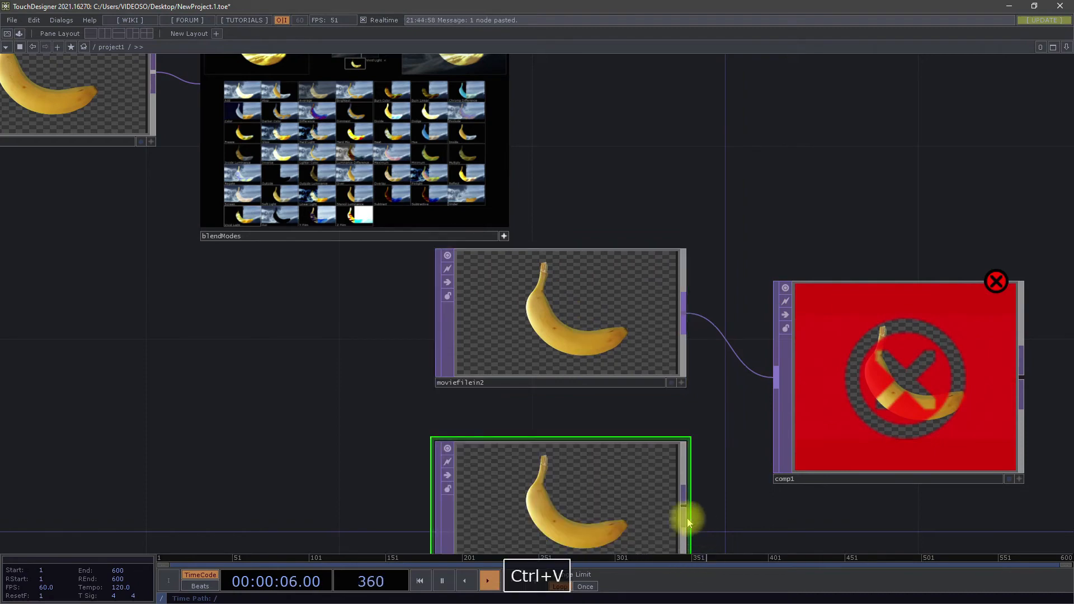
click(683, 506)
click(776, 386)
Step: Load the CloudyOcean_2Kx1K_8bit image from the sample Map folder into the duplicated Movie File In TOP
key(p)
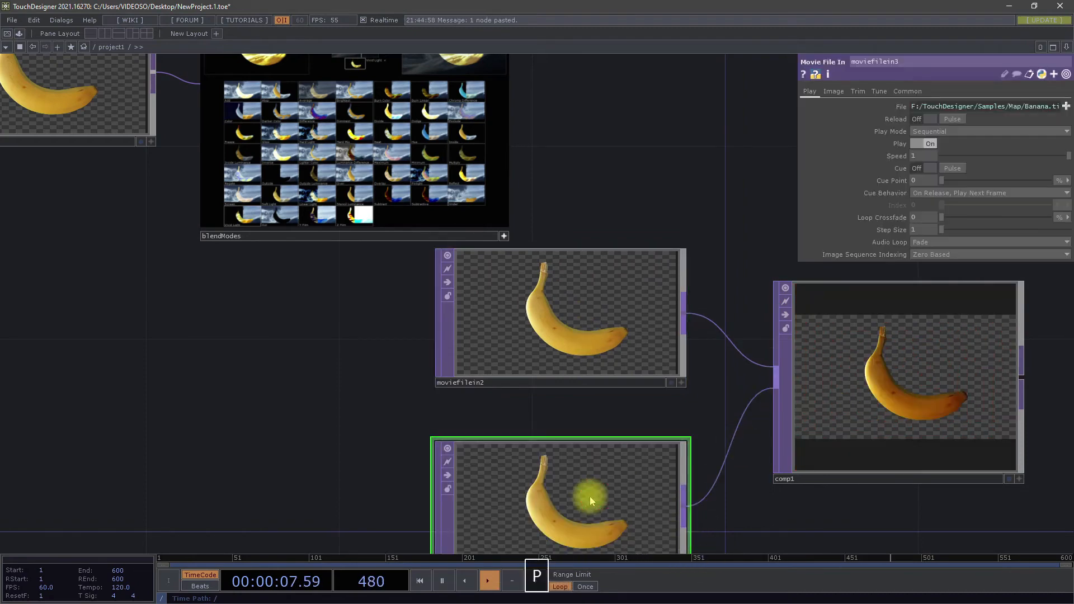
click(1064, 107)
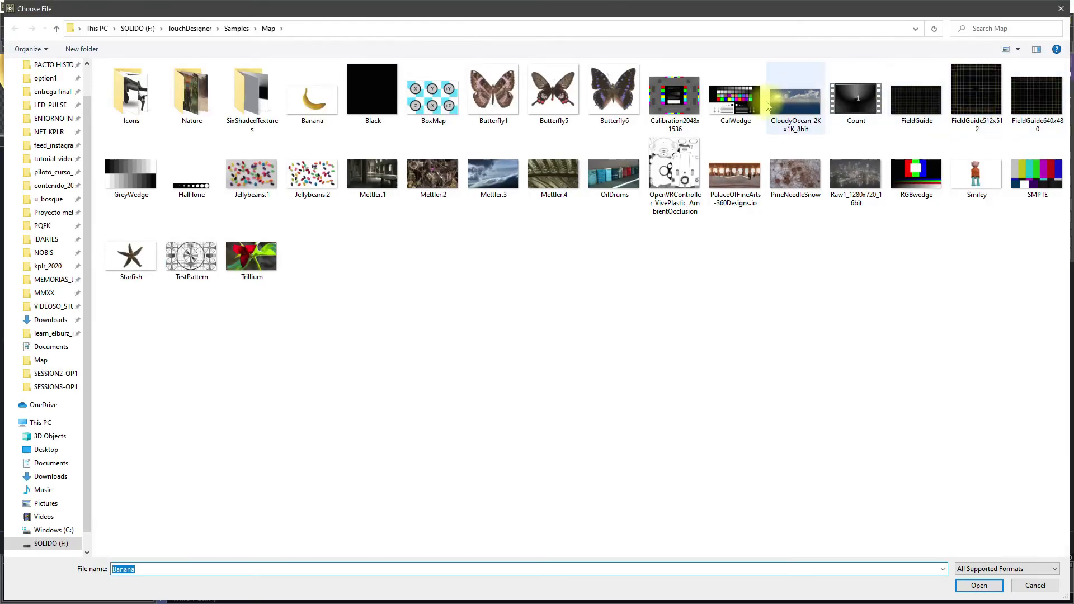
click(784, 103)
click(992, 585)
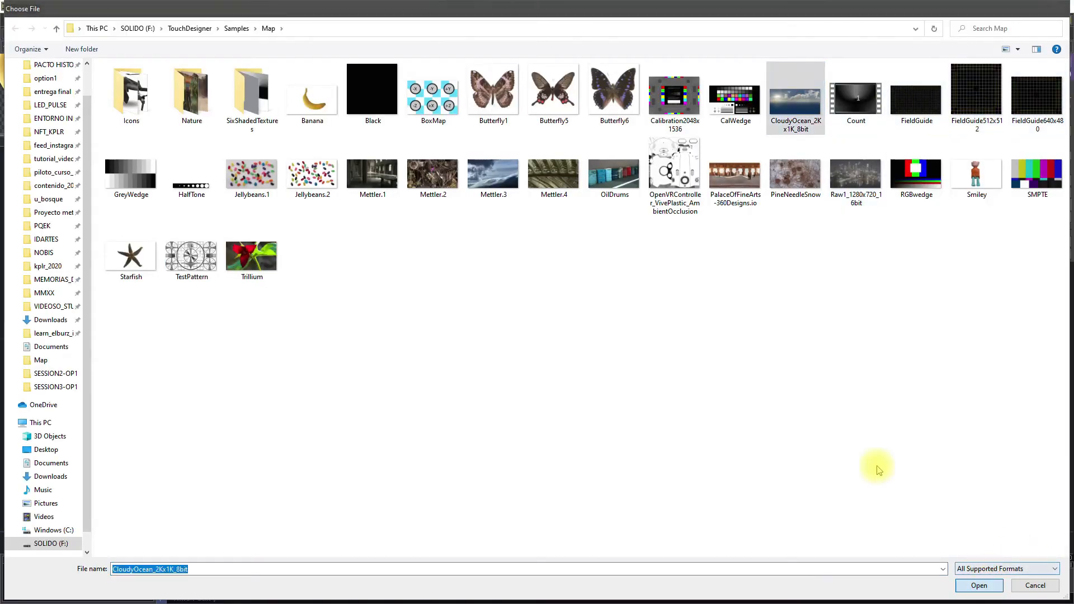
scroll(660, 211, down, 3)
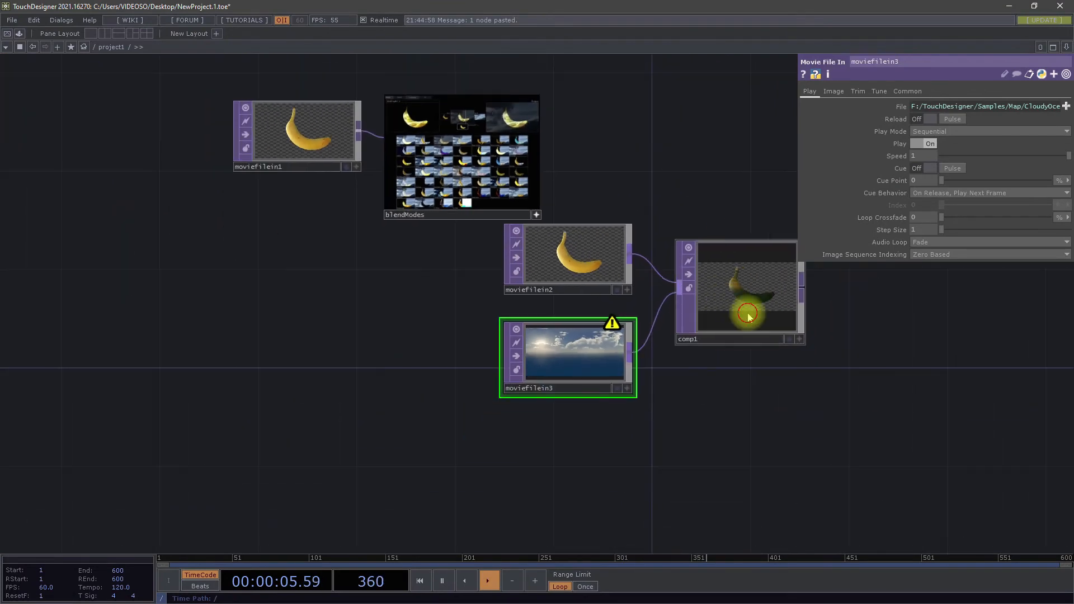
Step: Try Linear Light, Dodge, Screen and Minimum as comp1's blend operation, and finish with Burn Linear
click(750, 311)
click(979, 157)
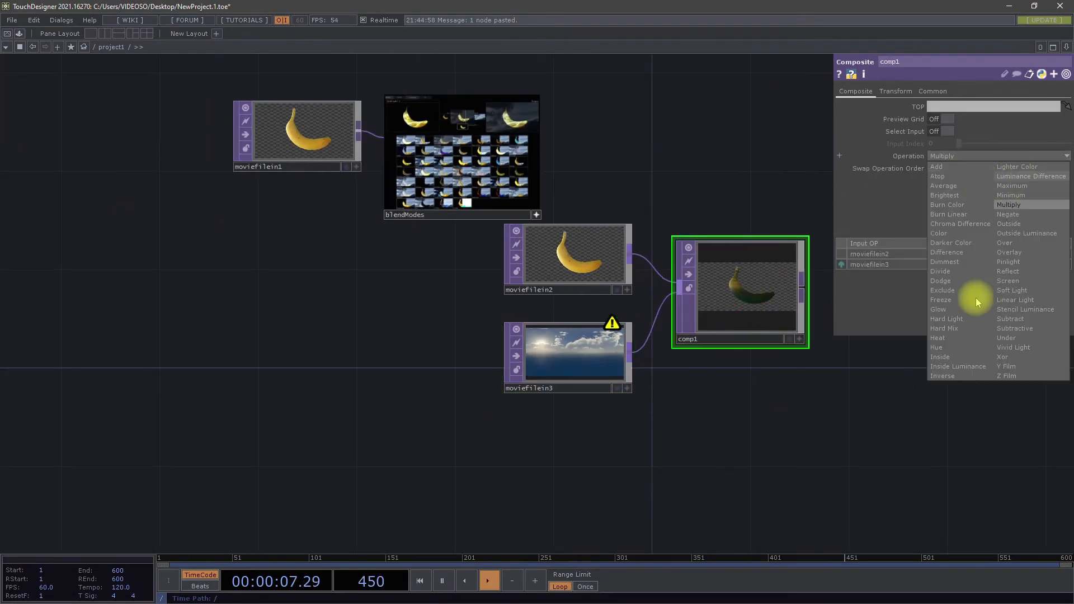
click(1015, 301)
click(990, 160)
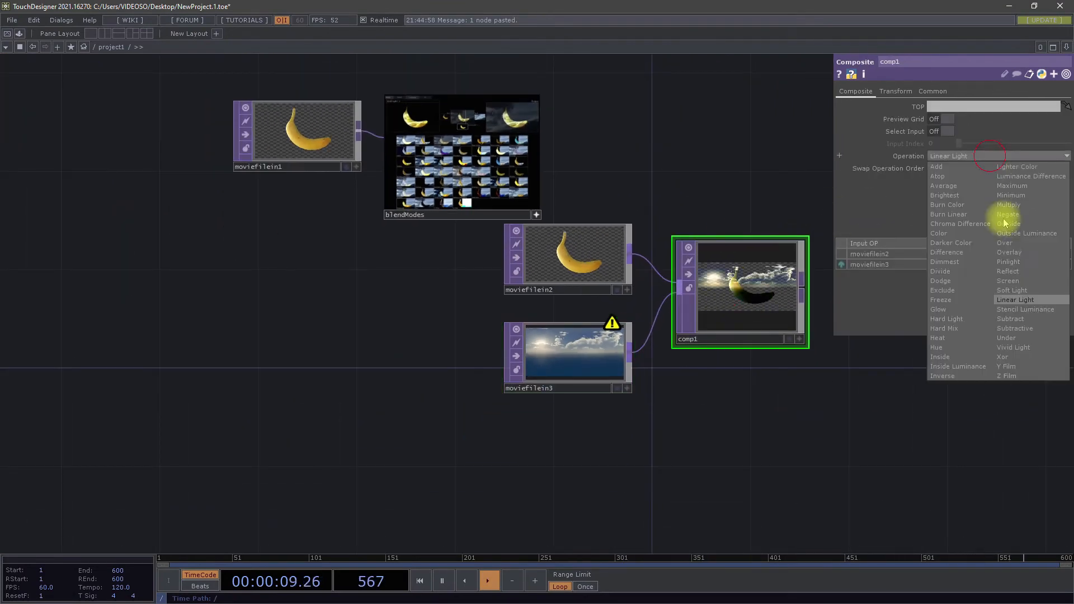
click(945, 281)
click(971, 154)
click(1023, 282)
click(954, 155)
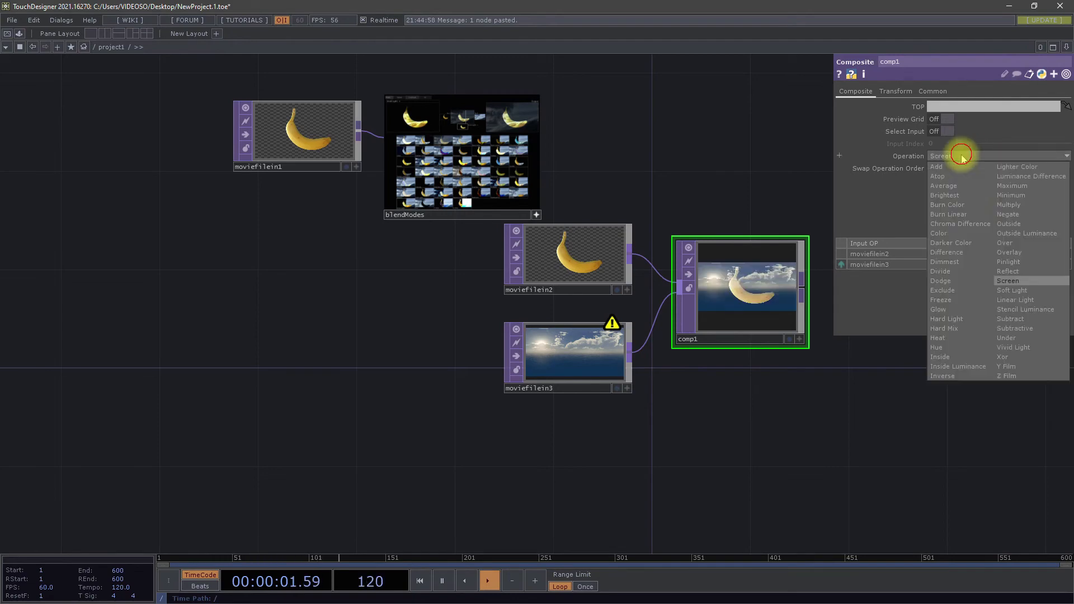
click(1010, 196)
click(975, 155)
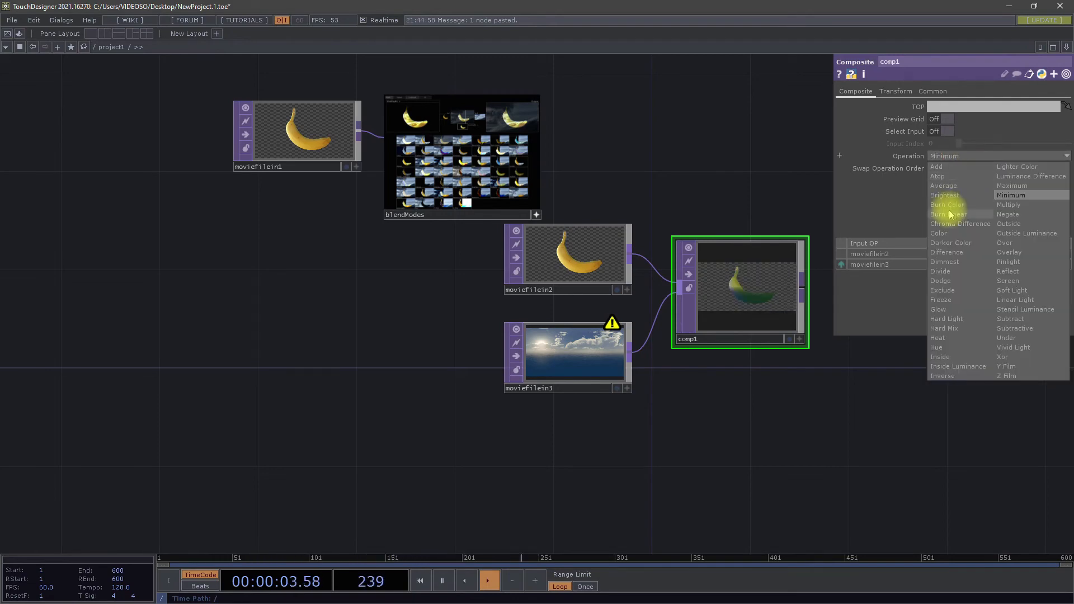
click(950, 211)
scroll(478, 185, up, 3)
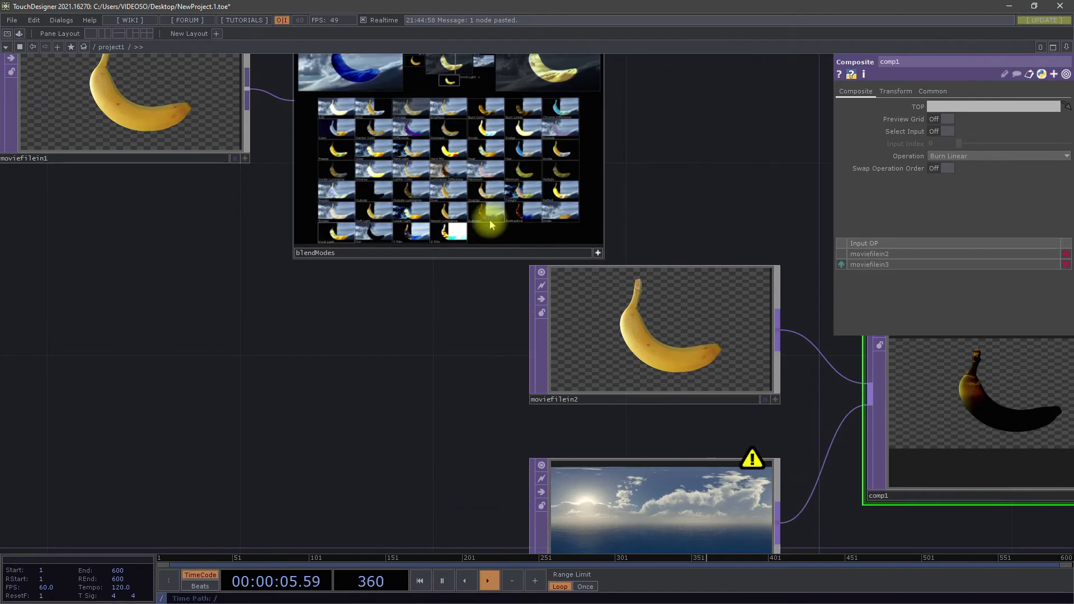
scroll(487, 218, down, 3)
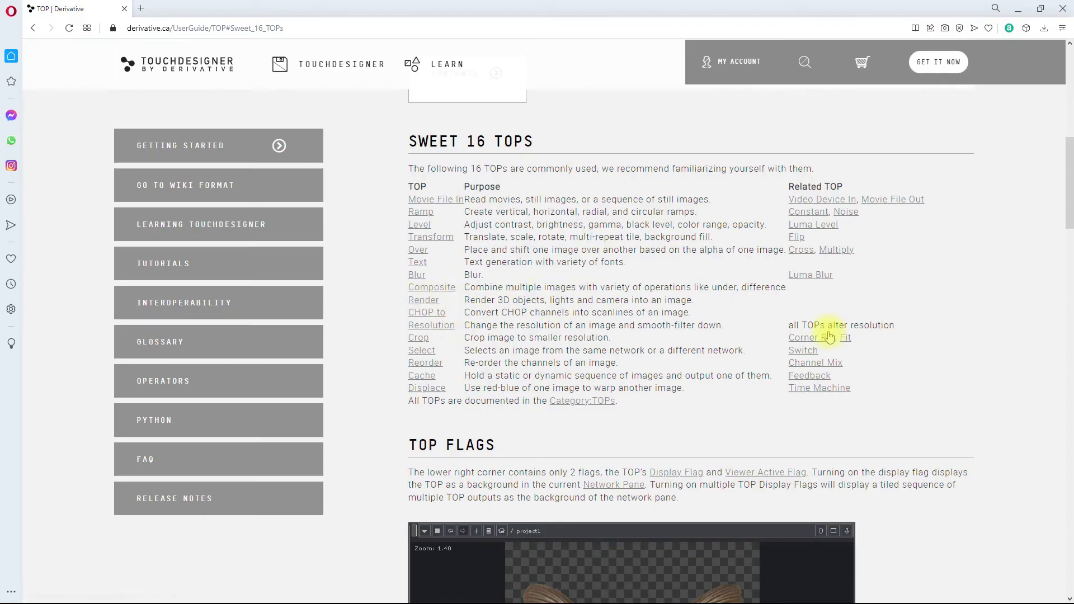
Step: Switch from the web page to the OP Snippets window and open the Render TOP's basic render example
click(1019, 9)
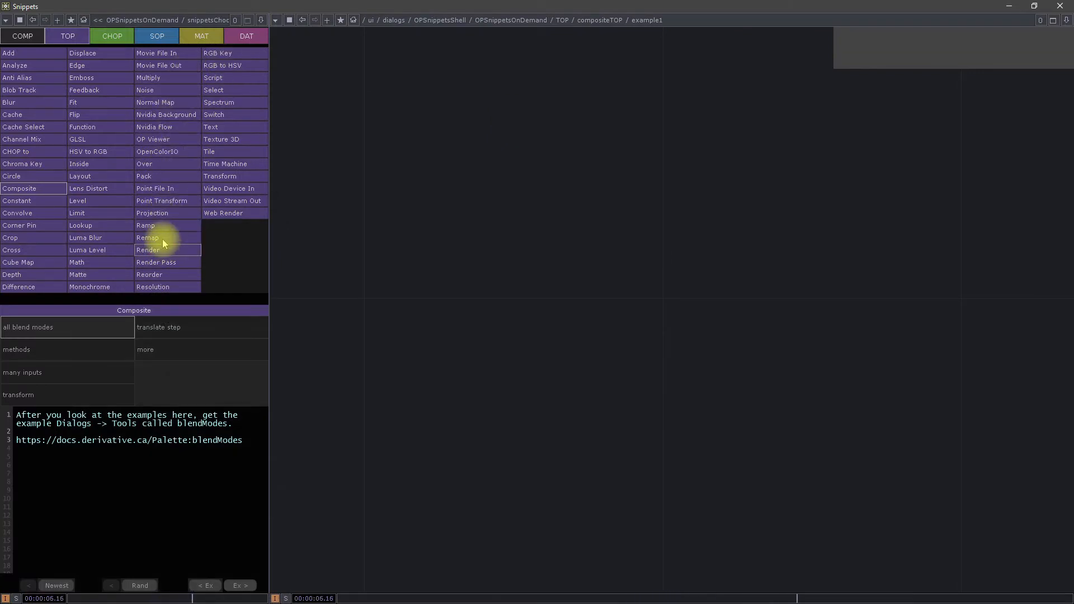
click(163, 249)
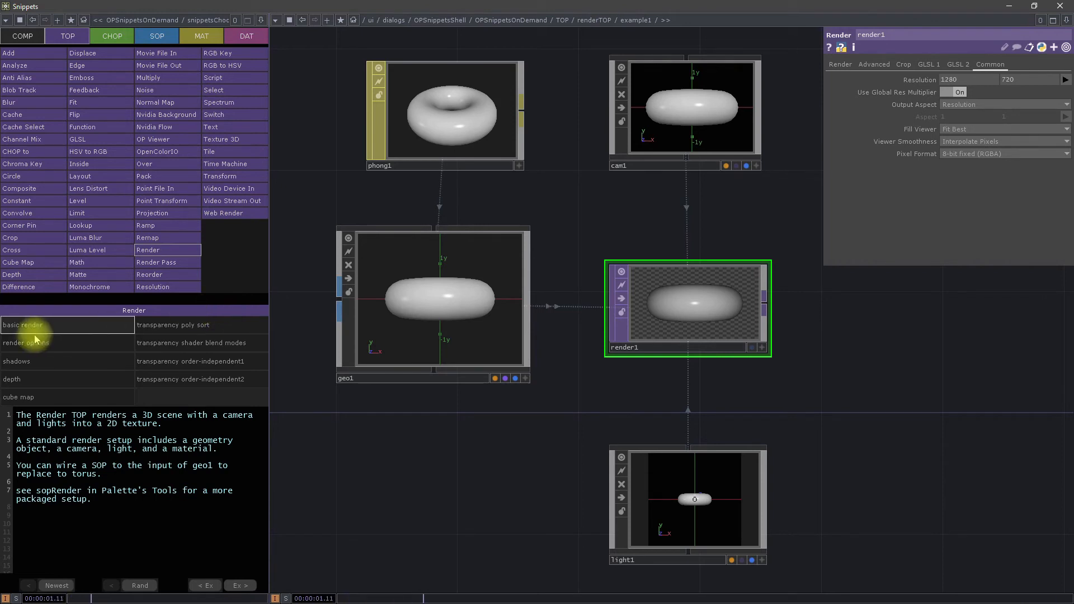
scroll(475, 447, down, 3)
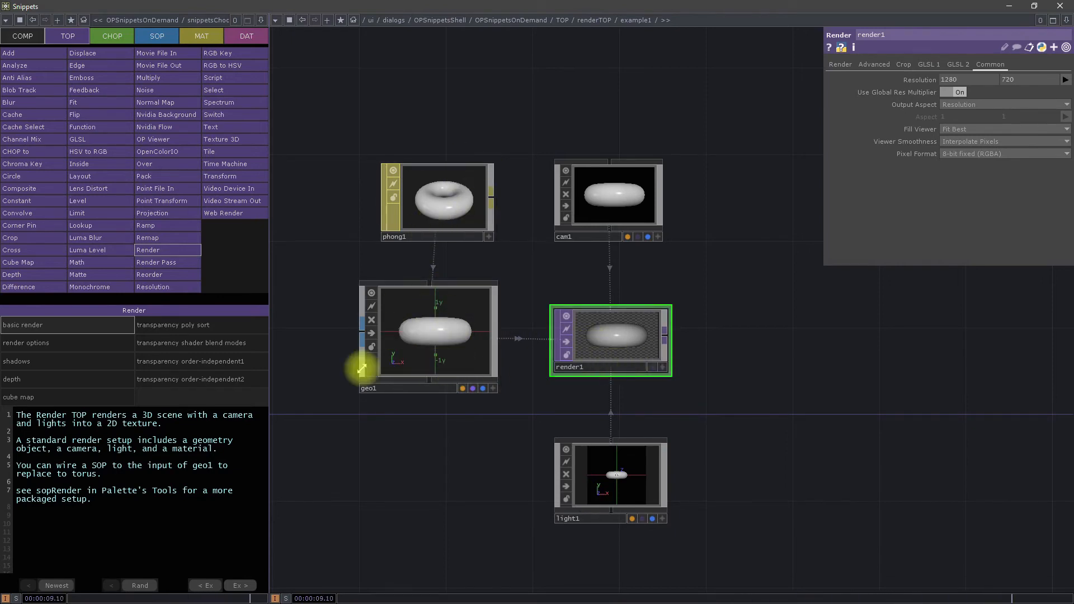
Step: Open the Render TOP's shadows example and look over its camera, geometry and light setup
click(84, 364)
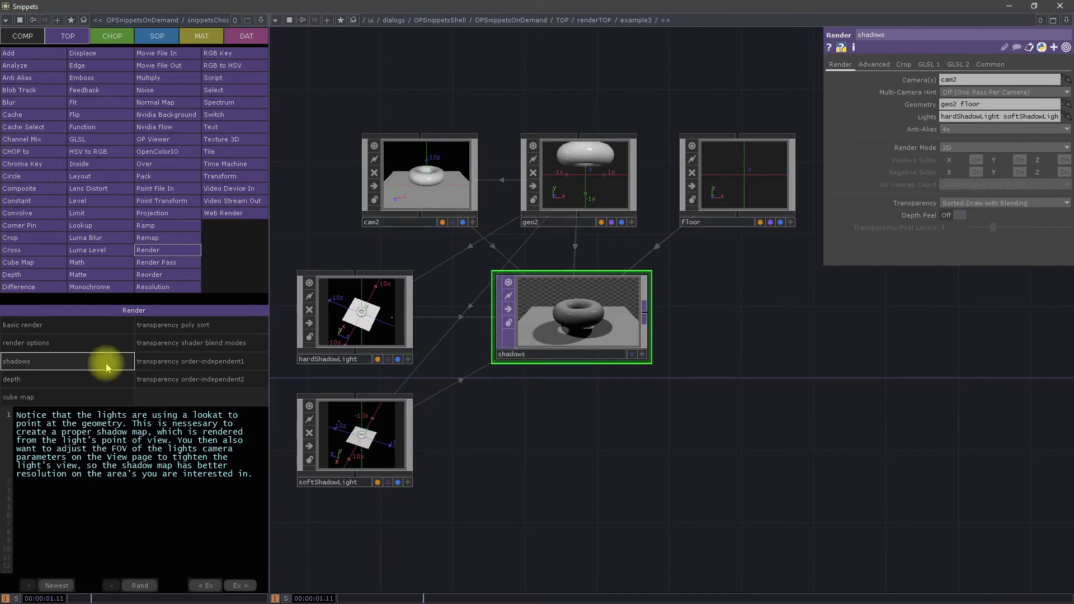
scroll(564, 320, up, 3)
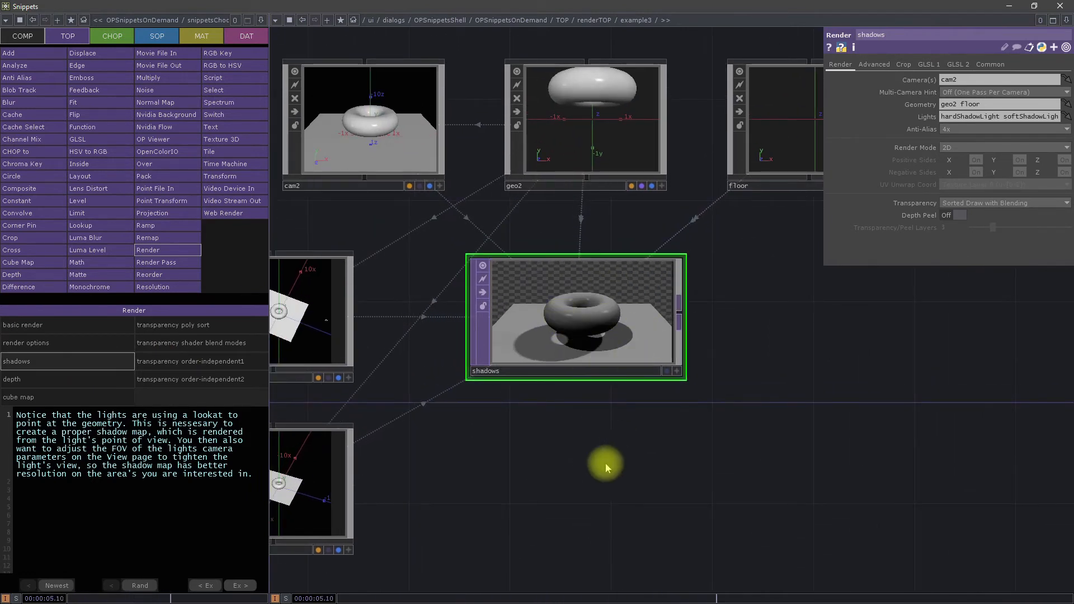
drag(606, 467, 654, 485)
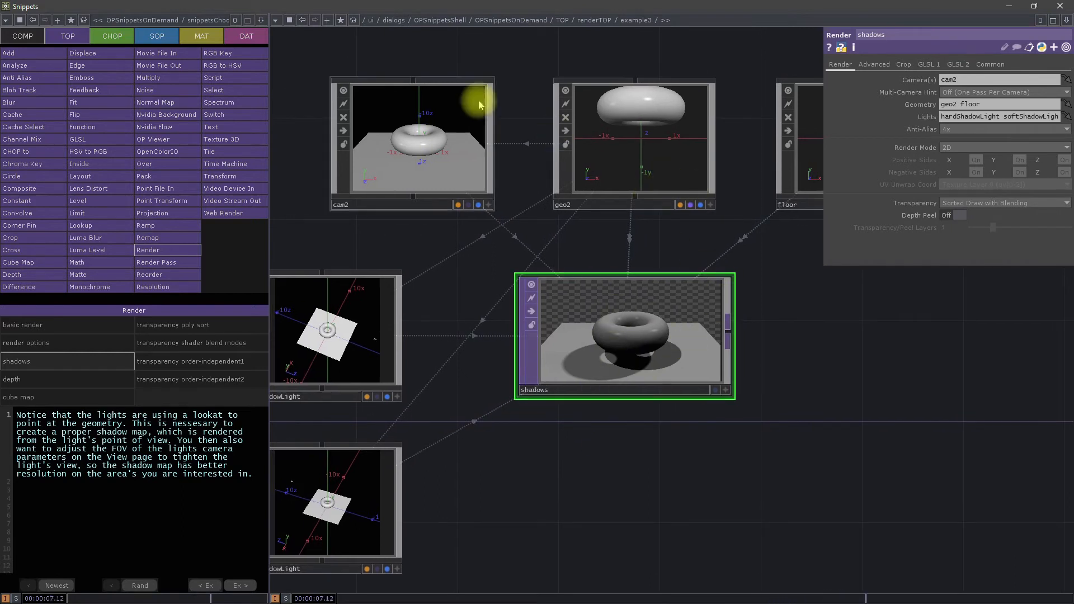
Step: Rotate the geo2 torus in the shadows example to 30 on X and 50 on Y
click(656, 160)
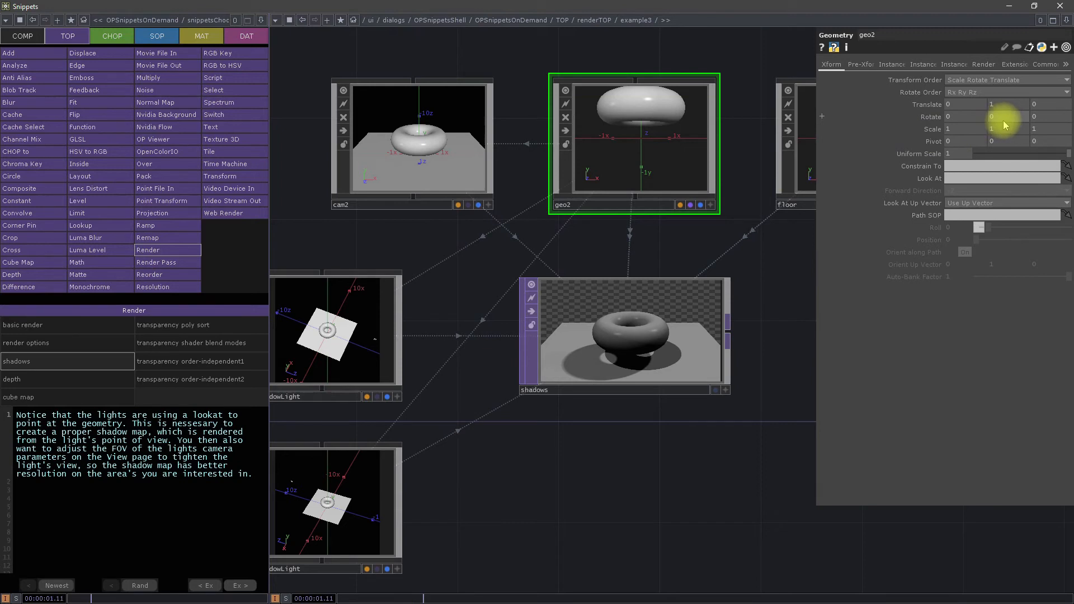
middle_drag(995, 104, 1068, 99)
click(640, 147)
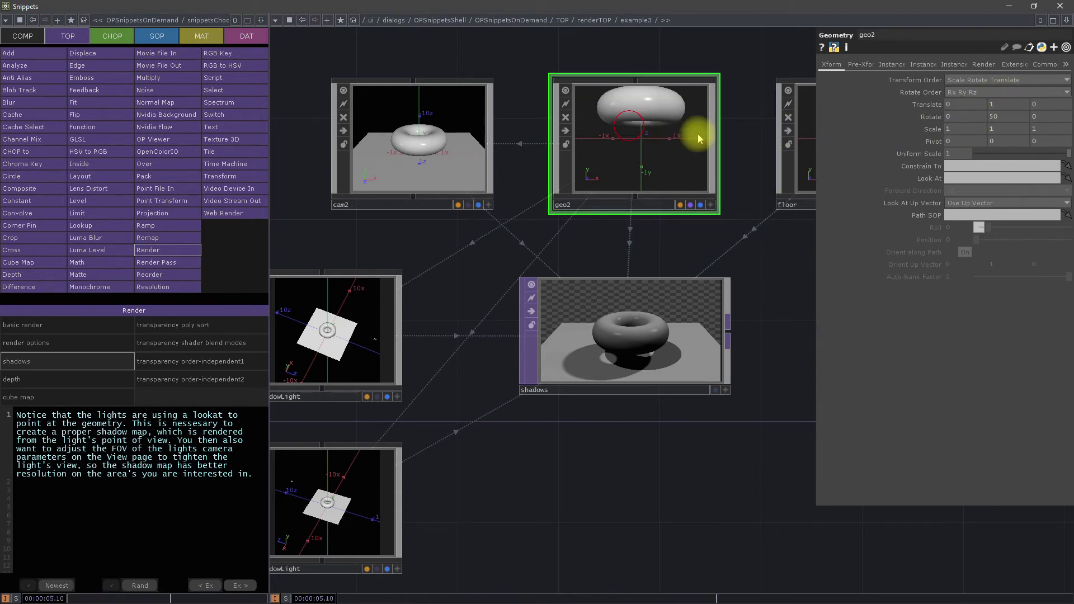
mouse_move(967, 105)
middle_down()
mouse_move(1055, 95)
mouse_move(364, 96)
mouse_move(978, 95)
mouse_move(120, 16)
mouse_move(947, 173)
mouse_move(964, 125)
mouse_move(1059, 101)
mouse_move(426, 64)
mouse_move(622, 68)
mouse_move(962, 109)
middle_up()
drag(613, 484, 683, 457)
scroll(683, 457, down, 3)
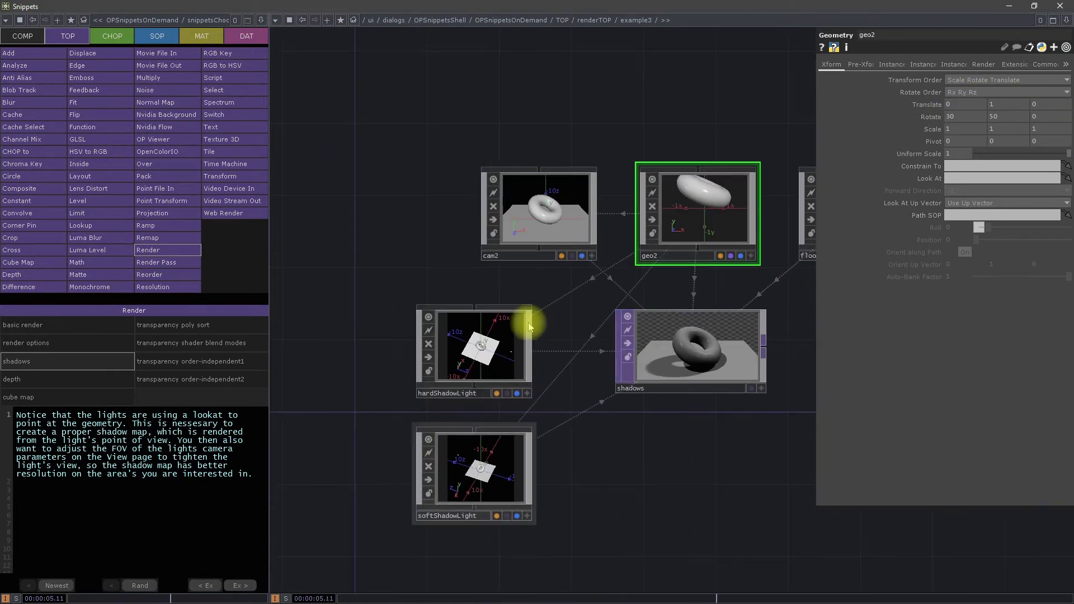
Step: Open the Render TOP's depth example and examine its render component and Depth TOPs
click(19, 380)
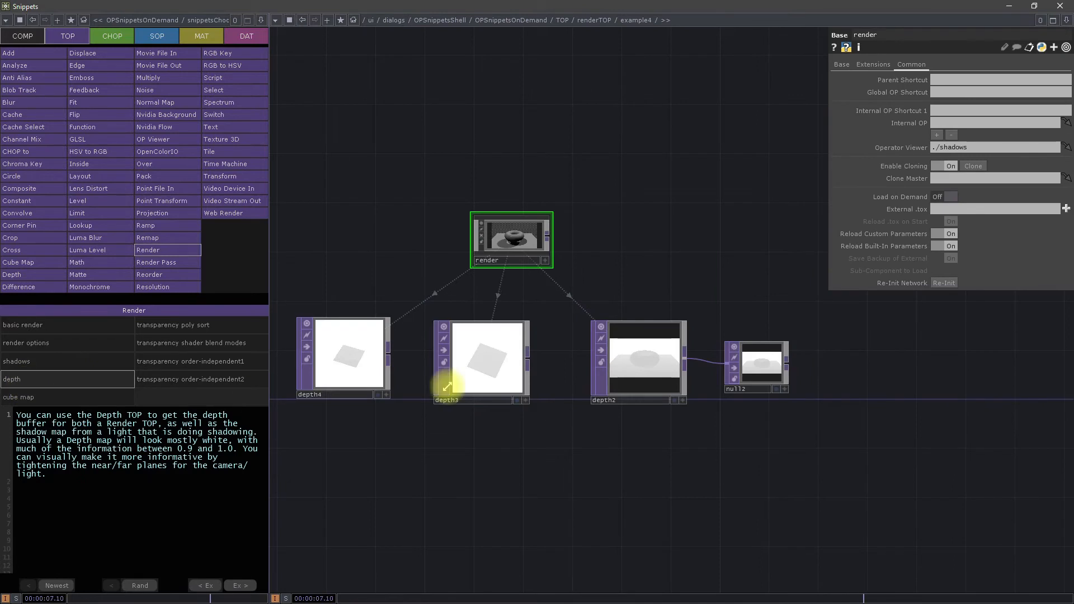
scroll(664, 372, up, 3)
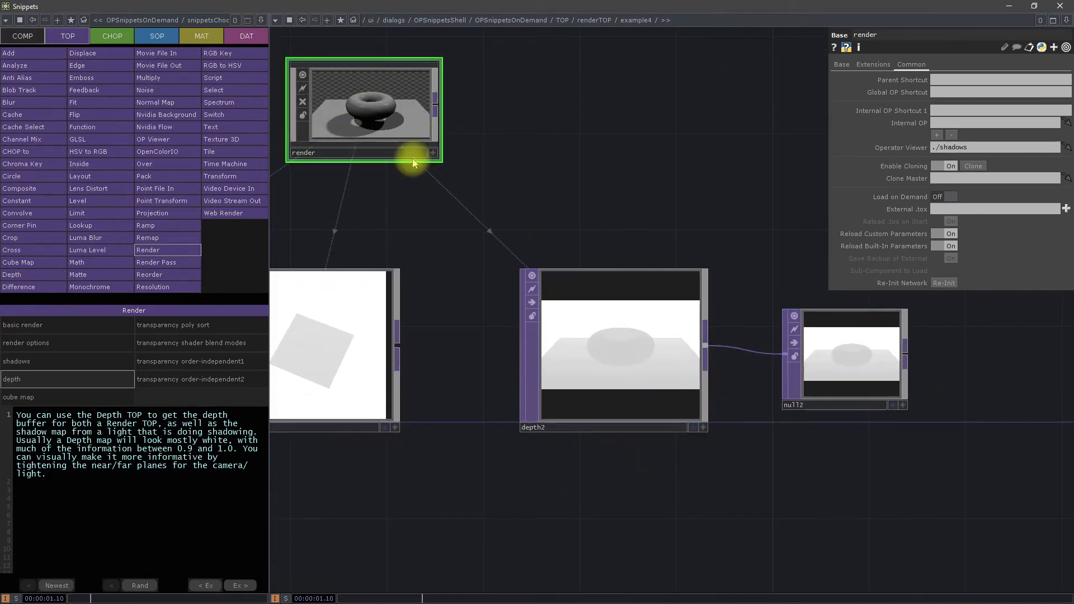
drag(566, 203, 844, 331)
scroll(713, 311, down, 2)
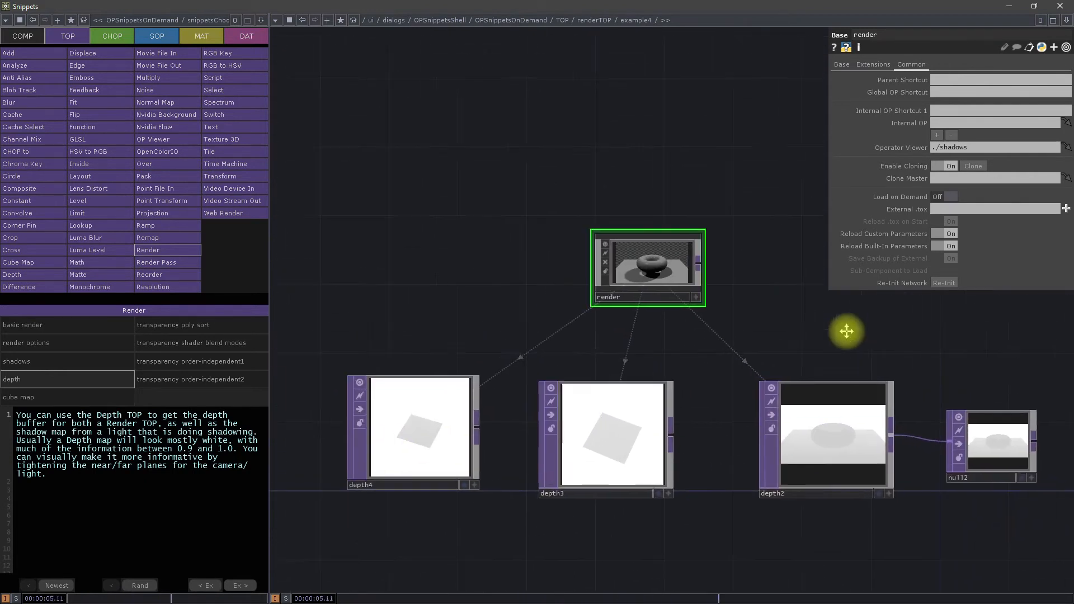
Step: View the Render TOP's cube map example, and return to the Sweet 16 TOPs web page
click(72, 398)
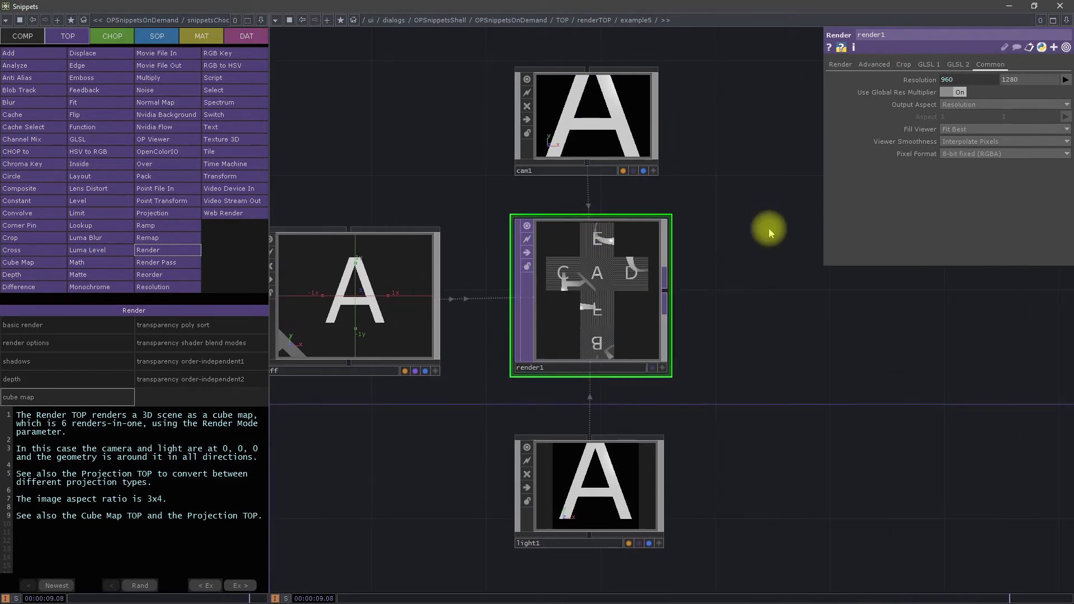
drag(766, 242, 778, 299)
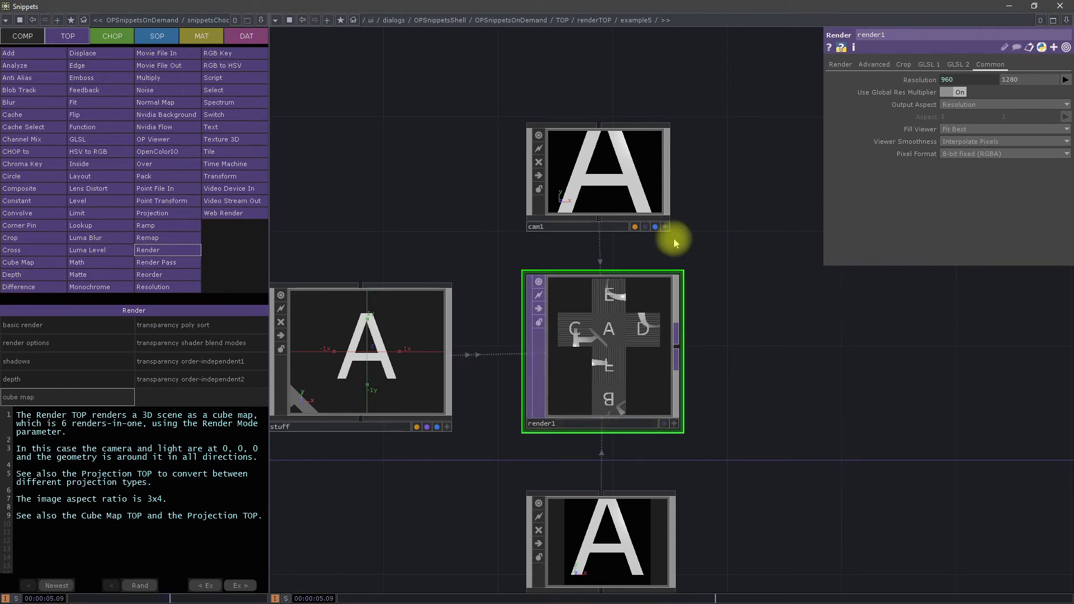
click(1007, 8)
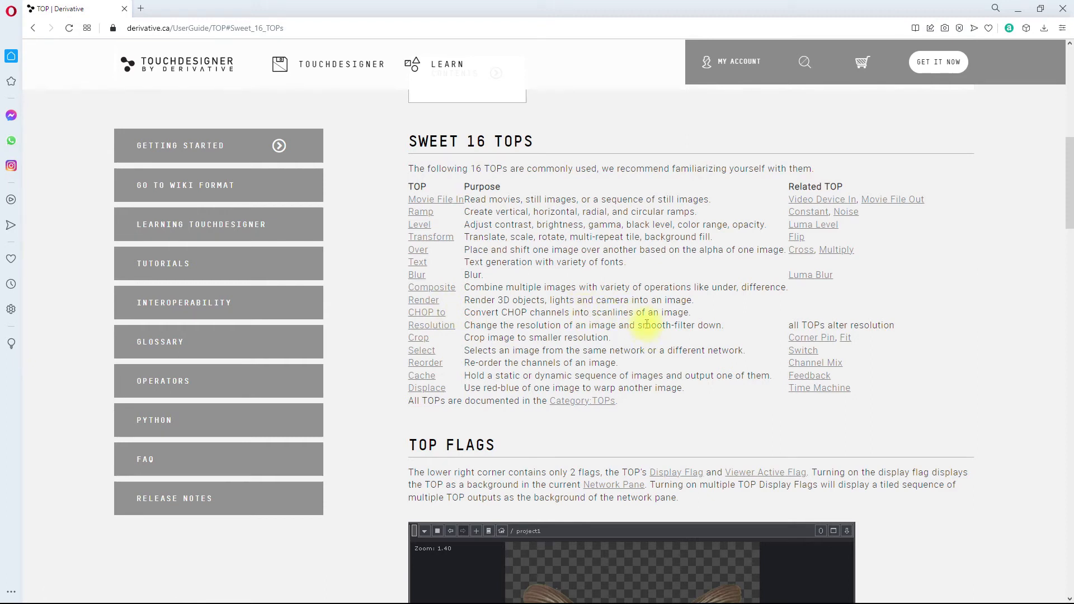
Step: Switch back to the OP Snippets window and open the CHOP to TOP's pixel example
click(1019, 10)
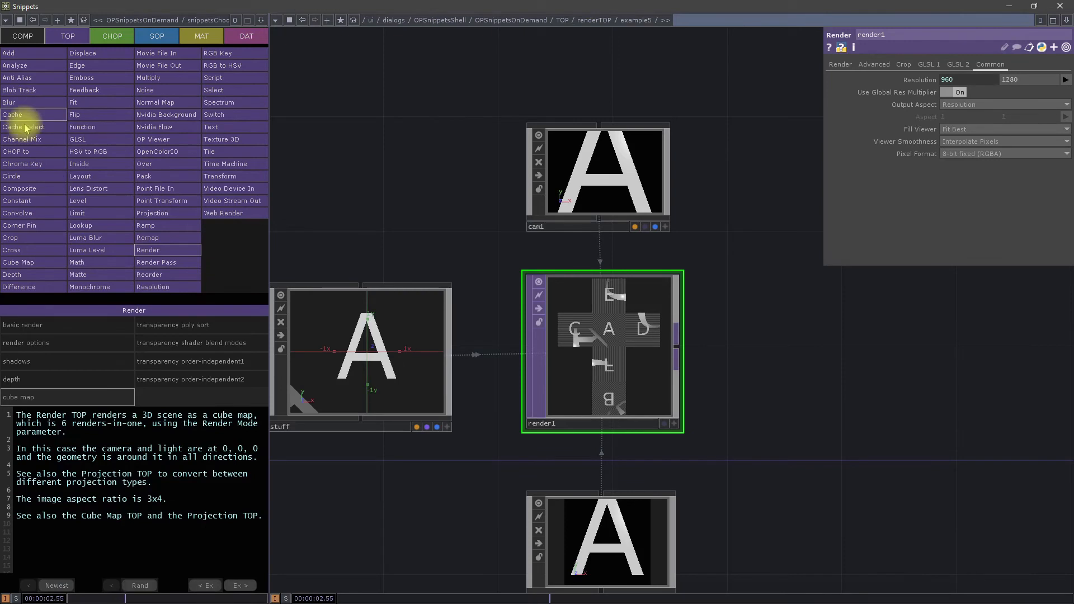
click(28, 158)
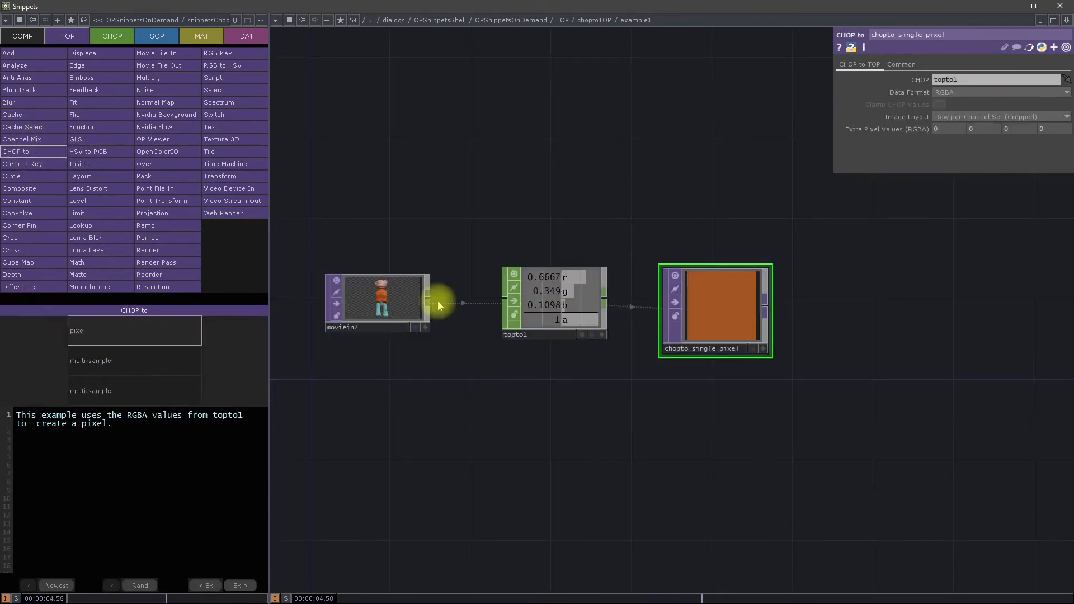
scroll(374, 300, up, 3)
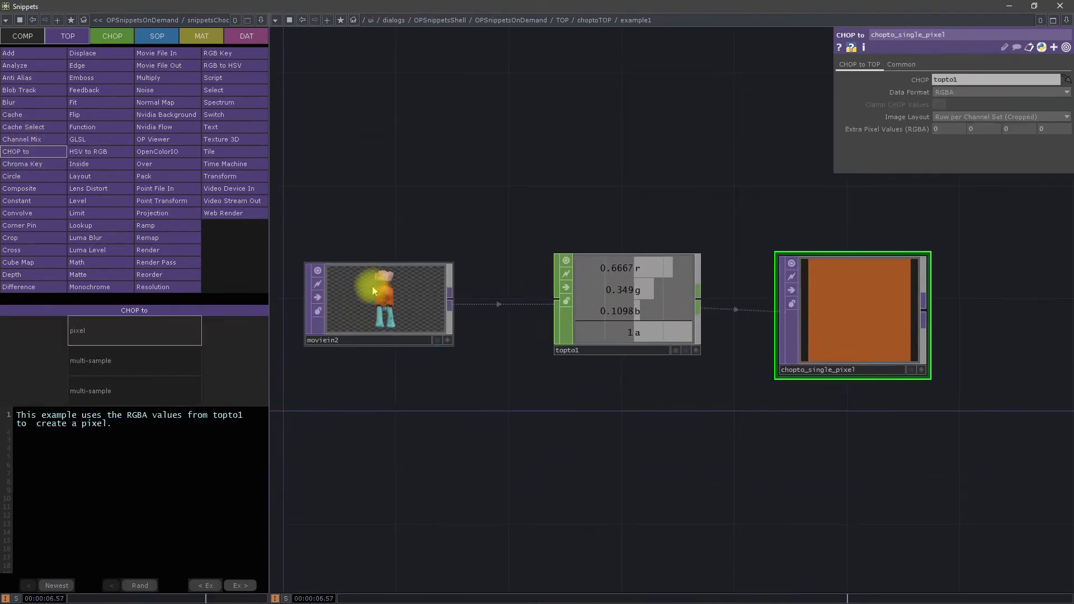
Step: Inspect the moviein2 and topto1 parameters, and reposition topto1 and chopto_single_pixel slightly higher than moviein2 in the network
click(372, 287)
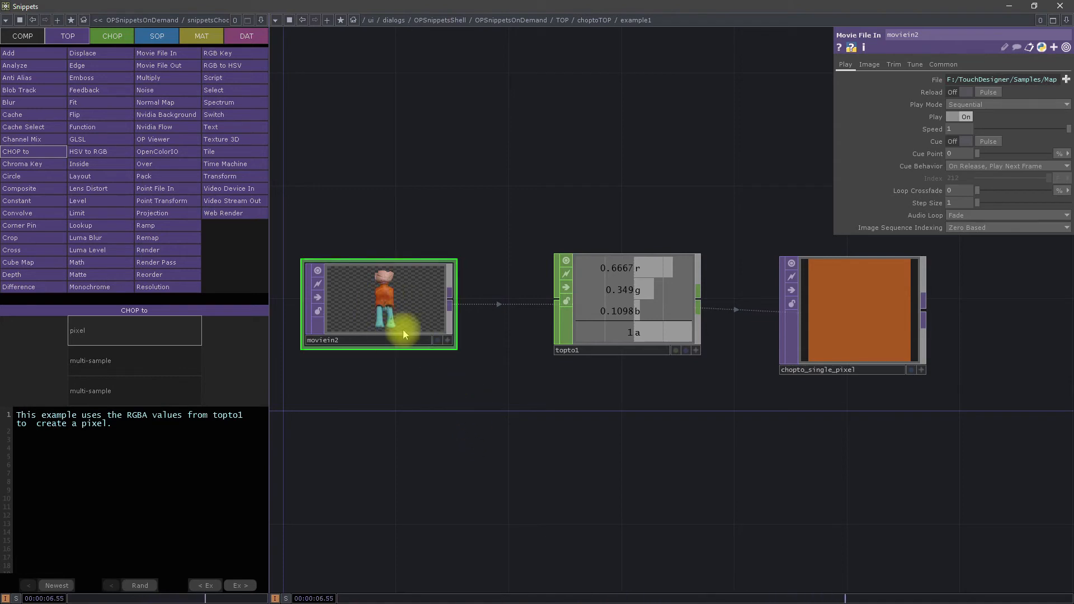
click(625, 314)
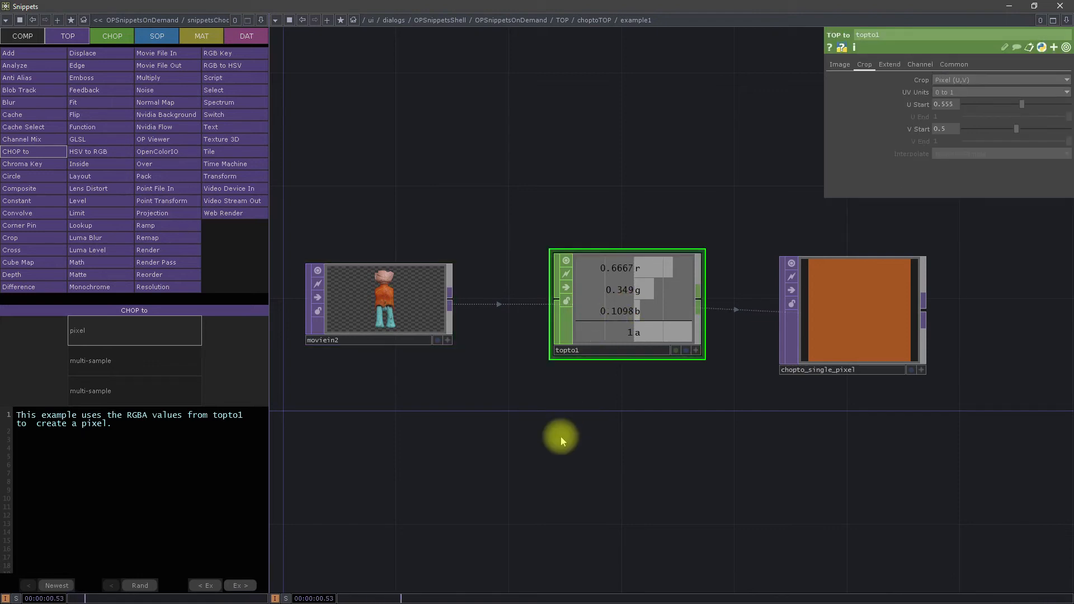
drag(590, 319, 601, 234)
drag(845, 305, 853, 228)
drag(723, 376, 638, 463)
drag(570, 441, 669, 438)
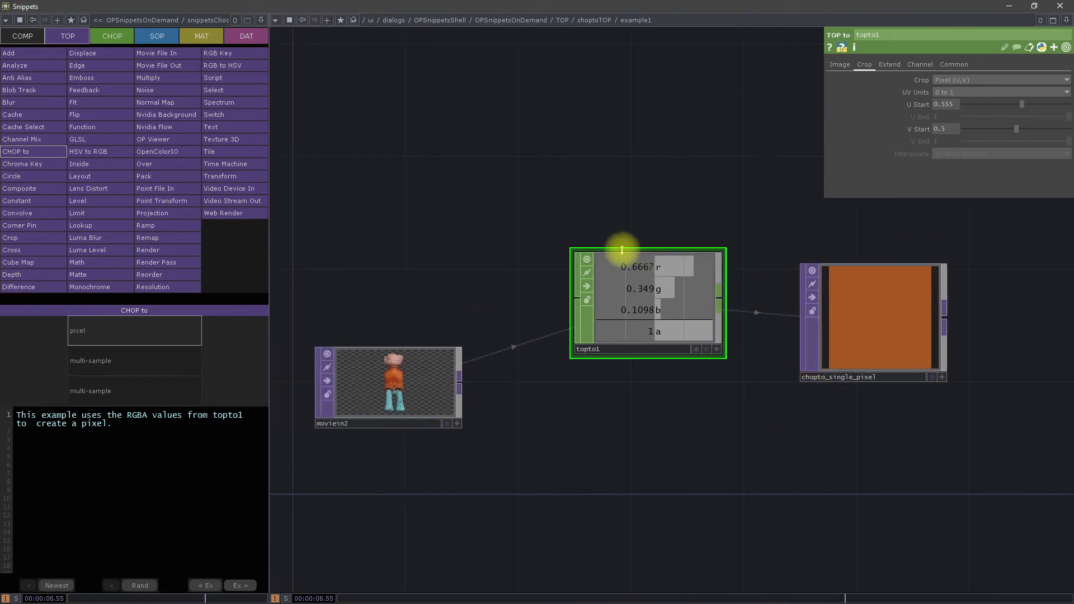
drag(635, 285, 635, 314)
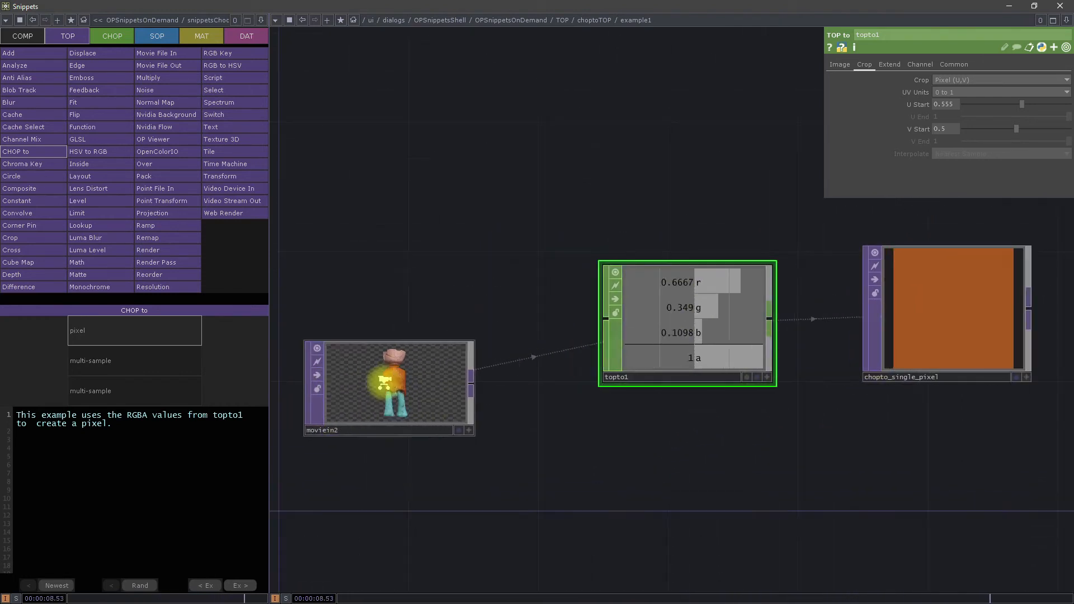
Step: Sample a pixel on the figure's teal legs by setting topto1's U Start to 0.505 and V Start to 0.351
scroll(370, 386, up, 5)
scroll(398, 379, down, 5)
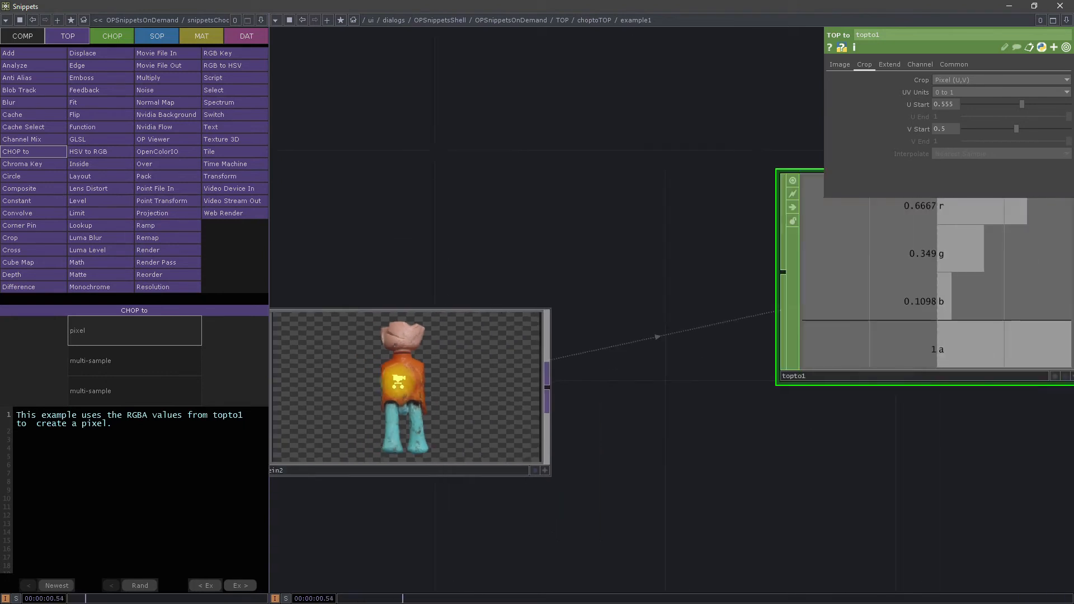
mouse_move(1022, 104)
mouse_down()
mouse_move(994, 102)
mouse_move(1012, 106)
mouse_move(1002, 129)
mouse_move(1005, 117)
mouse_up()
drag(1004, 105, 1018, 105)
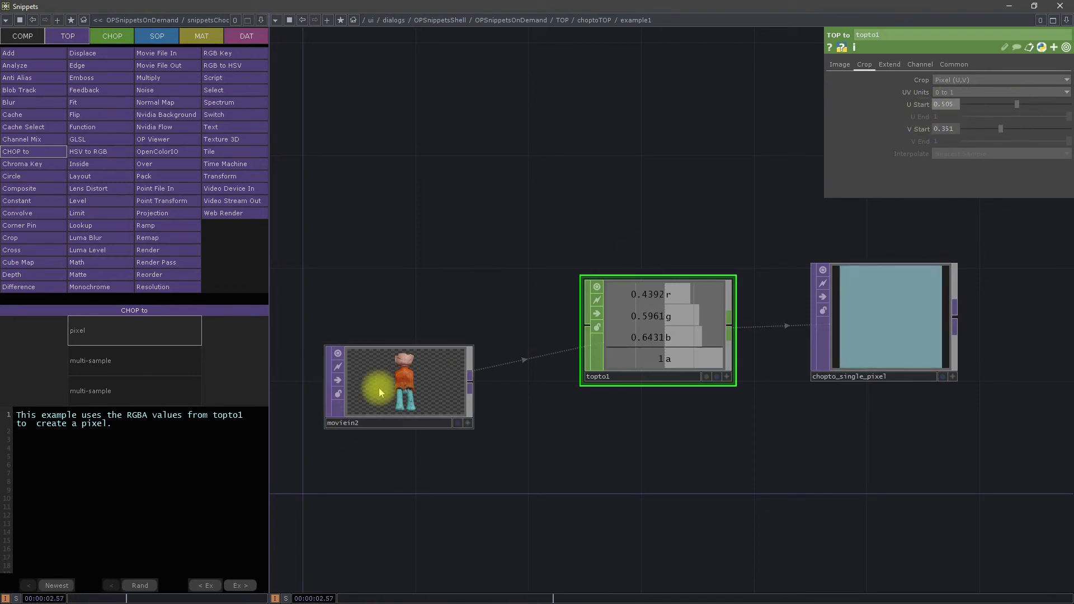
Step: Examine the sampled spot in moviein2, topto1's RGBA channels and the colour output by chopto_single_pixel
scroll(408, 391, up, 5)
scroll(361, 419, up, 1)
scroll(347, 404, down, 5)
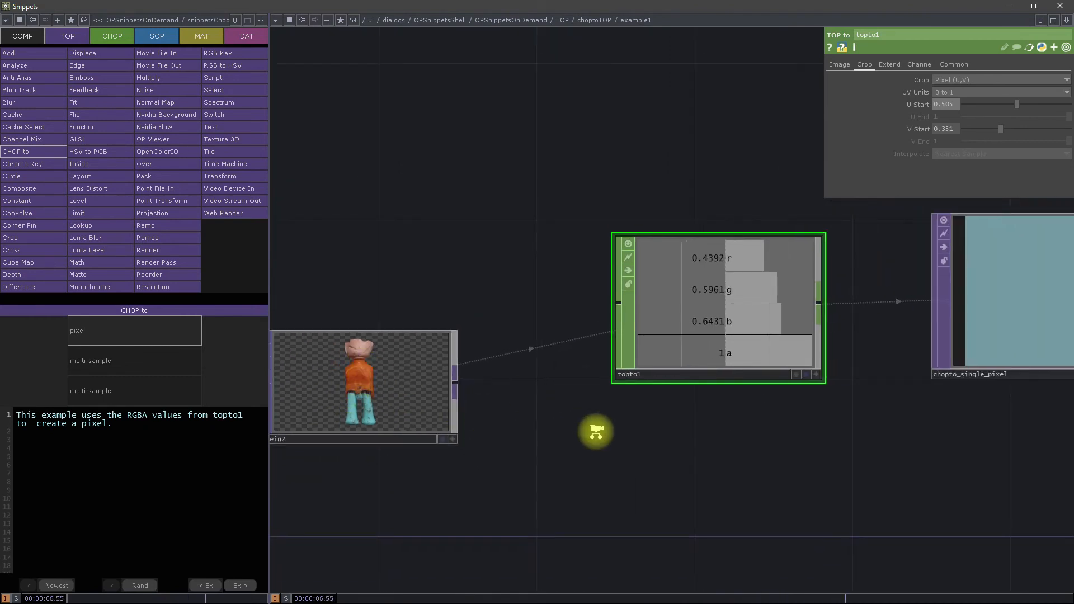
scroll(596, 433, down, 3)
scroll(629, 369, up, 3)
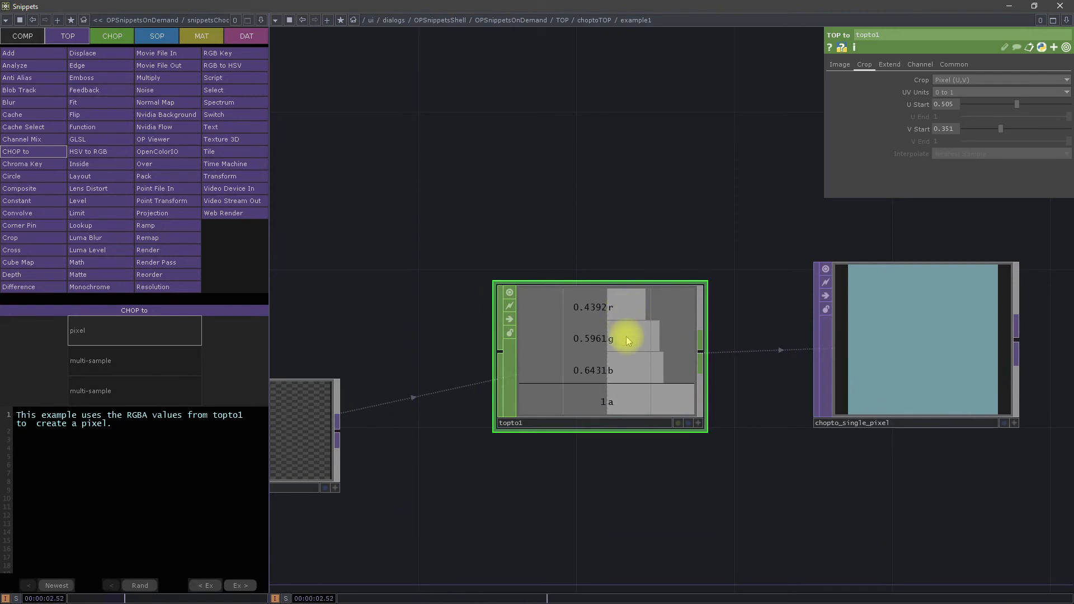
scroll(739, 472, down, 5)
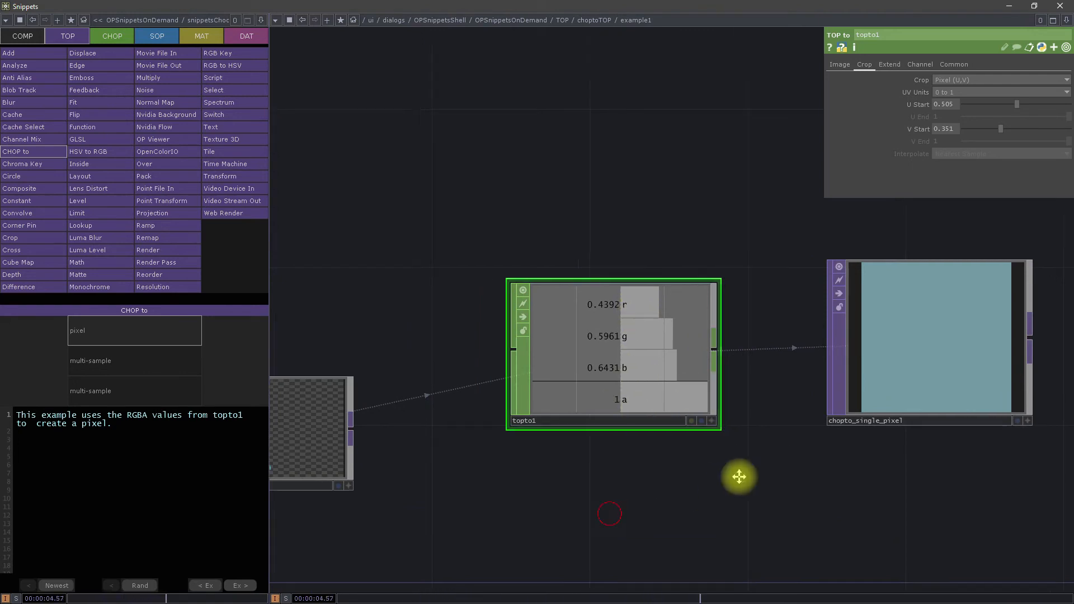
drag(536, 455, 502, 386)
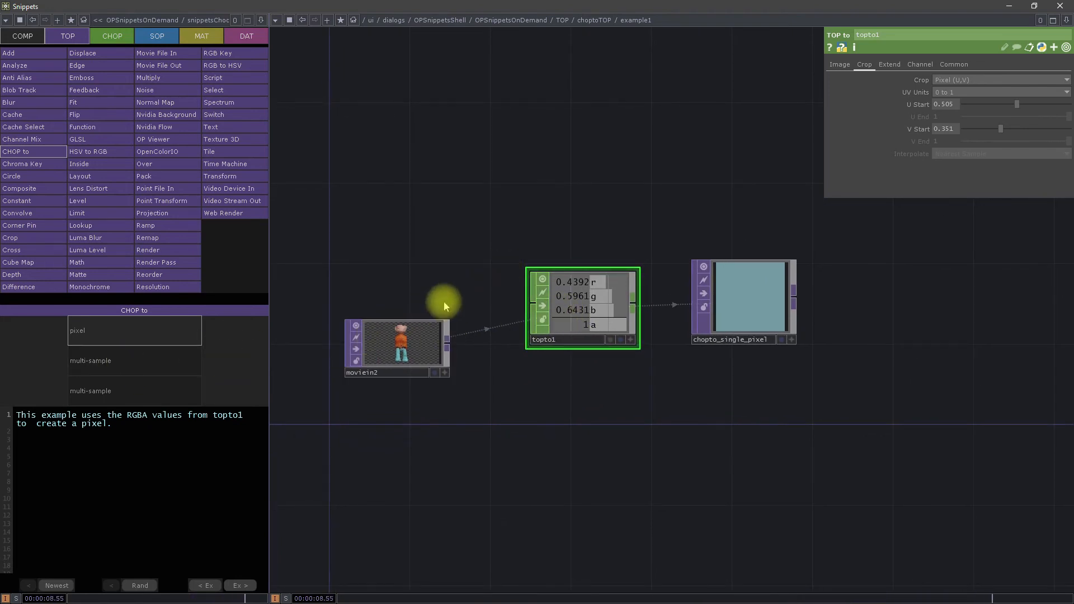
scroll(395, 347, up, 3)
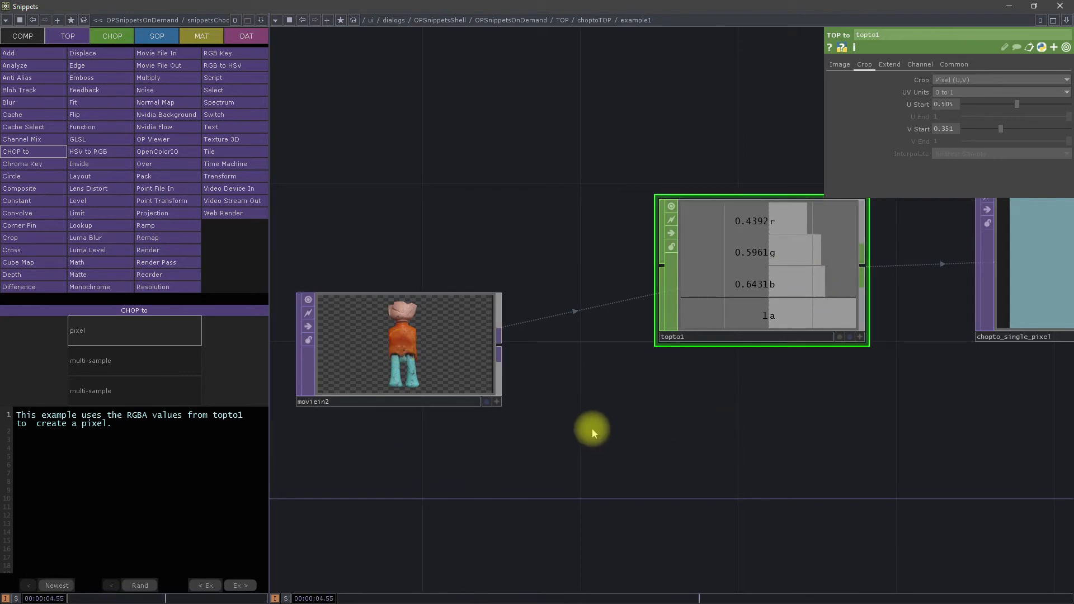
Step: Open the CHOP to TOP's first multi-sample example and examine the noise curve beside the pixel row in chopto_values
drag(593, 433, 648, 388)
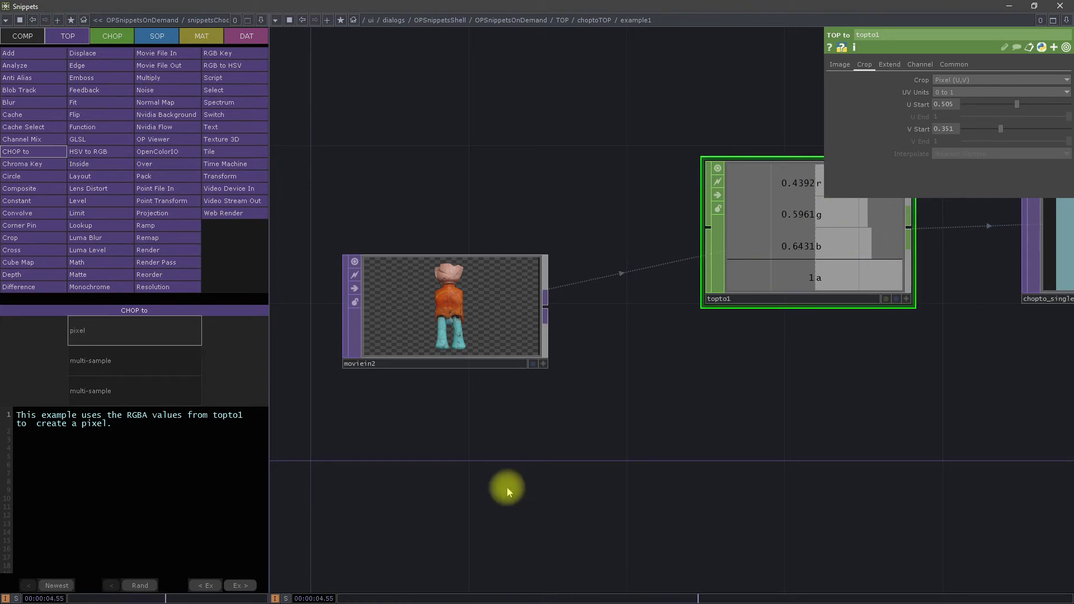
click(137, 361)
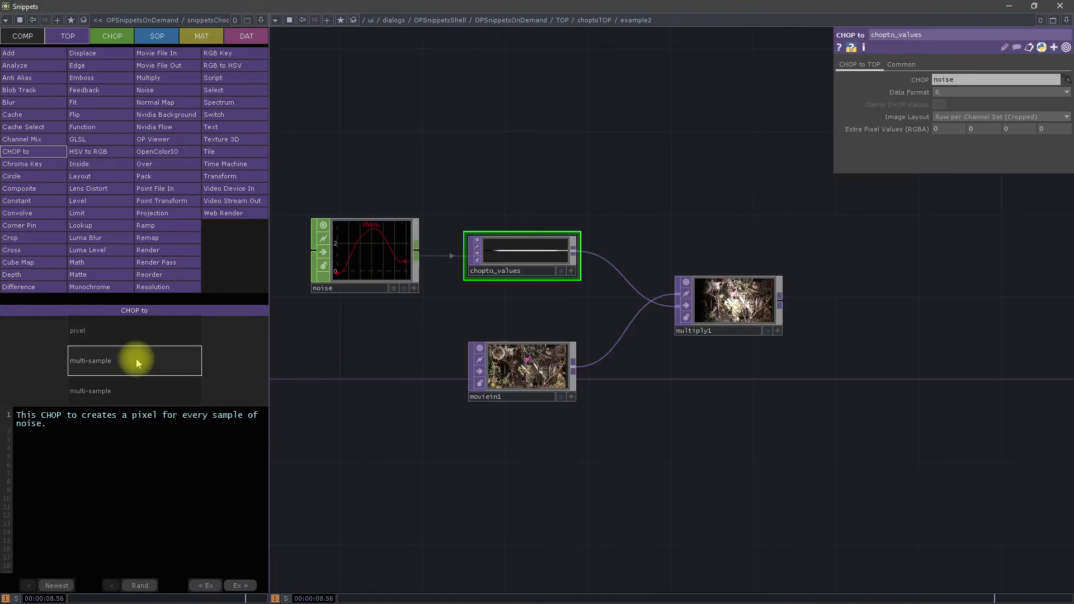
drag(397, 206, 458, 213)
scroll(409, 247, up, 3)
scroll(371, 247, up, 2)
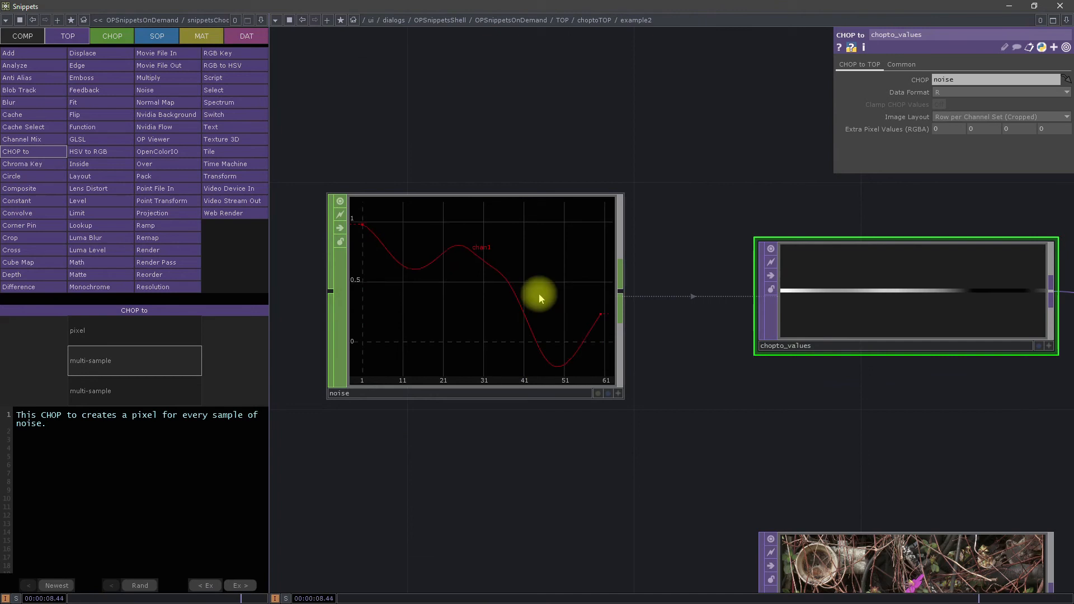
drag(721, 156, 663, 182)
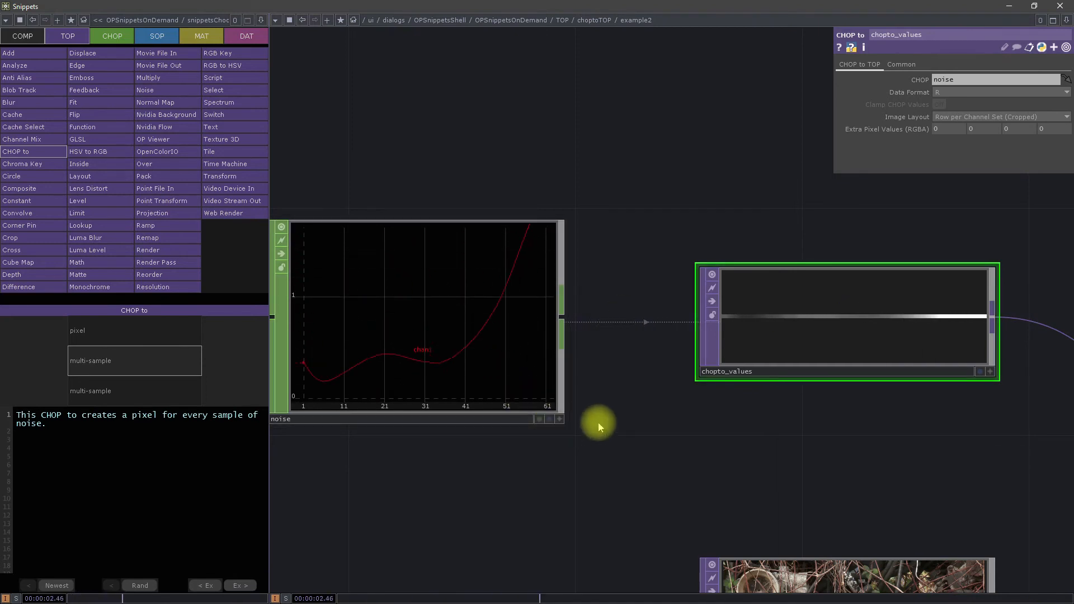
Step: Open the second multi-sample example, check chopto2's info and survey the operator chain from noise1 to geo1
click(150, 401)
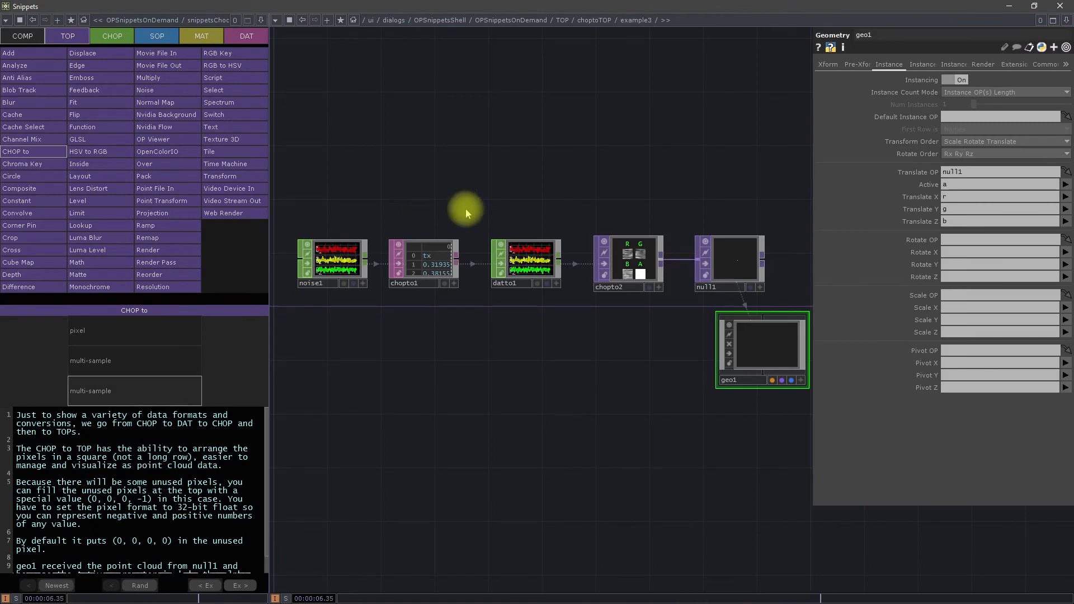
scroll(628, 264, up, 4)
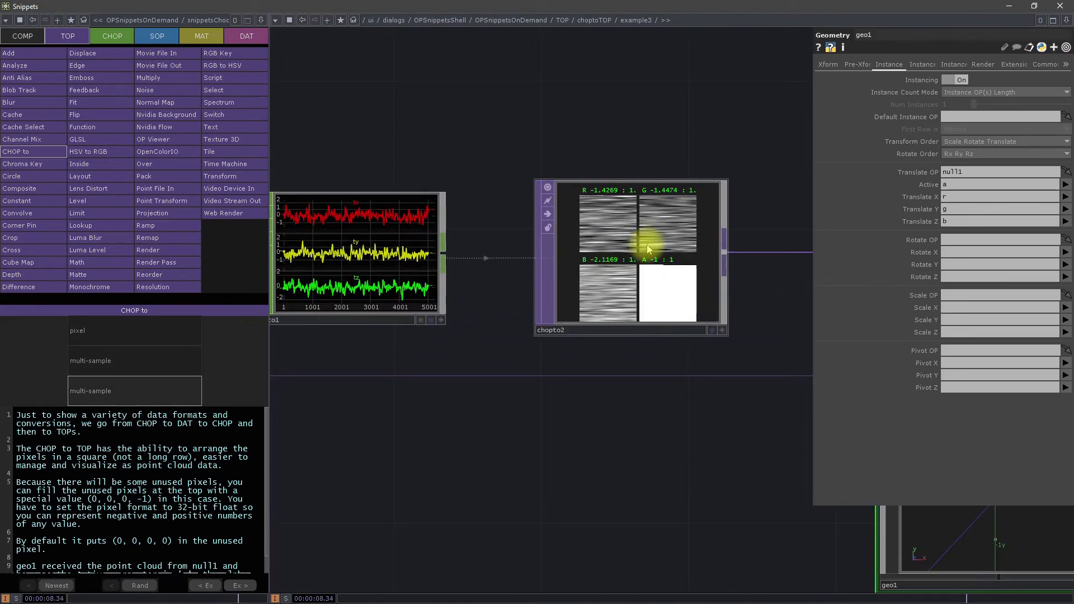
middle_click(638, 242)
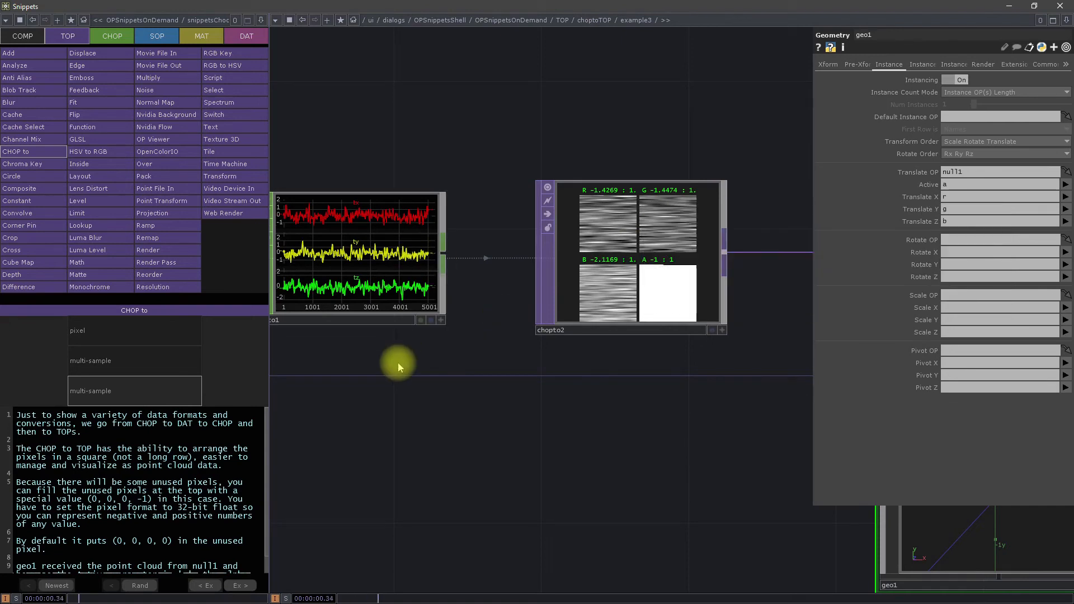
scroll(397, 364, down, 5)
drag(395, 241, 483, 208)
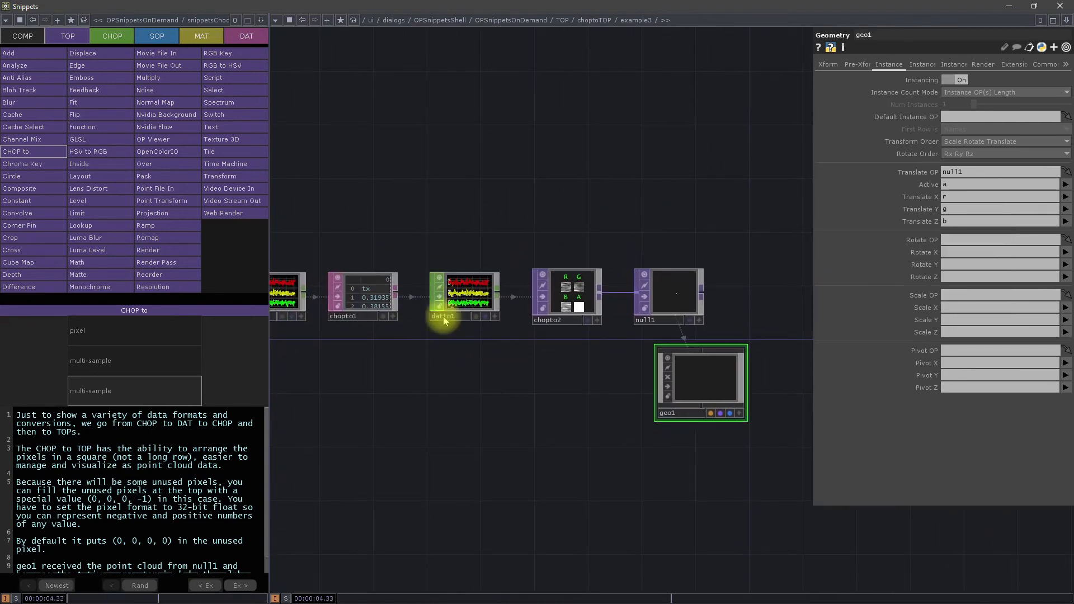
Step: Examine chopto2's separate R, G, B and A channel images up close, including the unused pixels in the alpha channel
scroll(581, 288, up, 4)
scroll(447, 255, up, 3)
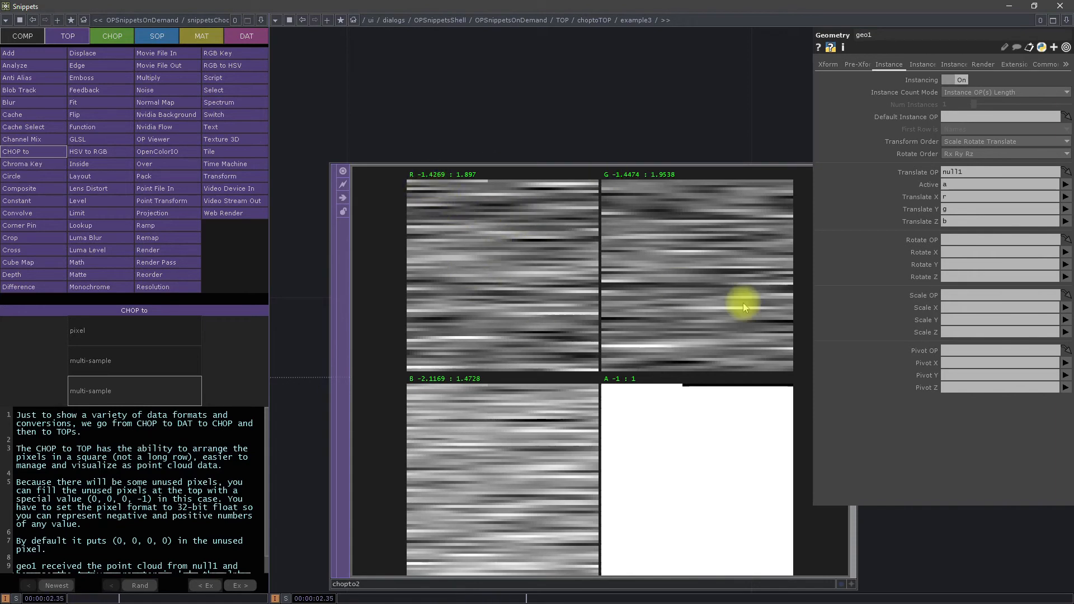
scroll(582, 266, down, 3)
middle_click(572, 288)
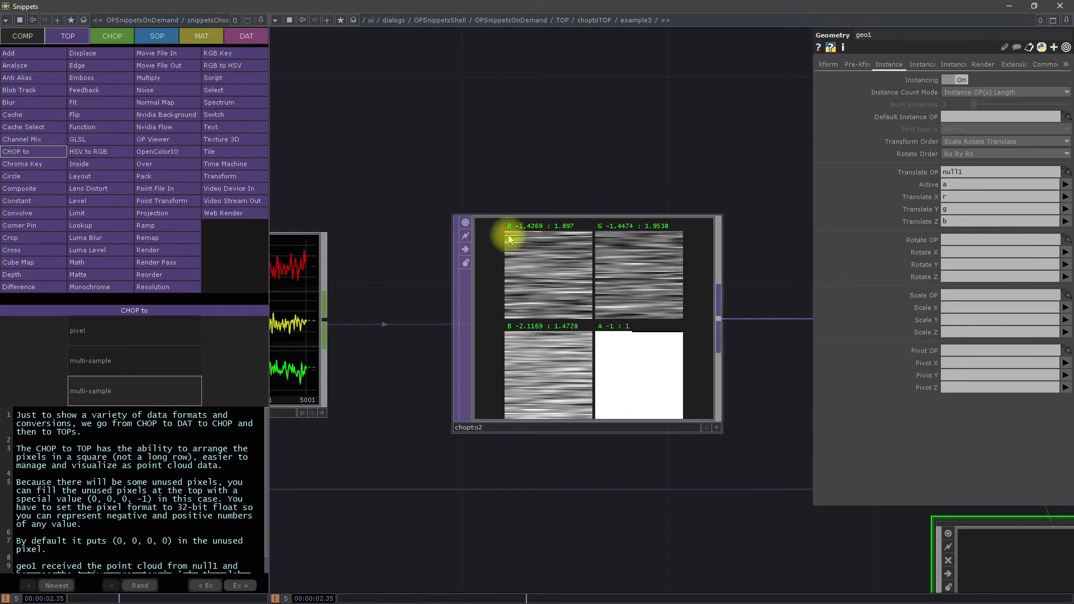
scroll(509, 232, up, 5)
scroll(490, 294, down, 4)
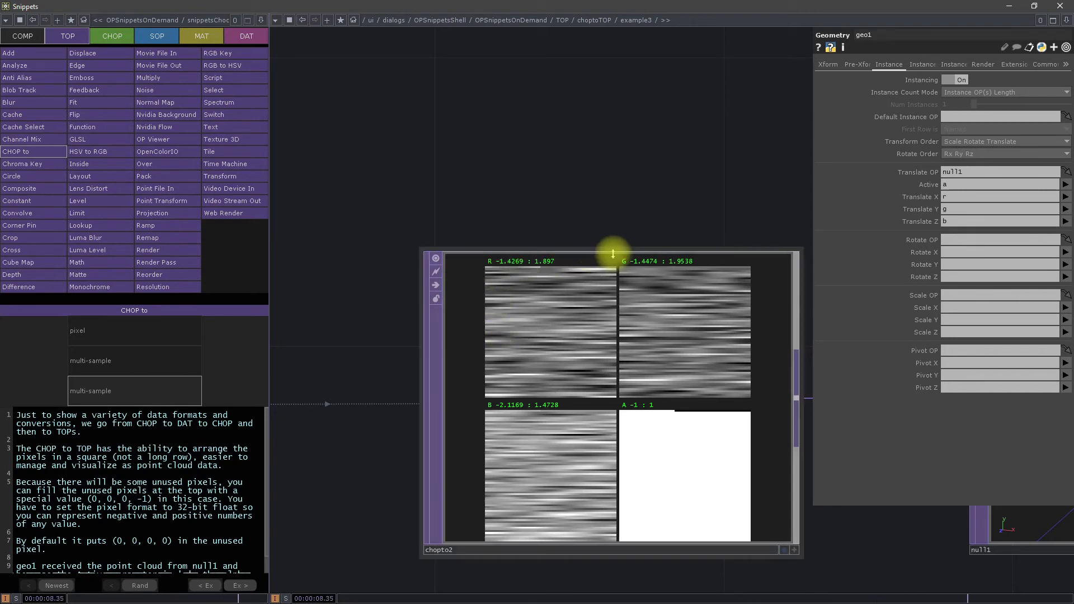
scroll(448, 318, down, 2)
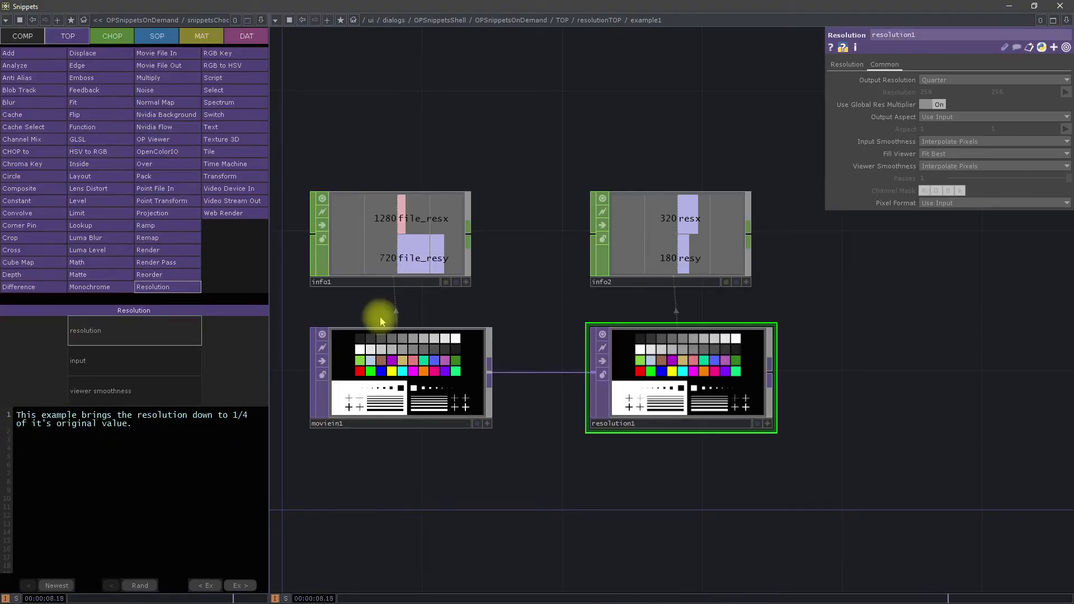
Step: Compare the size and memory info of moviein1 and resolution1 in the Resolution TOP example
click(401, 390)
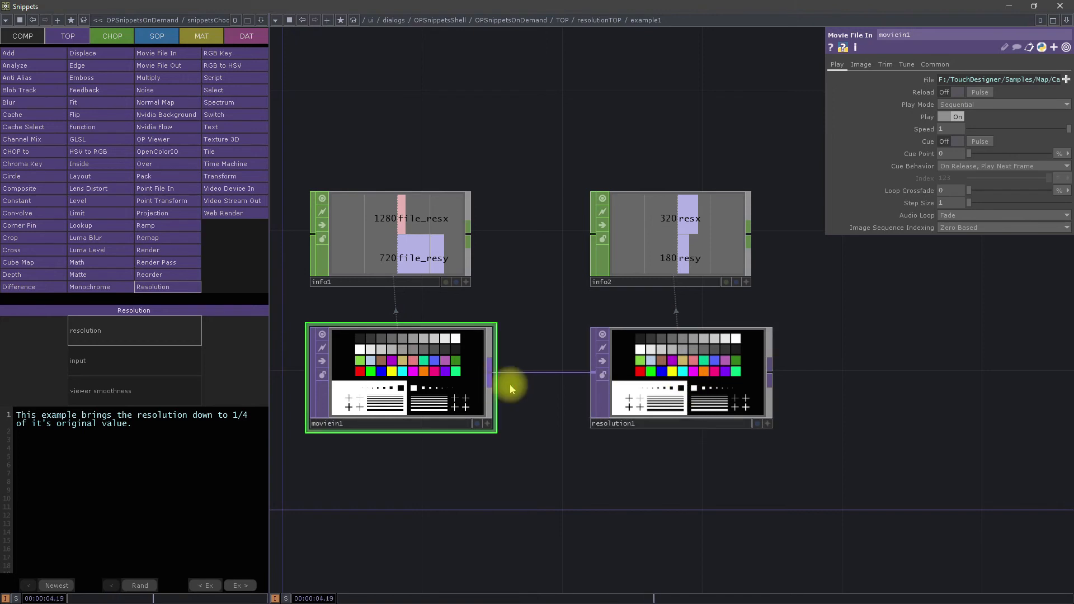
click(656, 381)
middle_click(474, 356)
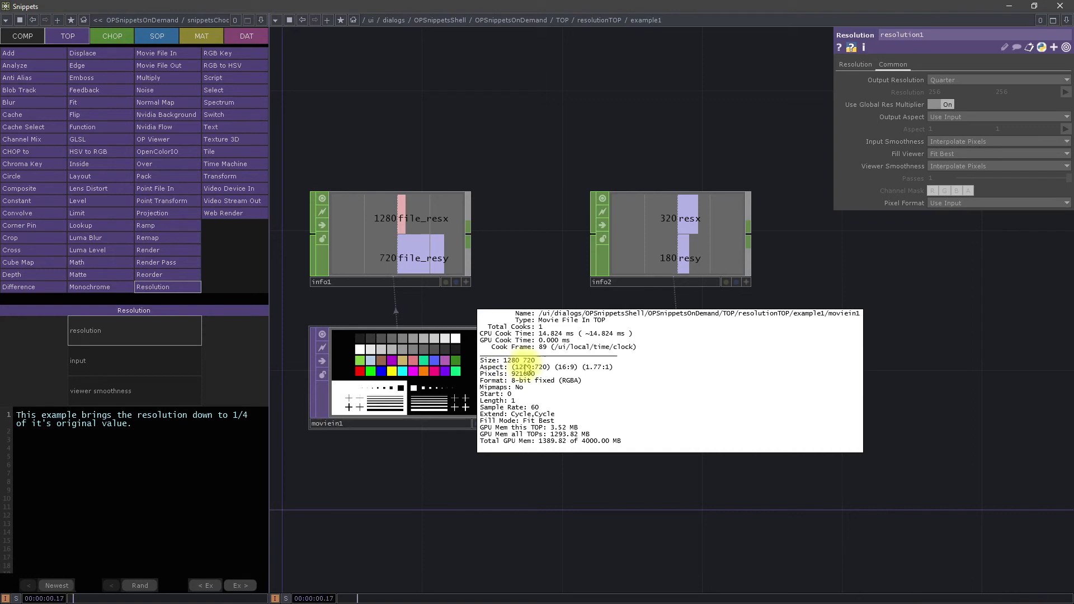
middle_click(650, 359)
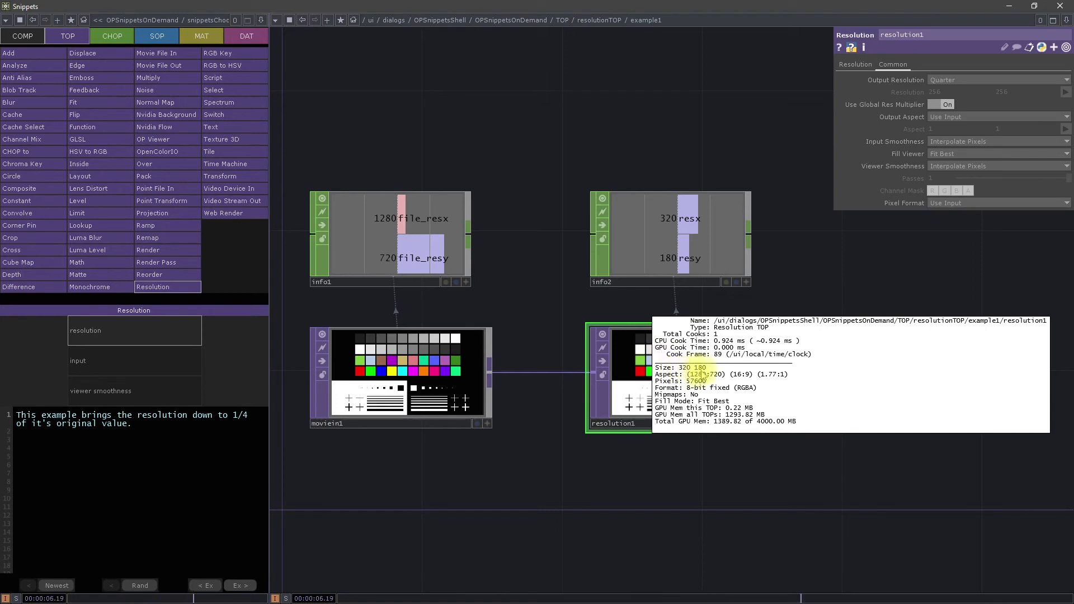
click(555, 494)
Step: Set resolution1's Output Resolution to Eighth and check its texture info
click(664, 367)
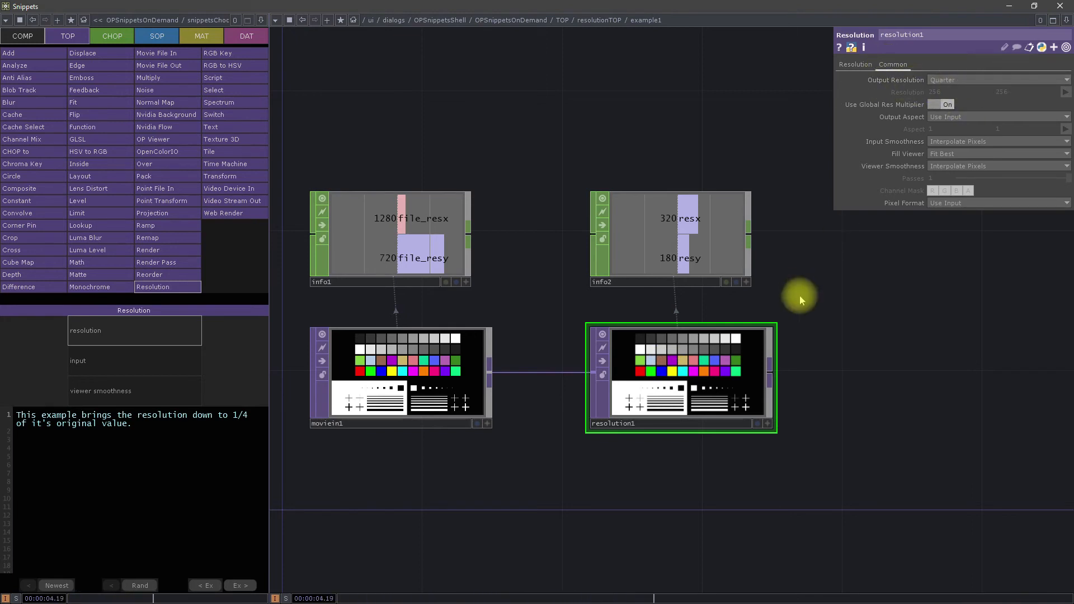
click(958, 80)
click(955, 101)
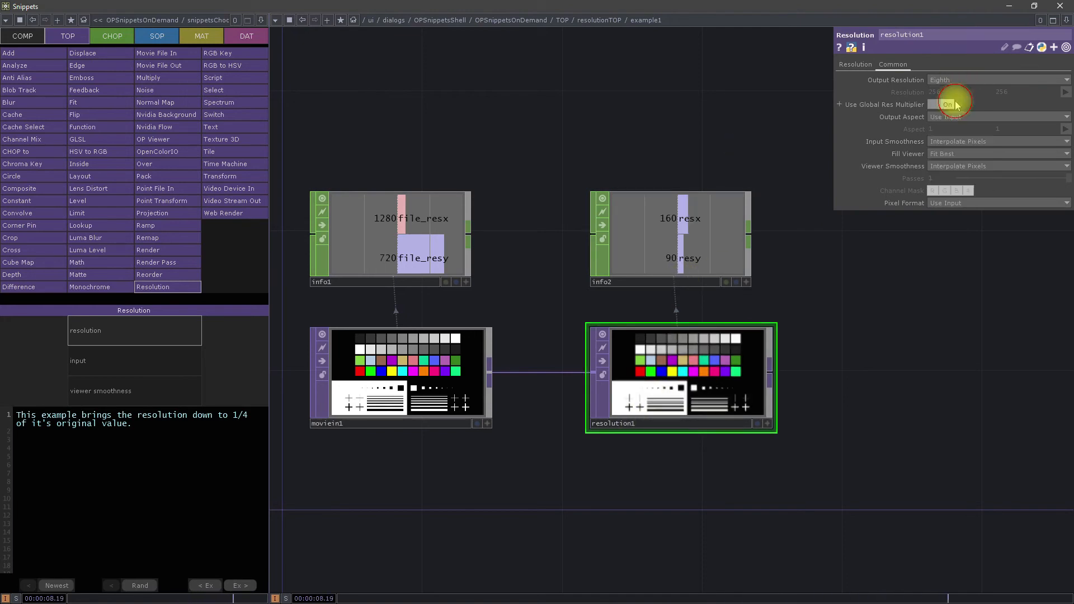
middle_click(662, 368)
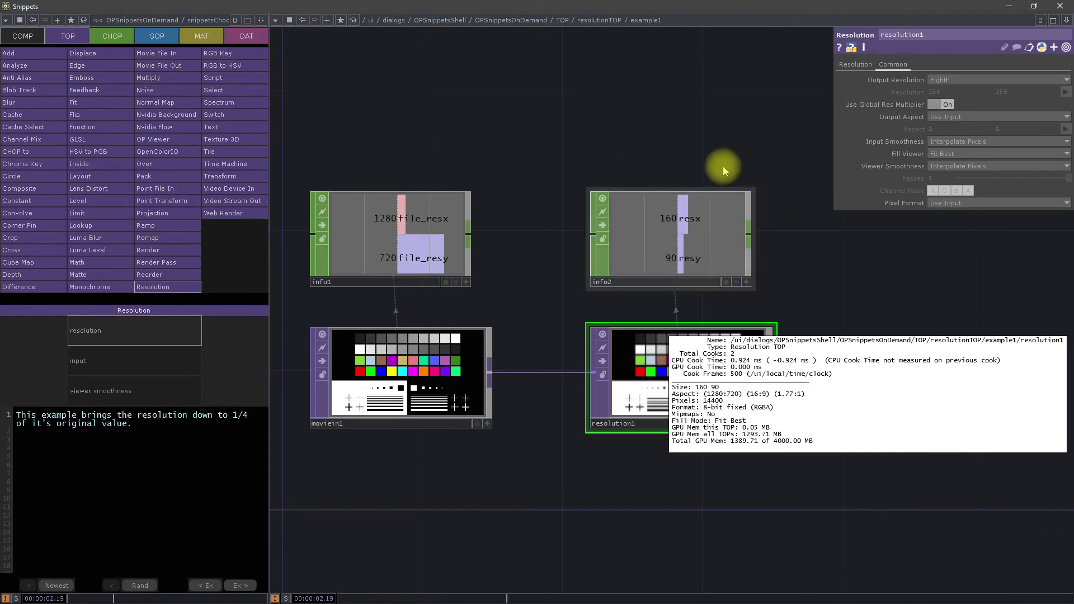
Step: Switch resolution1's Output Resolution to Half and back to Eighth, comparing the values in info2
click(992, 80)
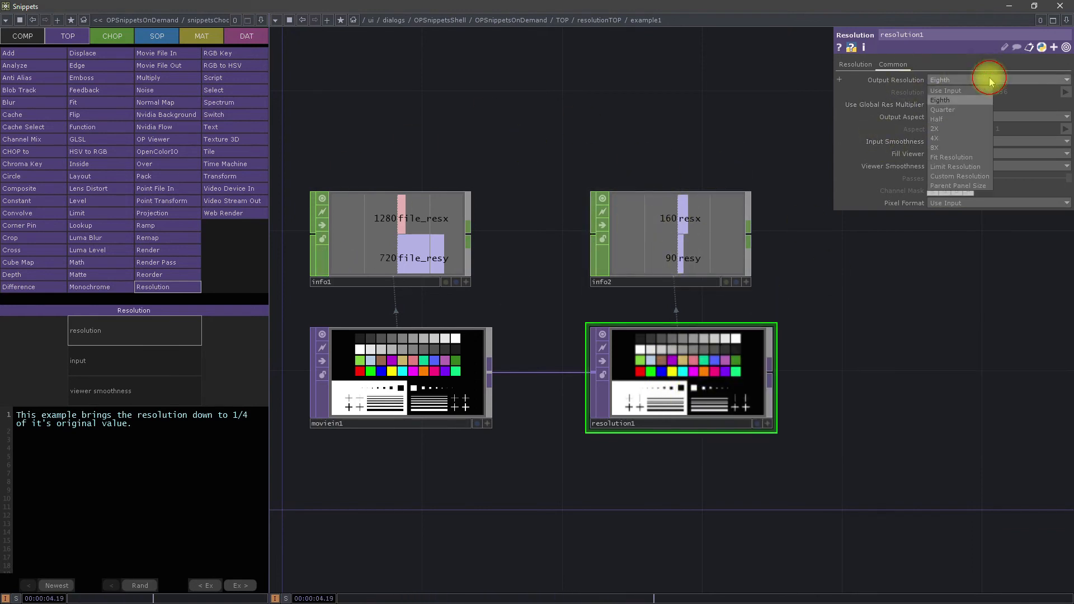
click(946, 122)
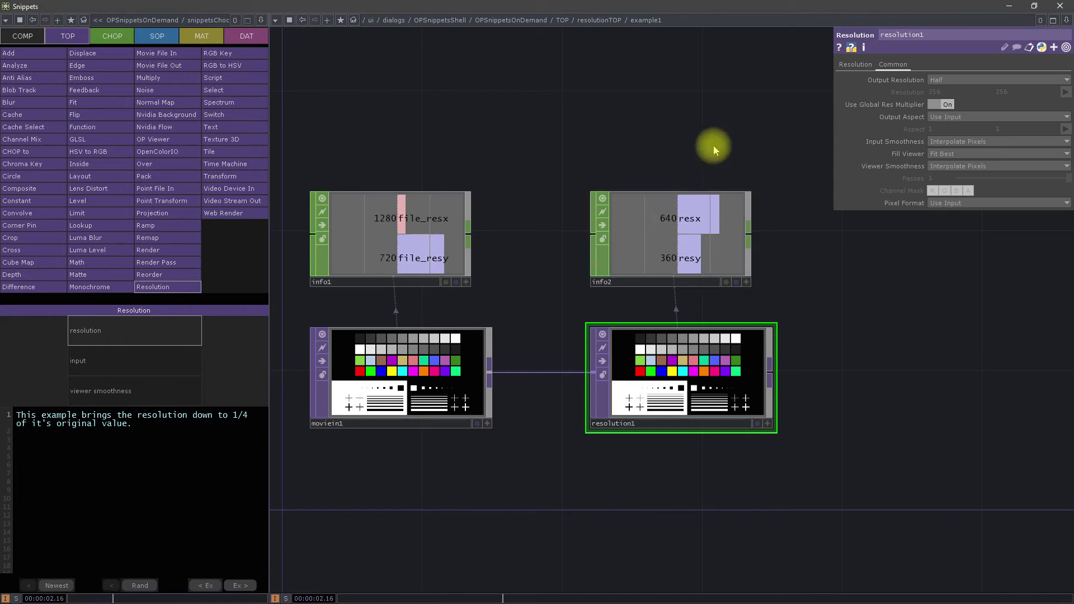
click(961, 80)
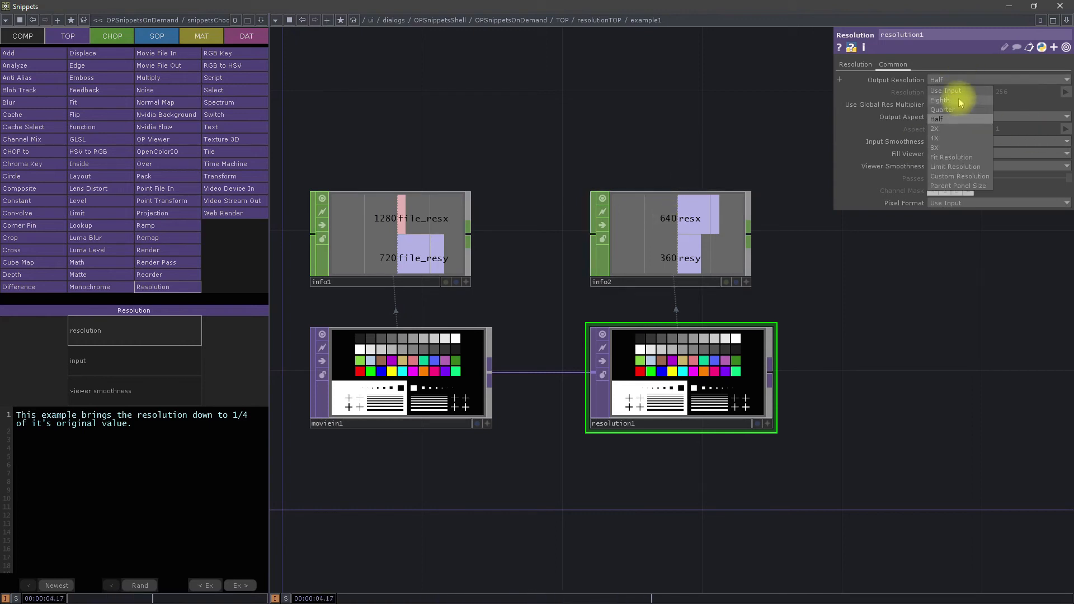
click(951, 100)
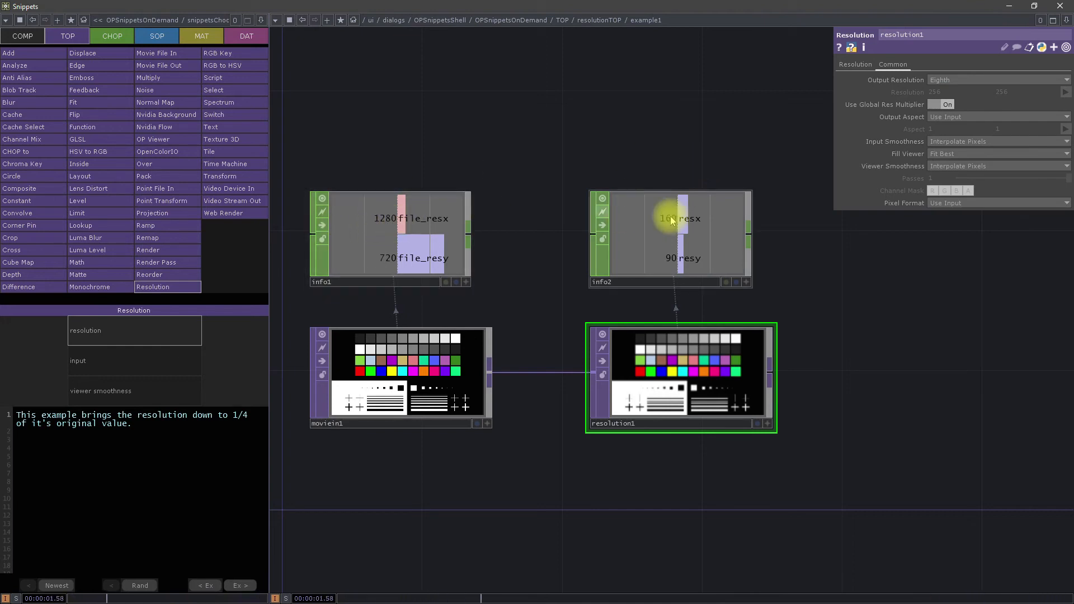
drag(722, 523, 736, 492)
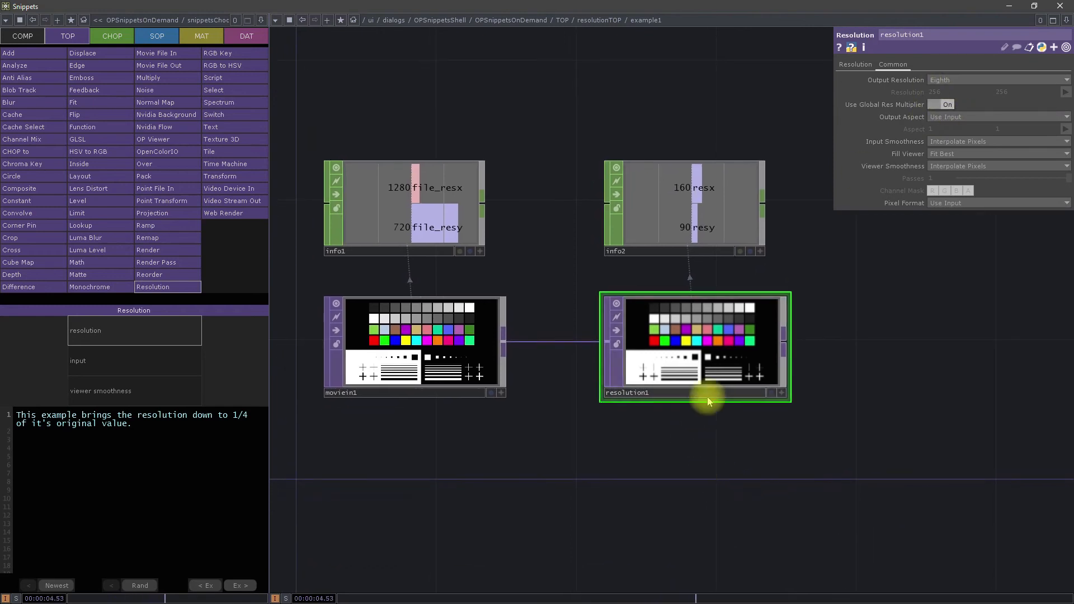
Step: Set resolution1's Output Resolution to Custom Resolution and its Output Aspect to Resolution, checking its texture info in between
click(942, 80)
click(982, 177)
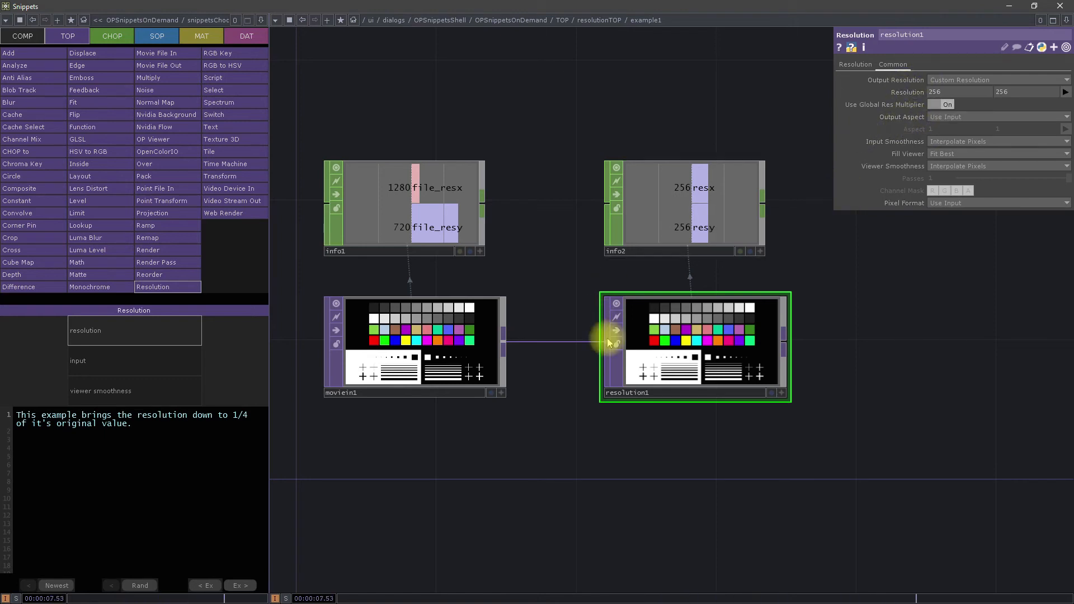
middle_click(683, 336)
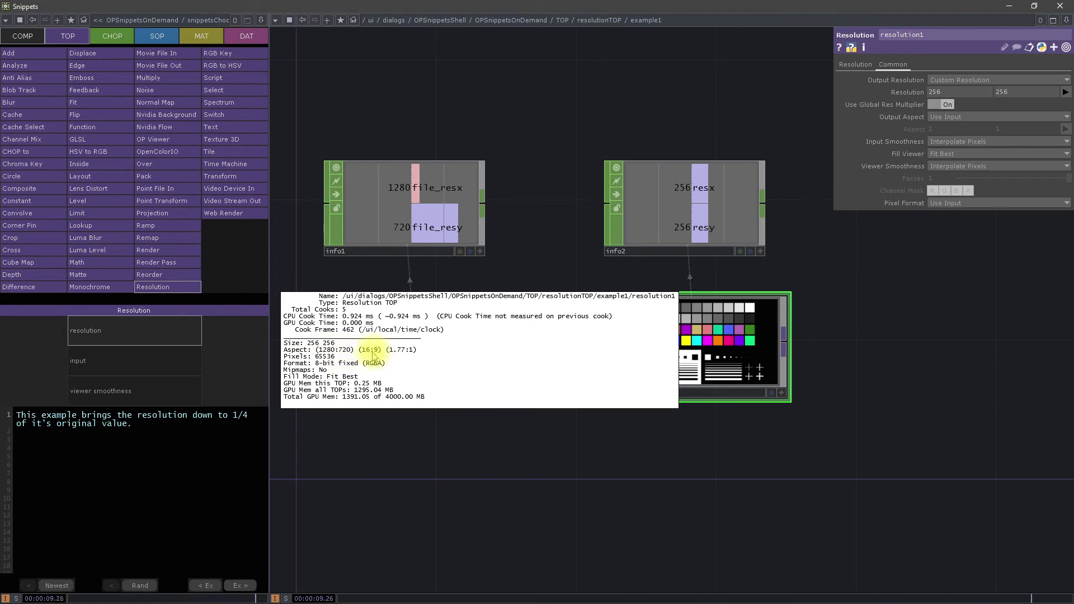
click(946, 117)
click(946, 140)
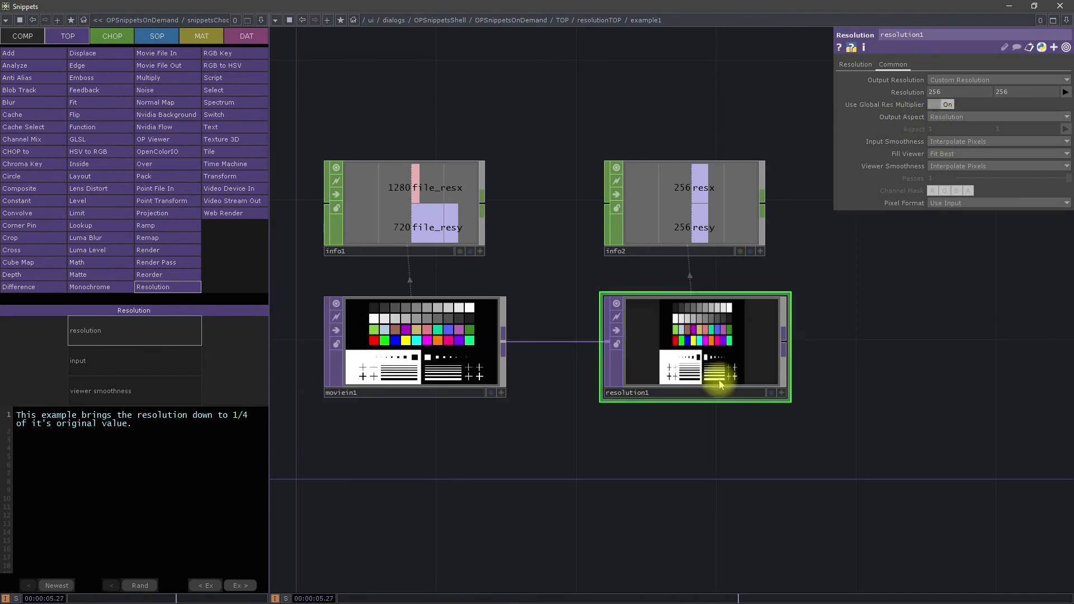
scroll(715, 377, up, 3)
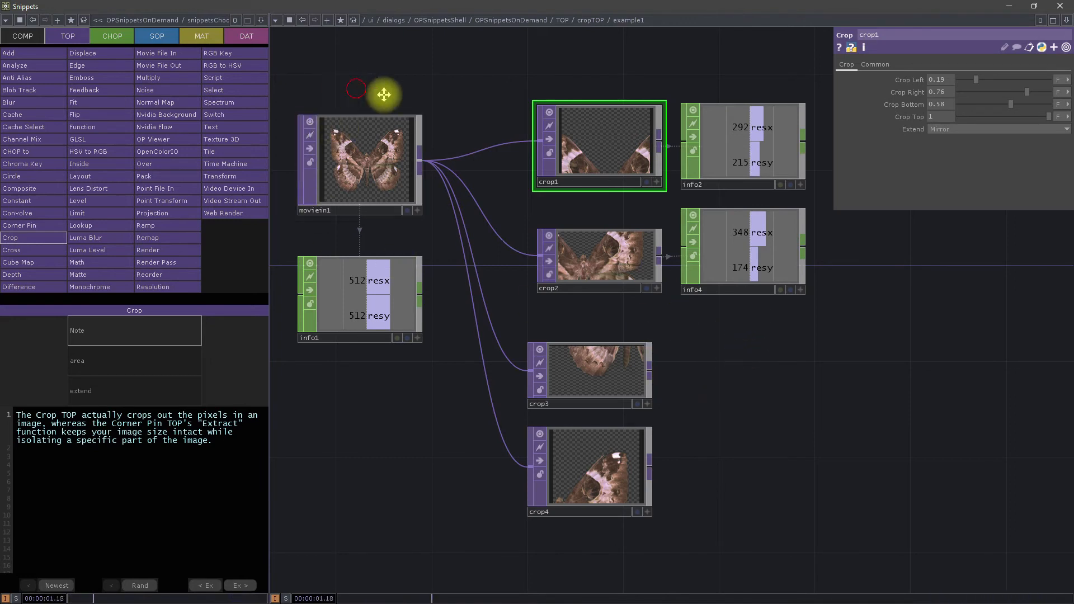
Step: Examine the crop ranges and Extend modes of crop1 to crop4 in the Crop TOP example
drag(323, 62, 388, 91)
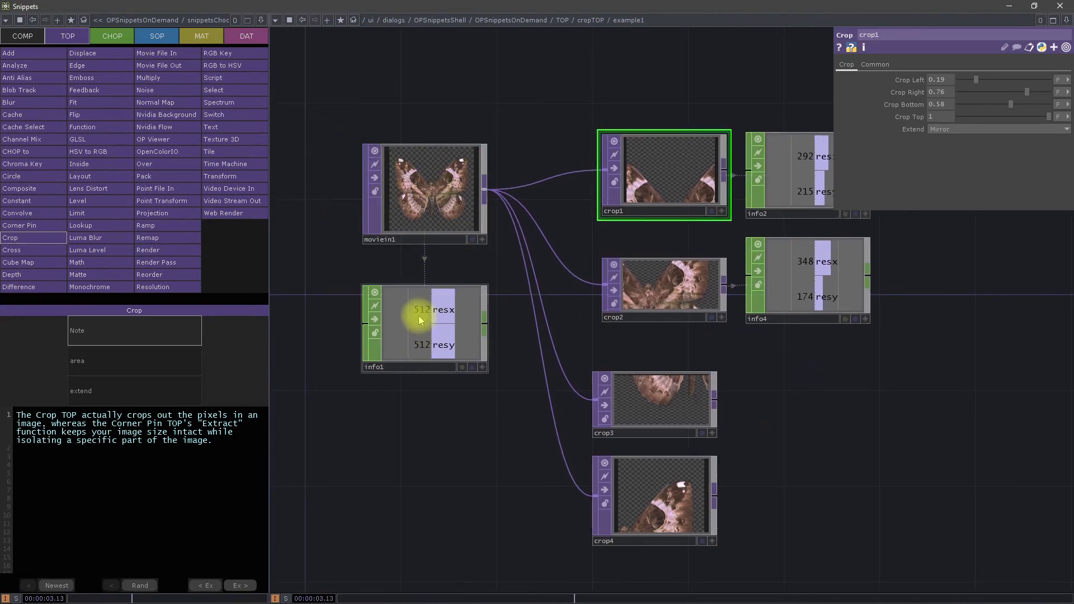
drag(474, 458, 432, 468)
click(618, 302)
click(628, 412)
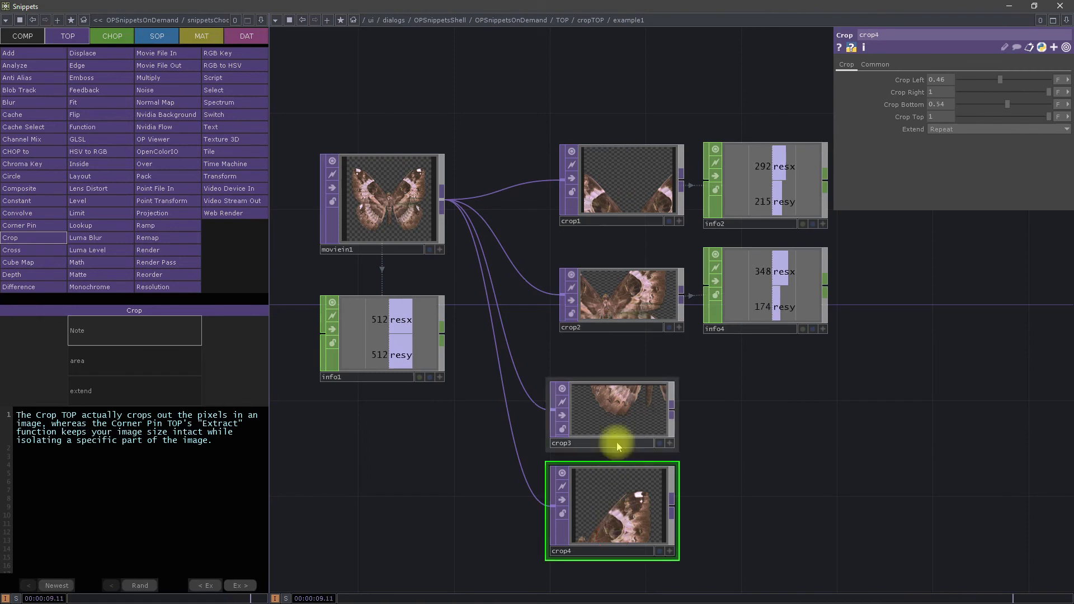
click(627, 188)
click(625, 302)
click(588, 411)
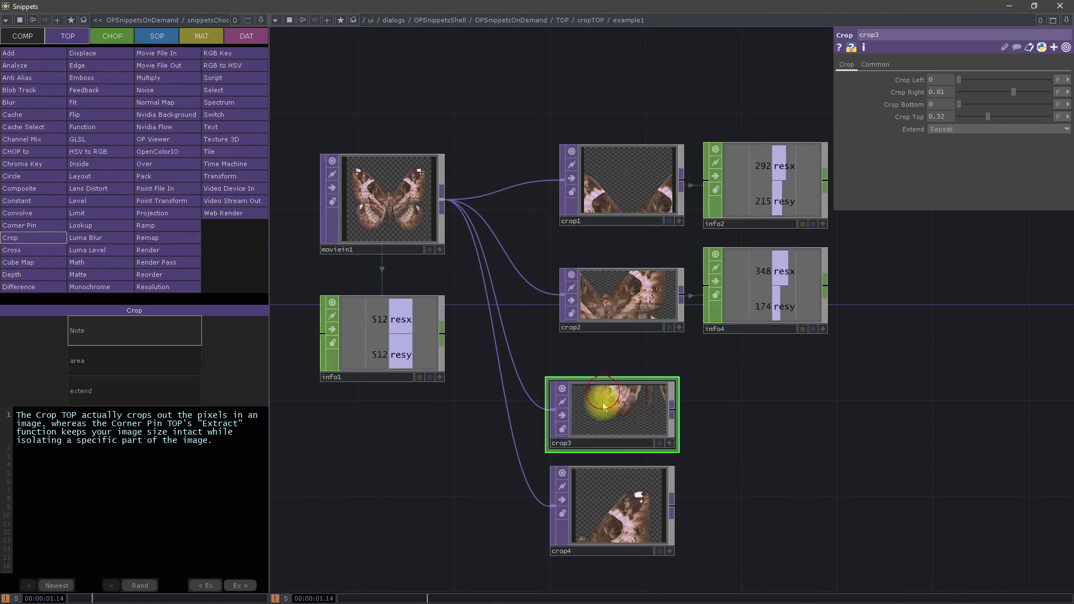
click(624, 508)
Step: Reposition crop4 so it slightly overlaps crop3, and add a Movie File In TOP in the empty area below it
drag(733, 509, 712, 360)
drag(600, 376, 636, 350)
drag(811, 501, 764, 285)
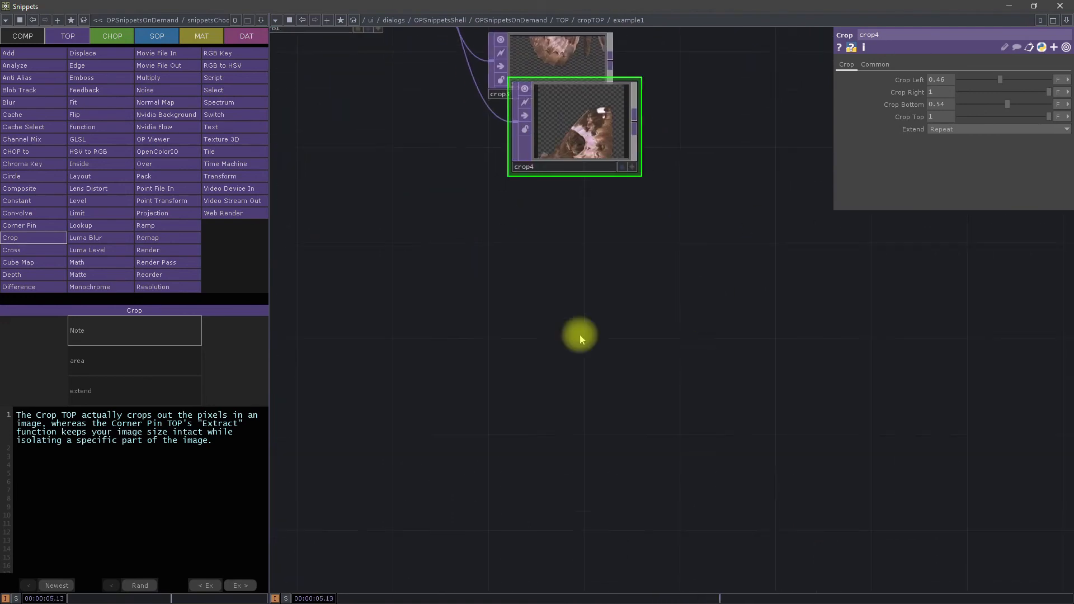
key(Tab)
click(501, 215)
click(386, 392)
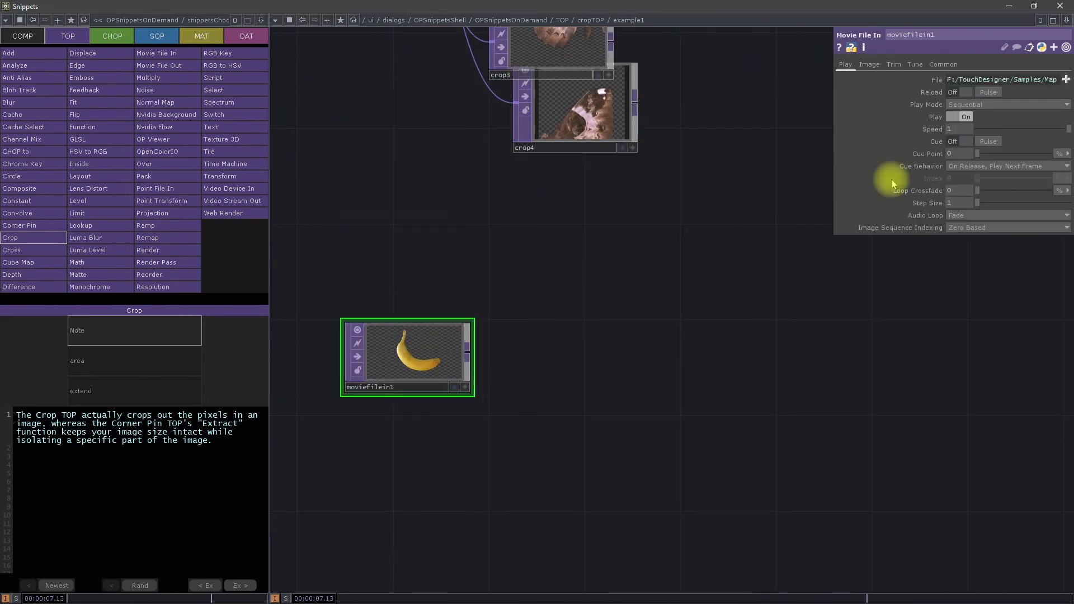
Step: Load the BoxMap image from the Samples/Map folder into moviefilein1
click(1066, 79)
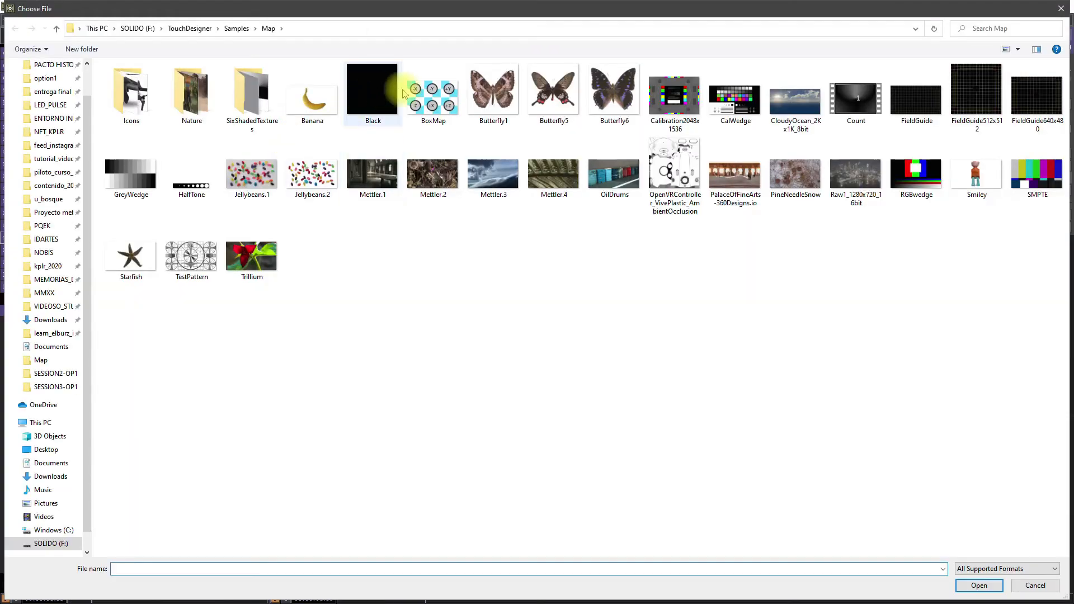
click(434, 92)
click(979, 586)
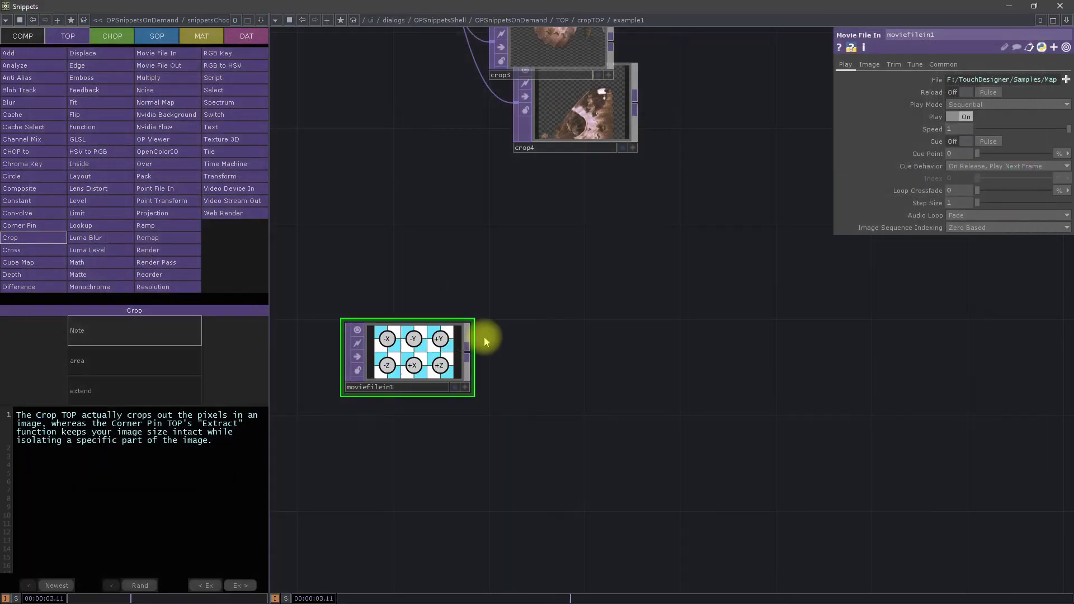
Step: Add a Crop TOP fed by moviefilein1, placing it beside the source with its viewer clearly visible
right_click(471, 358)
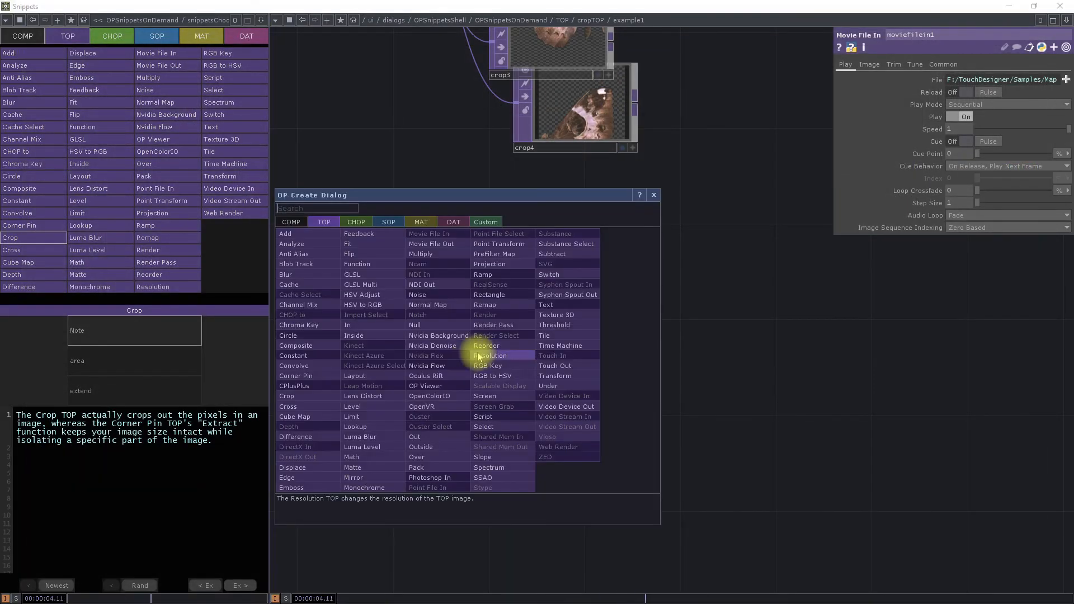
click(314, 400)
click(593, 338)
drag(428, 354, 450, 378)
drag(868, 342, 977, 293)
scroll(590, 258, up, 6)
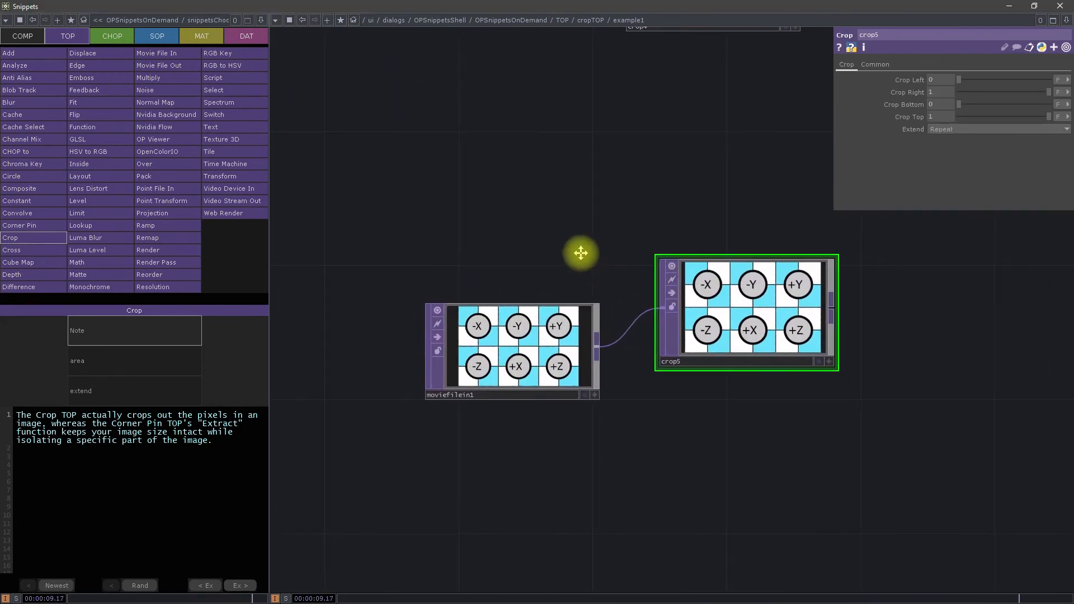
drag(734, 179, 735, 211)
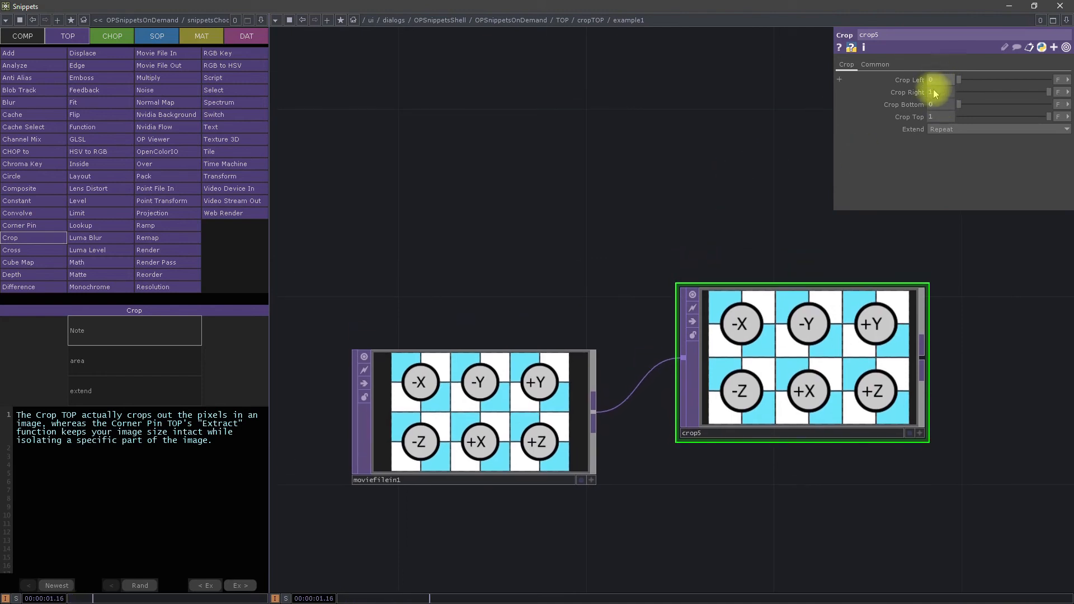
Step: Try crop5's Crop Left at about 0.2 and return it to 0, reviewing the Extend modes and unit options
click(939, 130)
click(941, 158)
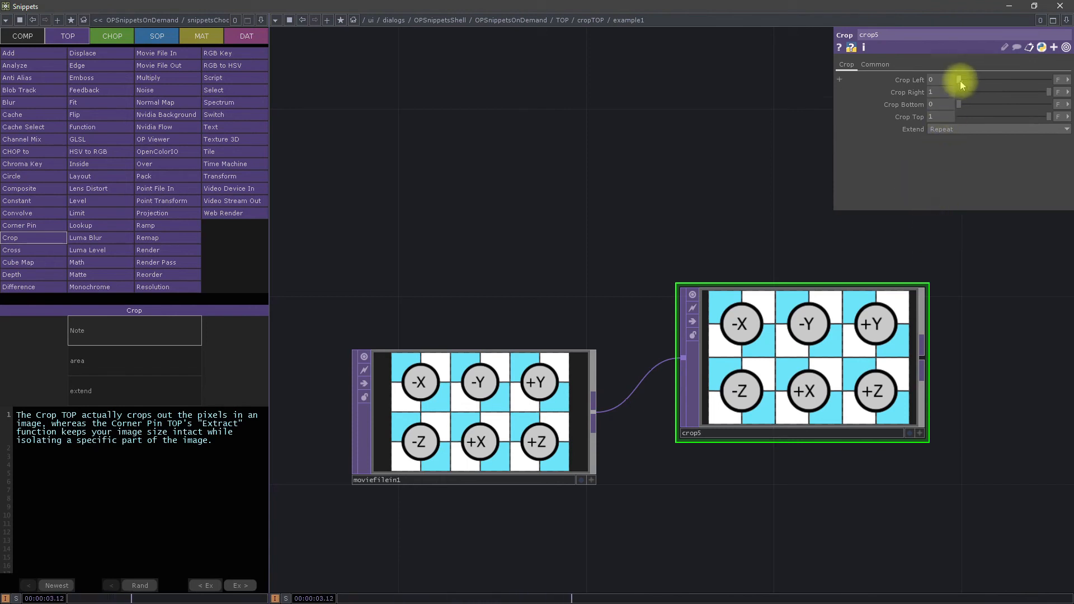
drag(961, 80, 978, 80)
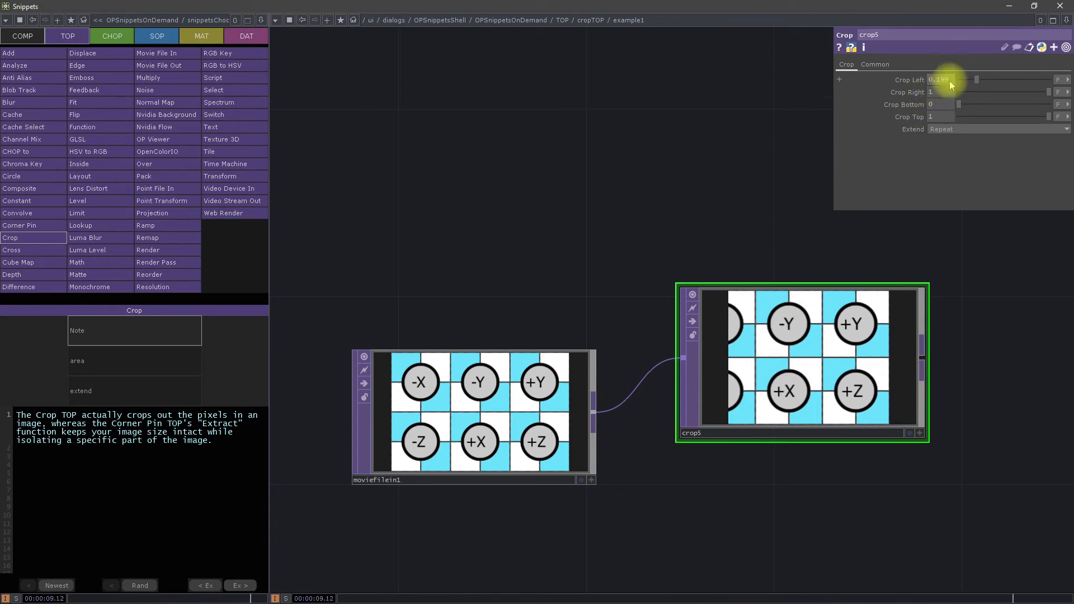
drag(977, 79, 947, 79)
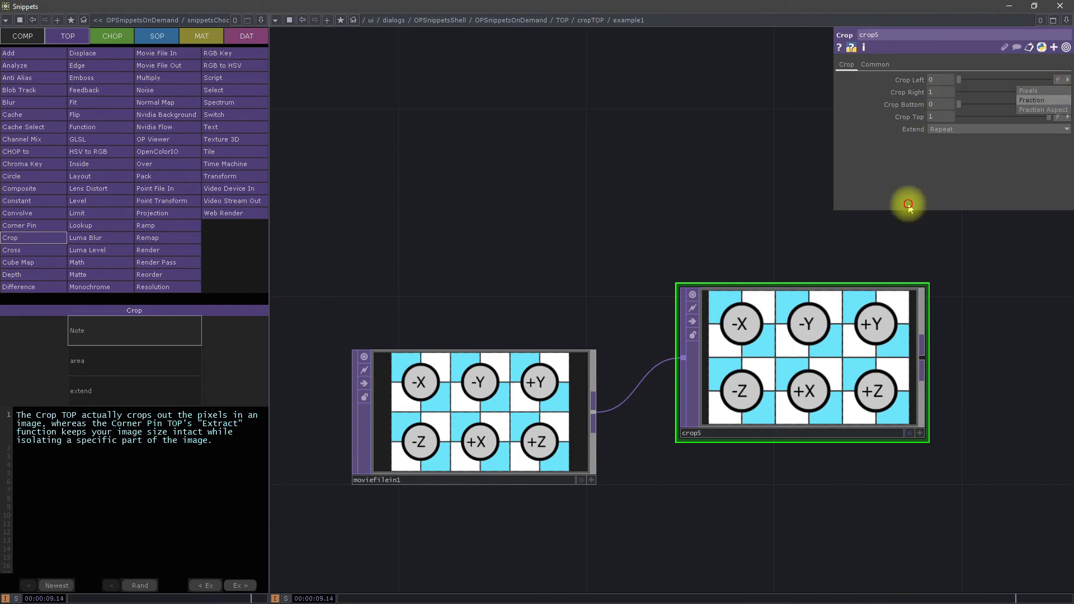
mouse_move(958, 79)
mouse_down()
mouse_move(1057, 84)
mouse_move(957, 78)
mouse_up()
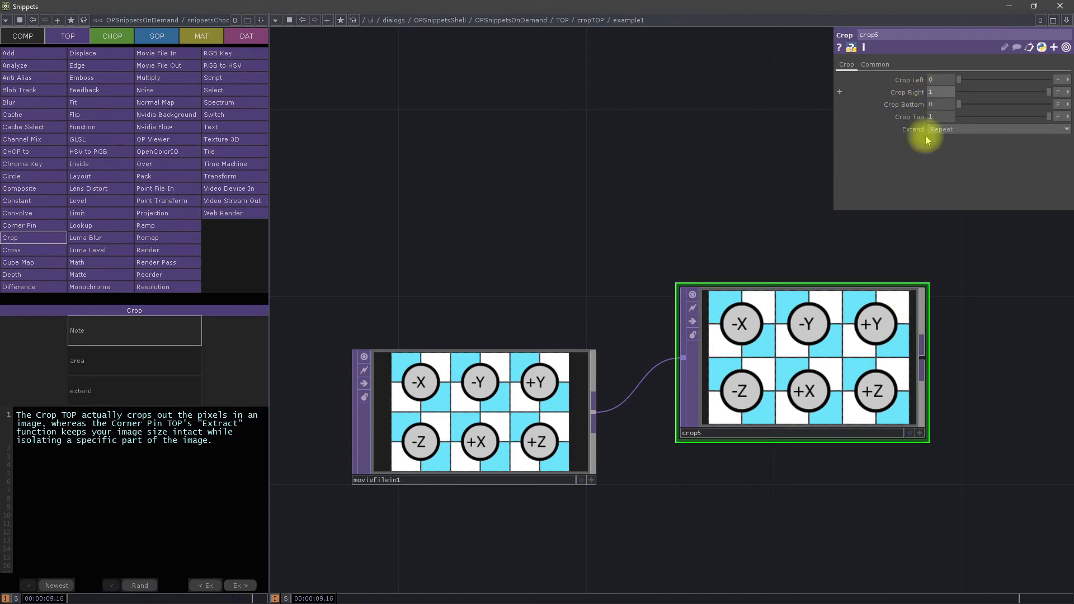
mouse_move(1051, 94)
mouse_down()
mouse_move(1013, 93)
mouse_move(1061, 91)
mouse_up()
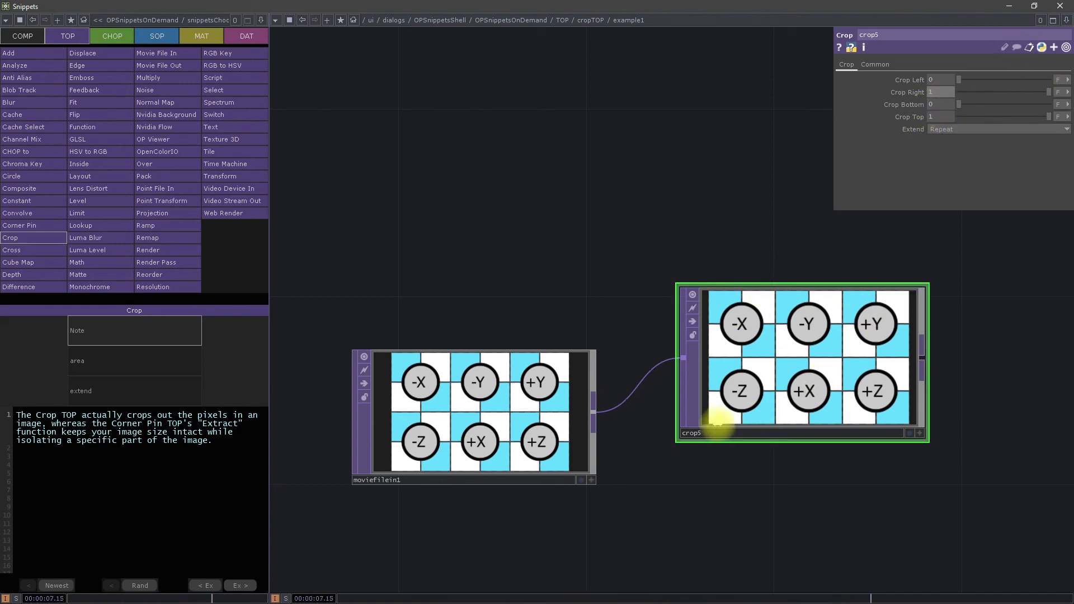
Step: Try lowering crop5's Crop Top to 0.596, and restore it to 1
click(1054, 116)
drag(1038, 116, 1014, 116)
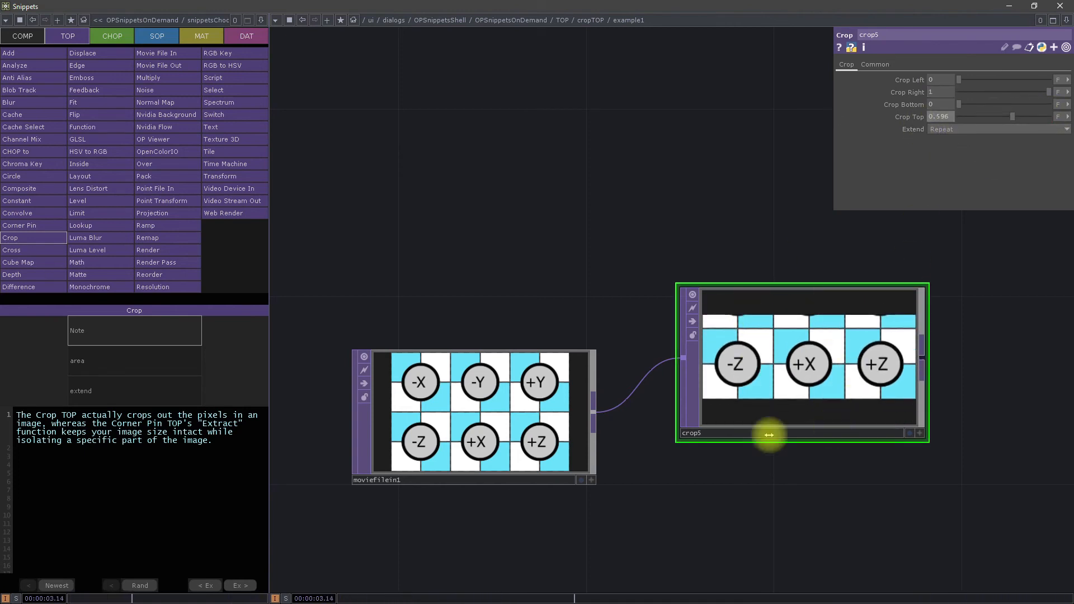
drag(1025, 101, 1067, 115)
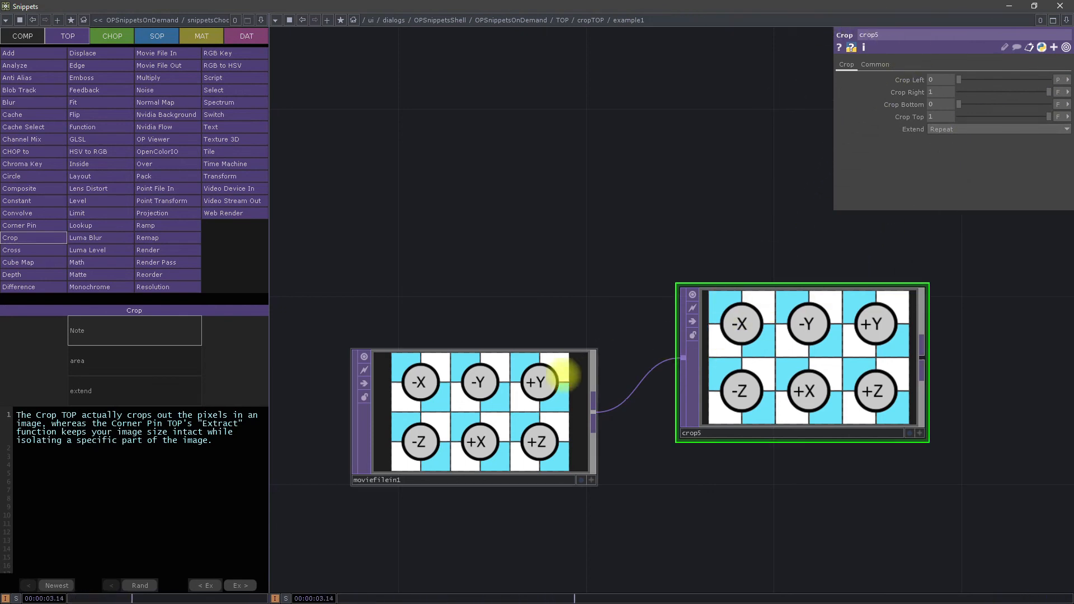
Step: Check moviefilein1's image info and set crop5's Crop Left to 150 pixels
middle_click(531, 383)
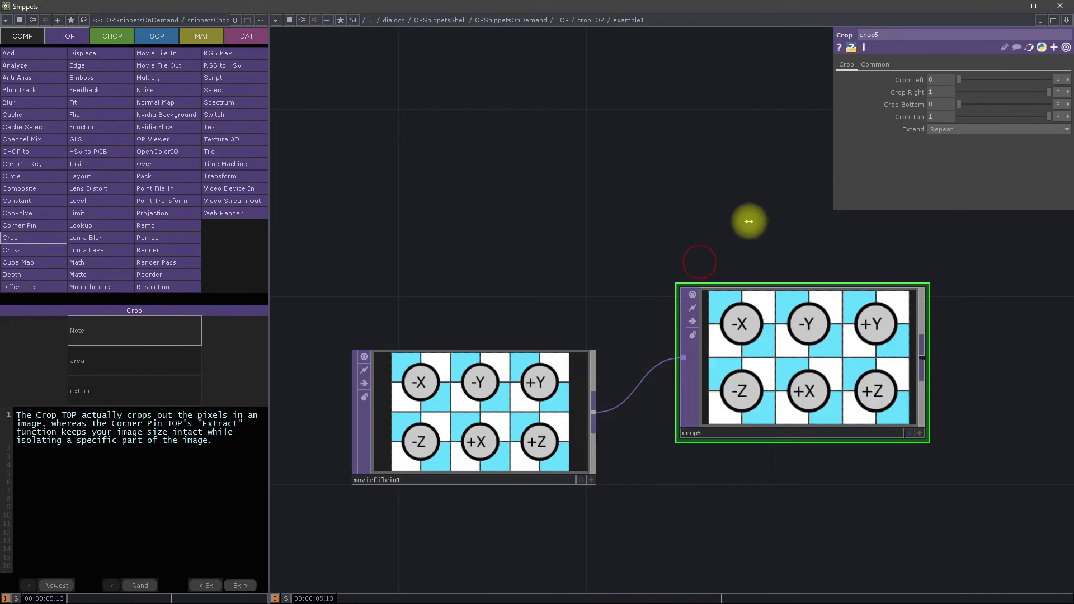
drag(988, 80, 1040, 81)
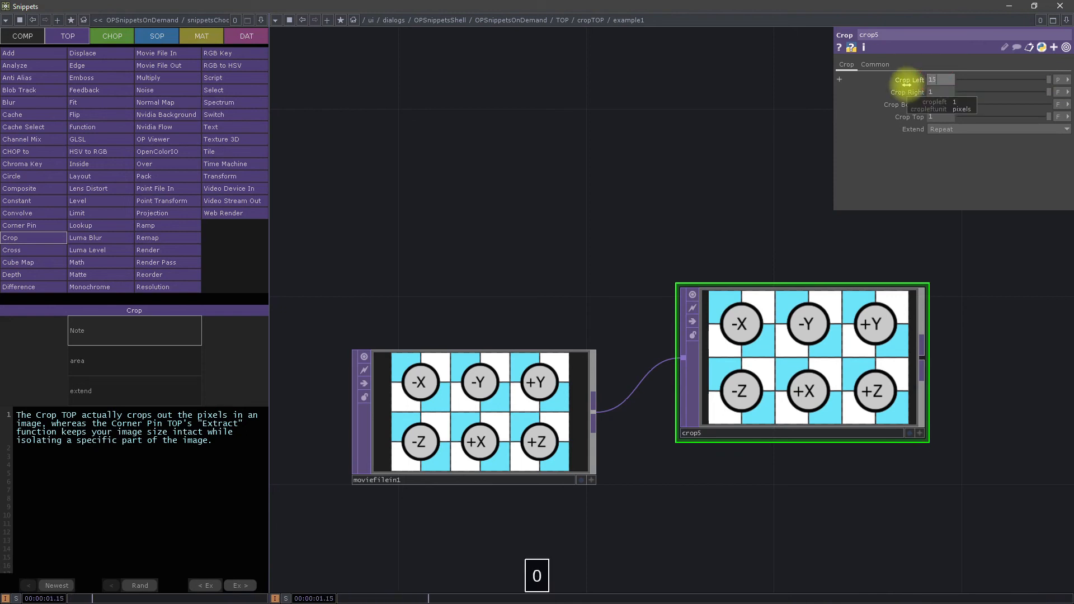
text(0)
key(Return)
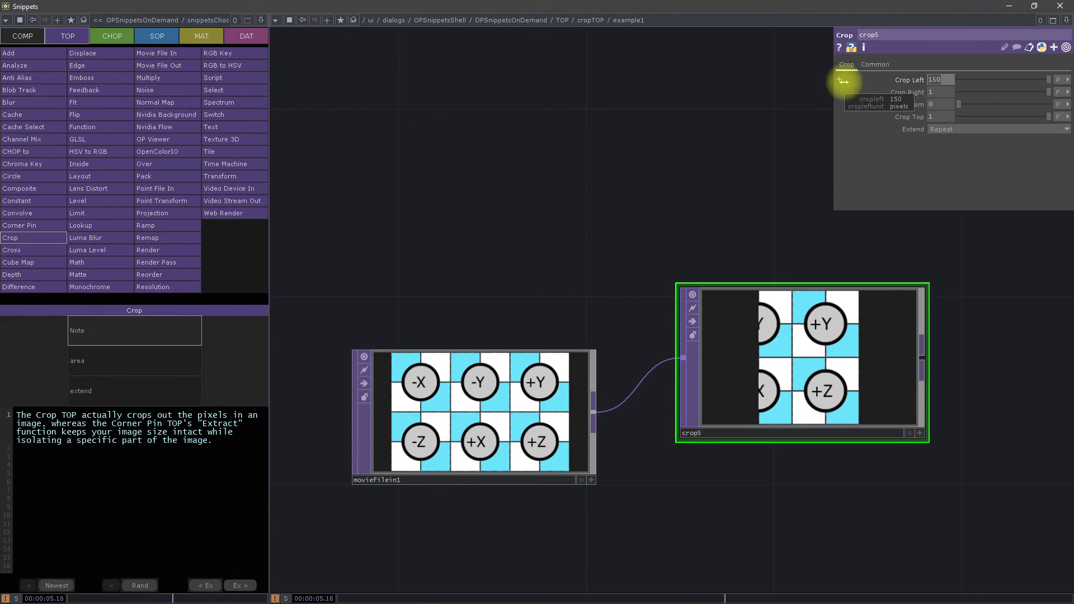
key(Return)
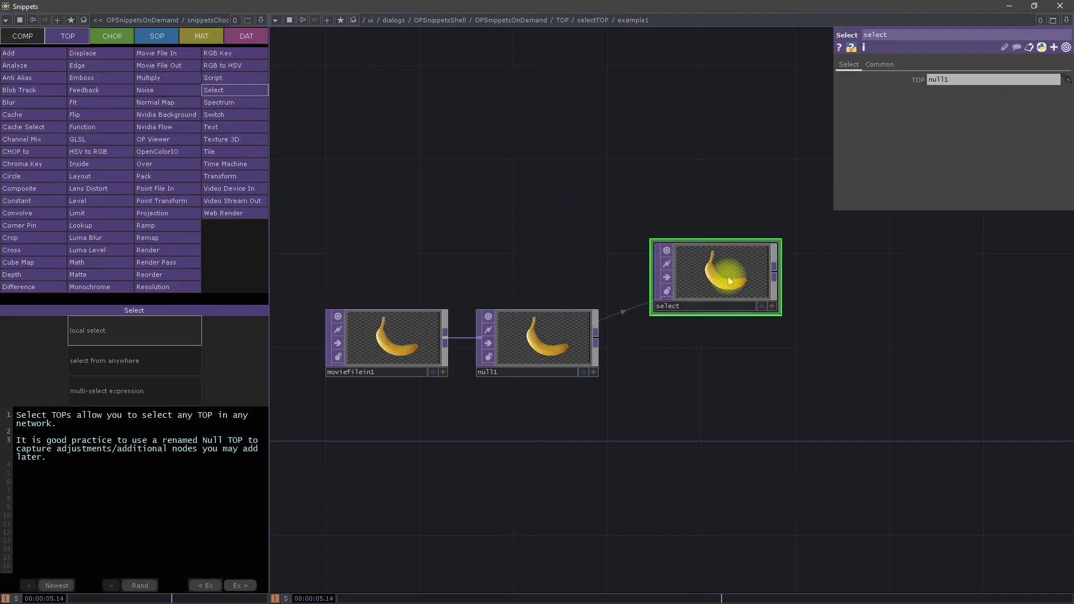
Step: Open the Select TOP's local select example and spread moviefilein1, null1 and select apart in the network
drag(727, 276, 1016, 540)
key(h)
drag(469, 219, 598, 235)
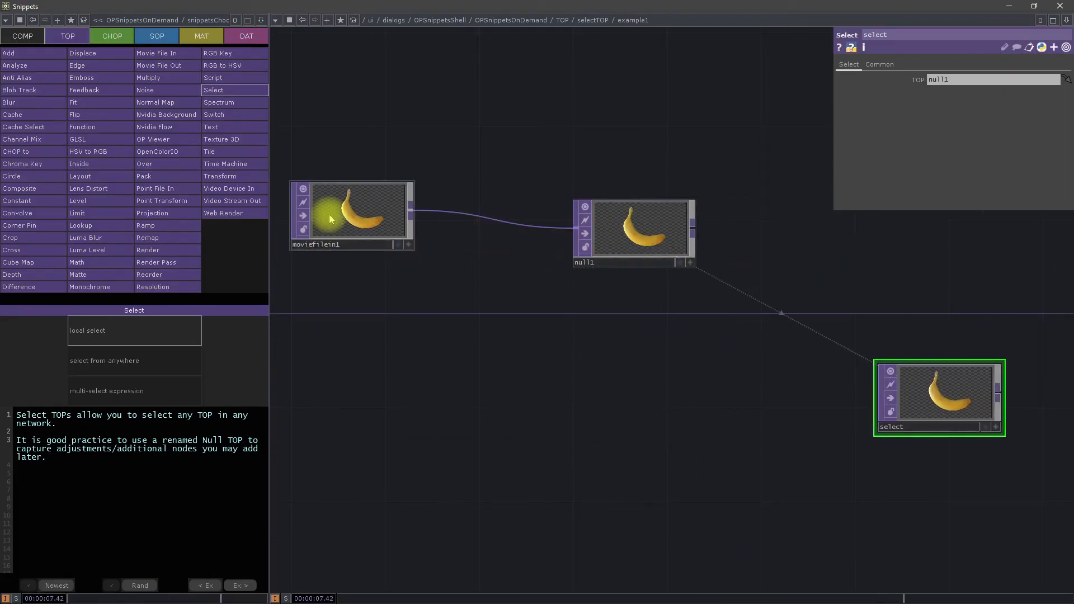
drag(319, 216, 319, 281)
drag(599, 220, 576, 173)
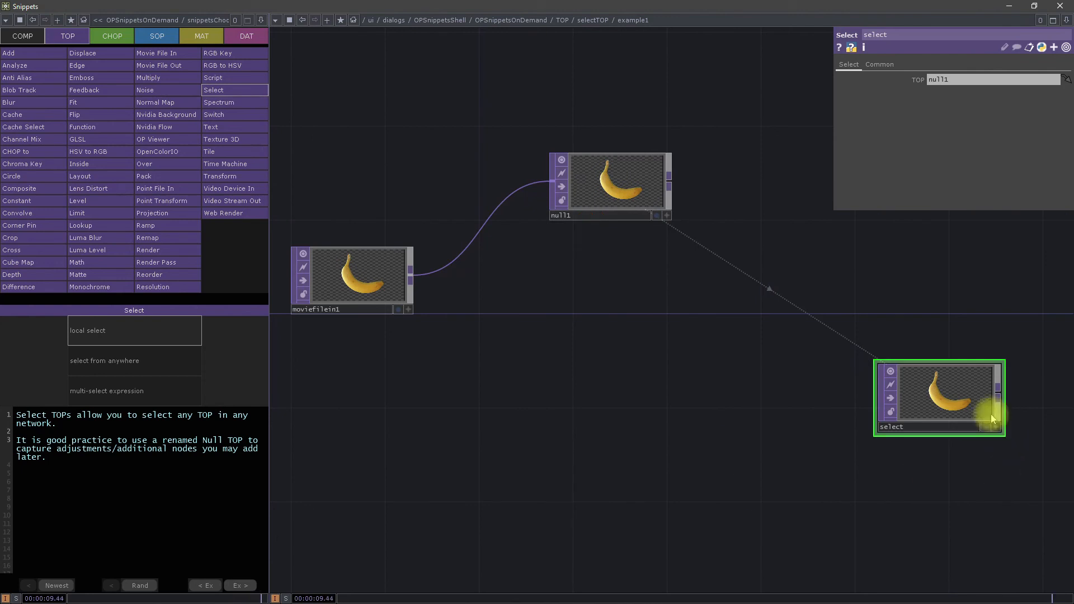
drag(993, 419, 1040, 489)
Step: Replace moviefilein1's image with BoxMap from the Samples/Map folder in the local select example
click(606, 178)
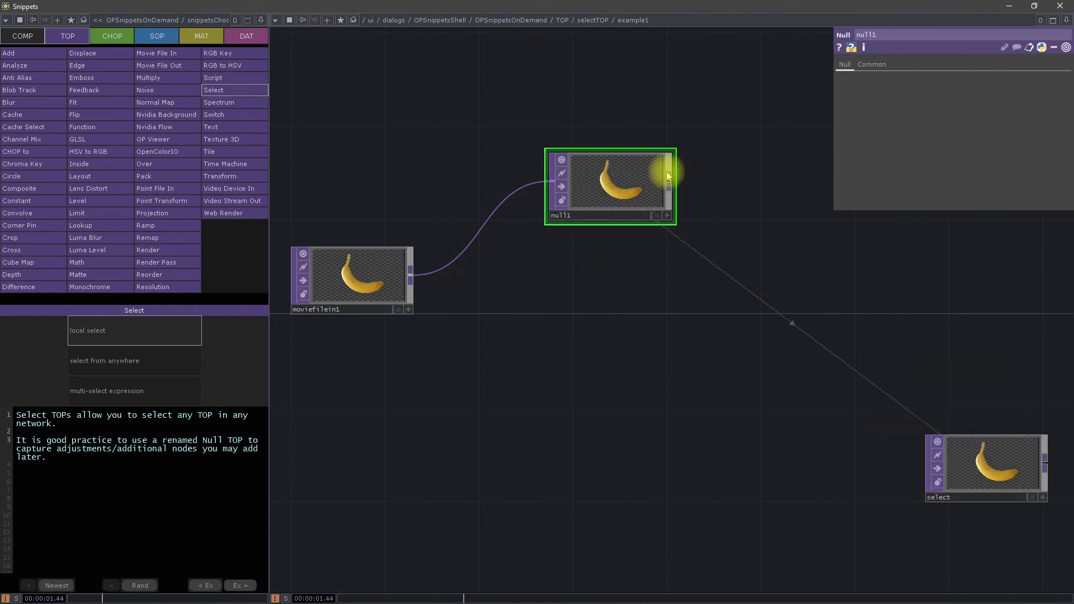
click(356, 291)
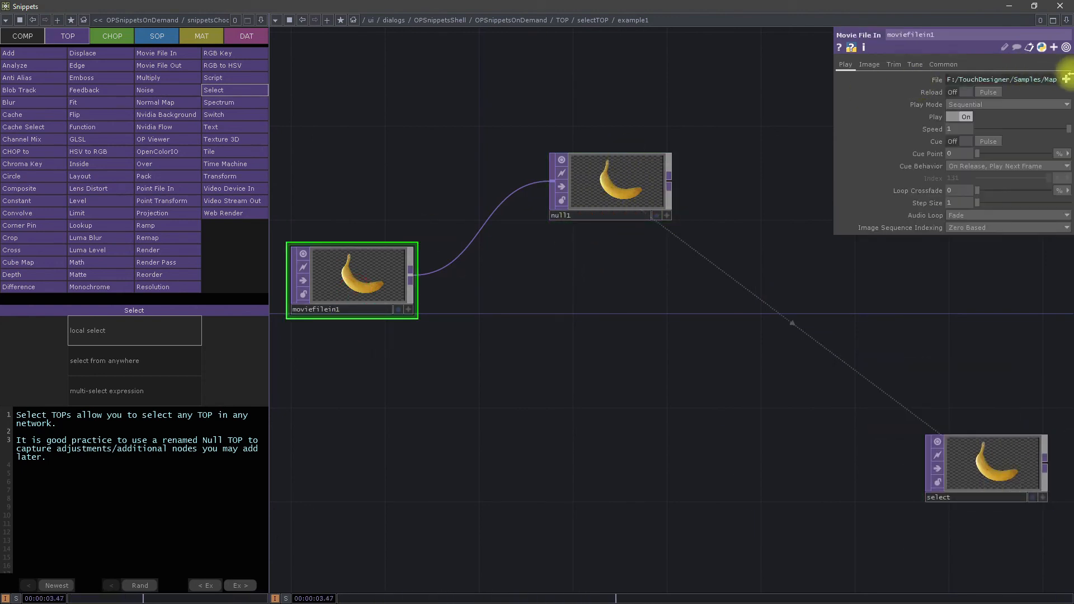
click(1066, 80)
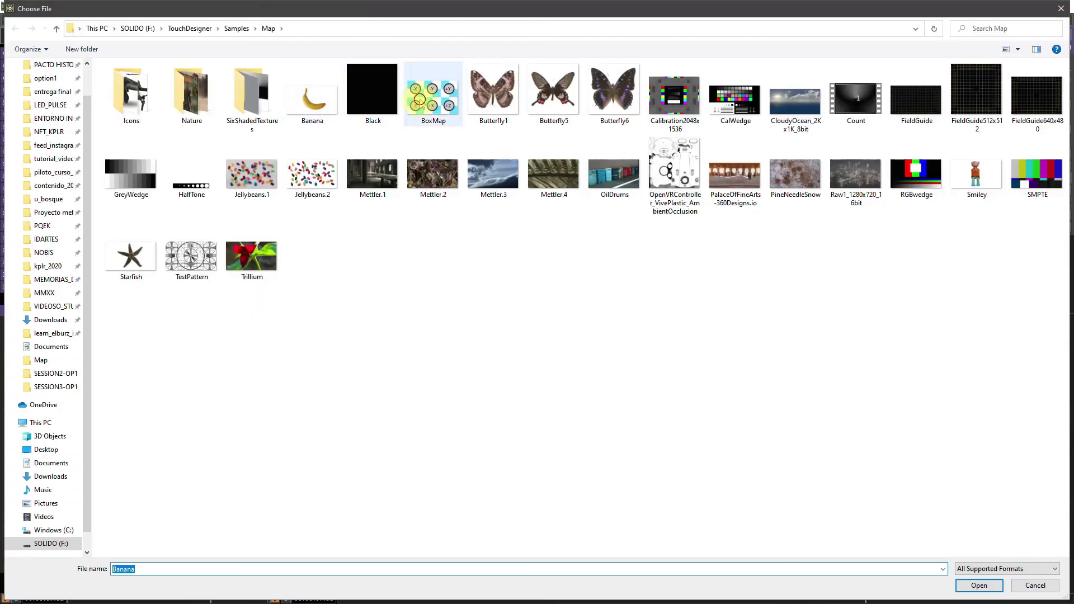
click(419, 99)
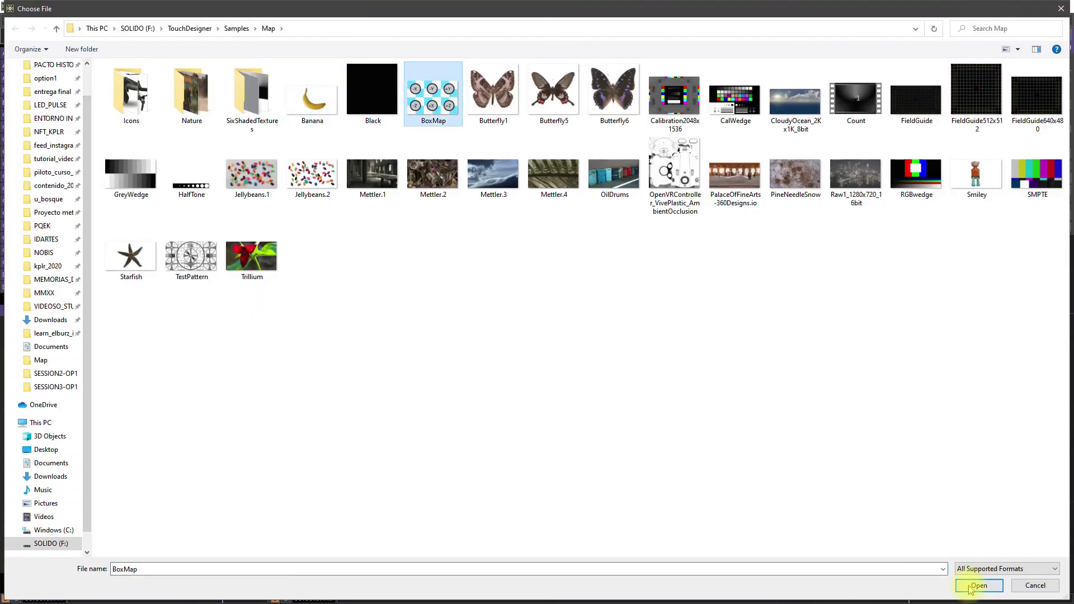
click(973, 584)
Step: Inspect the select TOP's reference to null1 and move the select node slightly lower in the network
drag(938, 343, 888, 326)
click(927, 446)
drag(753, 457, 715, 338)
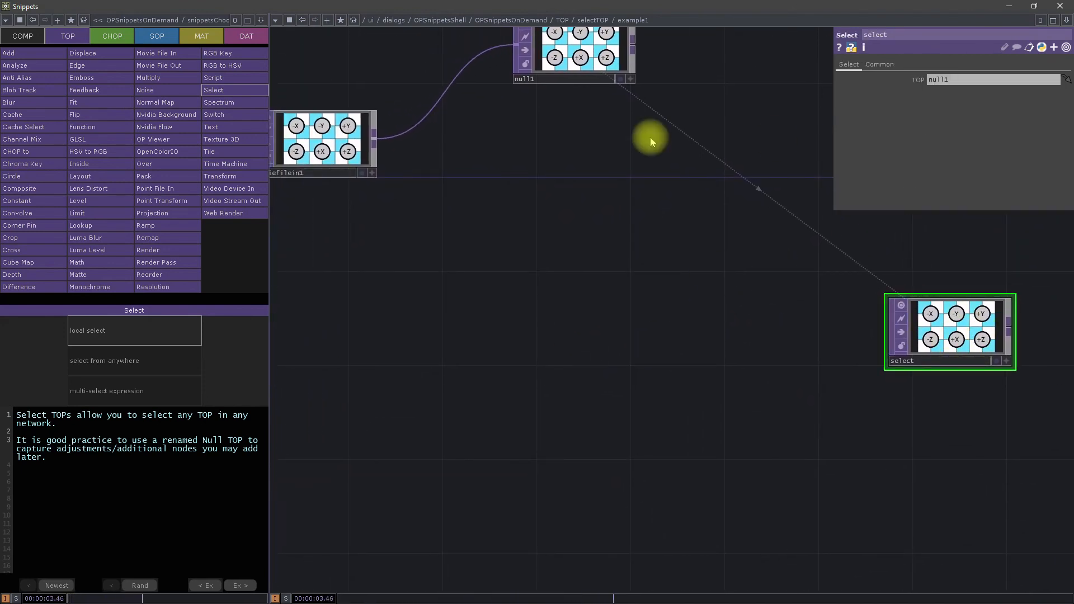
drag(958, 343, 953, 390)
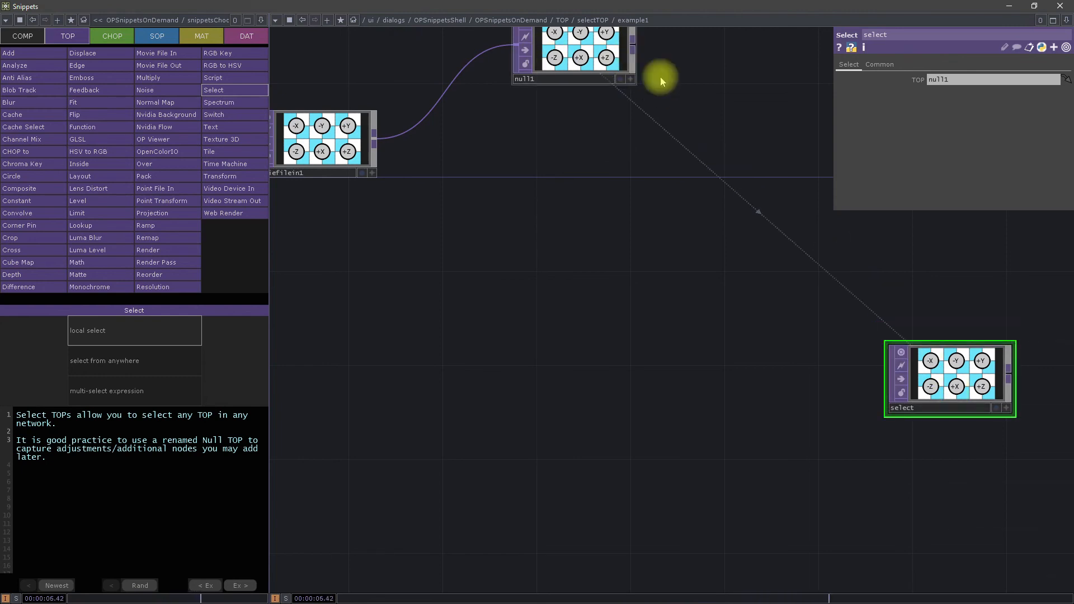
Step: Open the "select from anywhere" example and examine the figure Null inside level_1
click(133, 363)
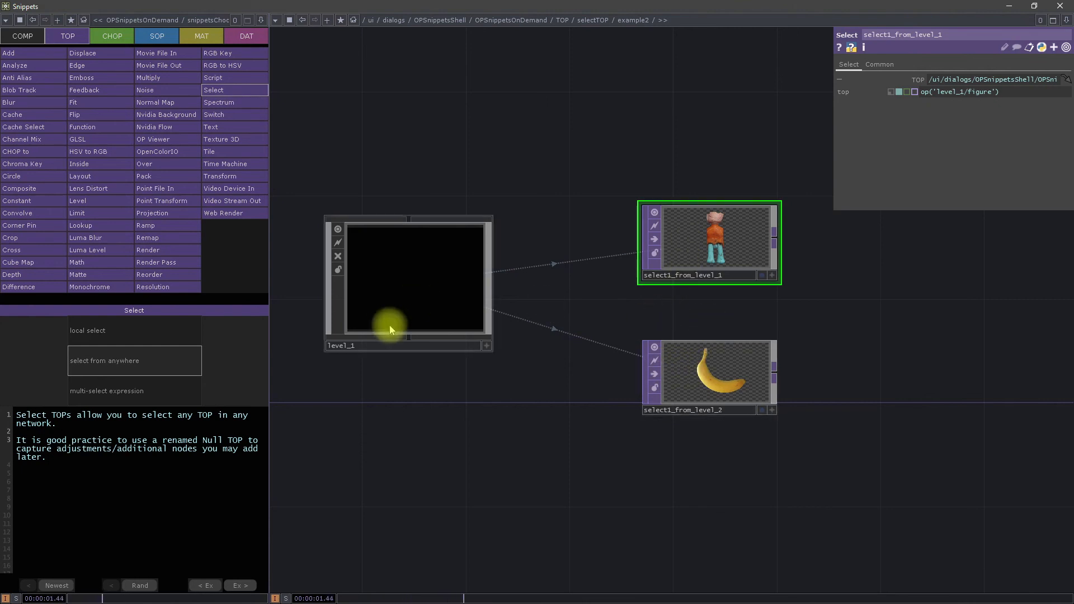
double_click(387, 275)
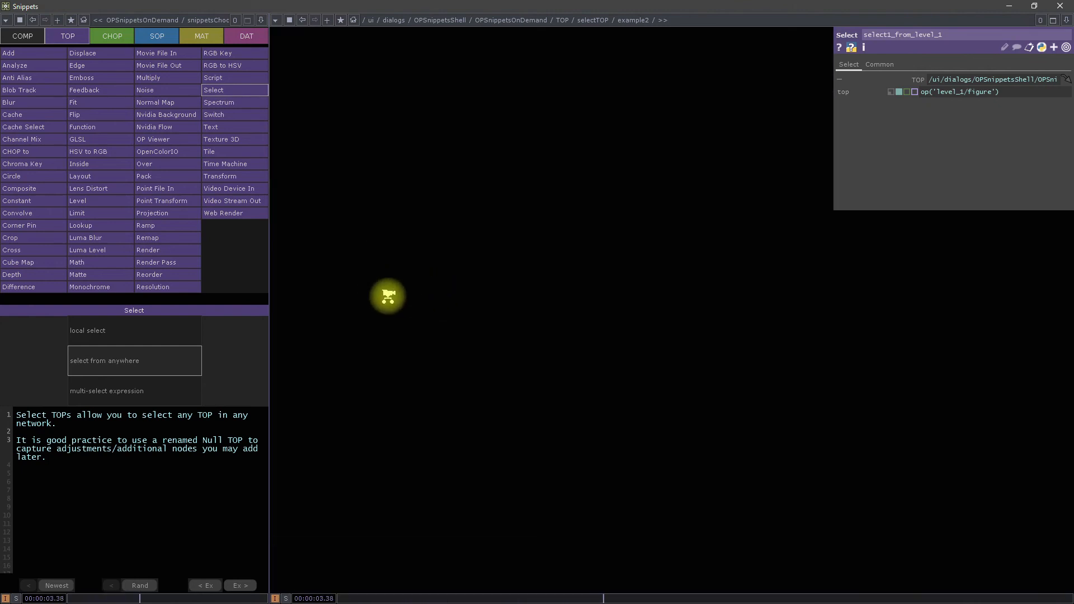
click(664, 177)
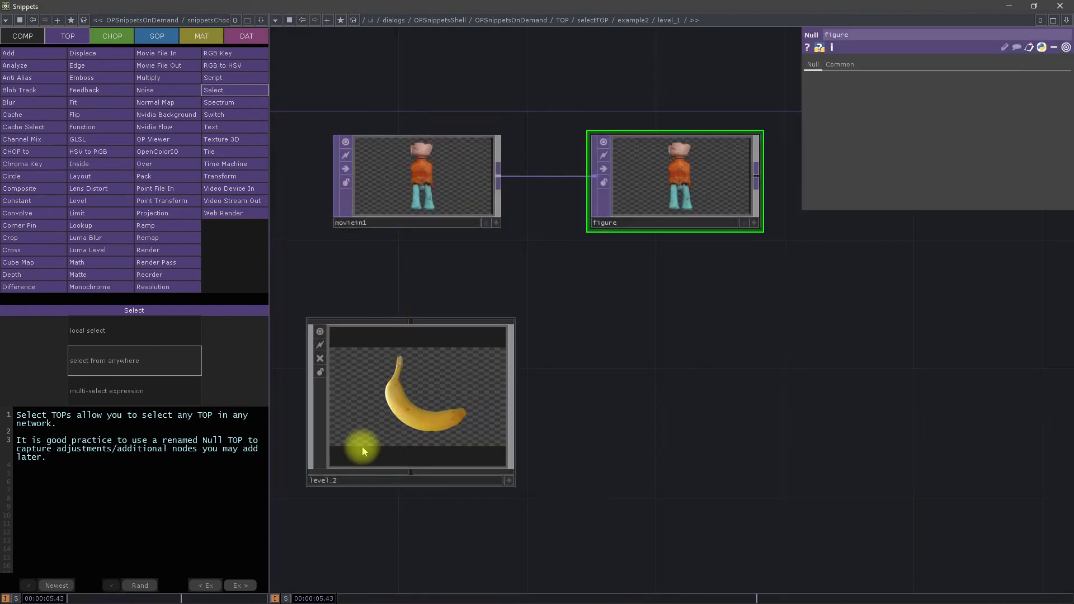
scroll(574, 358, down, 5)
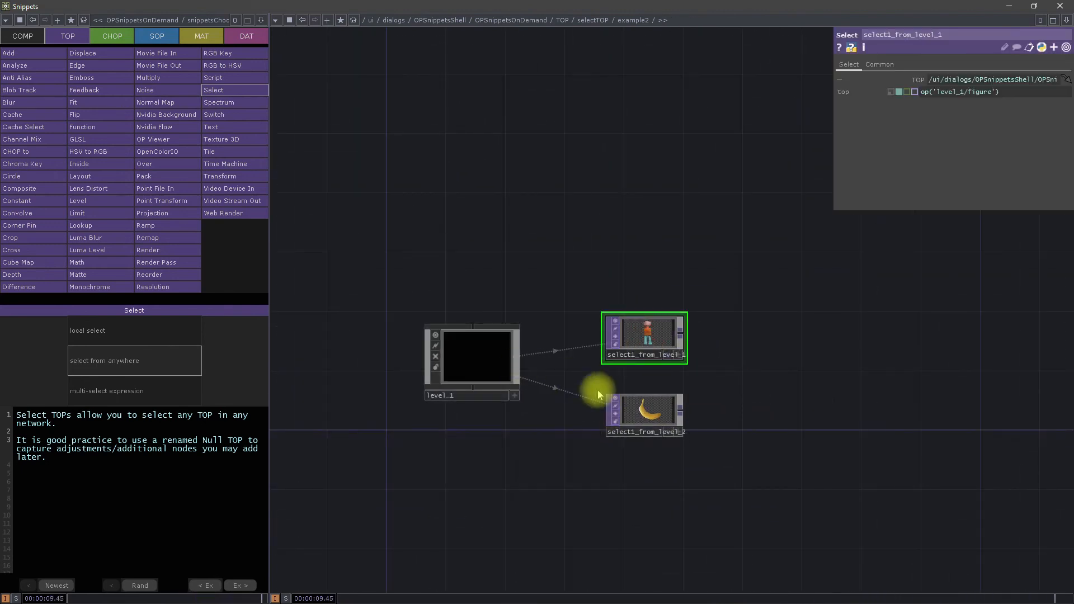
Step: Trace select1_from_level_2's reference op('level_1/level_2/banana') through level_1 and level_2 to the banana Null
scroll(505, 373, up, 5)
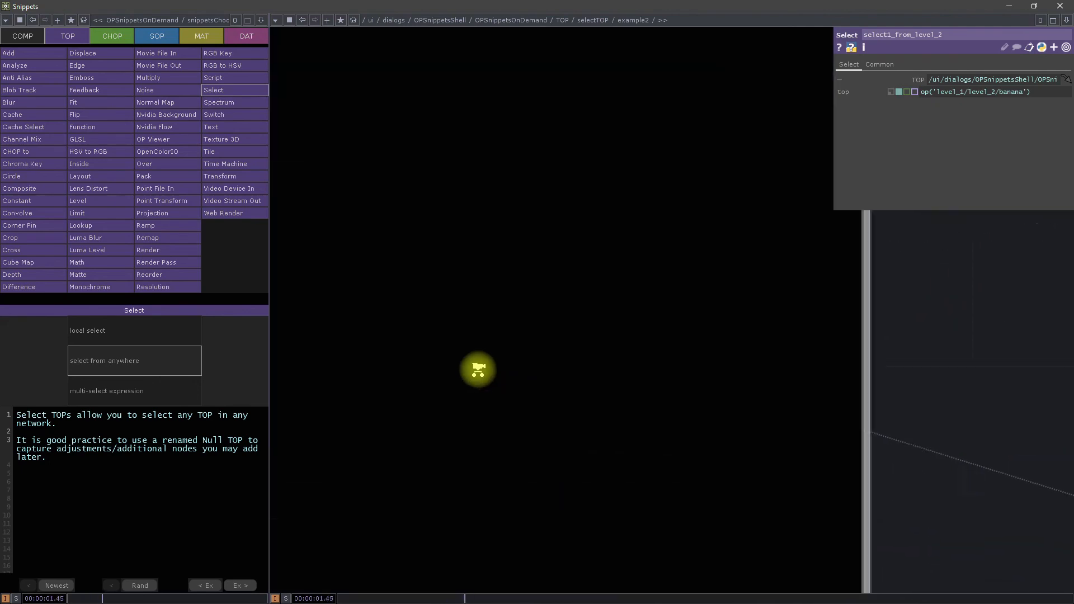
scroll(477, 367, up, 5)
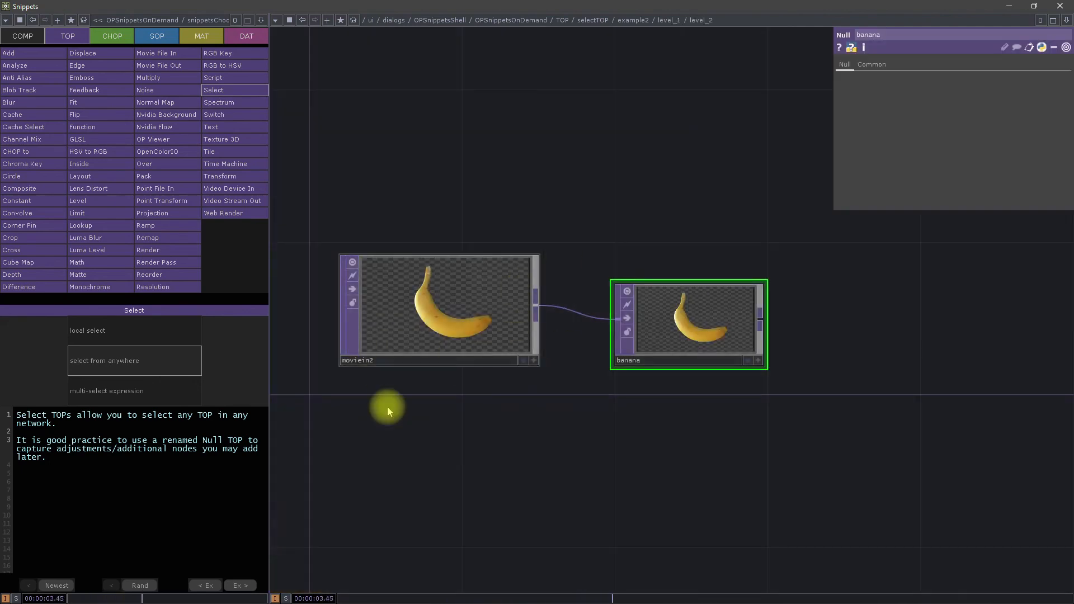
scroll(439, 435, down, 8)
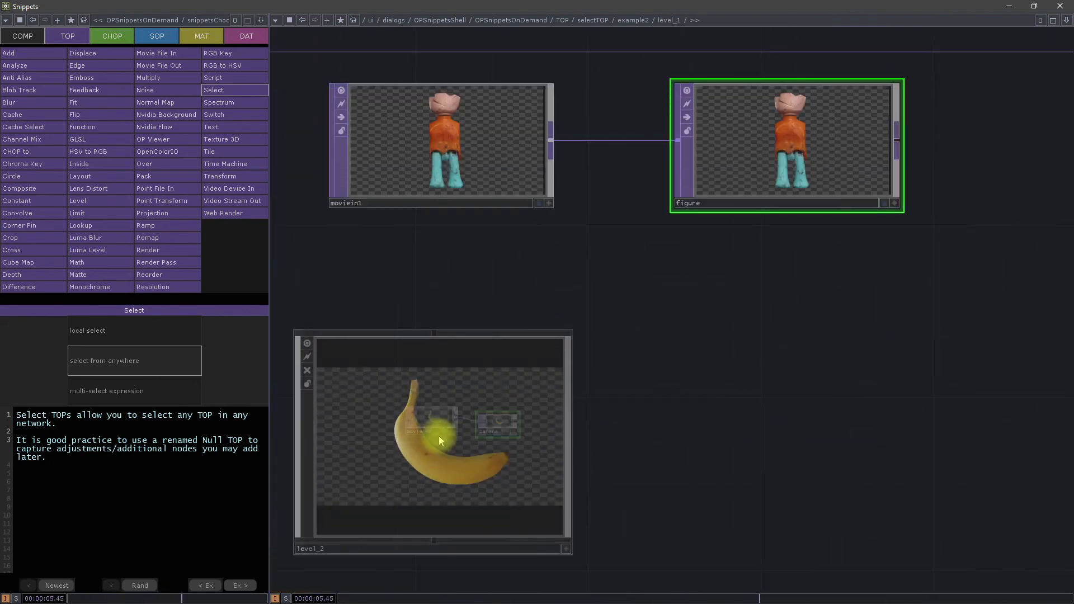
scroll(832, 518, down, 5)
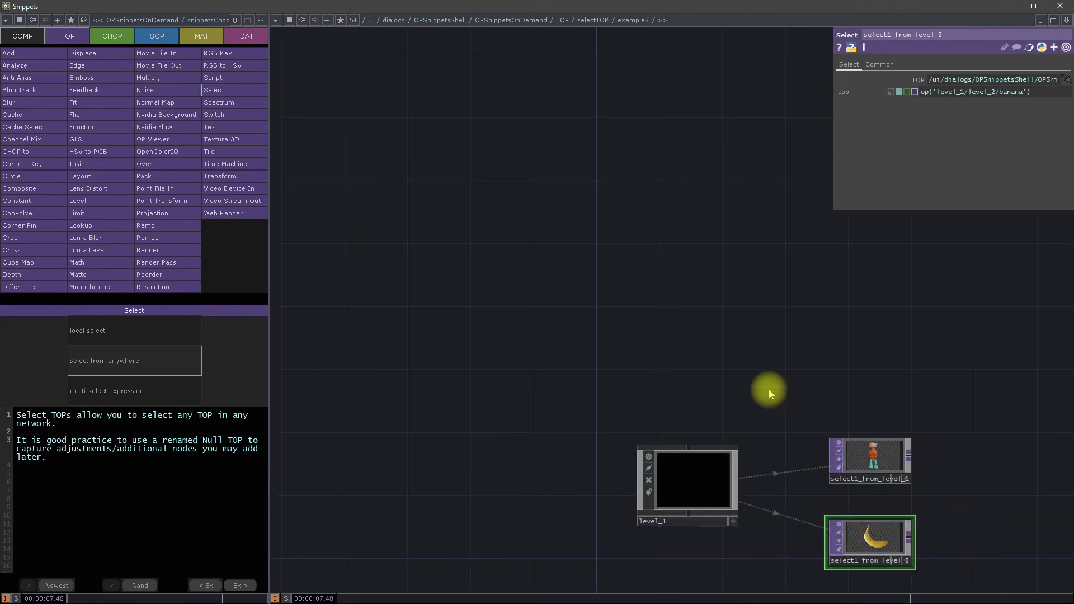
drag(779, 343, 659, 260)
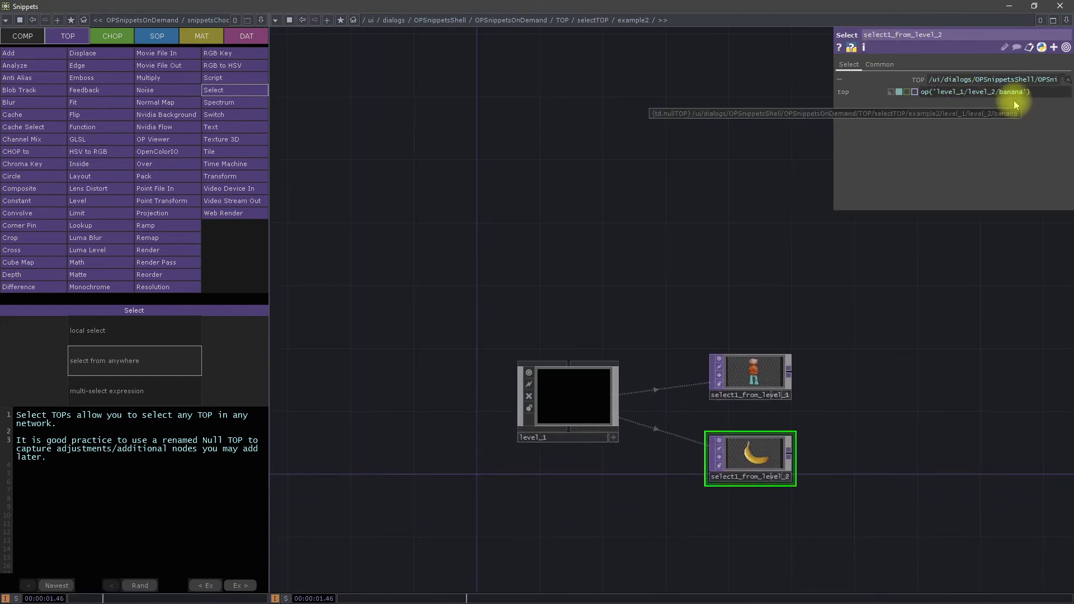
scroll(554, 422, up, 5)
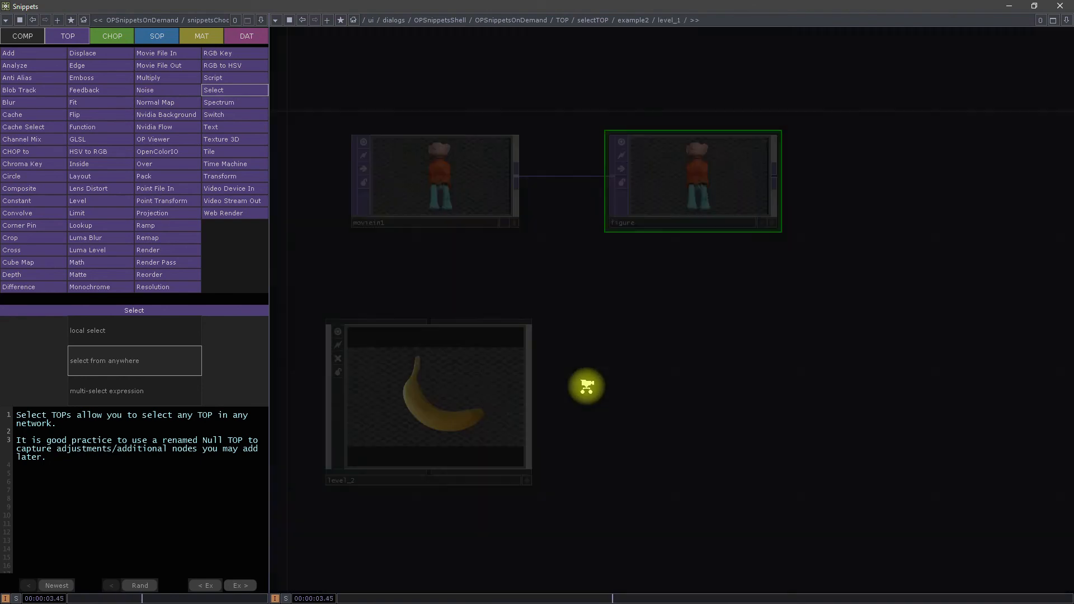
scroll(386, 408, up, 5)
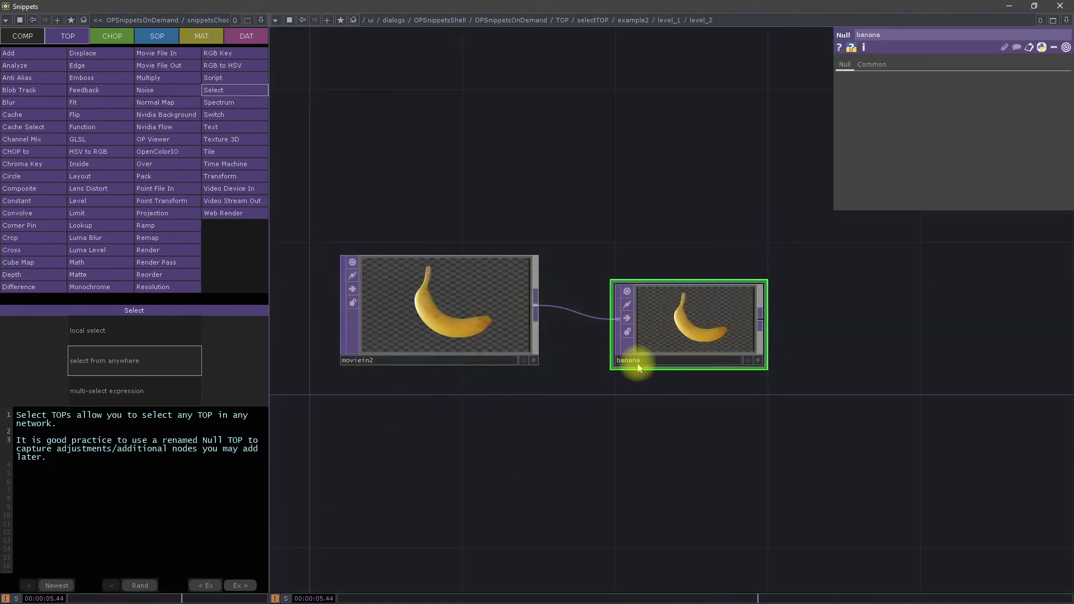
Step: Leave the level_2 network, consult the Sweet 16 TOPs list, and open the Reorder TOP's channels example
scroll(355, 436, down, 10)
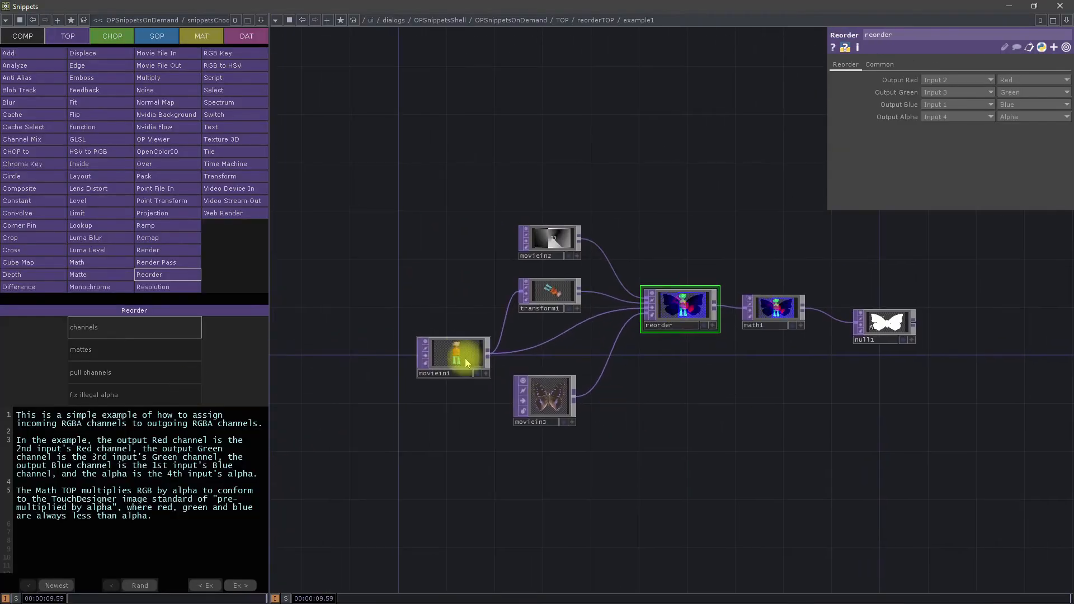
scroll(465, 358, up, 5)
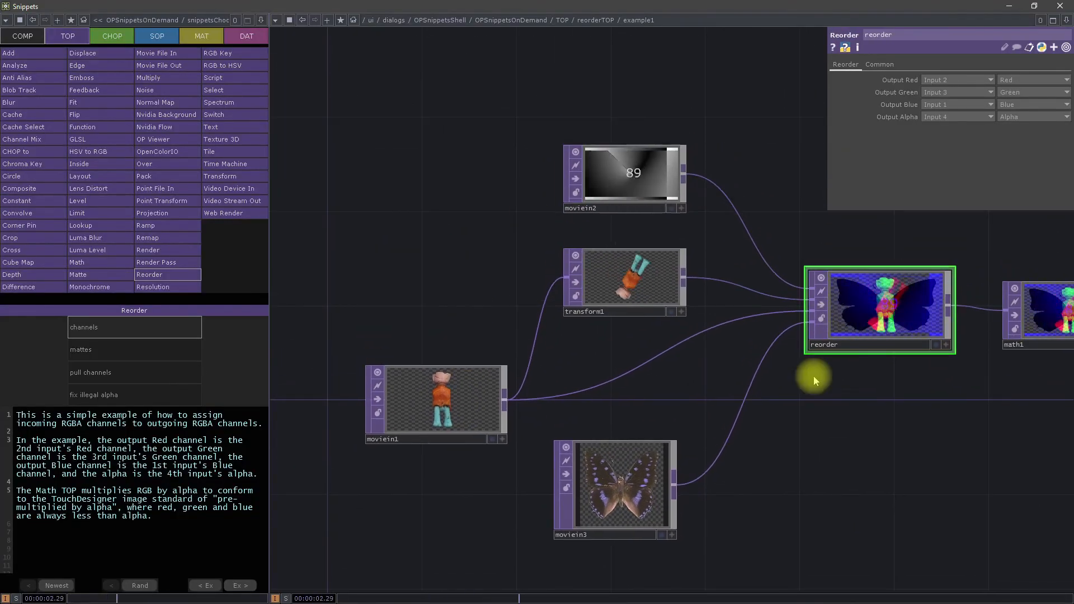
Step: Add a second Reorder TOP beneath the existing reorder node and shift it lower in the network
key(Tab)
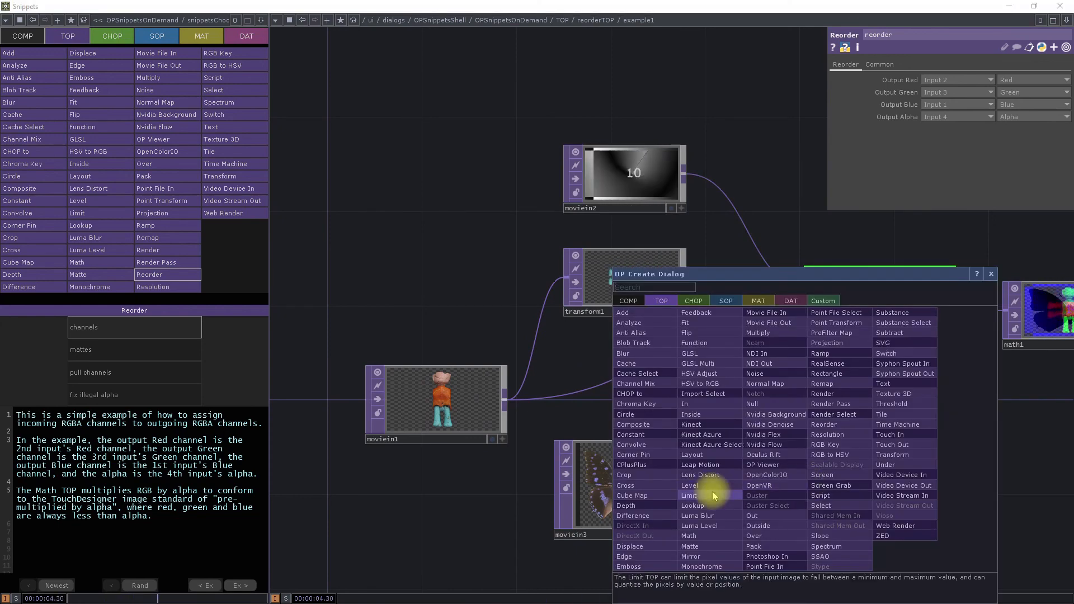
click(825, 424)
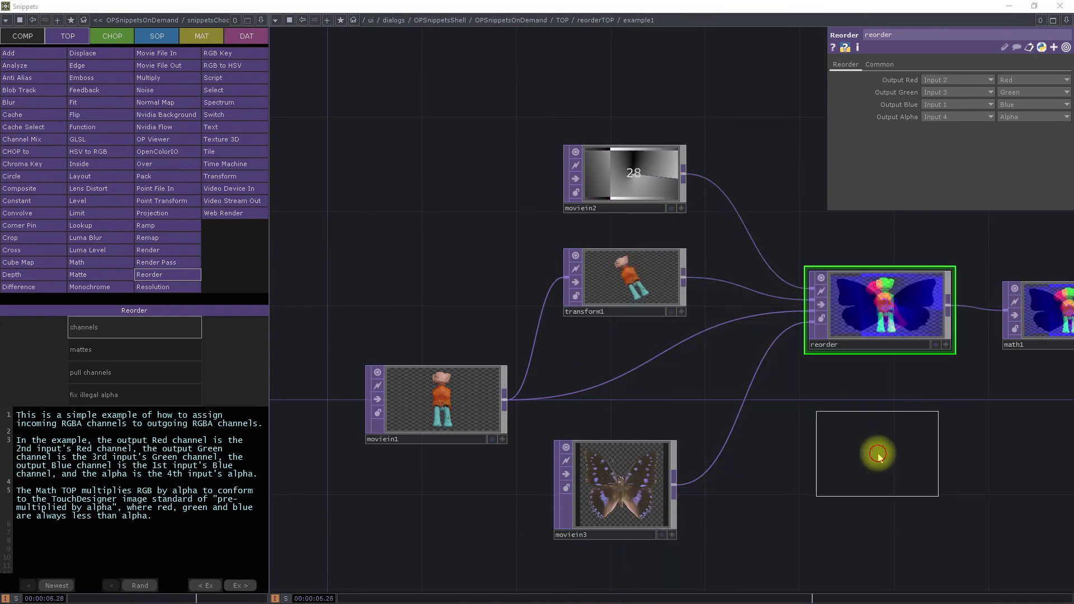
click(878, 455)
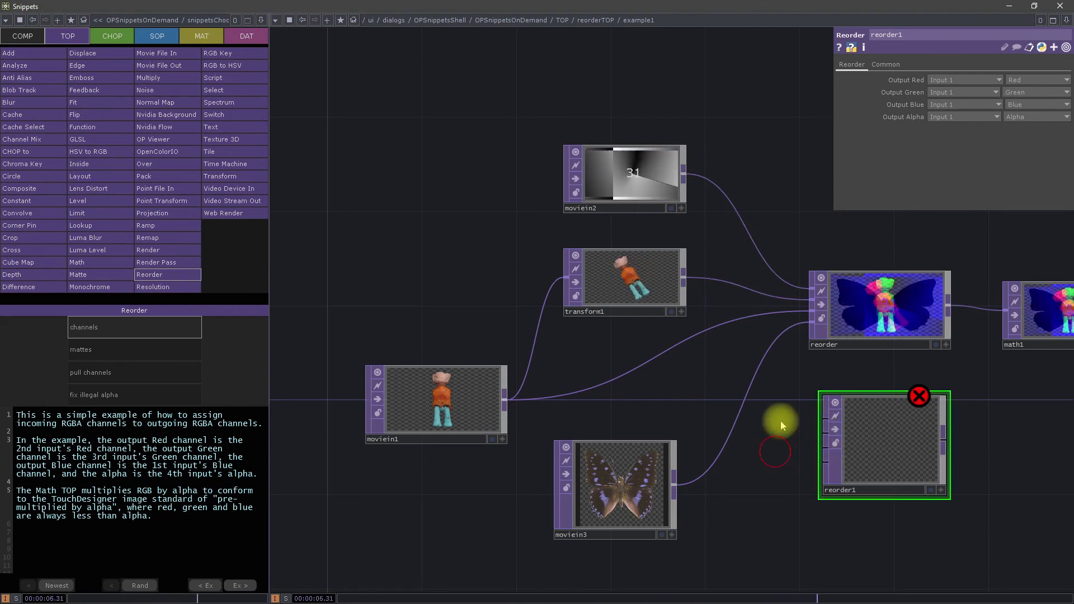
drag(929, 456, 931, 528)
Step: Spread out the reorder node's sources by moving moviein2 higher and moviein1 up and to the left
drag(937, 433, 758, 506)
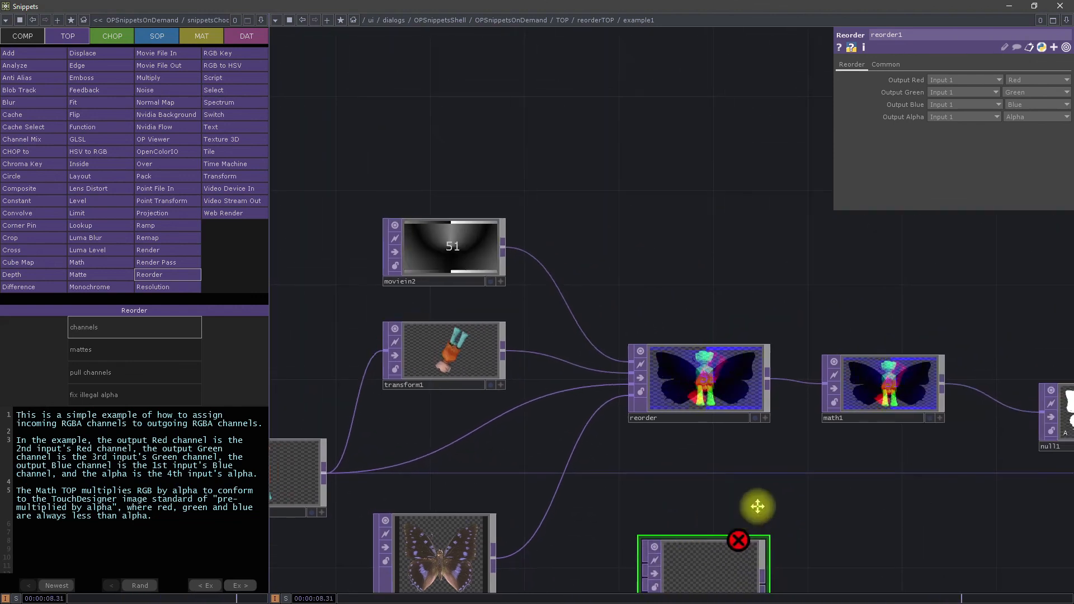
drag(496, 208, 476, 118)
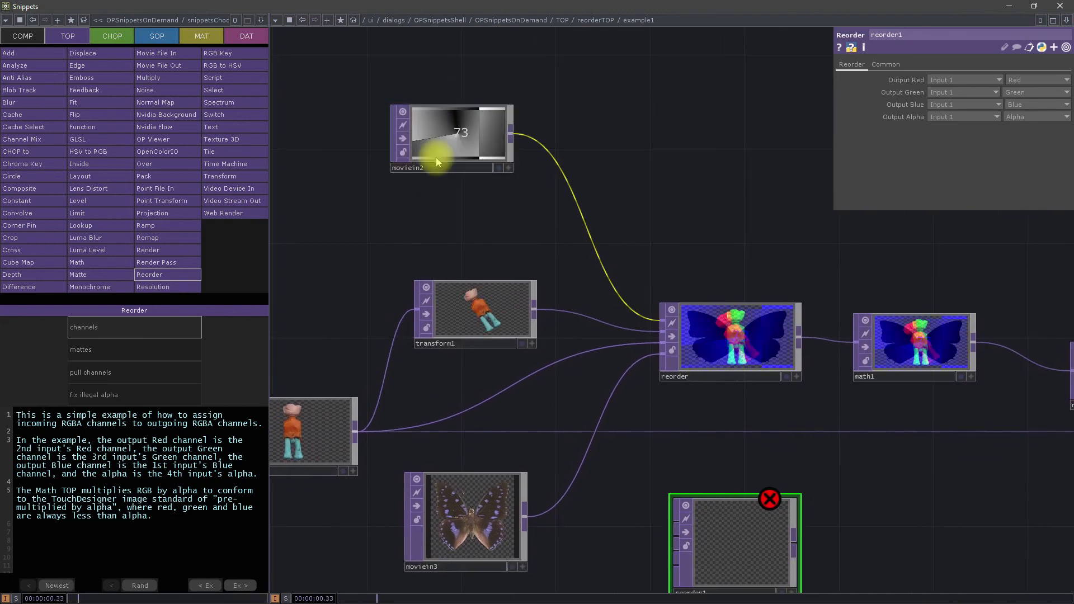
drag(640, 173, 734, 106)
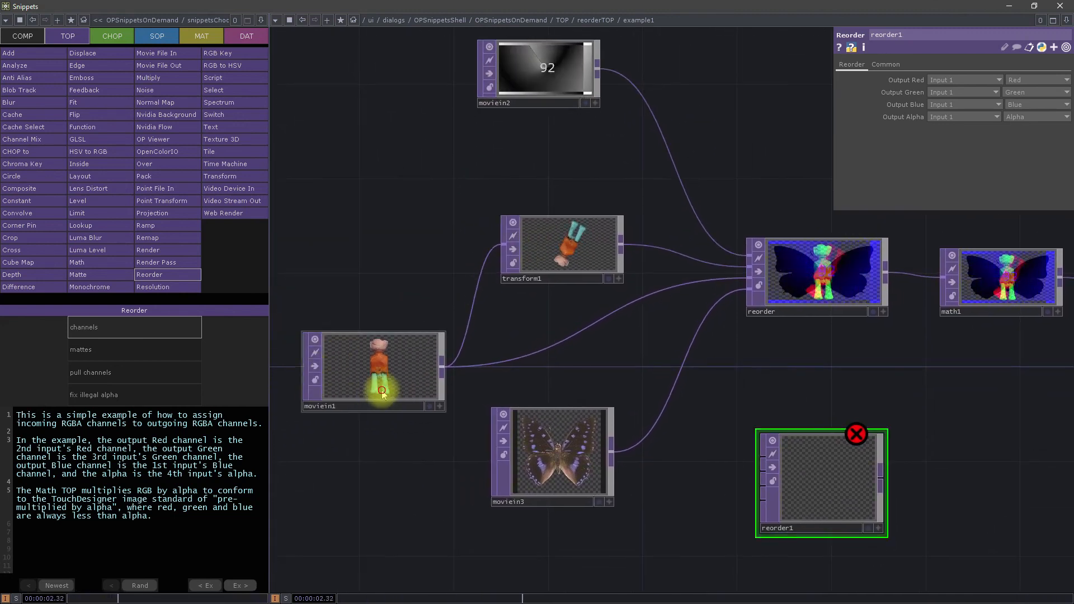
drag(383, 395, 297, 349)
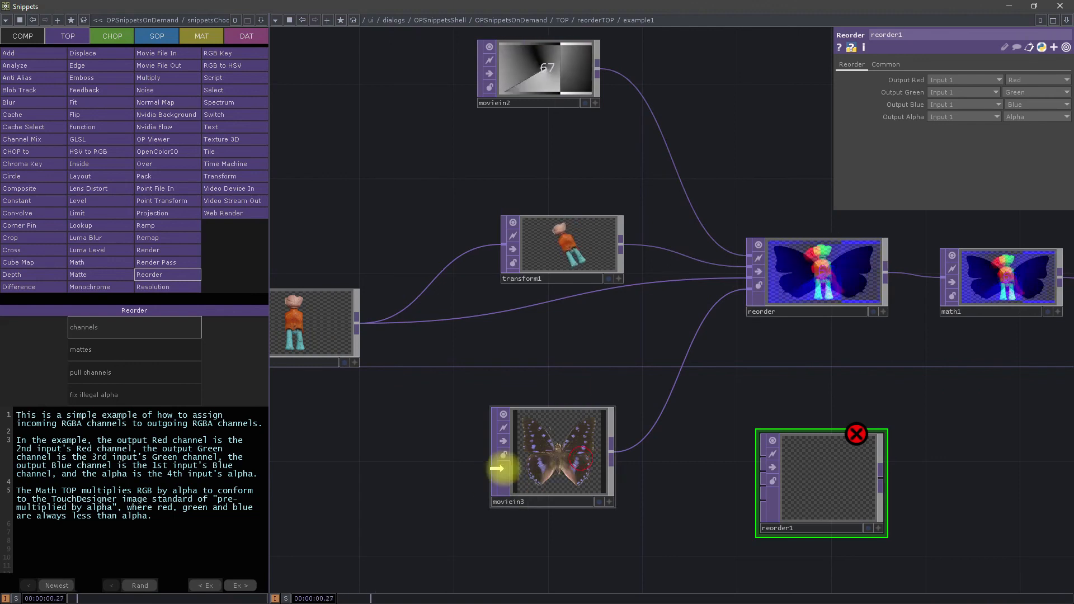
Step: Select the original reorder node and examine which wired inputs feed its output red, green, blue and alpha channels
drag(774, 388, 488, 479)
click(519, 389)
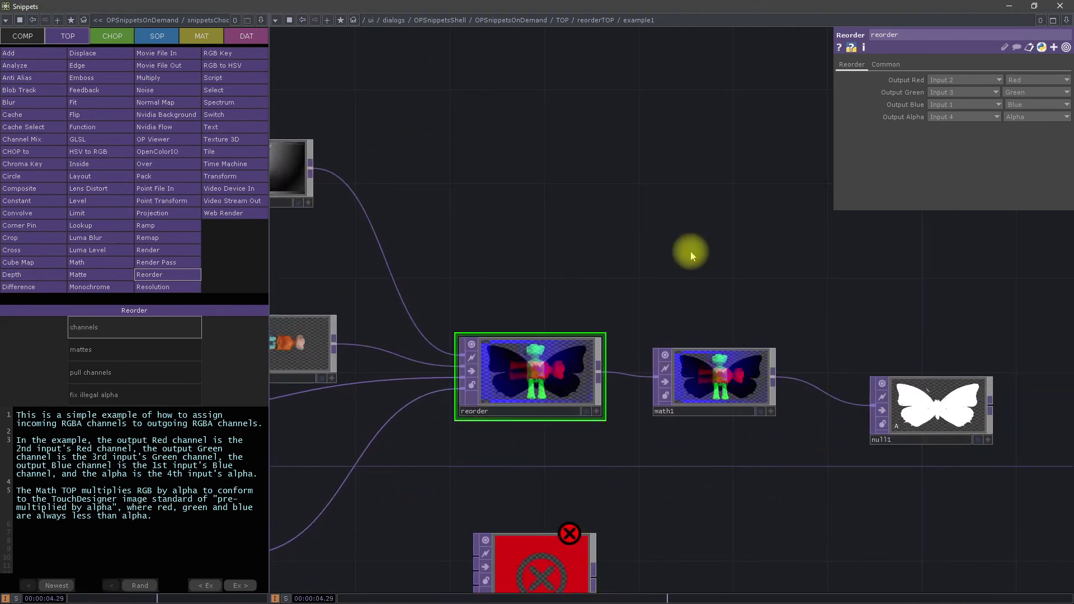
drag(594, 249, 736, 282)
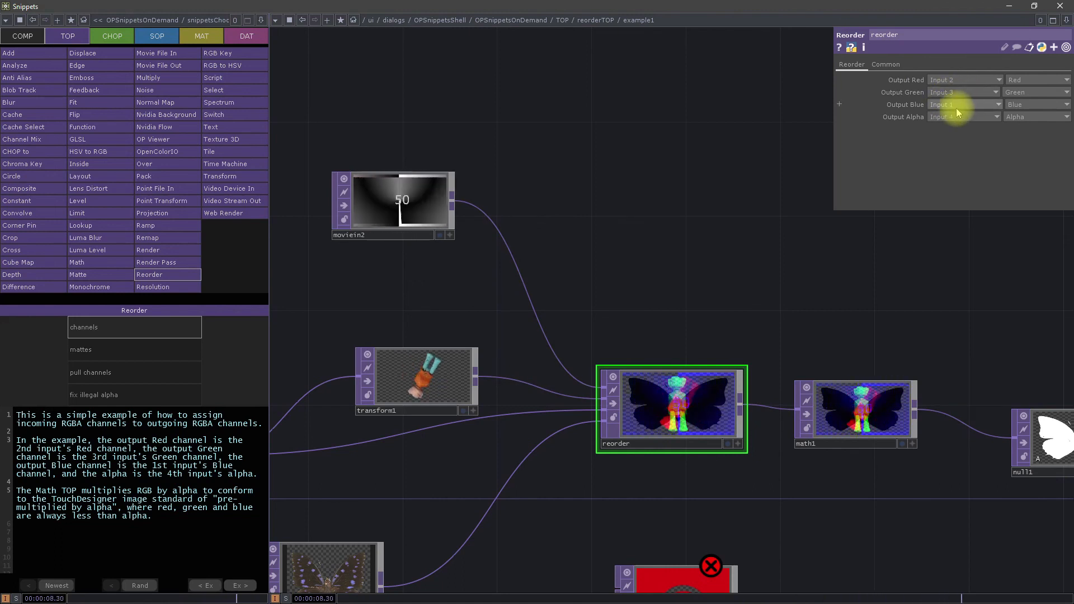
drag(670, 262, 700, 254)
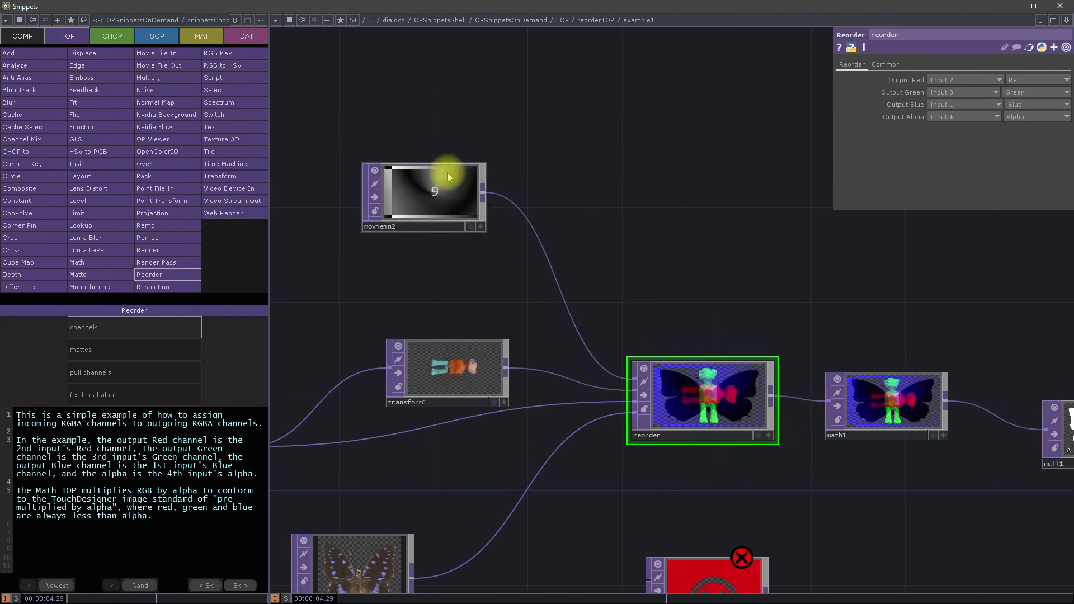
drag(711, 228, 732, 136)
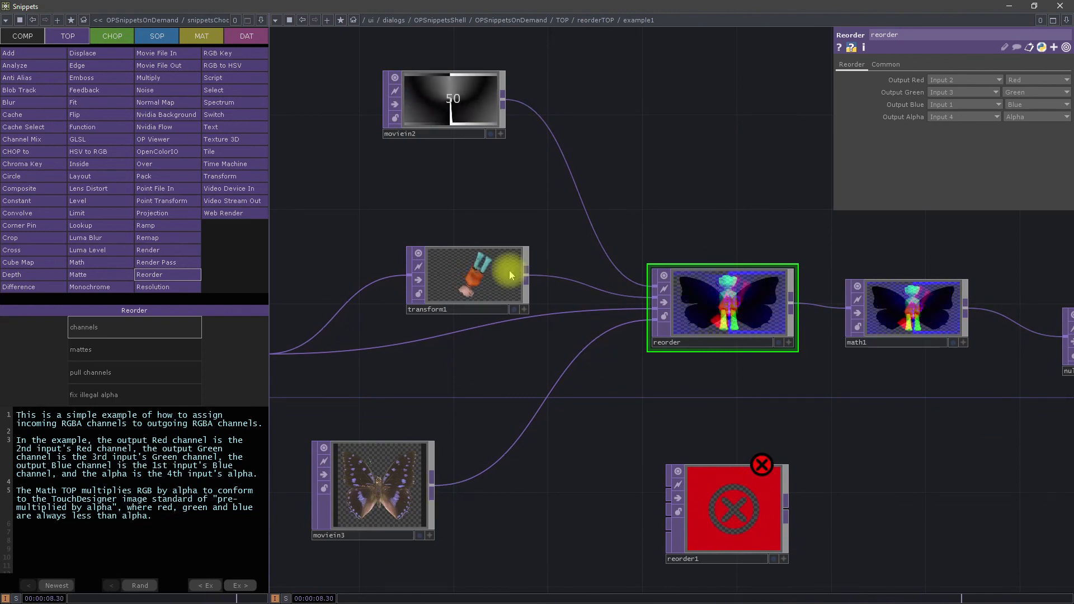
drag(575, 200, 822, 212)
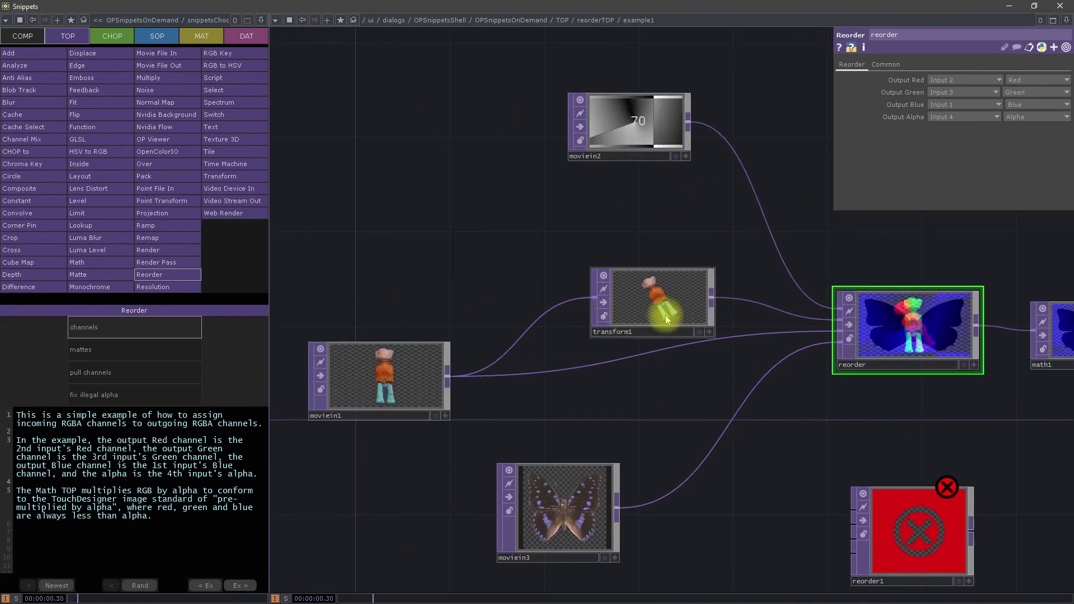
drag(825, 246, 685, 272)
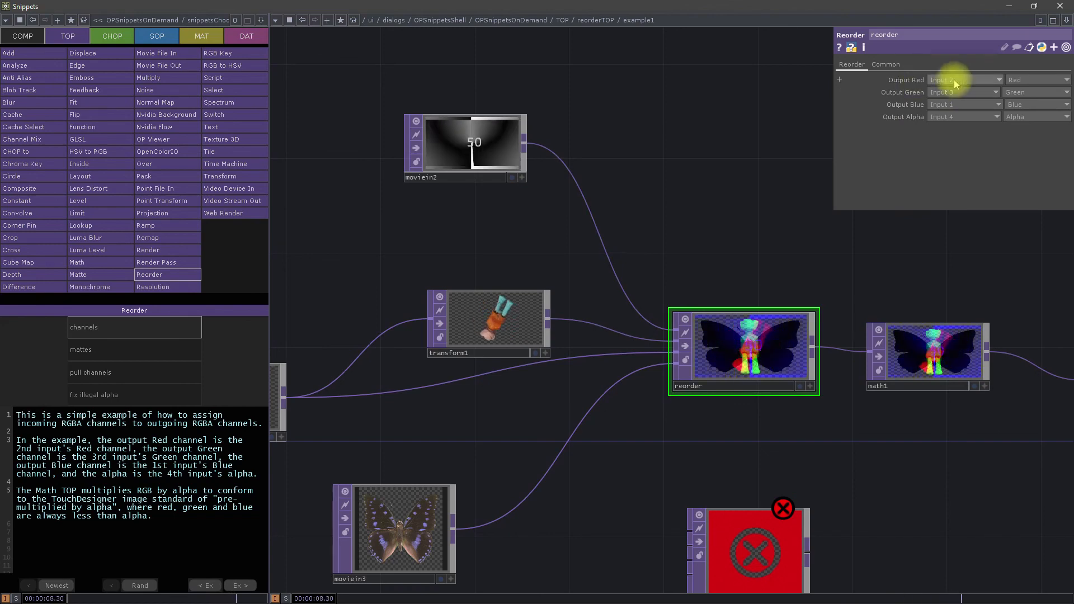
click(667, 212)
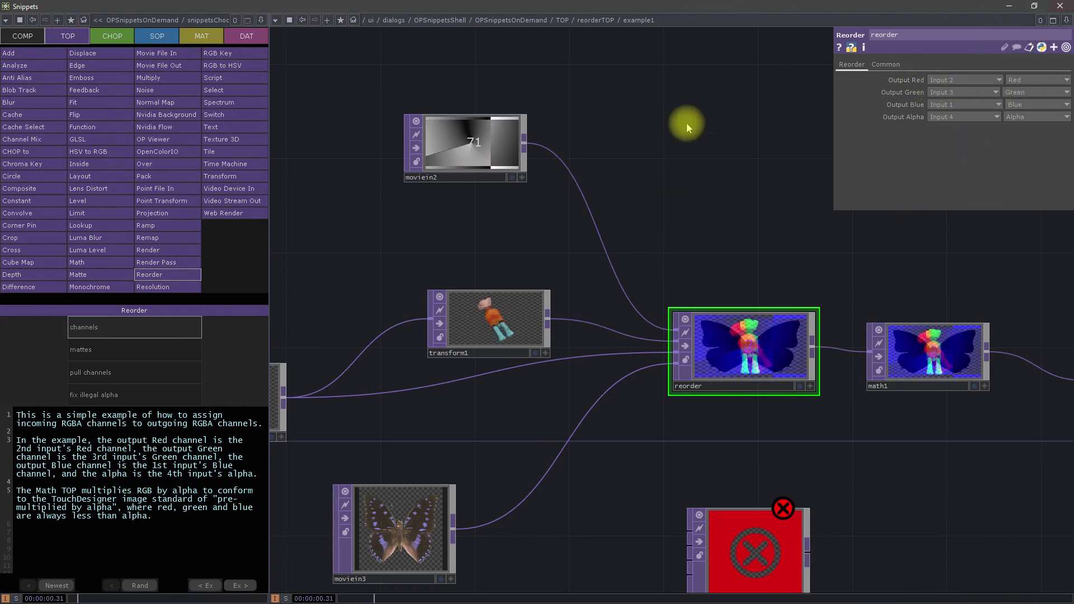
Step: View the Reorder TOP's mattes and pull channels examples, and minimise the Snippets window
click(131, 353)
click(147, 375)
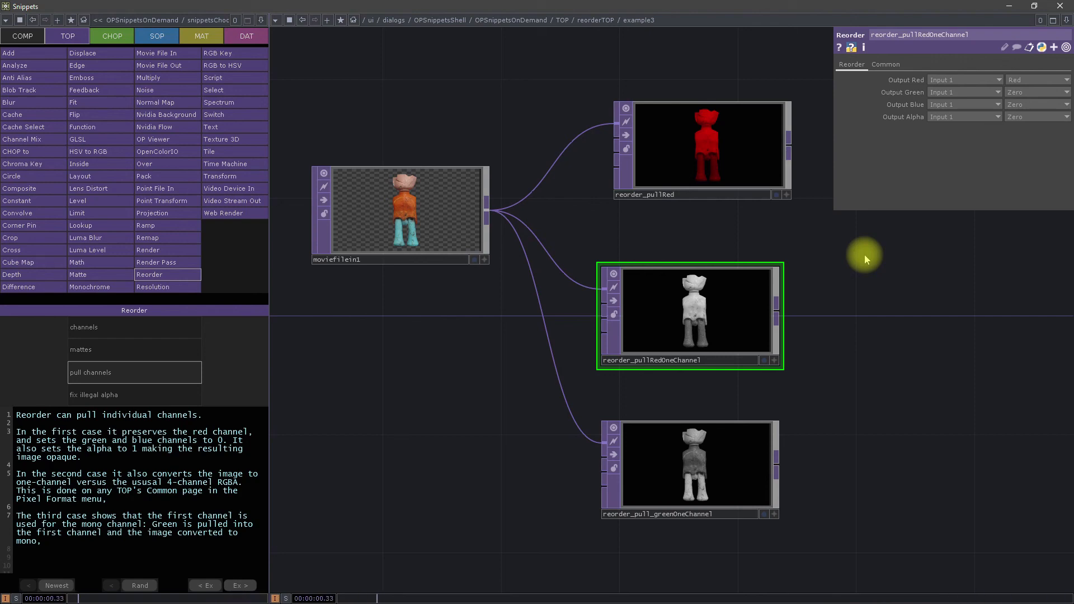
click(1008, 6)
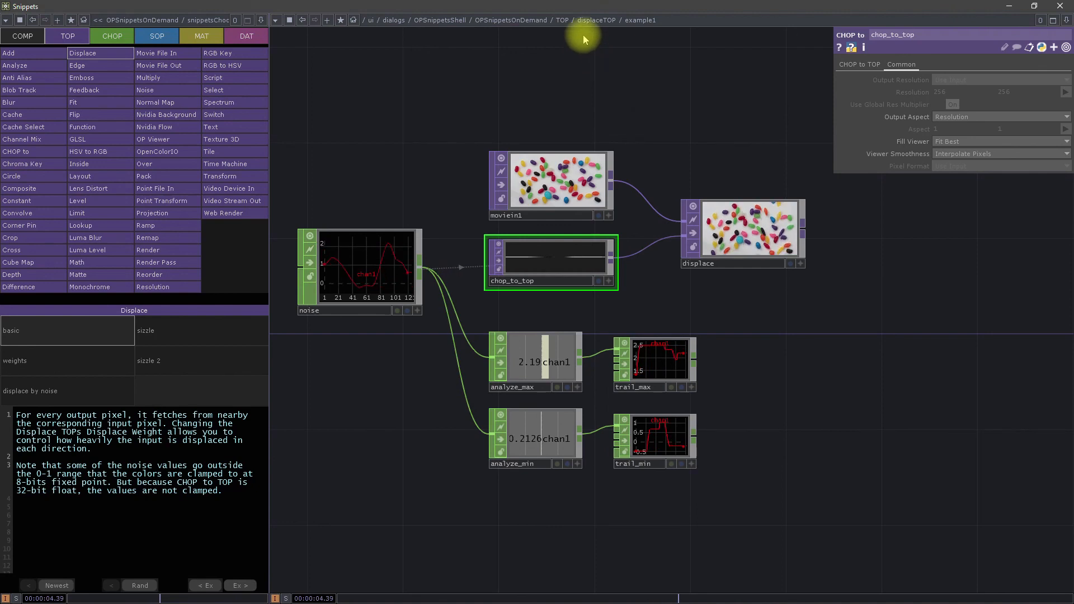
Step: Trace the Displace TOP's basic example from the noise CHOP through chop_to_top and moviein1 to the displace output
drag(369, 120, 420, 120)
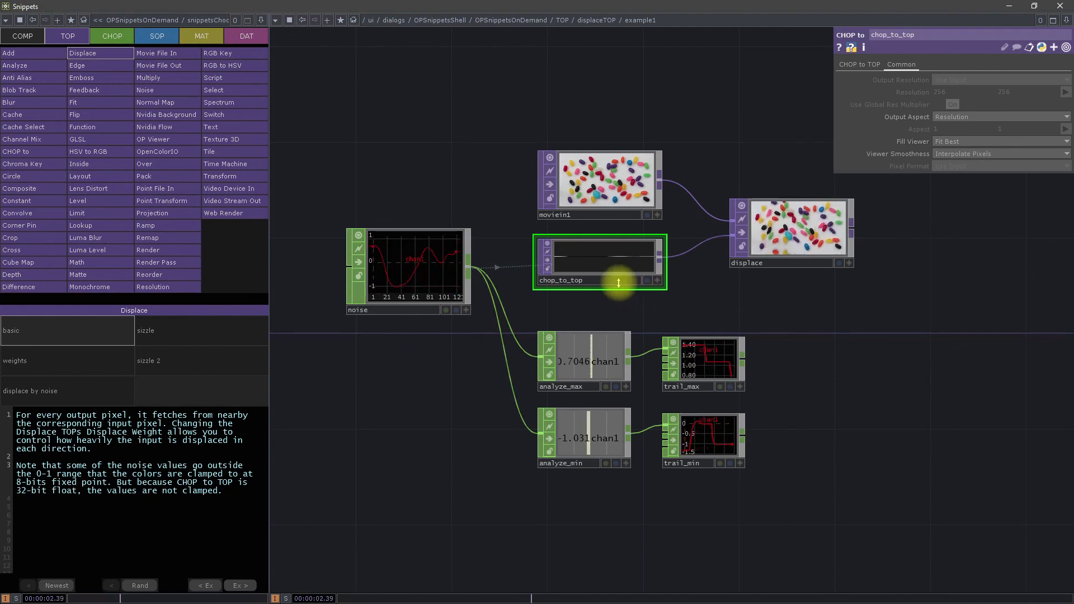
drag(736, 162, 641, 204)
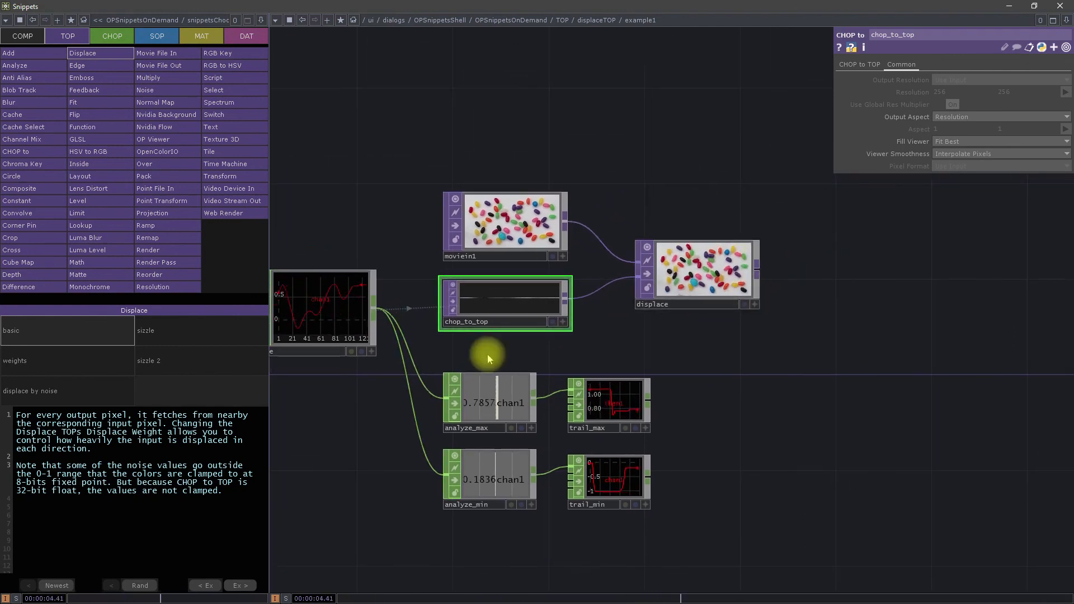
scroll(599, 347, up, 4)
drag(618, 304, 720, 474)
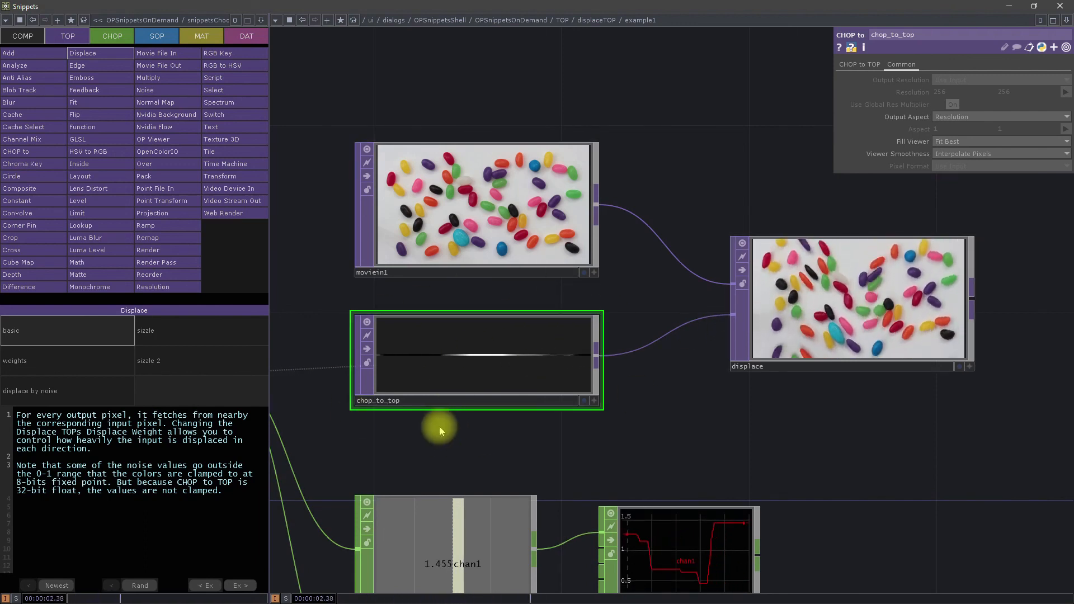
drag(656, 441, 834, 366)
drag(880, 396, 975, 413)
drag(660, 371, 496, 444)
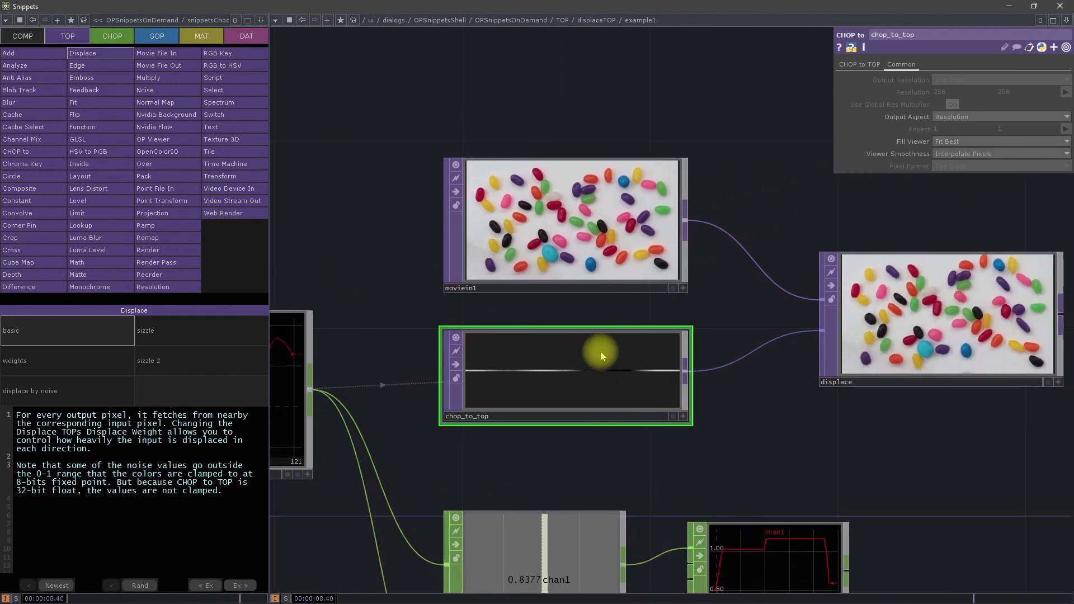
drag(441, 453, 686, 453)
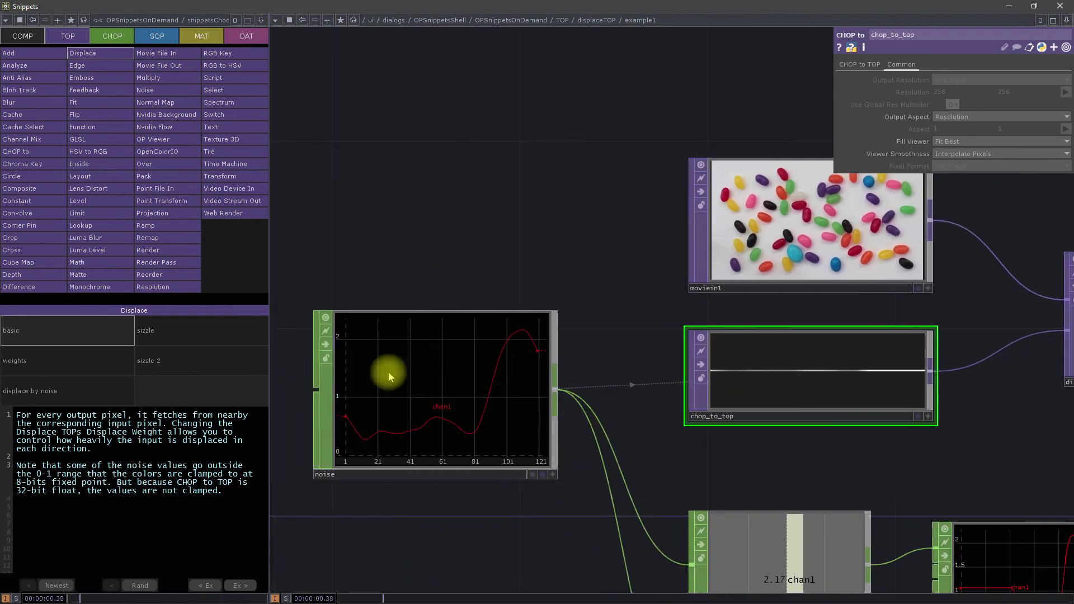
drag(778, 461, 559, 473)
drag(803, 442, 585, 435)
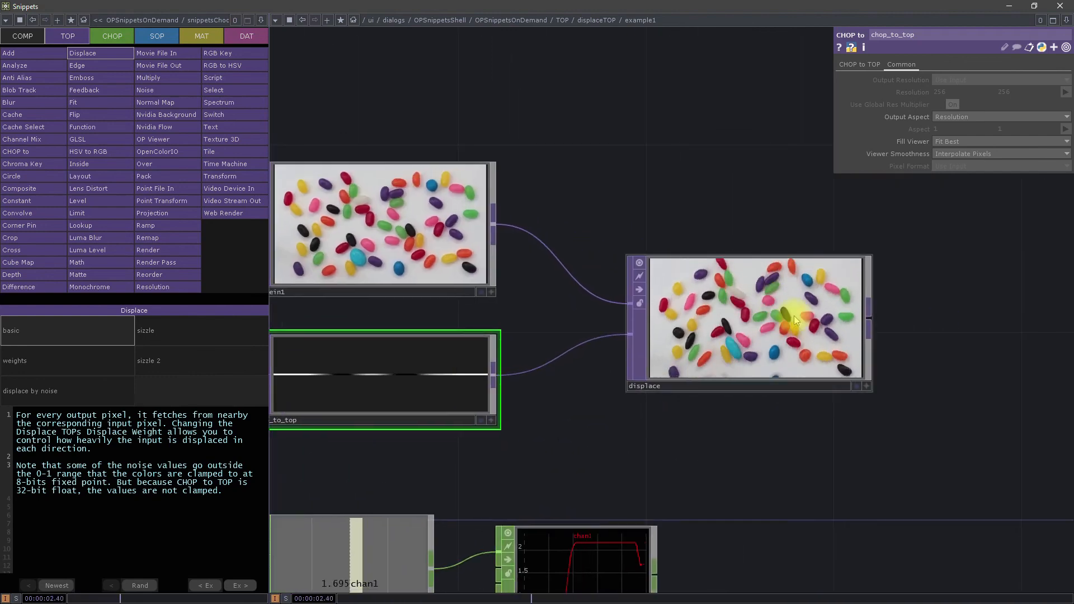
scroll(832, 346, up, 5)
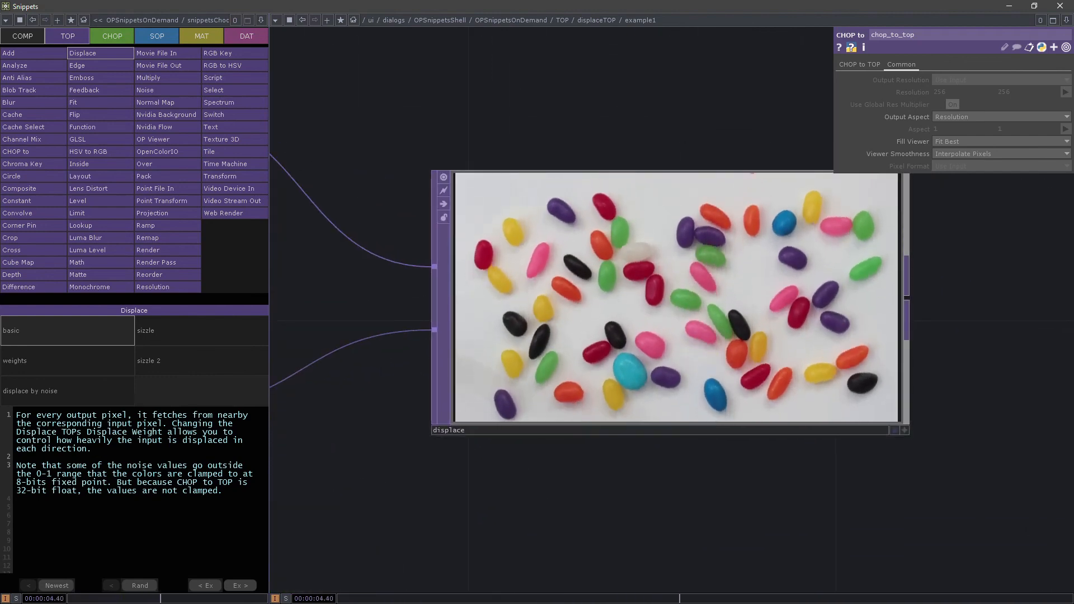
Step: Open the Displace TOP's weights example and compare the displace_weight and displace_weight1 images up close
click(88, 360)
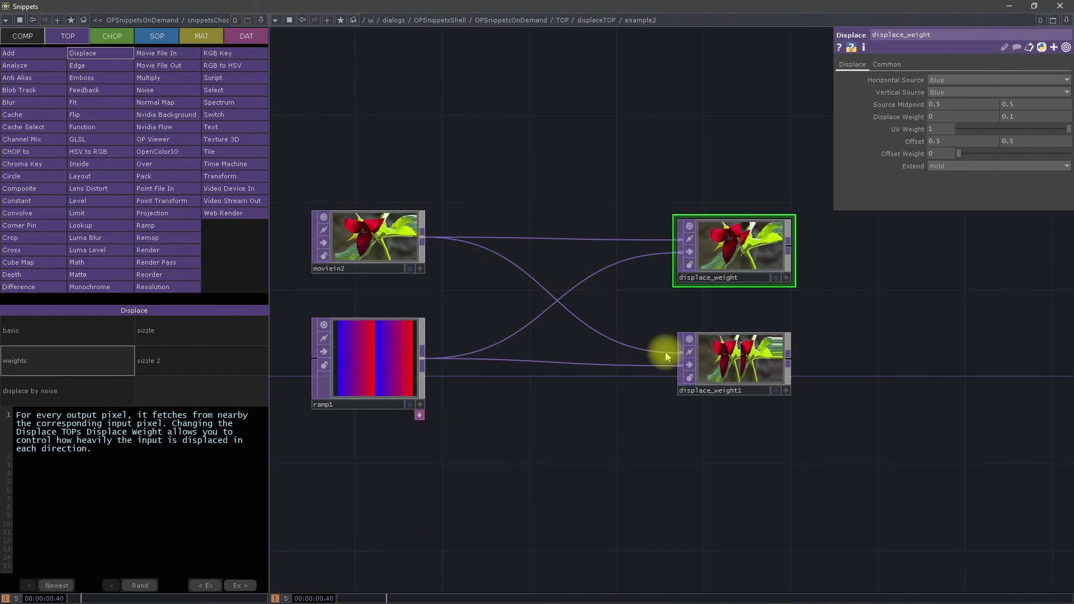
scroll(795, 311, up, 10)
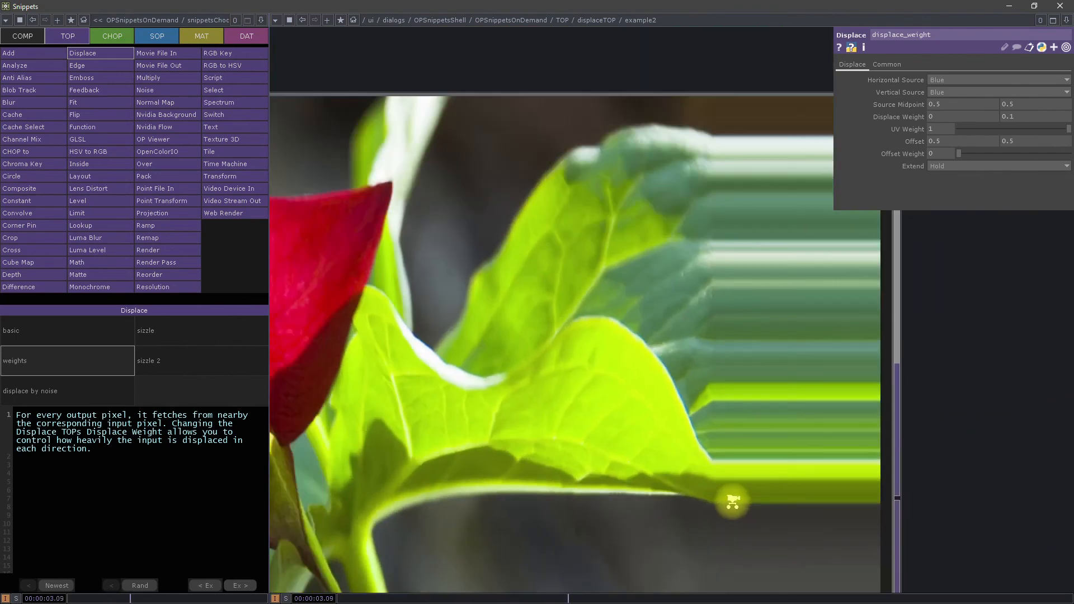
scroll(733, 500, down, 10)
scroll(719, 468, up, 5)
drag(657, 520, 876, 430)
scroll(875, 428, down, 3)
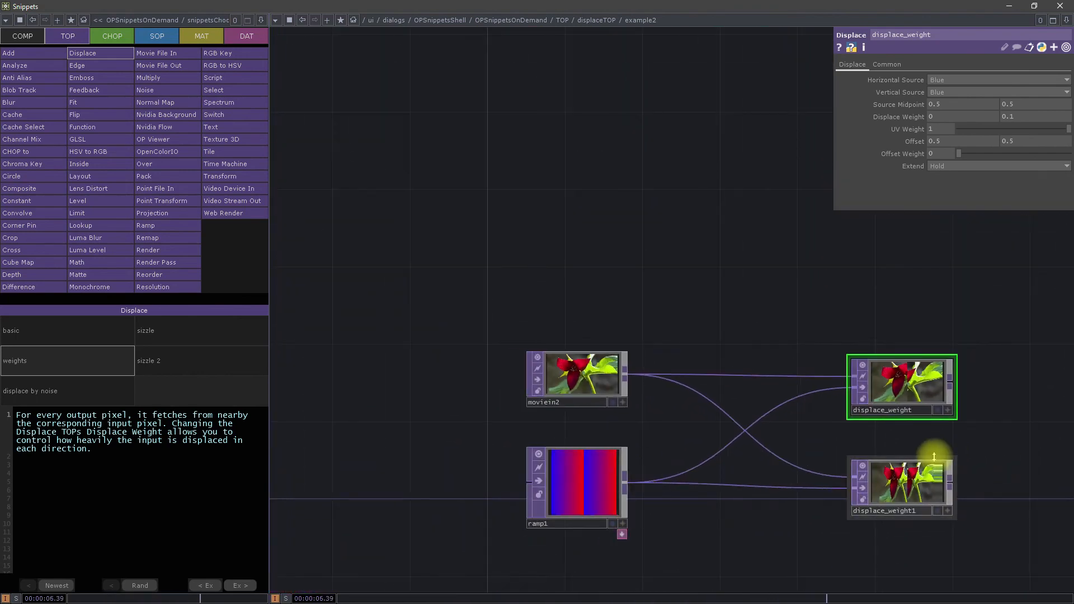
scroll(934, 455, up, 2)
drag(786, 400, 763, 312)
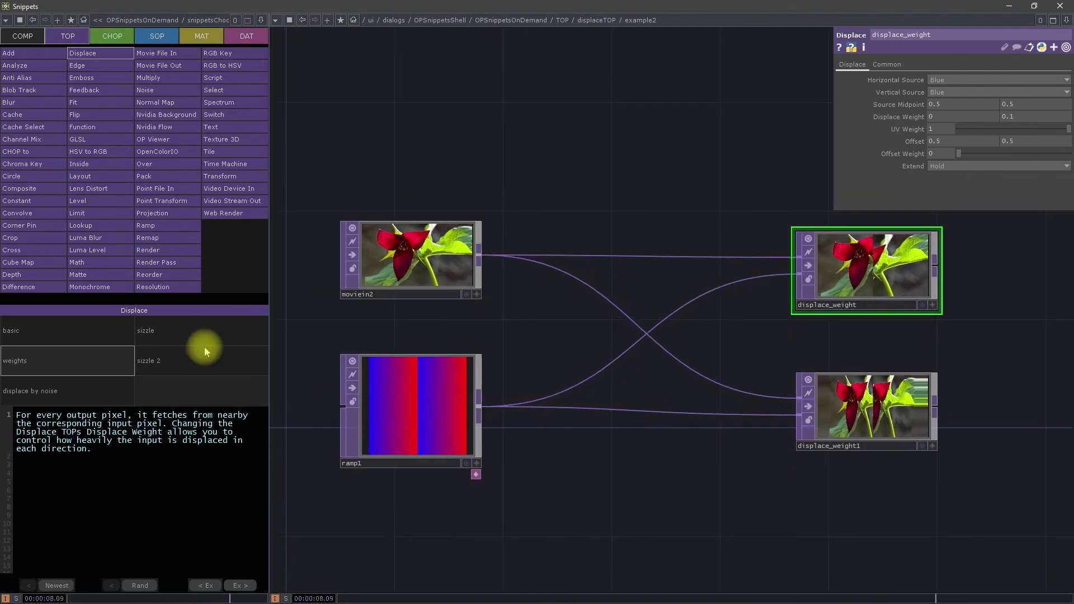
Step: Open the "displace by noise" example and examine how moviein3 and noise1 feed the displace1 image
click(76, 391)
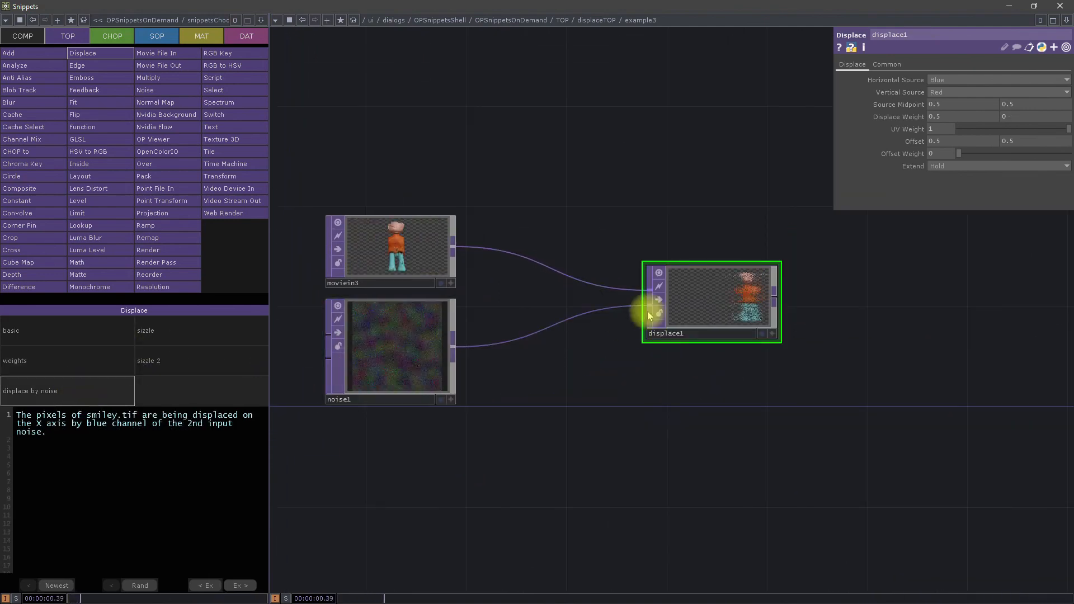
scroll(434, 233, up, 5)
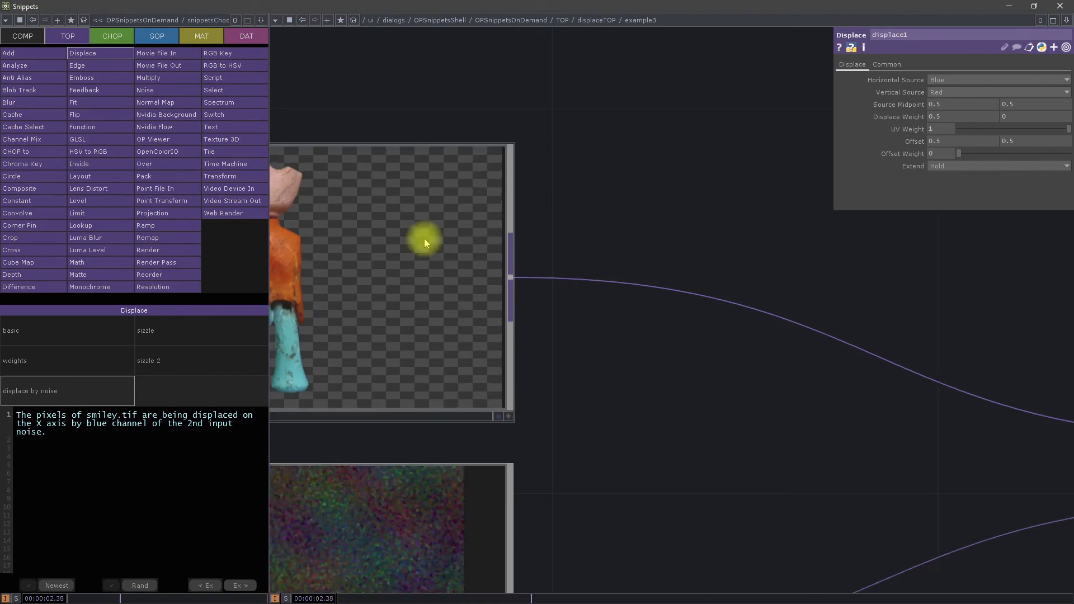
drag(678, 345, 786, 299)
scroll(471, 284, down, 3)
drag(850, 500, 505, 430)
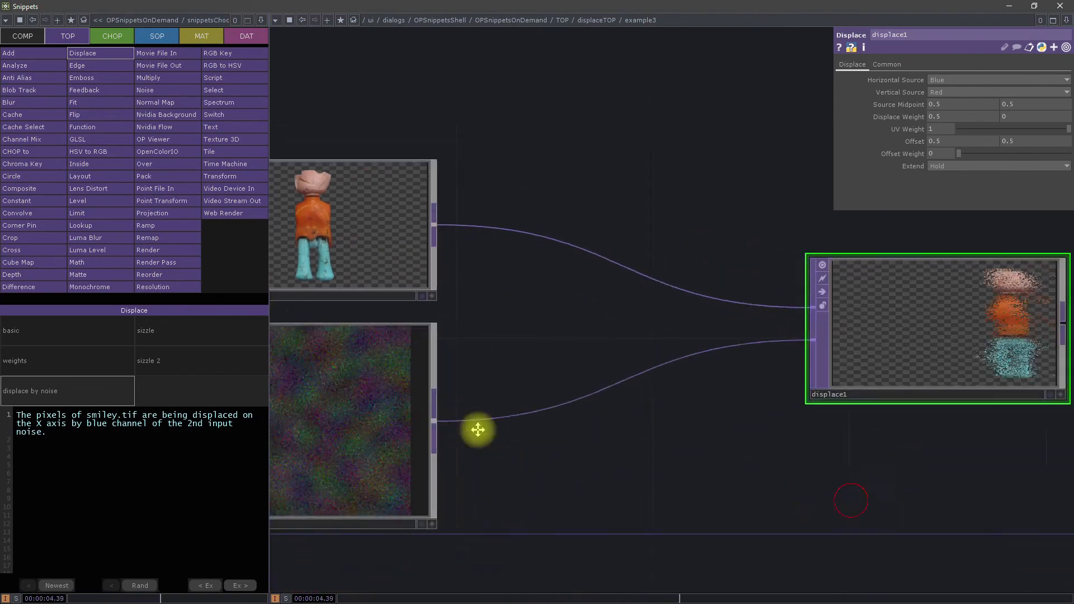
scroll(710, 249, up, 2)
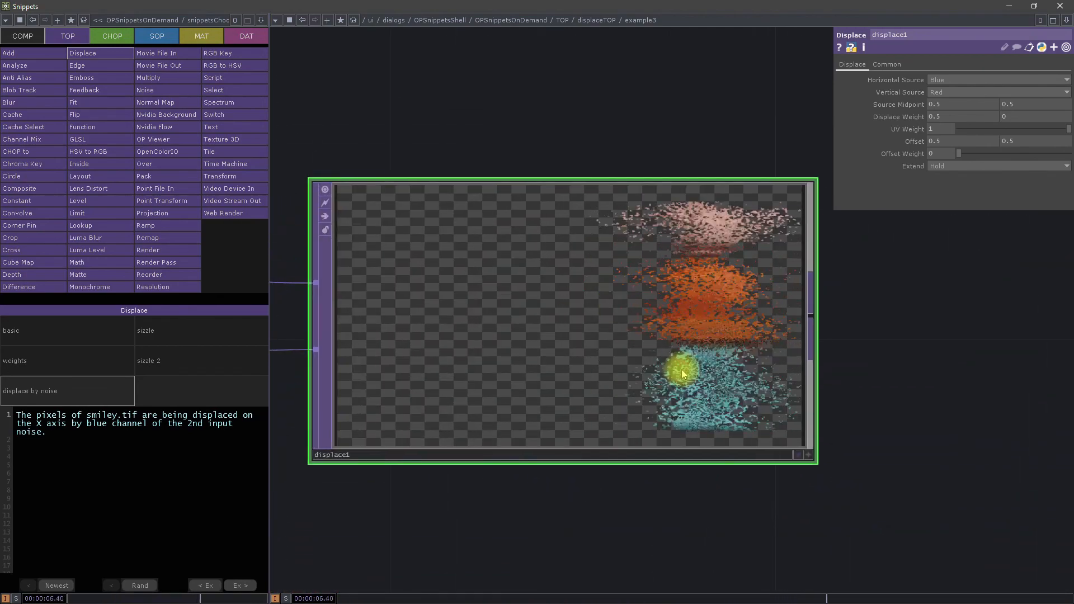
scroll(682, 371, down, 3)
drag(476, 236, 752, 242)
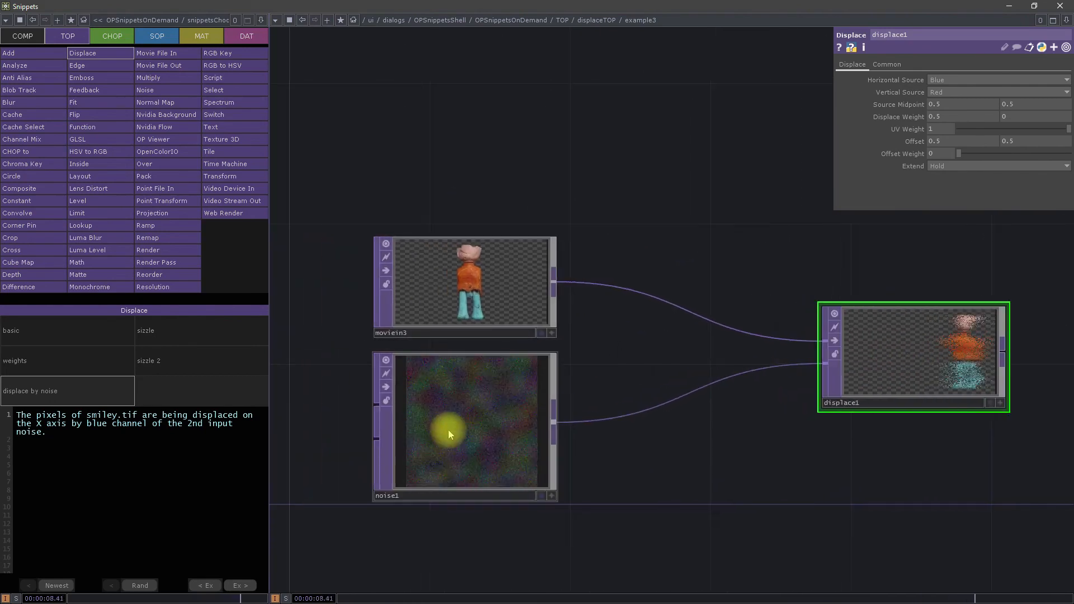
Step: Open the sizzle example and lower its displacer slider to 0, and do the same with displacer1 in sizzle 2
click(181, 331)
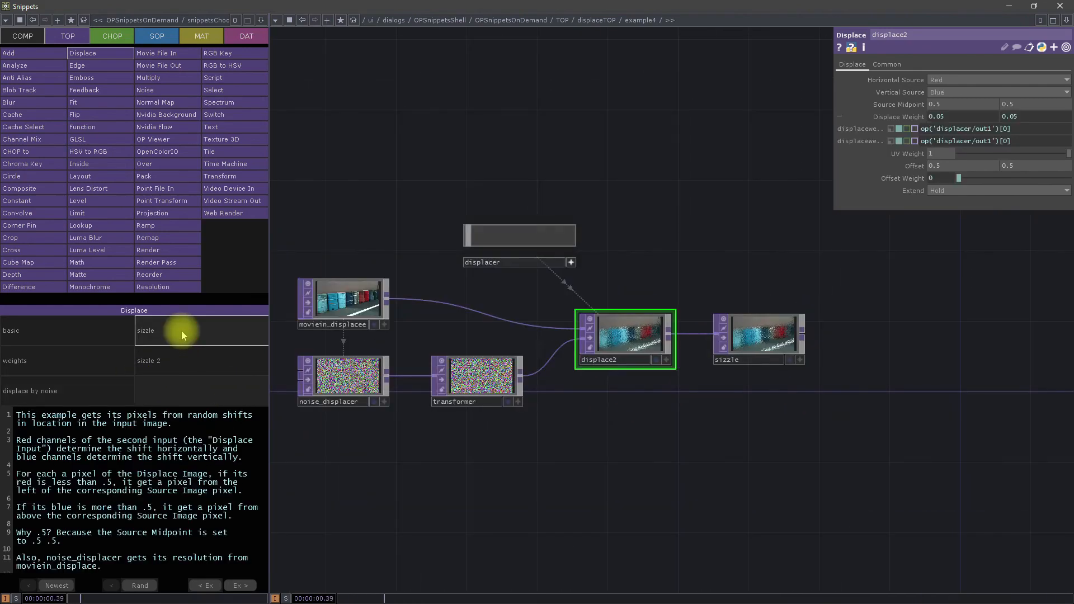
drag(504, 243, 457, 259)
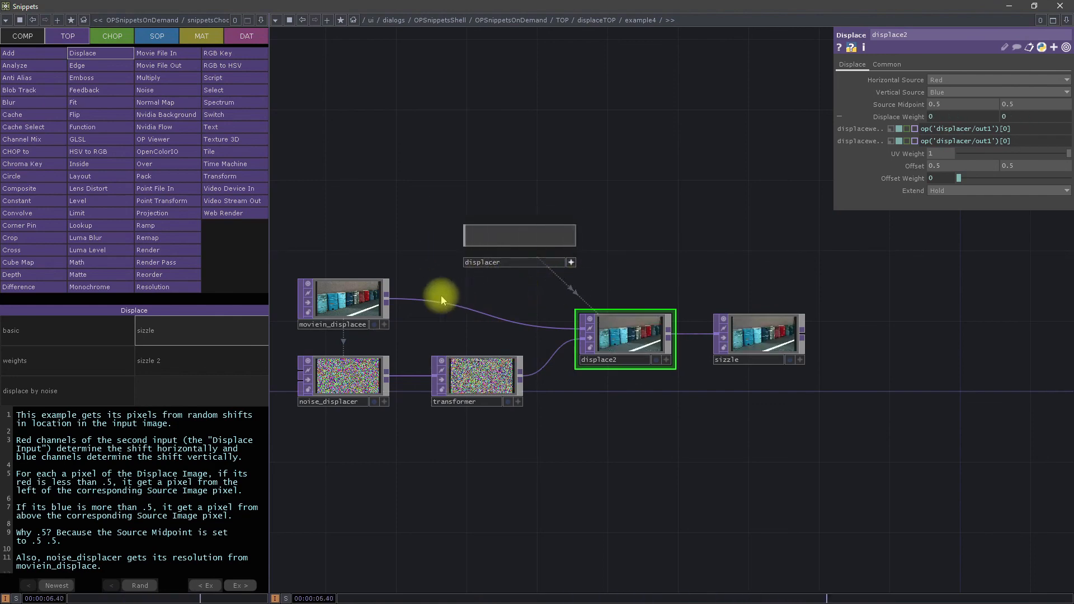
click(199, 368)
drag(461, 249, 411, 260)
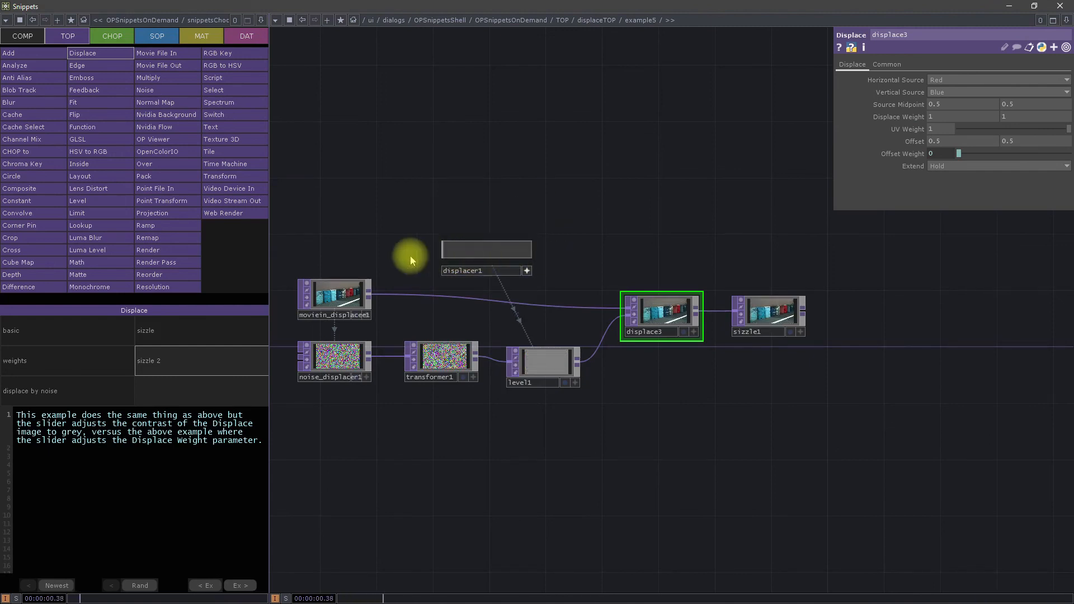